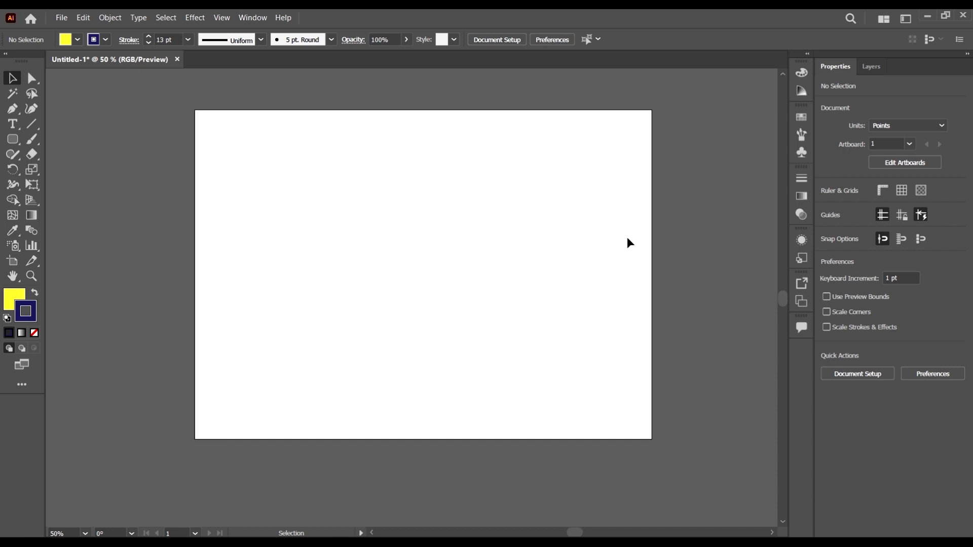
Zoom repeatedly out of and into the blank artboard, panning sideways to bring it back into view.
{"action": "scroll", "coordinate": [552, 248], "scroll_direction": "down", "scroll_amount": 5}
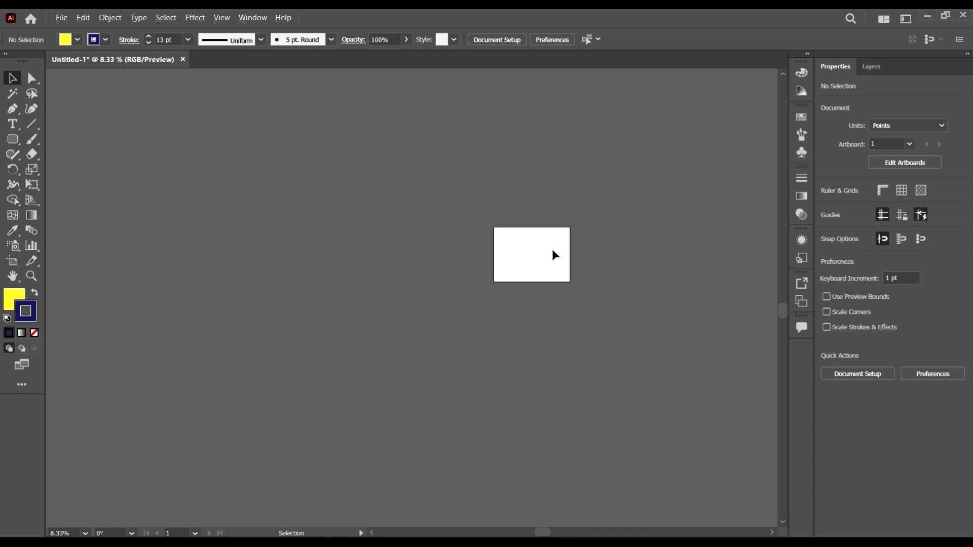
{"action": "scroll", "coordinate": [554, 251], "scroll_direction": "up", "scroll_amount": 5}
{"action": "scroll", "coordinate": [568, 253], "scroll_direction": "down", "scroll_amount": 4}
{"action": "scroll", "coordinate": [552, 258], "scroll_direction": "up", "scroll_amount": 4}
{"action": "scroll", "coordinate": [532, 252], "scroll_direction": "down", "scroll_amount": 5}
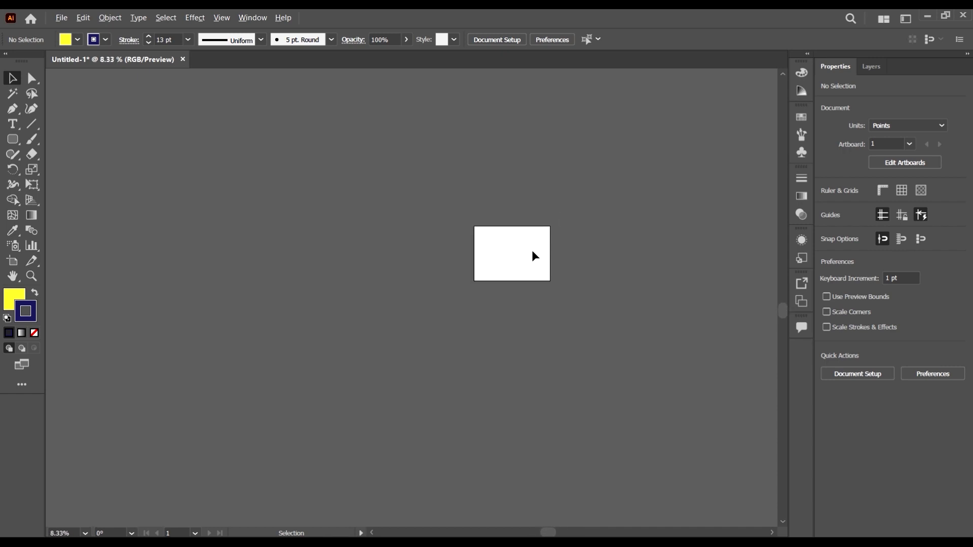
{"action": "scroll", "coordinate": [527, 247], "scroll_direction": "up", "scroll_amount": 2}
{"action": "scroll", "coordinate": [528, 247], "scroll_direction": "down", "scroll_amount": 5}
{"action": "scroll", "coordinate": [528, 247], "scroll_direction": "up", "scroll_amount": 6}
{"action": "scroll", "coordinate": [542, 297], "scroll_direction": "down", "scroll_amount": 4}
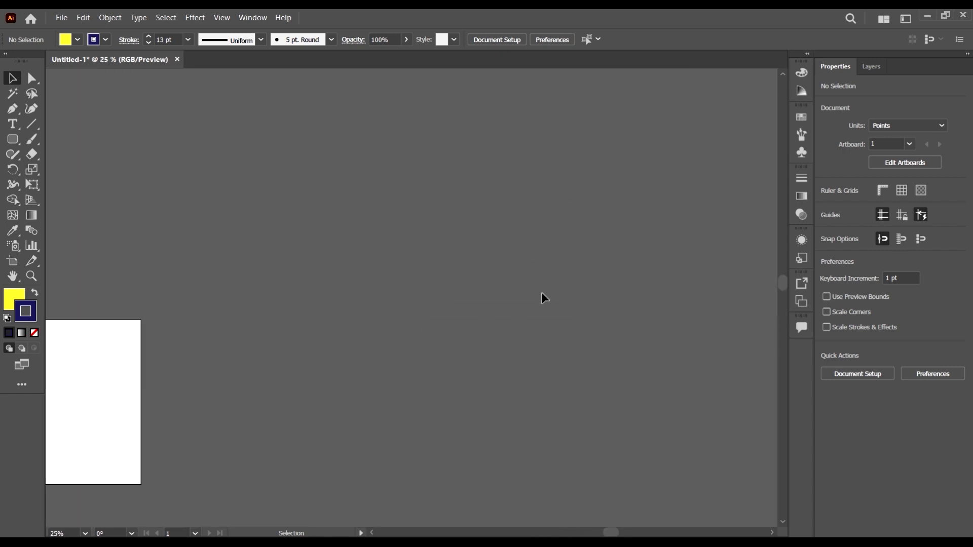
{"action": "scroll", "coordinate": [339, 296], "scroll_direction": "up", "scroll_amount": 3}
{"action": "scroll", "coordinate": [307, 319], "scroll_direction": "left", "scroll_amount": 5}
{"action": "scroll", "coordinate": [314, 321], "scroll_direction": "left", "scroll_amount": 3}
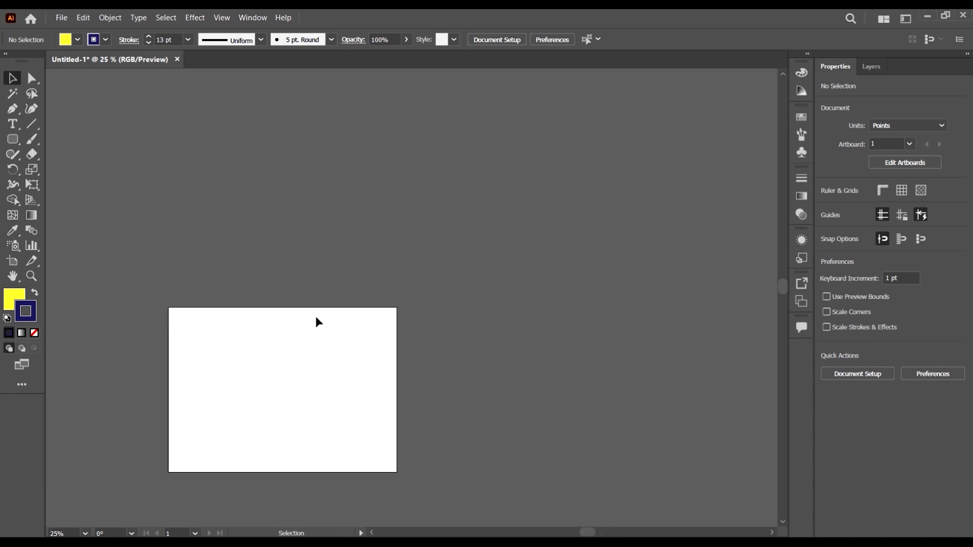
Zoom in and out around different points of the artboard, ranging between 16.67% and 150% magnification.
{"action": "scroll", "coordinate": [274, 291], "scroll_direction": "down", "scroll_amount": 3}
{"action": "scroll", "coordinate": [248, 222], "scroll_direction": "up", "scroll_amount": 2}
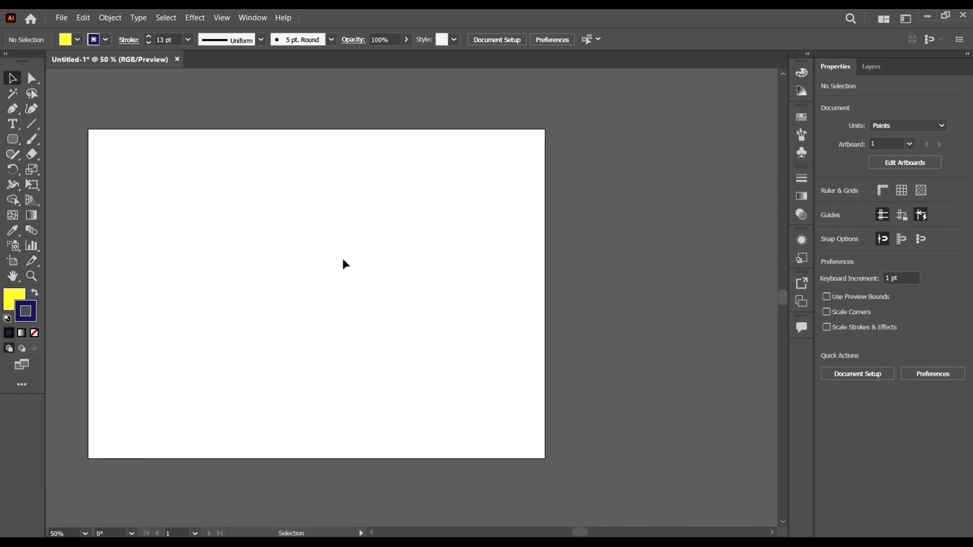
{"action": "scroll", "coordinate": [451, 273], "scroll_direction": "down", "scroll_amount": 2}
{"action": "scroll", "coordinate": [419, 251], "scroll_direction": "up", "scroll_amount": 2}
{"action": "scroll", "coordinate": [418, 251], "scroll_direction": "up", "scroll_amount": 1}
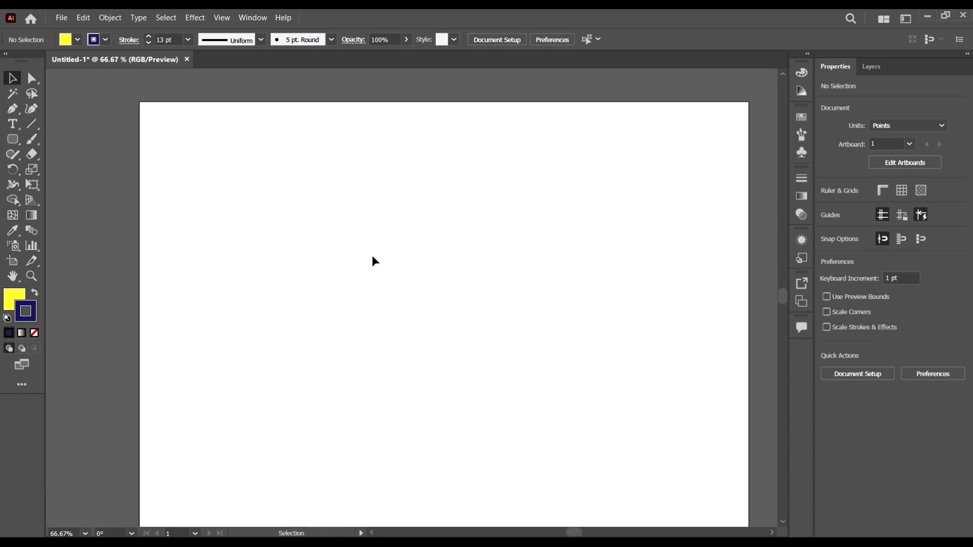
{"action": "scroll", "coordinate": [372, 258], "scroll_direction": "down", "scroll_amount": 2}
{"action": "scroll", "coordinate": [429, 274], "scroll_direction": "down", "scroll_amount": 2}
{"action": "scroll", "coordinate": [439, 291], "scroll_direction": "up", "scroll_amount": 6}
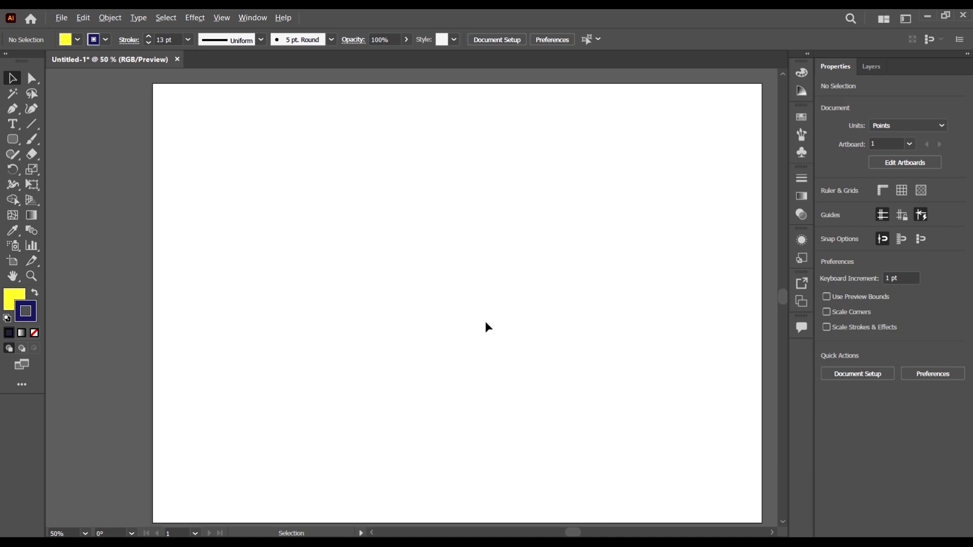
{"action": "scroll", "coordinate": [485, 325], "scroll_direction": "down", "scroll_amount": 6}
{"action": "scroll", "coordinate": [489, 330], "scroll_direction": "up", "scroll_amount": 6}
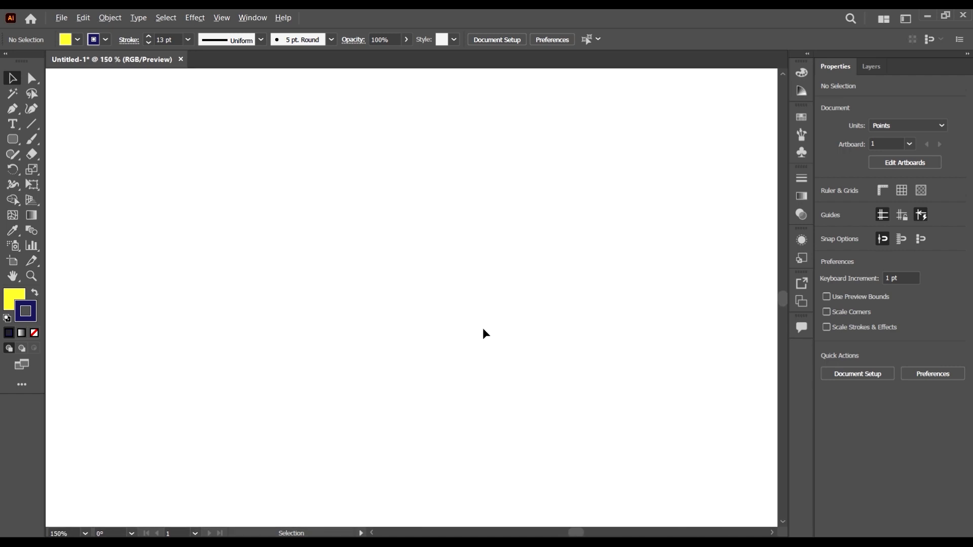
{"action": "scroll", "coordinate": [451, 335], "scroll_direction": "down", "scroll_amount": 5}
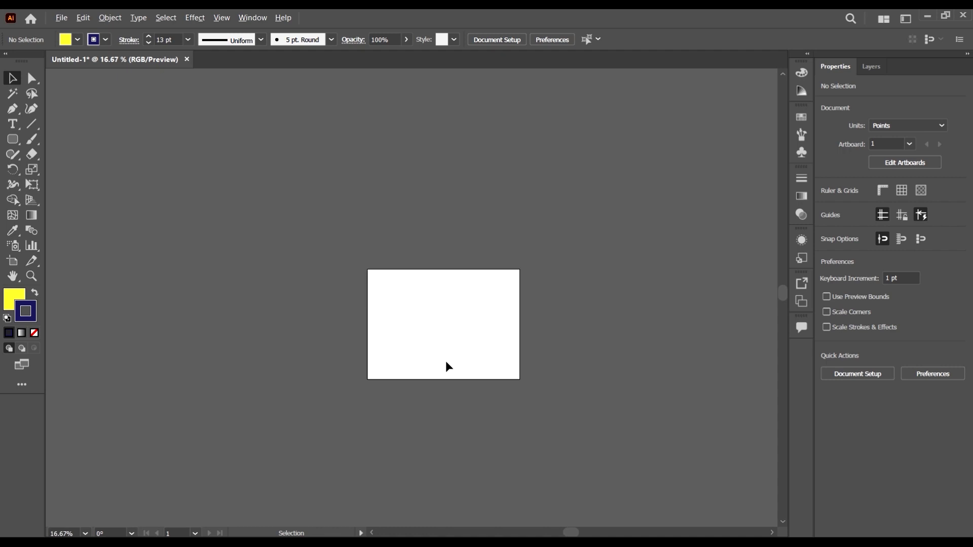
{"action": "scroll", "coordinate": [445, 361], "scroll_direction": "up", "scroll_amount": 4}
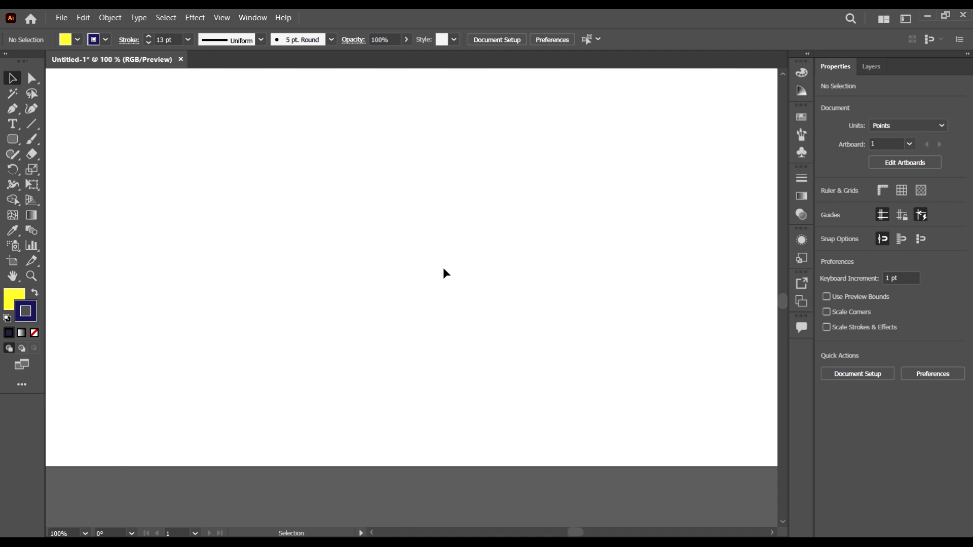
{"action": "scroll", "coordinate": [443, 269], "scroll_direction": "up", "scroll_amount": 2}
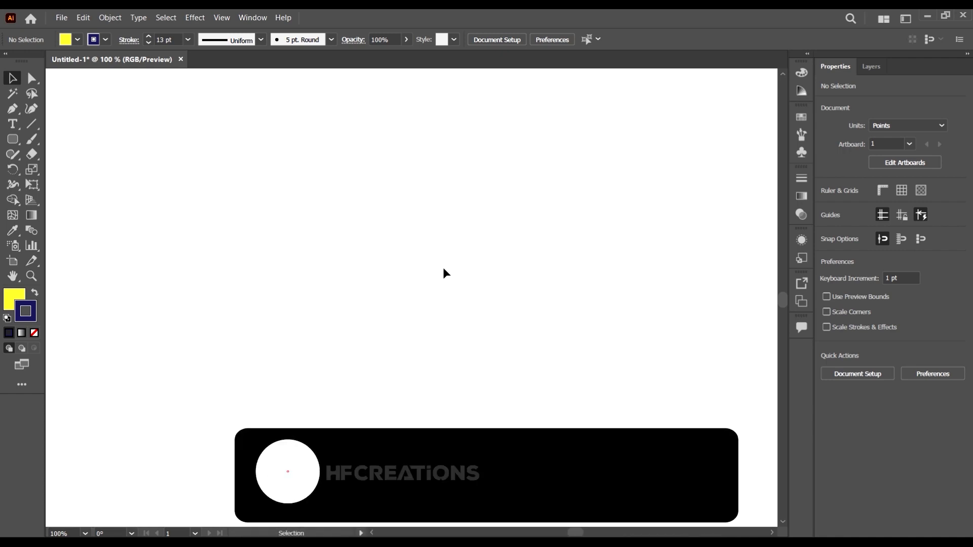
{"action": "scroll", "coordinate": [444, 261], "scroll_direction": "down", "scroll_amount": 4}
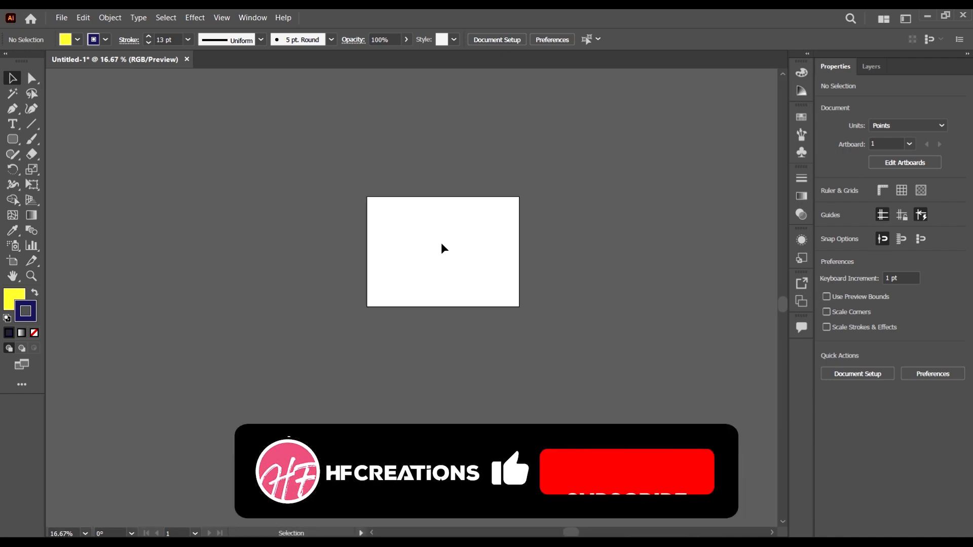
{"action": "scroll", "coordinate": [441, 248], "scroll_direction": "up", "scroll_amount": 3}
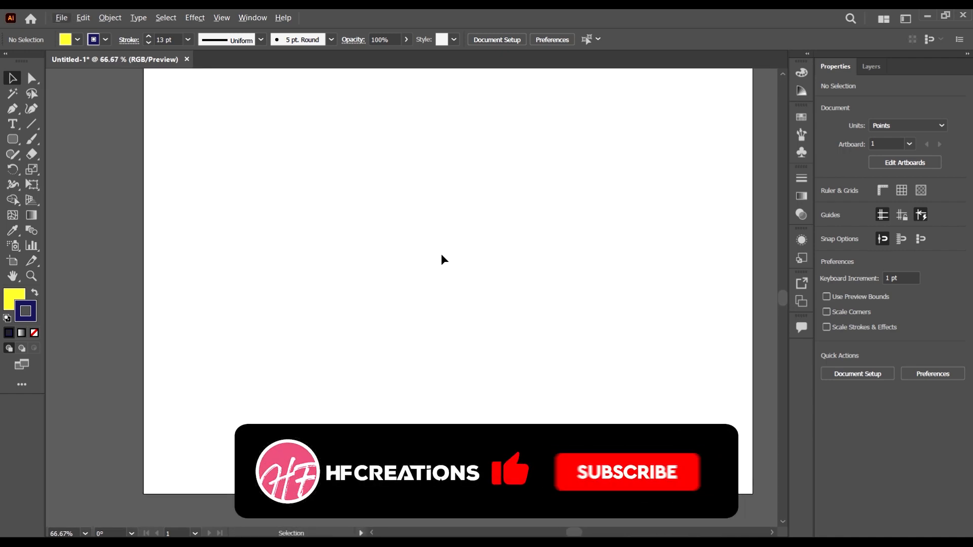
{"action": "scroll", "coordinate": [441, 256], "scroll_direction": "down", "scroll_amount": 3}
{"action": "scroll", "coordinate": [441, 256], "scroll_direction": "up", "scroll_amount": 4}
{"action": "scroll", "coordinate": [441, 256], "scroll_direction": "down", "scroll_amount": 4}
{"action": "scroll", "coordinate": [441, 256], "scroll_direction": "up", "scroll_amount": 4}
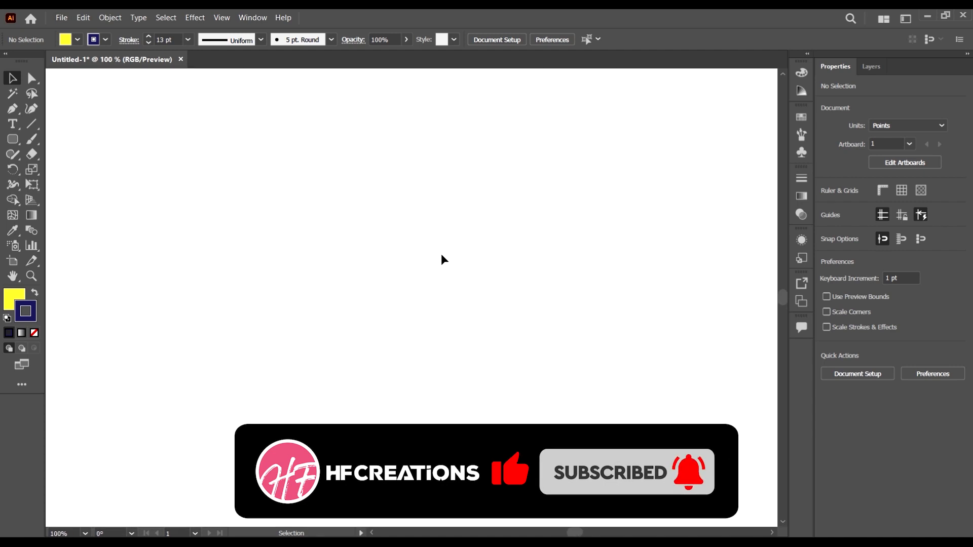
{"action": "scroll", "coordinate": [441, 256], "scroll_direction": "down", "scroll_amount": 2}
Pan the view horizontally back and forth across the artboard at 50% magnification.
{"action": "scroll", "coordinate": [441, 255], "scroll_direction": "right", "scroll_amount": 4}
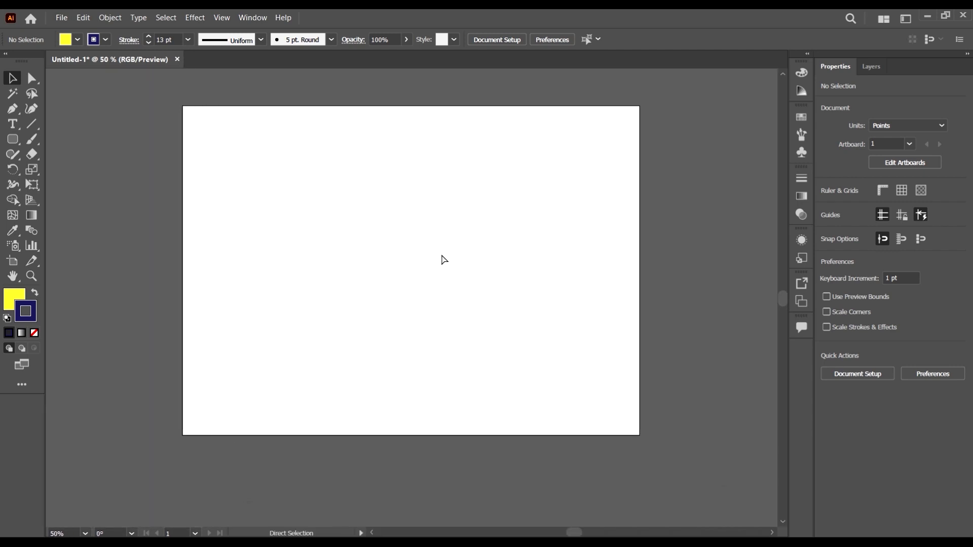
{"action": "scroll", "coordinate": [442, 255], "scroll_direction": "left", "scroll_amount": 10}
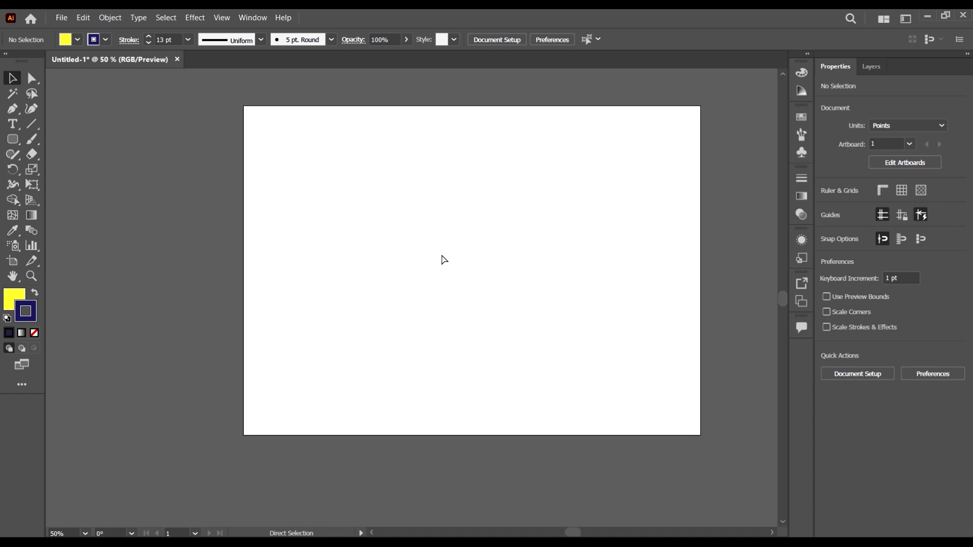
{"action": "scroll", "coordinate": [441, 255], "scroll_direction": "right", "scroll_amount": 9}
{"action": "scroll", "coordinate": [441, 256], "scroll_direction": "right", "scroll_amount": 5}
{"action": "scroll", "coordinate": [442, 256], "scroll_direction": "left", "scroll_amount": 20}
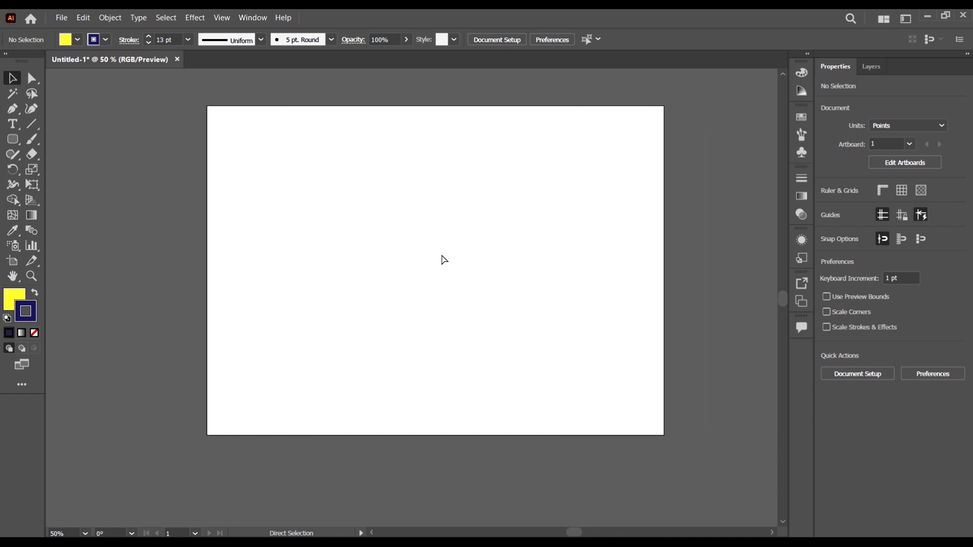
{"action": "scroll", "coordinate": [443, 259], "scroll_direction": "right", "scroll_amount": 20}
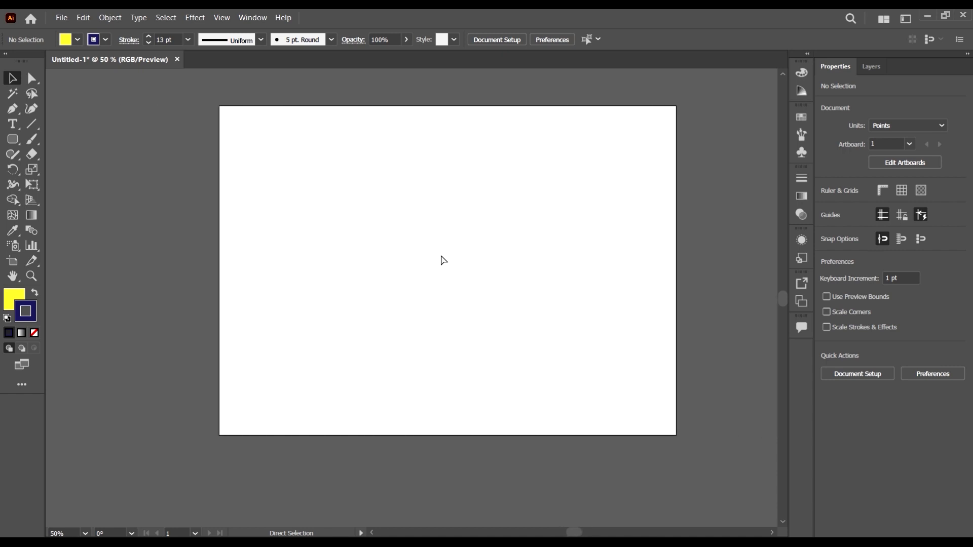
Alternate zooming between 8.33% and 50% with sideways panning around the artboard.
{"action": "scroll", "coordinate": [440, 254], "scroll_direction": "down", "scroll_amount": 5}
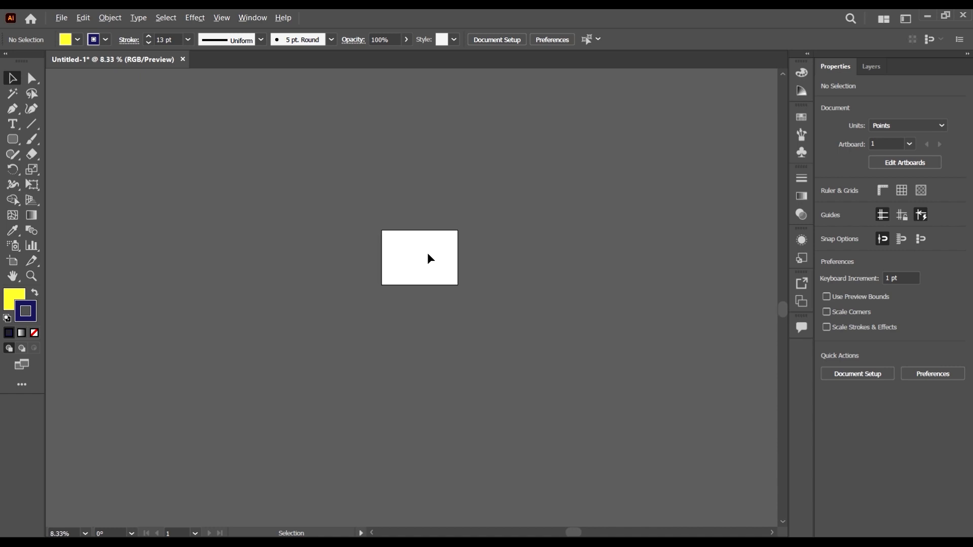
{"action": "scroll", "coordinate": [421, 259], "scroll_direction": "up", "scroll_amount": 5}
{"action": "scroll", "coordinate": [420, 260], "scroll_direction": "down", "scroll_amount": 5}
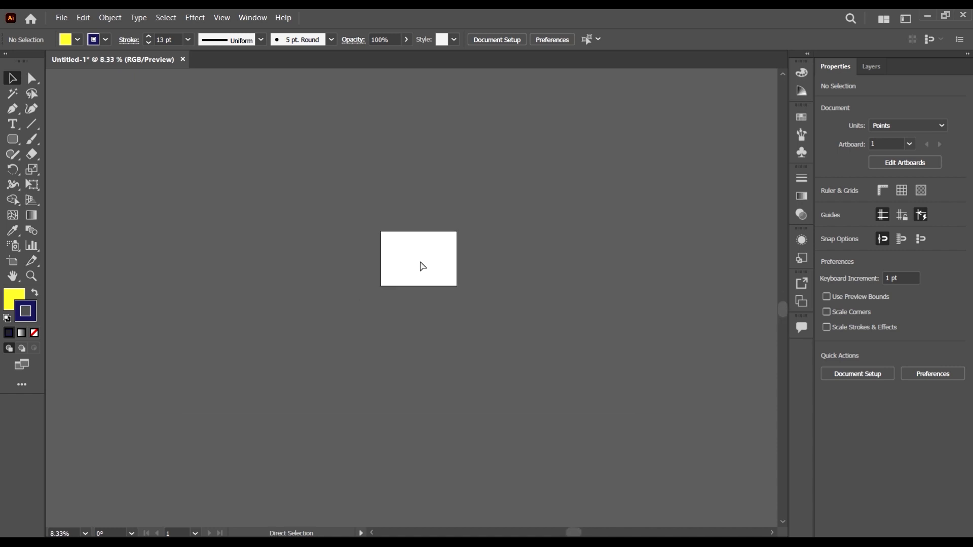
{"action": "scroll", "coordinate": [419, 263], "scroll_direction": "left", "scroll_amount": 5}
{"action": "scroll", "coordinate": [436, 268], "scroll_direction": "right", "scroll_amount": 3}
{"action": "scroll", "coordinate": [448, 268], "scroll_direction": "up", "scroll_amount": 4}
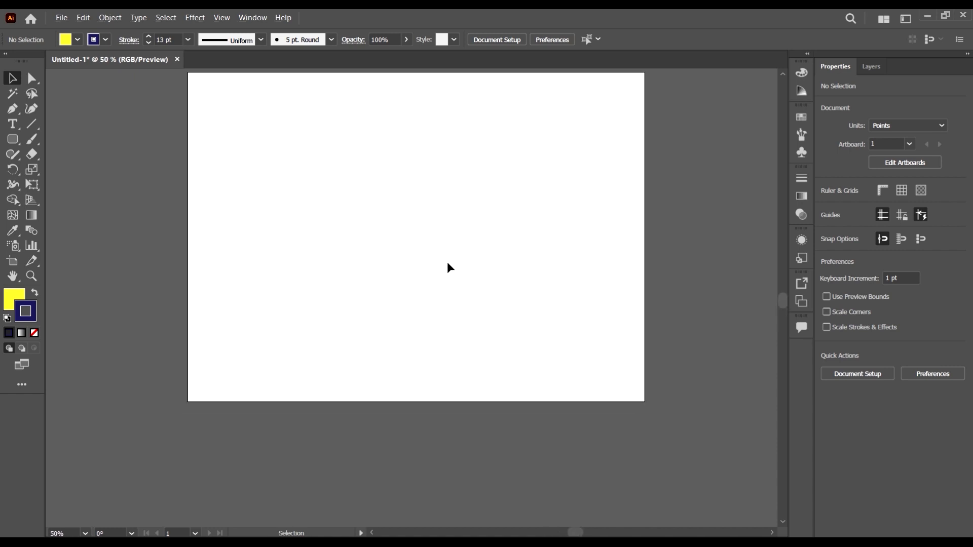
{"action": "scroll", "coordinate": [448, 267], "scroll_direction": "down", "scroll_amount": 2}
{"action": "scroll", "coordinate": [447, 264], "scroll_direction": "up", "scroll_amount": 1}
{"action": "scroll", "coordinate": [448, 264], "scroll_direction": "down", "scroll_amount": 1}
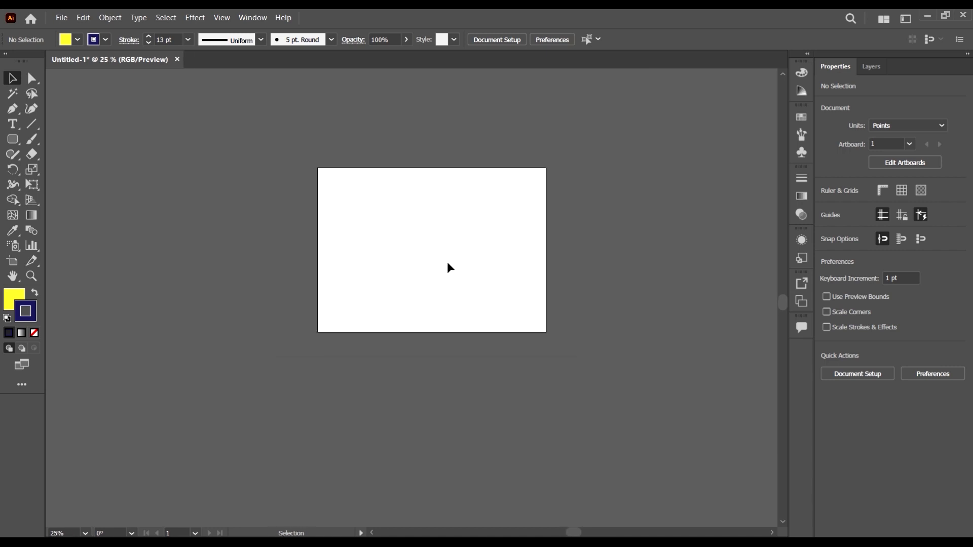
{"action": "scroll", "coordinate": [447, 263], "scroll_direction": "up", "scroll_amount": 2}
{"action": "scroll", "coordinate": [447, 263], "scroll_direction": "up", "scroll_amount": 2}
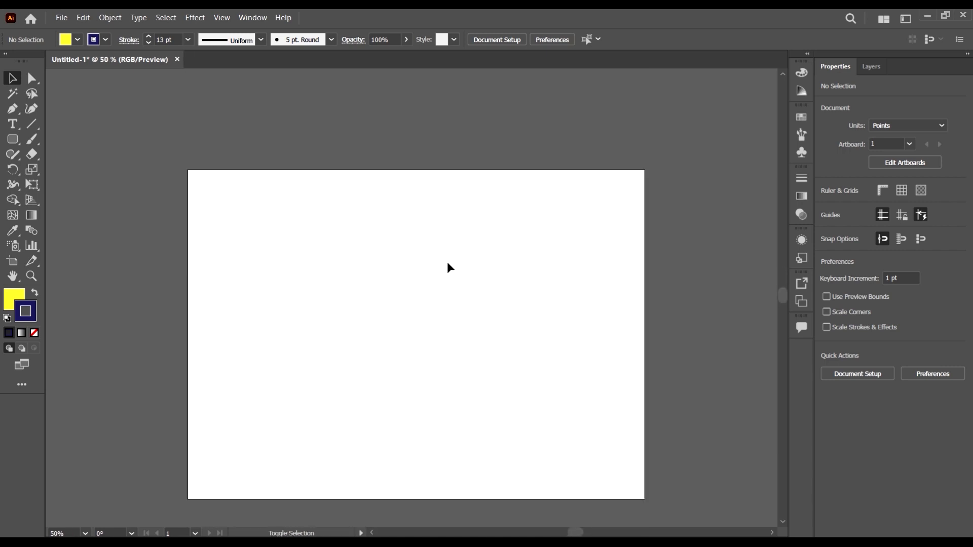
Pan the view vertically past the artboard's upper edge and back at 50% magnification.
{"action": "scroll", "coordinate": [448, 263], "scroll_direction": "down", "scroll_amount": 5}
{"action": "scroll", "coordinate": [448, 268], "scroll_direction": "up", "scroll_amount": 5}
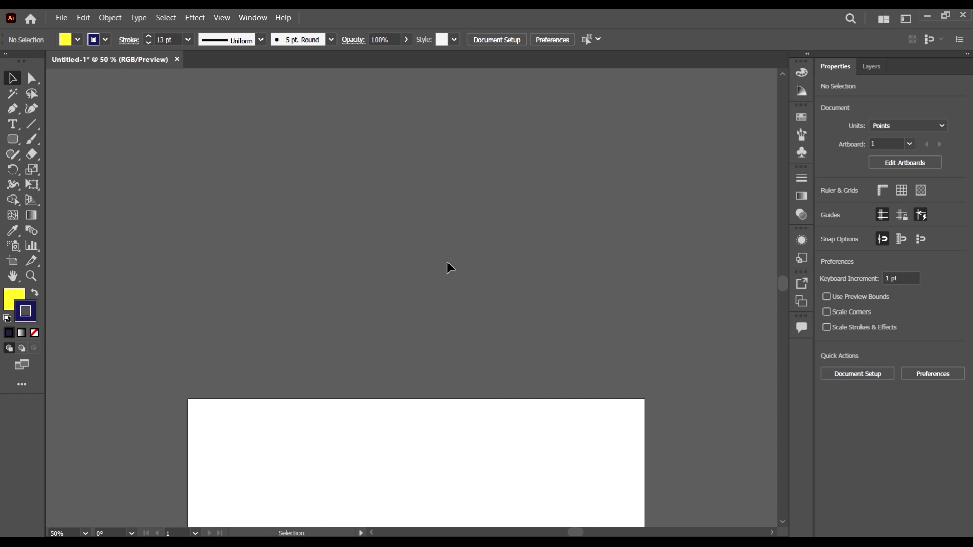
{"action": "scroll", "coordinate": [448, 267], "scroll_direction": "down", "scroll_amount": 1}
{"action": "scroll", "coordinate": [448, 263], "scroll_direction": "down", "scroll_amount": 5}
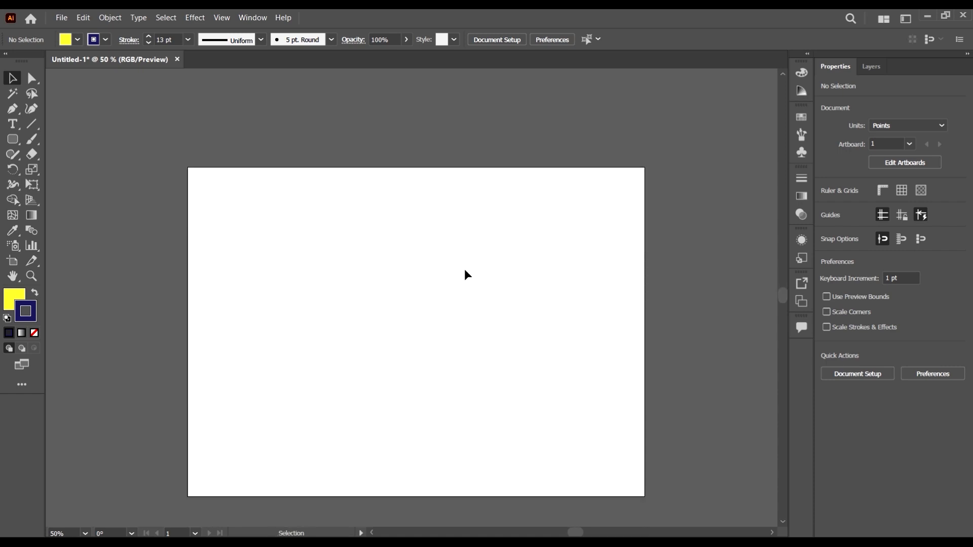
Pan sideways past the artboard's left and right edges, then return to the artboard.
{"action": "scroll", "coordinate": [466, 270], "scroll_direction": "left", "scroll_amount": 2}
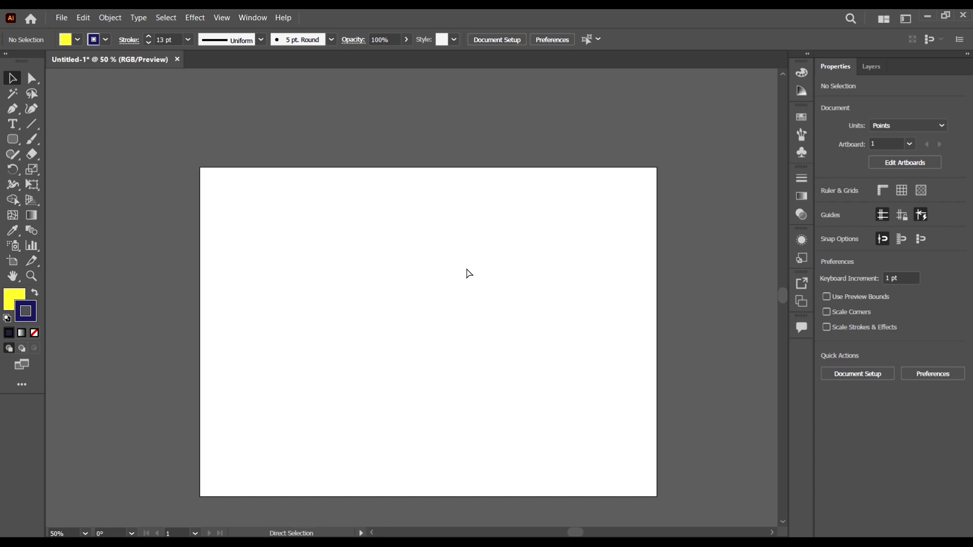
{"action": "scroll", "coordinate": [465, 272], "scroll_direction": "right", "scroll_amount": 3}
{"action": "scroll", "coordinate": [468, 278], "scroll_direction": "left", "scroll_amount": 2}
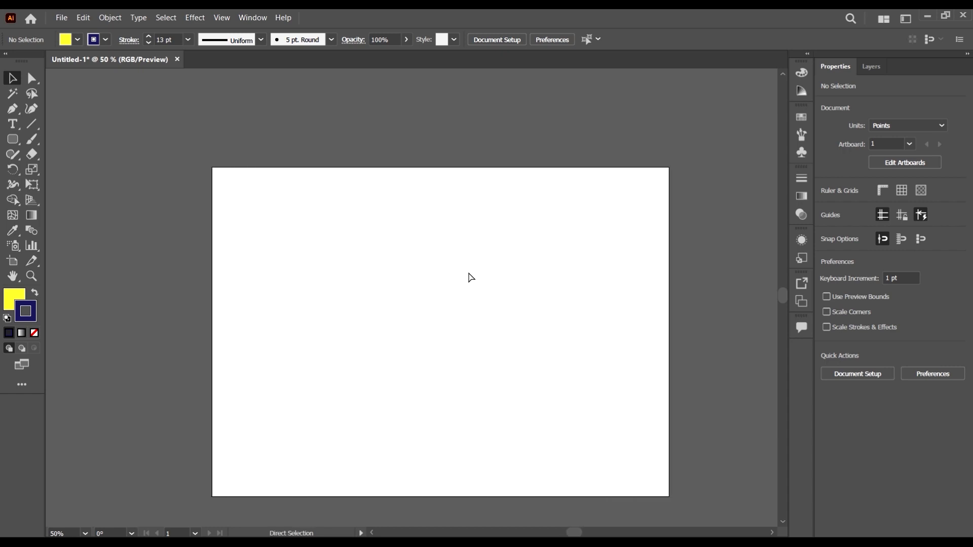
{"action": "scroll", "coordinate": [471, 278], "scroll_direction": "right", "scroll_amount": 1}
{"action": "scroll", "coordinate": [468, 274], "scroll_direction": "left", "scroll_amount": 5}
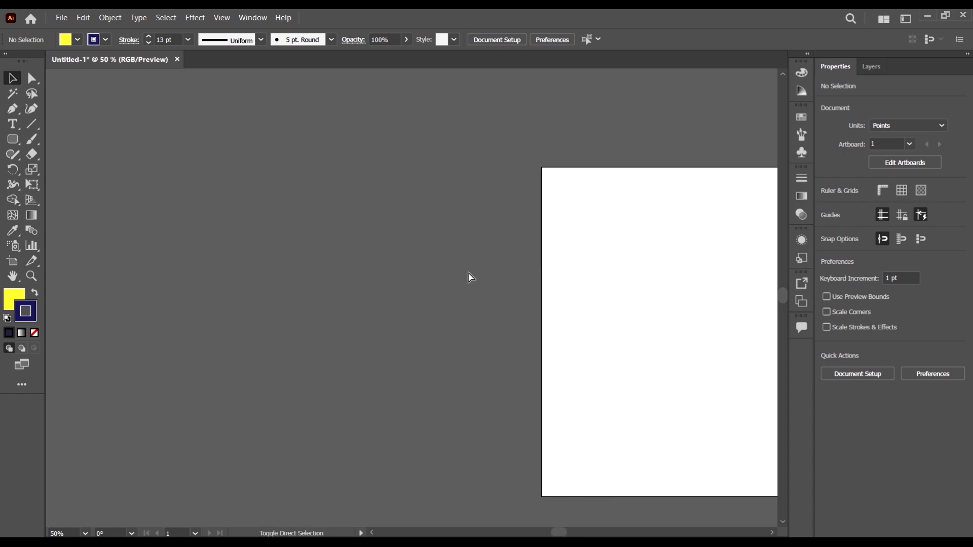
{"action": "scroll", "coordinate": [469, 274], "scroll_direction": "right", "scroll_amount": 5}
{"action": "scroll", "coordinate": [469, 274], "scroll_direction": "right", "scroll_amount": 6}
{"action": "scroll", "coordinate": [469, 278], "scroll_direction": "left", "scroll_amount": 8}
{"action": "scroll", "coordinate": [469, 278], "scroll_direction": "right", "scroll_amount": 6}
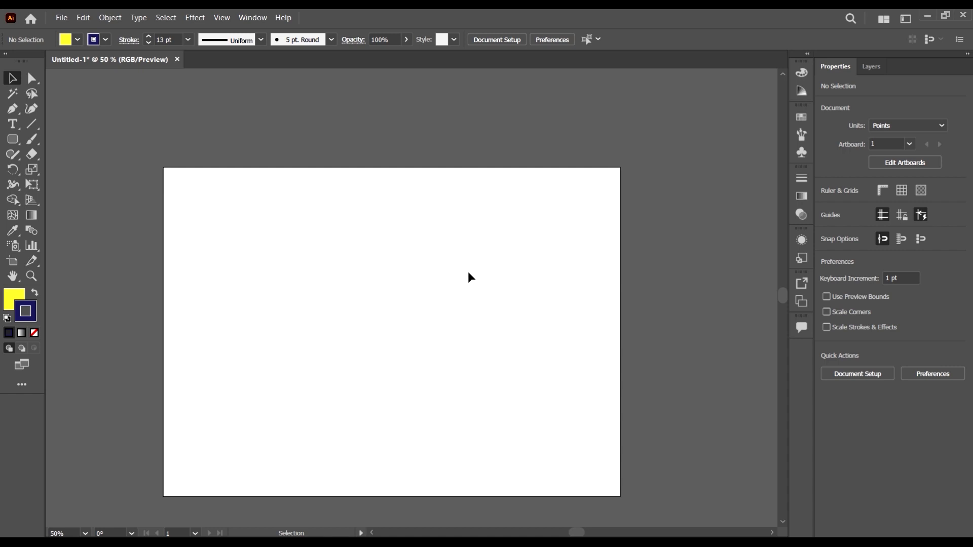
Pan the view up and down repeatedly over the whole height of the artboard.
{"action": "scroll", "coordinate": [468, 273], "scroll_direction": "down", "scroll_amount": 3}
{"action": "scroll", "coordinate": [468, 273], "scroll_direction": "up", "scroll_amount": 3}
{"action": "scroll", "coordinate": [469, 277], "scroll_direction": "down", "scroll_amount": 3}
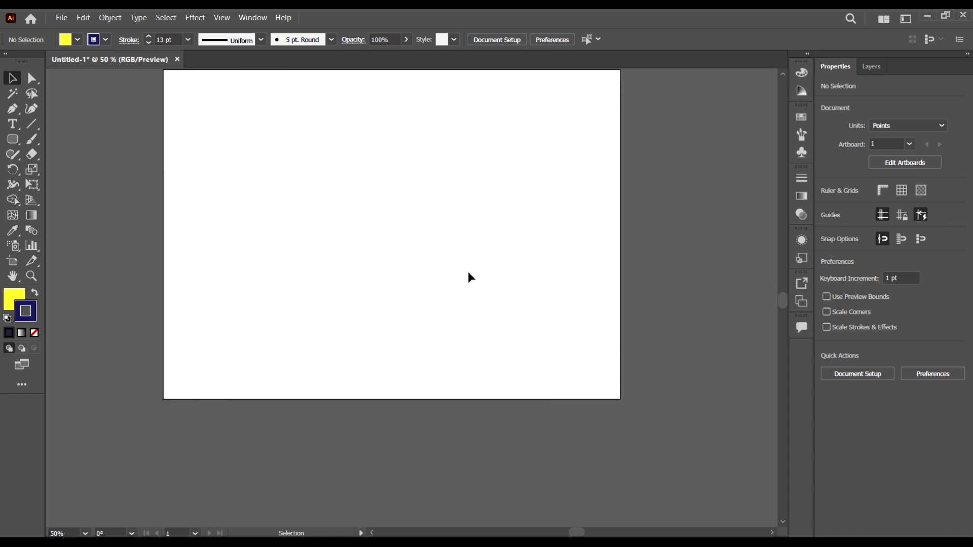
{"action": "scroll", "coordinate": [469, 278], "scroll_direction": "up", "scroll_amount": 6}
{"action": "scroll", "coordinate": [469, 277], "scroll_direction": "down", "scroll_amount": 3}
{"action": "scroll", "coordinate": [468, 272], "scroll_direction": "down", "scroll_amount": 3}
{"action": "scroll", "coordinate": [468, 273], "scroll_direction": "up", "scroll_amount": 1}
{"action": "scroll", "coordinate": [468, 273], "scroll_direction": "down", "scroll_amount": 3}
{"action": "scroll", "coordinate": [468, 272], "scroll_direction": "up", "scroll_amount": 1}
{"action": "scroll", "coordinate": [468, 273], "scroll_direction": "up", "scroll_amount": 2}
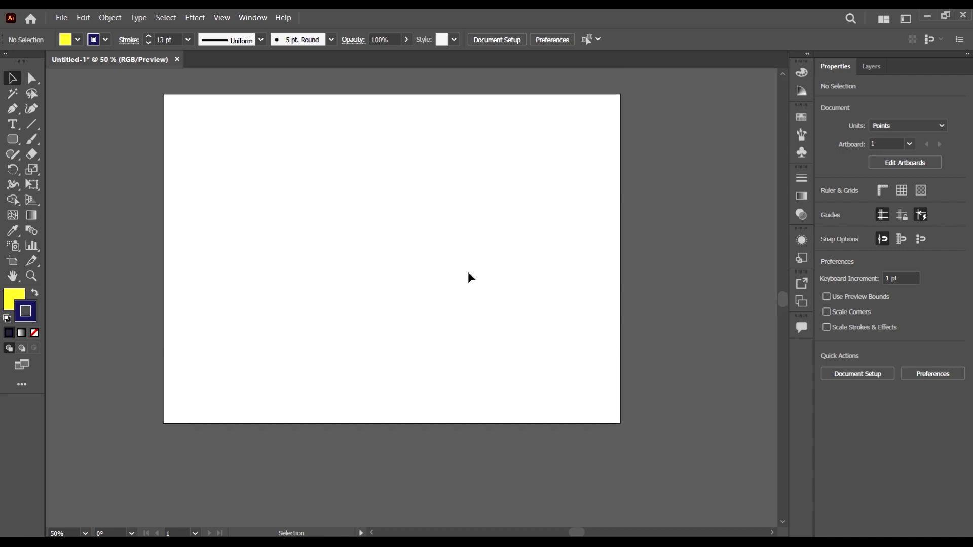
{"action": "scroll", "coordinate": [468, 273], "scroll_direction": "down", "scroll_amount": 2}
{"action": "scroll", "coordinate": [411, 240], "scroll_direction": "up", "scroll_amount": 5}
{"action": "scroll", "coordinate": [412, 240], "scroll_direction": "down", "scroll_amount": 5}
Pan freely with the Hand tool and set the view to 100%, ending at the artboard's upper-right corner.
{"action": "key", "text": "space"}
{"action": "left_click_drag", "start_coordinate": [432, 229], "coordinate": [459, 264]}
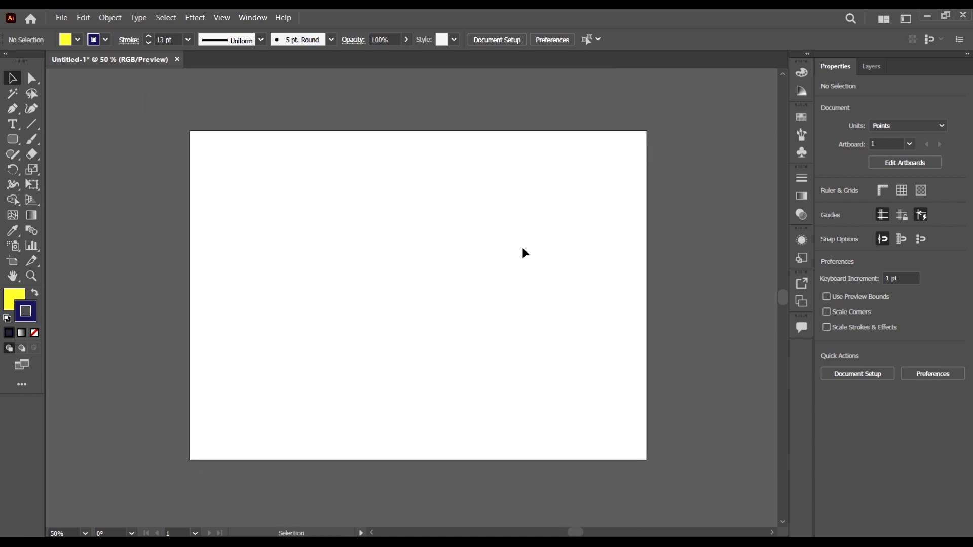
{"action": "key", "text": "ctrl+1"}
{"action": "key", "text": "space"}
{"action": "left_click_drag", "start_coordinate": [394, 270], "coordinate": [515, 437]}
{"action": "key", "text": "space"}
{"action": "left_click_drag", "start_coordinate": [680, 365], "coordinate": [318, 332]}
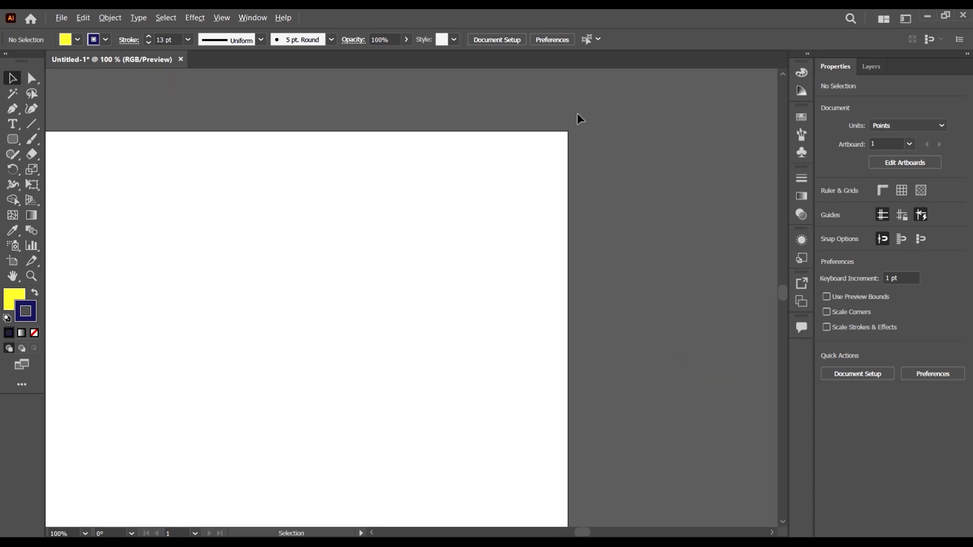
Zoom in on the artboard's upper-right corner to 400%.
{"action": "scroll", "coordinate": [577, 114], "scroll_direction": "up", "scroll_amount": 2}
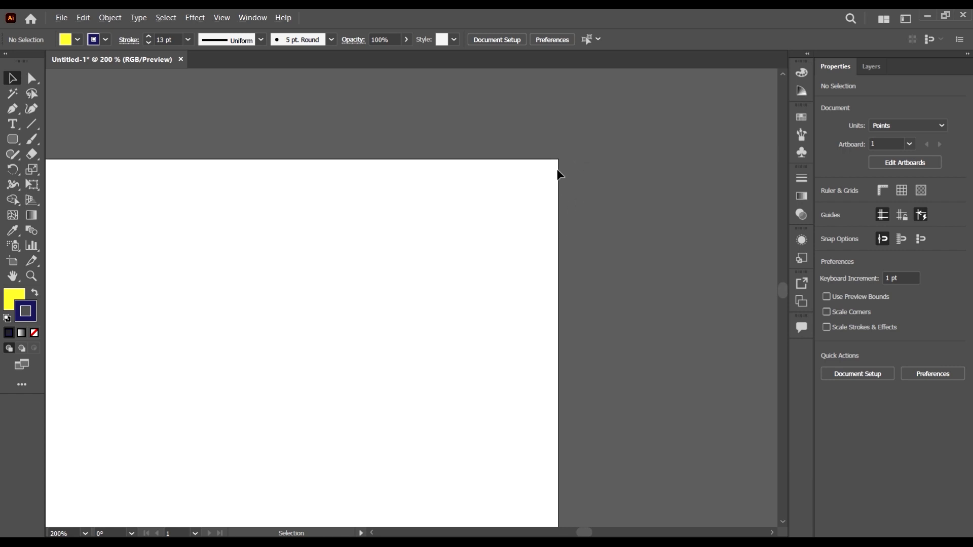
{"action": "scroll", "coordinate": [555, 174], "scroll_direction": "up", "scroll_amount": 2}
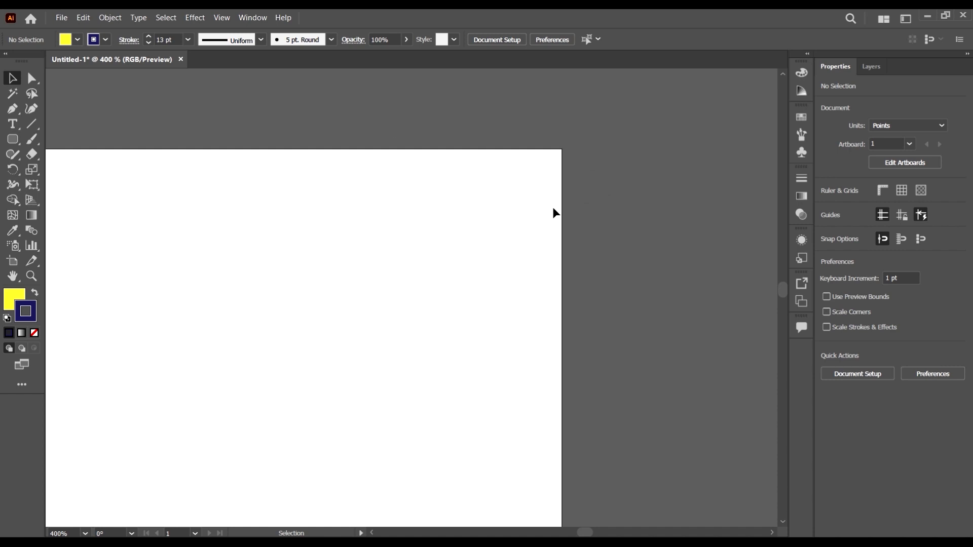
Zoom in on the artboard's upper-right corner up to 6400%, and zoom back out to 50% with the whole artboard in view.
{"action": "left_click_drag", "start_coordinate": [552, 203], "coordinate": [573, 197]}
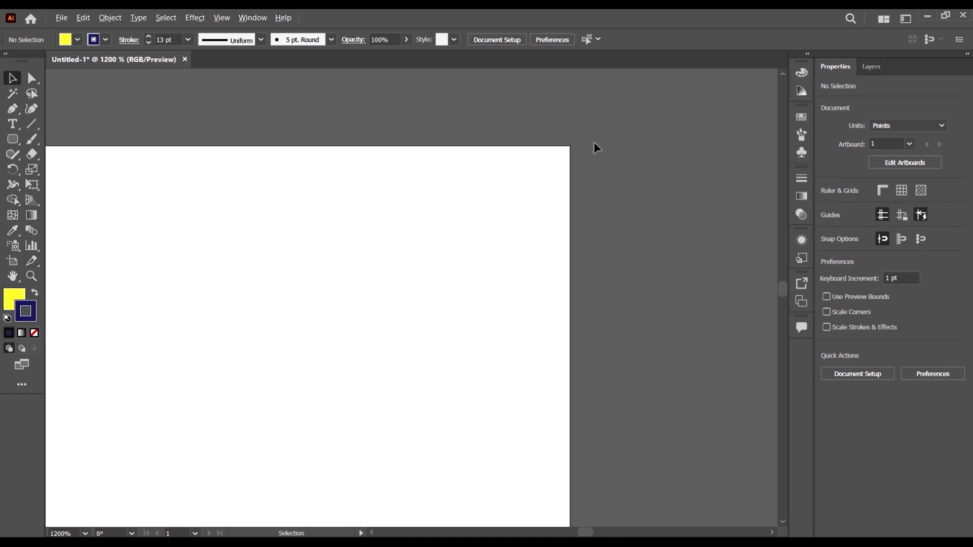
{"action": "scroll", "coordinate": [540, 199], "scroll_direction": "up", "scroll_amount": 8}
{"action": "left_click_drag", "start_coordinate": [699, 172], "coordinate": [637, 290]}
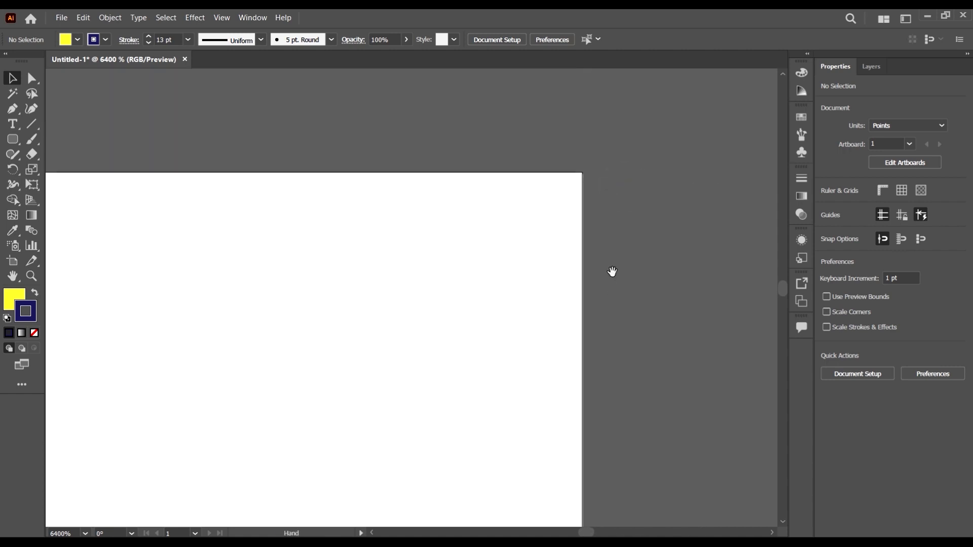
{"action": "left_click_drag", "start_coordinate": [628, 174], "coordinate": [527, 163]}
{"action": "scroll", "coordinate": [491, 245], "scroll_direction": "down", "scroll_amount": 7}
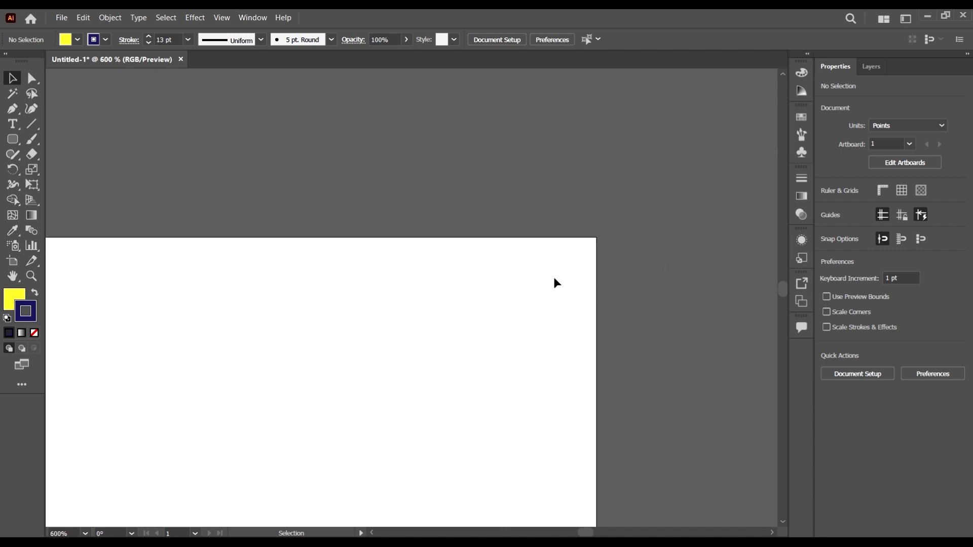
{"action": "scroll", "coordinate": [554, 278], "scroll_direction": "down", "scroll_amount": 7}
{"action": "scroll", "coordinate": [596, 274], "scroll_direction": "down", "scroll_amount": 4}
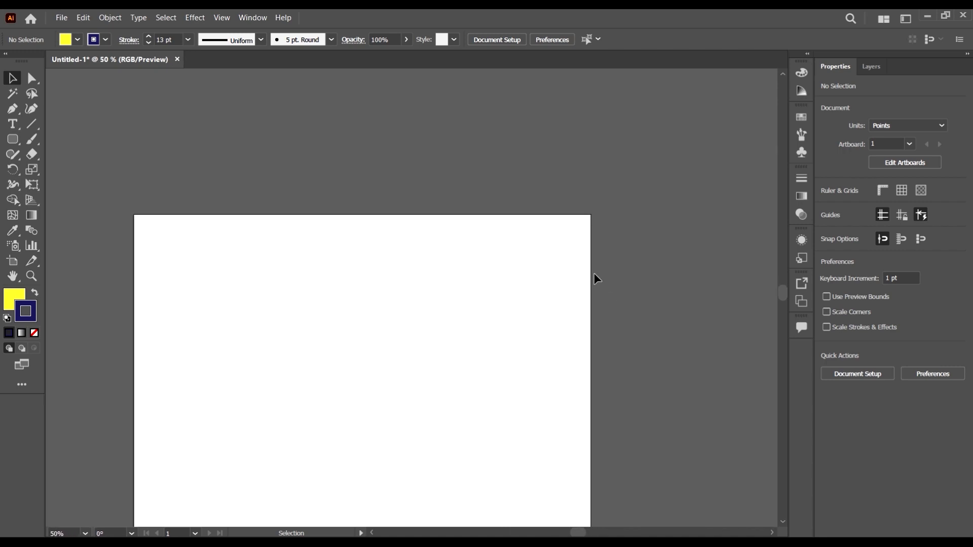
{"action": "scroll", "coordinate": [407, 264], "scroll_direction": "left", "scroll_amount": 1}
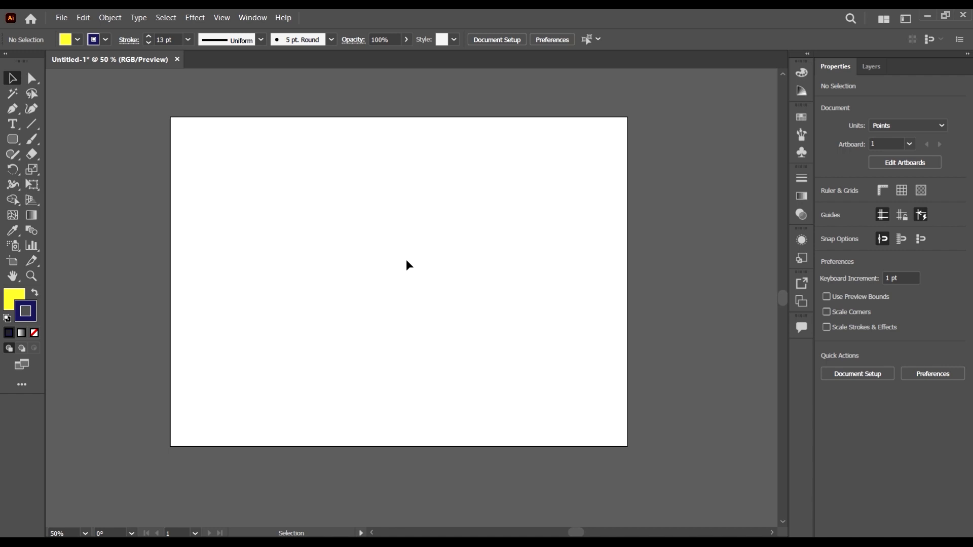
Draw three rectangles: about 301 × 326 pt over the artboard's left edge, one near its middle, and about 365 × 449 pt over its right edge.
{"action": "key", "text": "alt"}
{"action": "left_click", "coordinate": [17, 139]}
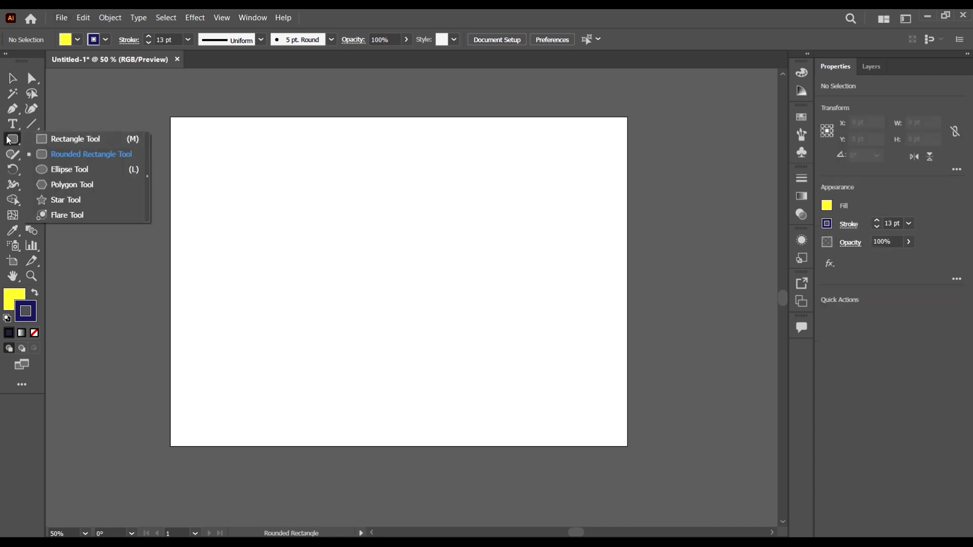
{"action": "left_click", "coordinate": [76, 140]}
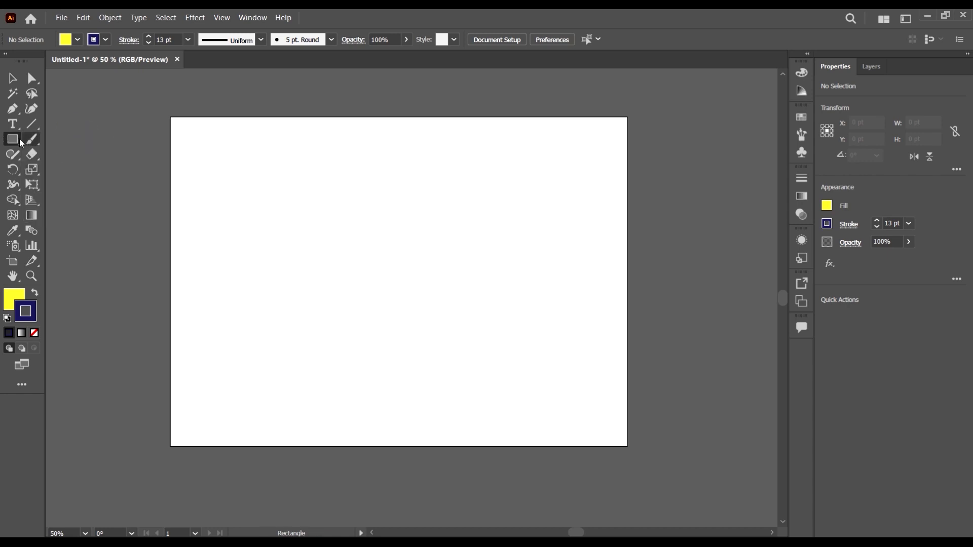
{"action": "left_click", "coordinate": [16, 142]}
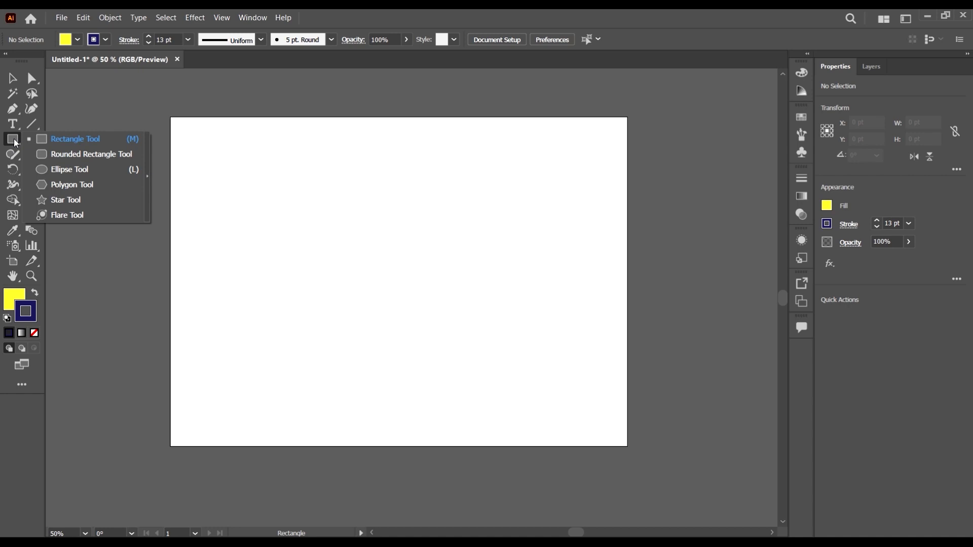
{"action": "left_click", "coordinate": [15, 143]}
{"action": "left_click", "coordinate": [16, 142]}
{"action": "left_click", "coordinate": [64, 138]}
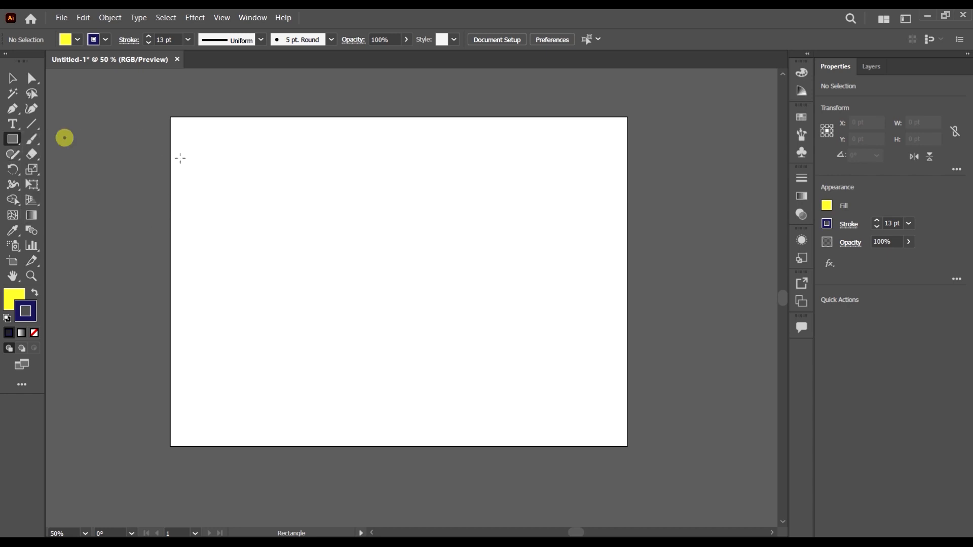
{"action": "left_click_drag", "start_coordinate": [98, 139], "coordinate": [250, 301]}
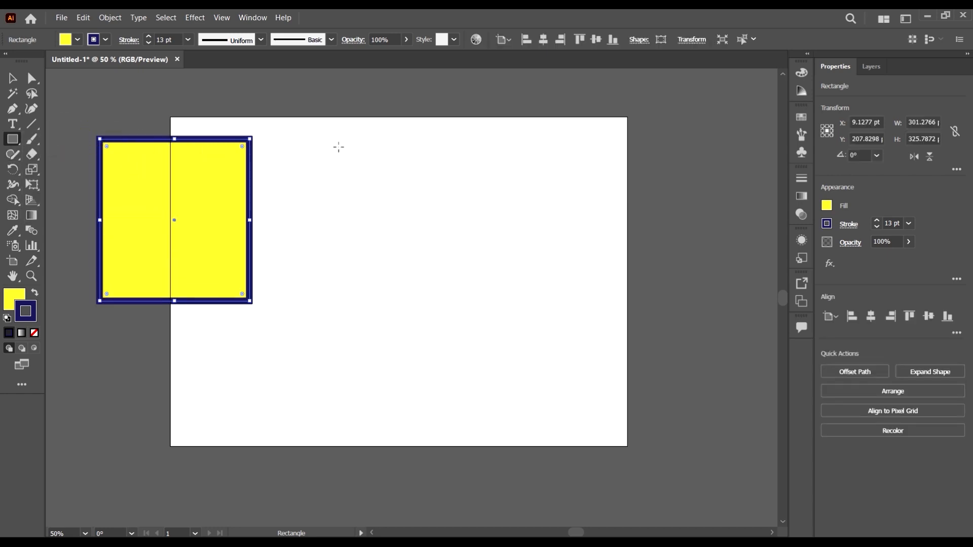
{"action": "left_click_drag", "start_coordinate": [366, 166], "coordinate": [519, 314]}
{"action": "left_click_drag", "start_coordinate": [576, 174], "coordinate": [759, 398]}
Draw three more rectangles along the artboard's bottom edge: about 352 × 206 pt, a long flat one, and about 279 × 294 pt.
{"action": "left_click_drag", "start_coordinate": [279, 361], "coordinate": [457, 466]}
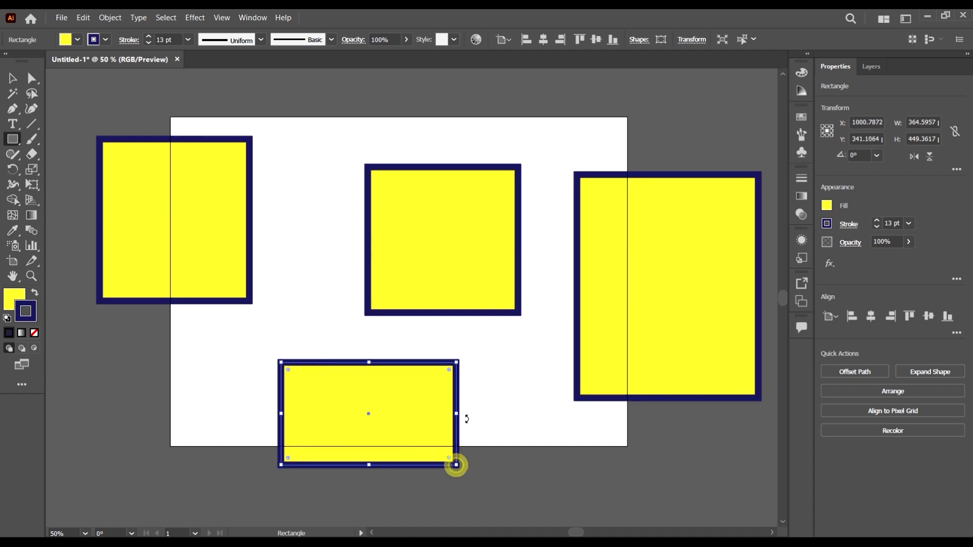
{"action": "mouse_move", "coordinate": [482, 397]}
{"action": "left_mouse_down"}
{"action": "mouse_move", "coordinate": [643, 521]}
{"action": "mouse_move", "coordinate": [546, 482]}
{"action": "mouse_move", "coordinate": [635, 507]}
{"action": "mouse_move", "coordinate": [721, 451]}
{"action": "left_mouse_up"}
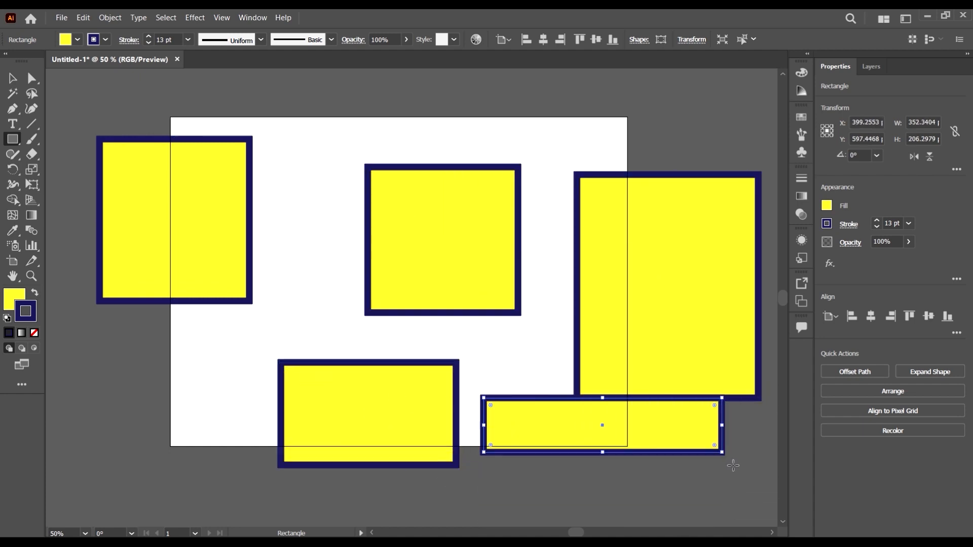
{"action": "left_click_drag", "start_coordinate": [273, 487], "coordinate": [133, 339]}
Draw two rounded rectangles at the artboard's top edge, a wide one above it and one about 202 × 237 pt over its upper-right corner.
{"action": "scroll", "coordinate": [419, 256], "scroll_direction": "down", "scroll_amount": 2}
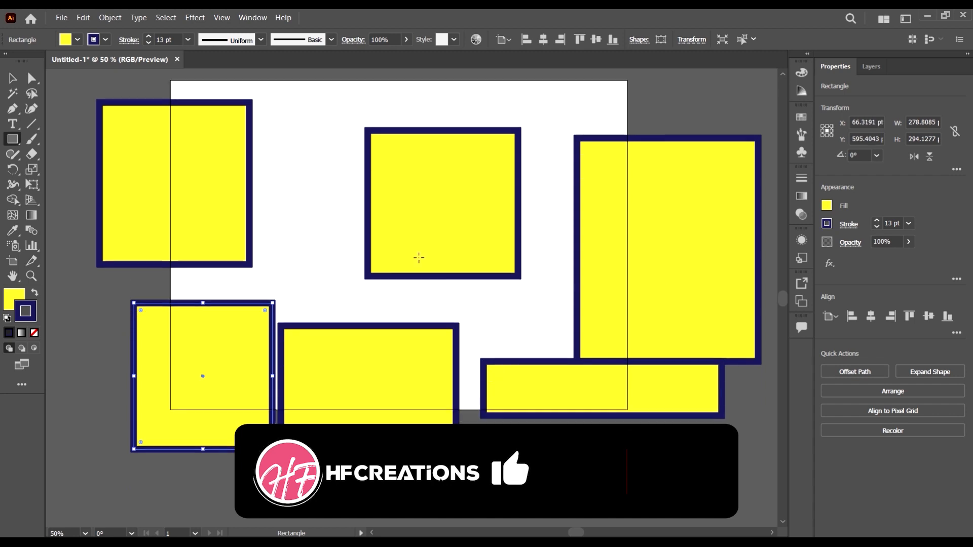
{"action": "left_click", "coordinate": [9, 141]}
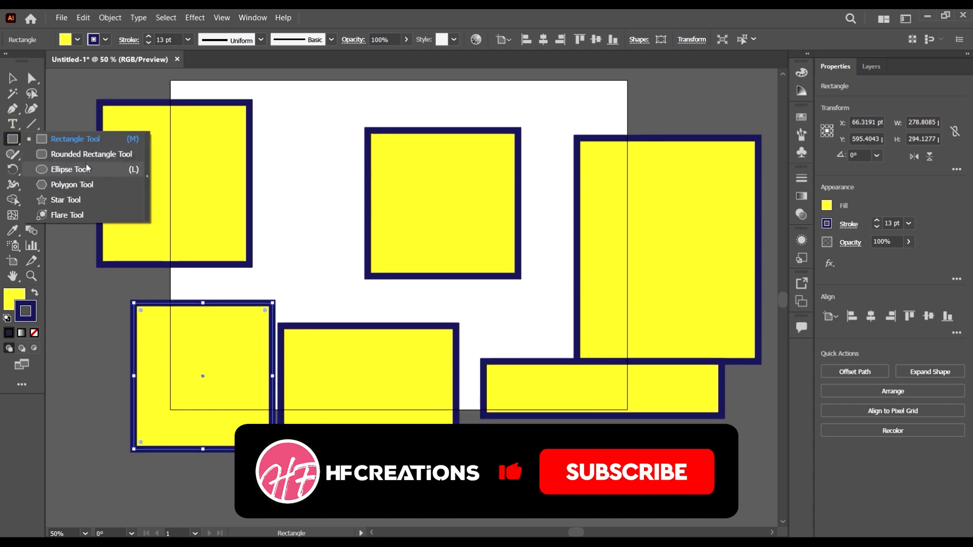
{"action": "left_click", "coordinate": [76, 154]}
{"action": "scroll", "coordinate": [336, 148], "scroll_direction": "up", "scroll_amount": 6}
{"action": "left_click_drag", "start_coordinate": [332, 102], "coordinate": [467, 176]}
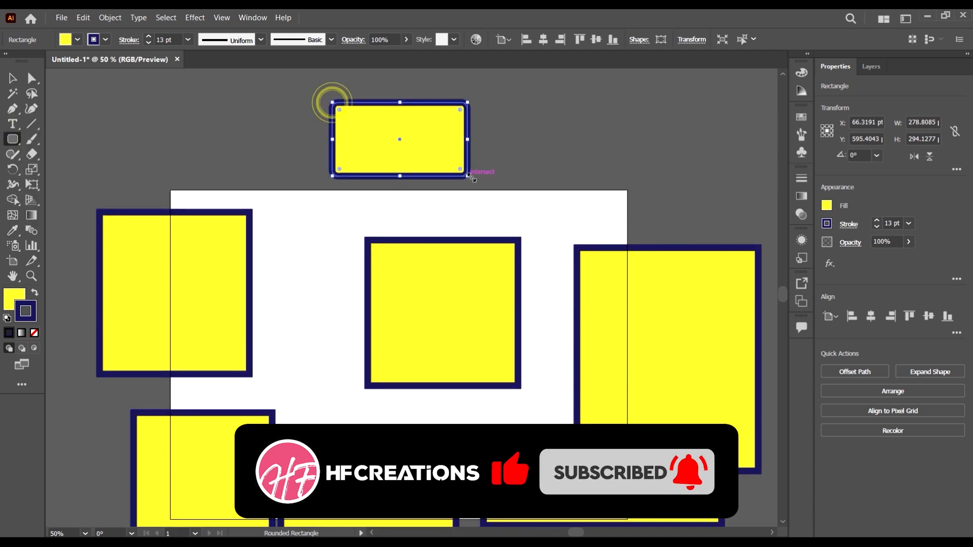
{"action": "mouse_move", "coordinate": [530, 87]}
{"action": "left_mouse_down"}
{"action": "mouse_move", "coordinate": [627, 186]}
{"action": "mouse_move", "coordinate": [670, 195]}
{"action": "mouse_move", "coordinate": [631, 193]}
{"action": "mouse_move", "coordinate": [640, 208]}
{"action": "left_mouse_up"}
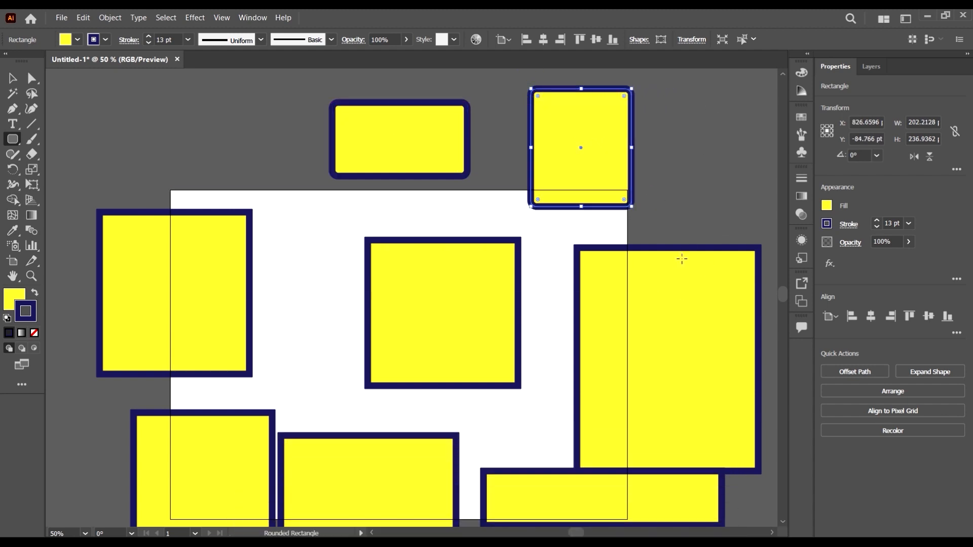
Move the large rectangle on the artboard's right edge off the artboard, about 263 pt to the right and 93 pt up.
{"action": "scroll", "coordinate": [646, 157], "scroll_direction": "up", "scroll_amount": 2}
{"action": "left_click", "coordinate": [13, 78]}
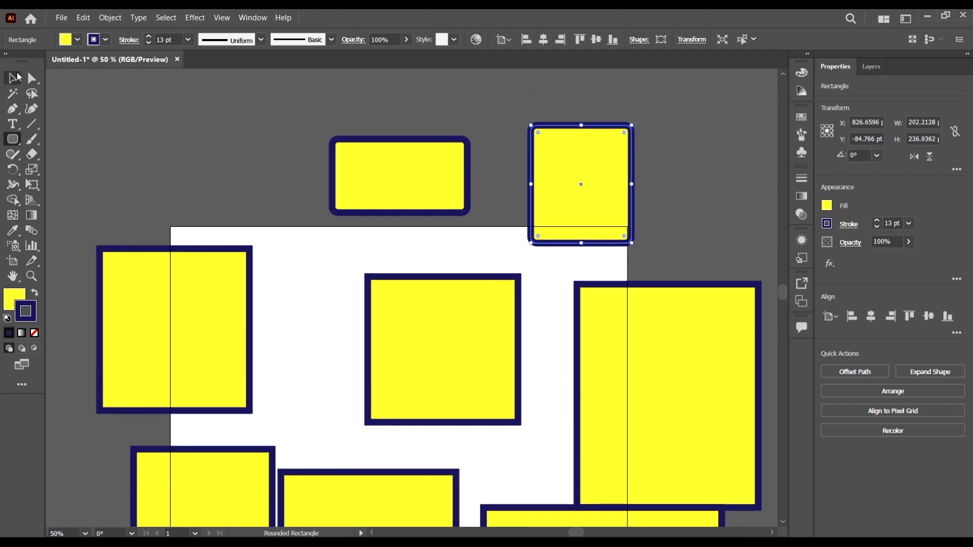
{"action": "left_click", "coordinate": [303, 138]}
{"action": "left_click", "coordinate": [710, 315]}
{"action": "key", "text": "a"}
{"action": "scroll", "coordinate": [637, 268], "scroll_direction": "right", "scroll_amount": 3}
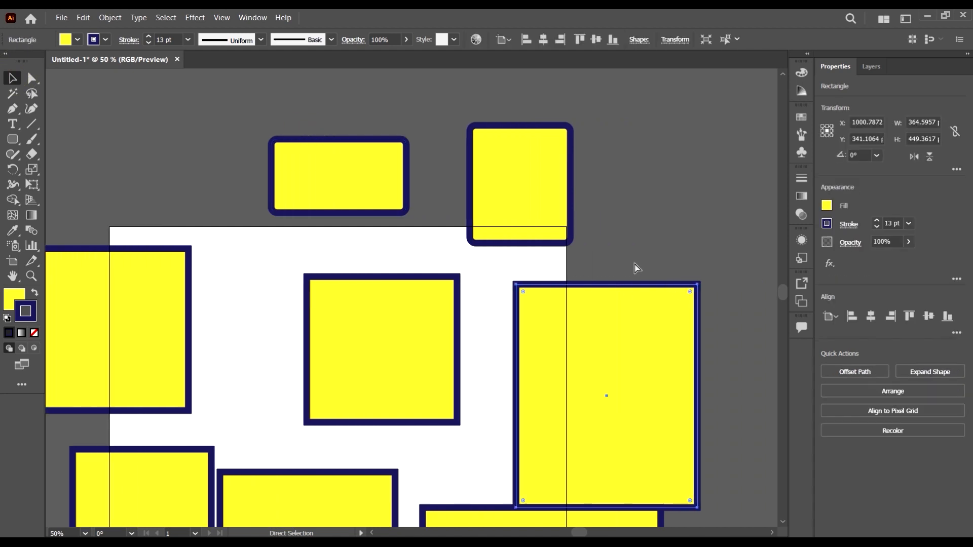
{"action": "key", "text": "v"}
{"action": "scroll", "coordinate": [684, 304], "scroll_direction": "right", "scroll_amount": 6}
{"action": "left_click_drag", "start_coordinate": [503, 329], "coordinate": [630, 292]}
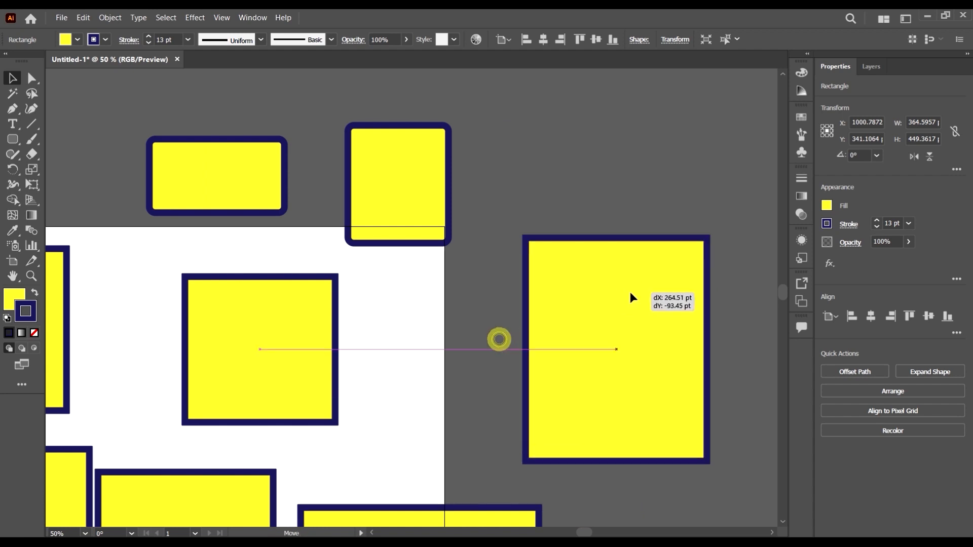
{"action": "key", "text": "a"}
{"action": "scroll", "coordinate": [706, 264], "scroll_direction": "right", "scroll_amount": 2}
{"action": "key", "text": "v"}
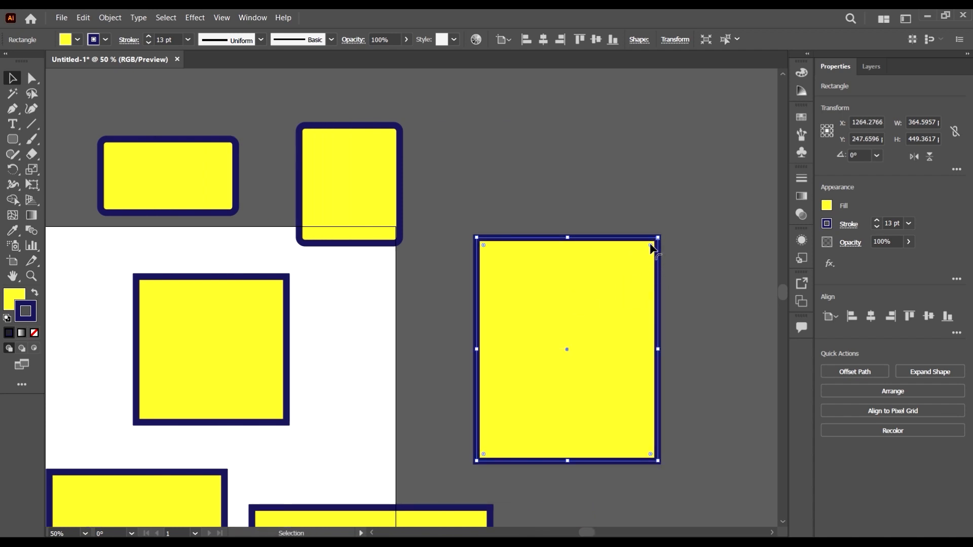
Round all corners of the large rectangle beside the artboard using its live corner widgets.
{"action": "left_click_drag", "start_coordinate": [651, 248], "coordinate": [670, 193]}
{"action": "left_click_drag", "start_coordinate": [642, 268], "coordinate": [681, 203]}
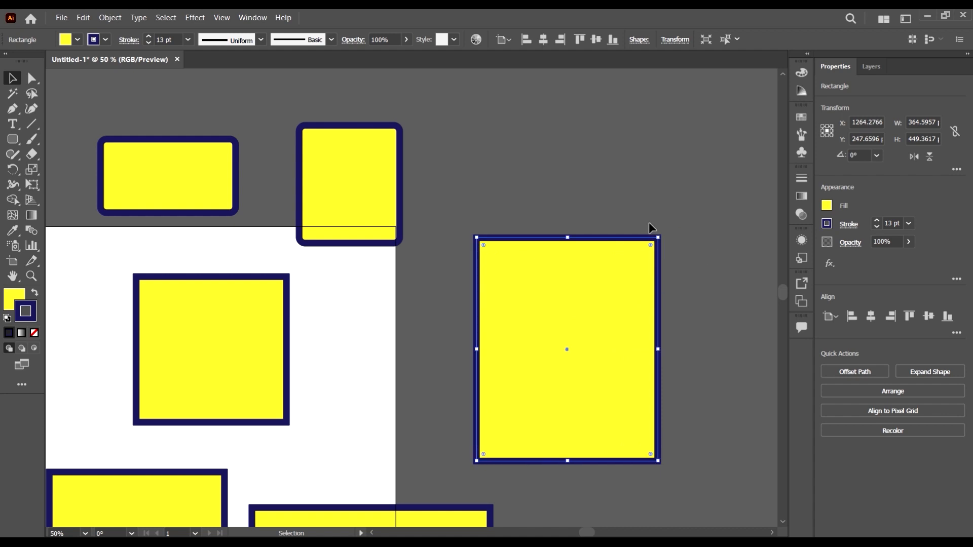
{"action": "left_click_drag", "start_coordinate": [650, 248], "coordinate": [657, 277]}
{"action": "left_click", "coordinate": [669, 255]}
{"action": "left_click", "coordinate": [646, 257]}
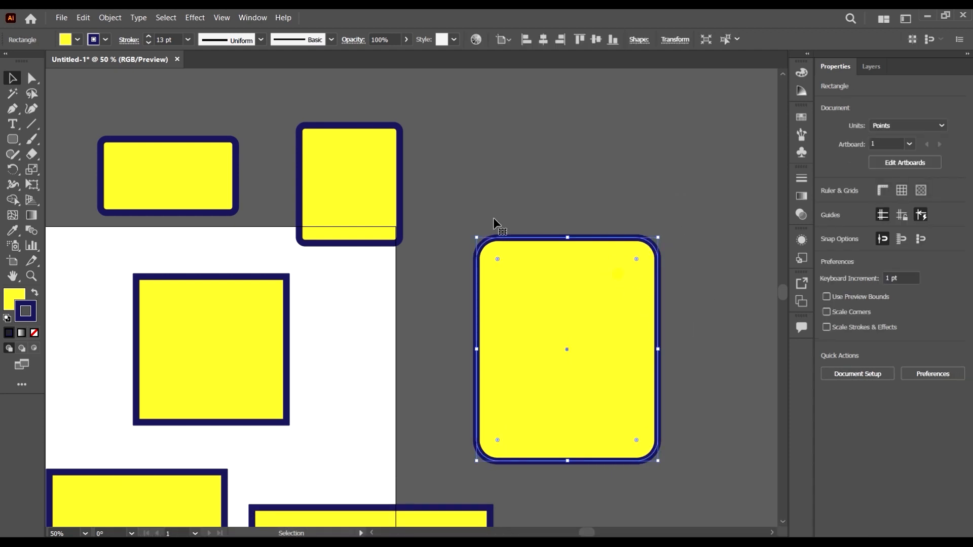
Increase the corner rounding of the small rounded rectangle at the artboard's upper-right corner.
{"action": "left_click", "coordinate": [363, 193]}
{"action": "left_click_drag", "start_coordinate": [391, 133], "coordinate": [402, 169]}
{"action": "left_click", "coordinate": [643, 263]}
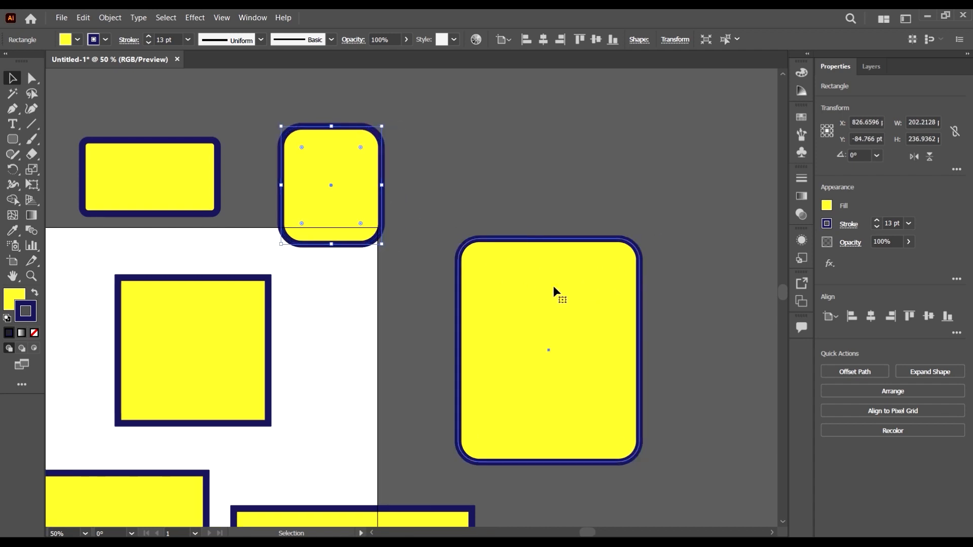
Shift the large rounded rectangle slightly, round its corners a little more, and check its upper-right corner at 200%.
{"action": "left_click", "coordinate": [554, 289]}
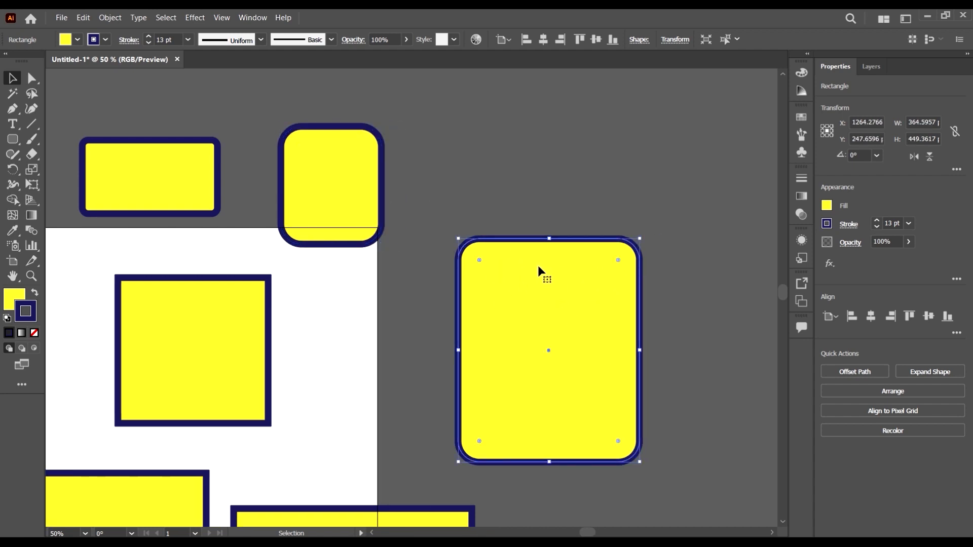
{"action": "left_click", "coordinate": [709, 267]}
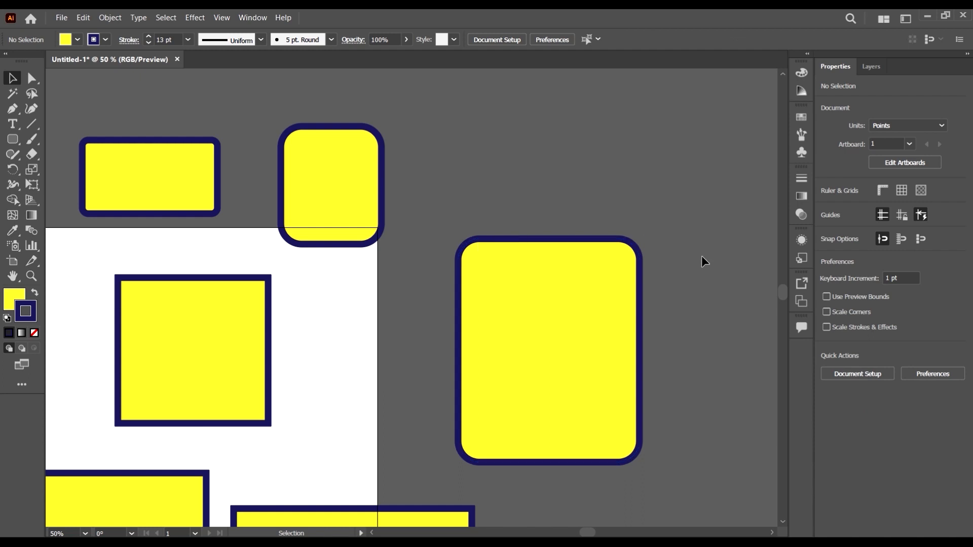
{"action": "left_click", "coordinate": [597, 268]}
{"action": "left_click_drag", "start_coordinate": [618, 264], "coordinate": [614, 267]}
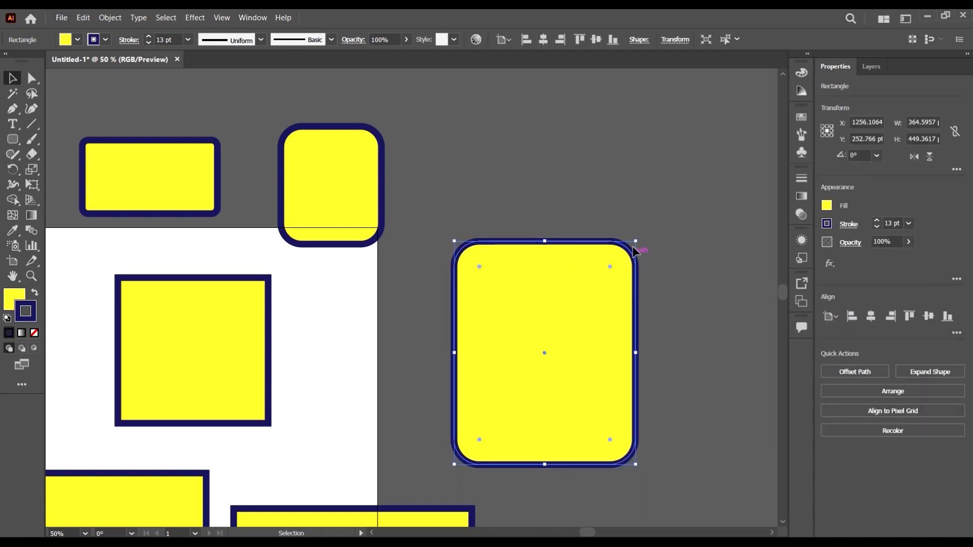
{"action": "scroll", "coordinate": [644, 239], "scroll_direction": "up", "scroll_amount": 5}
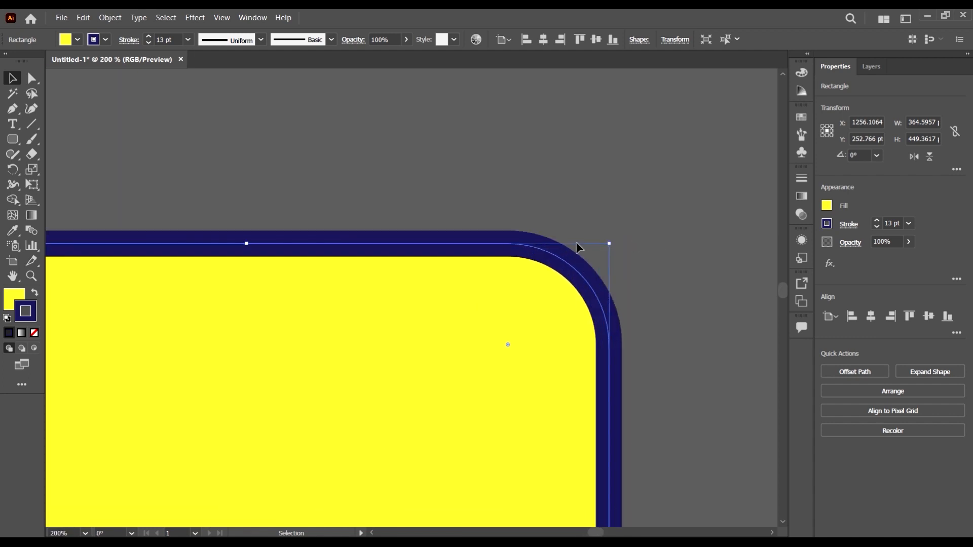
{"action": "scroll", "coordinate": [517, 238], "scroll_direction": "down", "scroll_amount": 6}
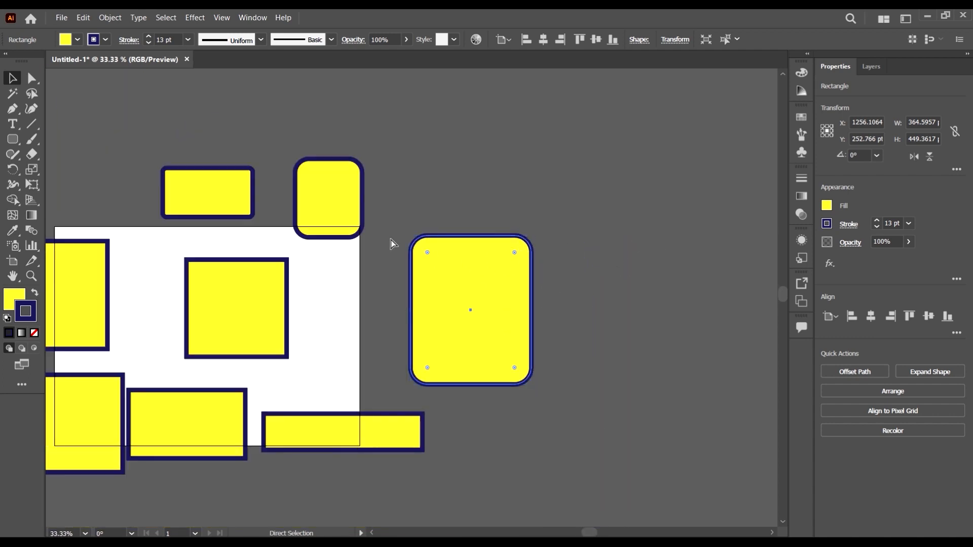
{"action": "scroll", "coordinate": [393, 244], "scroll_direction": "up", "scroll_amount": 2}
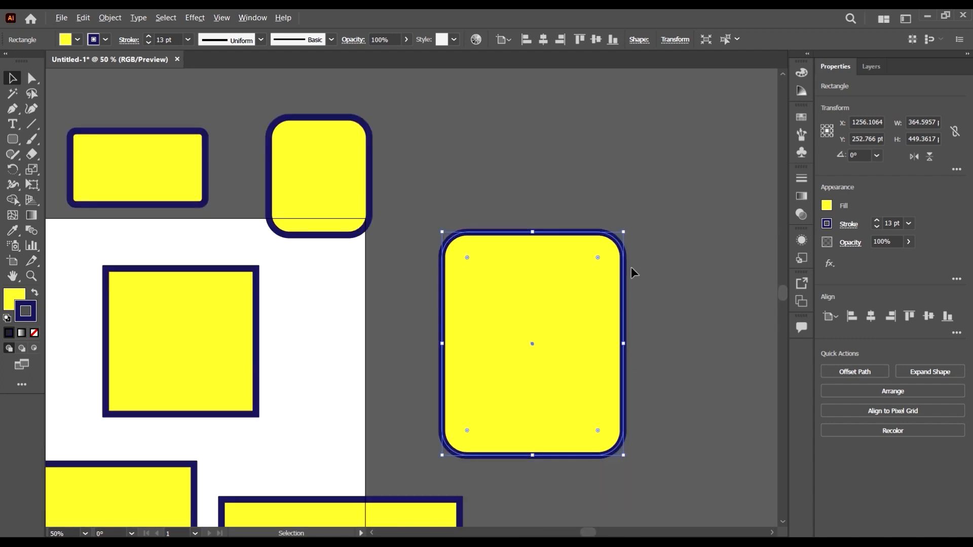
Select all the shapes in the document and delete them.
{"action": "scroll", "coordinate": [631, 267], "scroll_direction": "down", "scroll_amount": 2}
{"action": "scroll", "coordinate": [578, 290], "scroll_direction": "down", "scroll_amount": 2}
{"action": "scroll", "coordinate": [675, 412], "scroll_direction": "up", "scroll_amount": 2}
{"action": "left_click", "coordinate": [674, 410]}
{"action": "key", "text": "ctrl+a"}
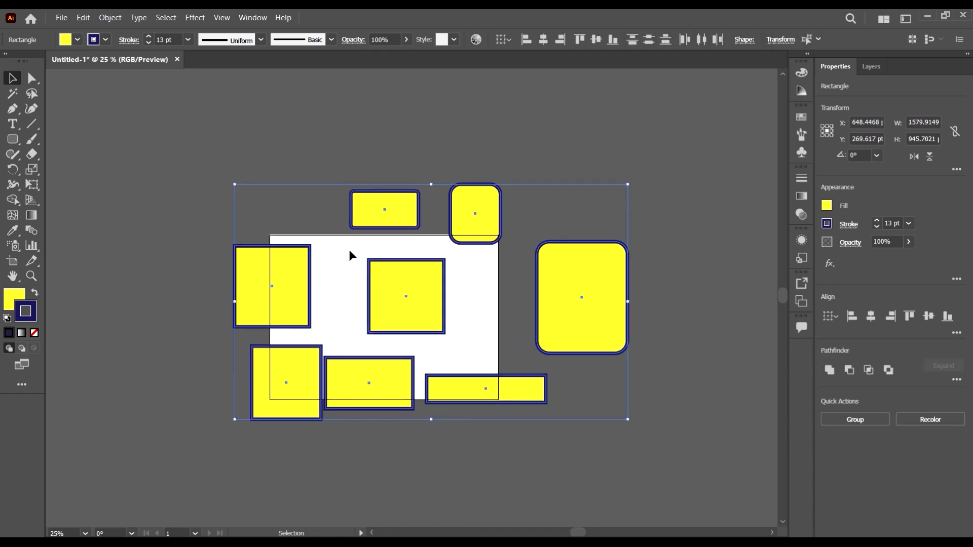
{"action": "key", "text": "Delete"}
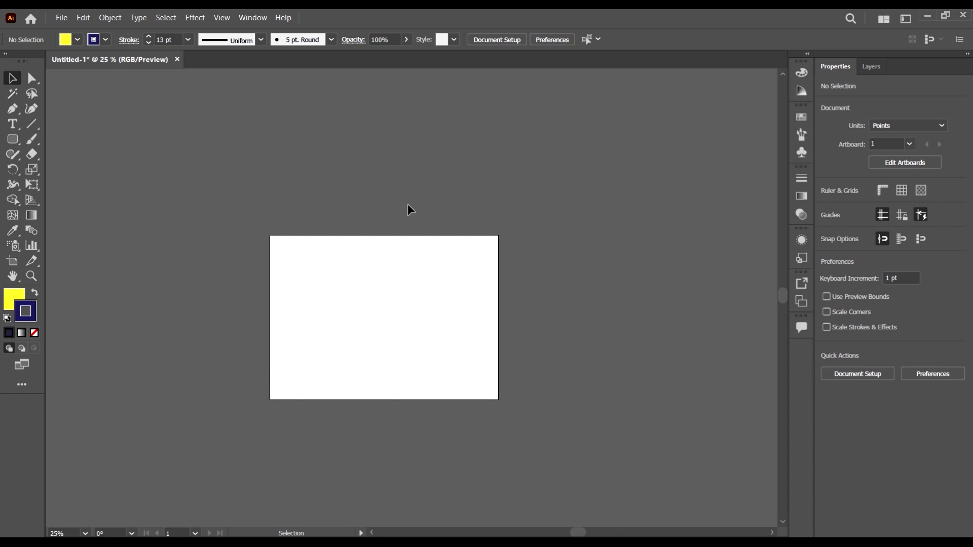
Draw a circle about 359 pt in diameter with the Ellipse tool in the artboard's upper-left area.
{"action": "scroll", "coordinate": [376, 282], "scroll_direction": "up", "scroll_amount": 2}
{"action": "scroll", "coordinate": [339, 294], "scroll_direction": "down", "scroll_amount": 1}
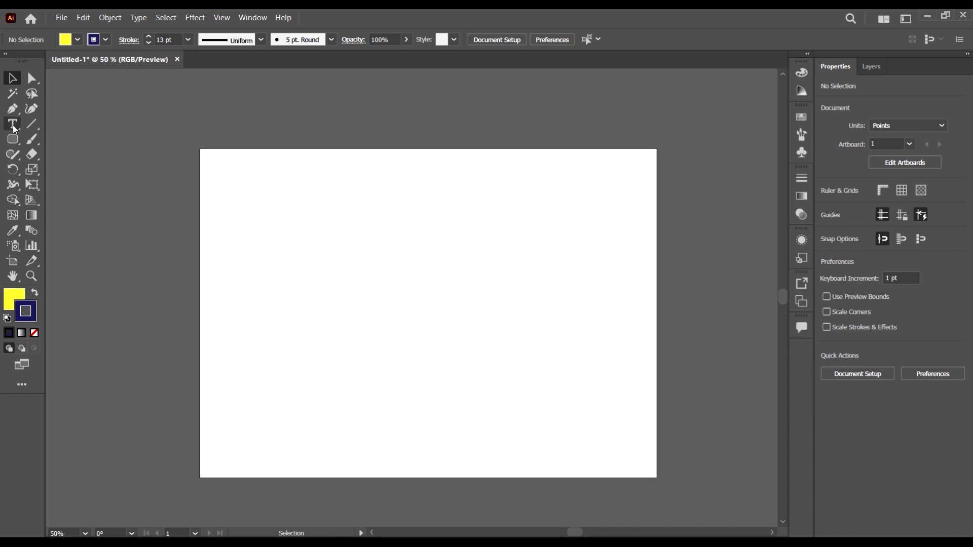
{"action": "left_click", "coordinate": [16, 142]}
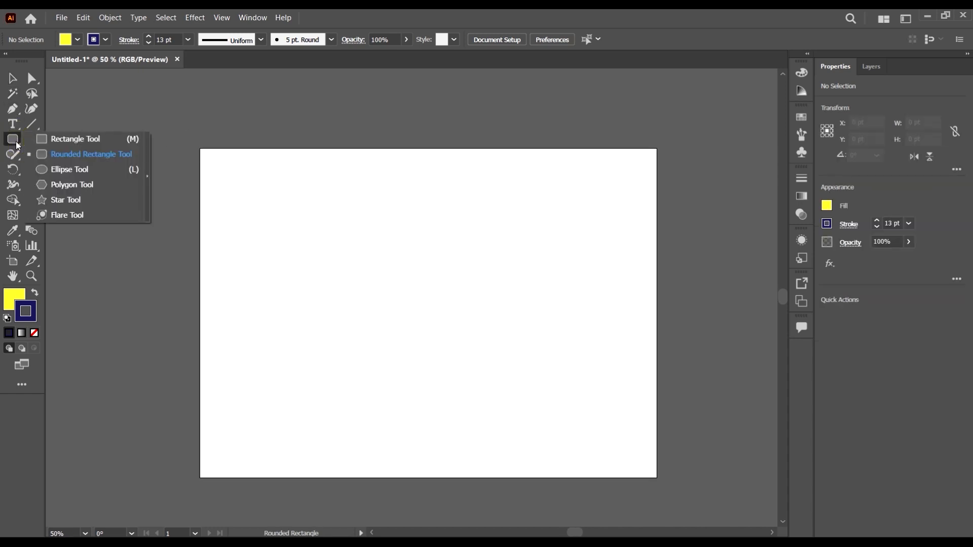
{"action": "left_click", "coordinate": [80, 169]}
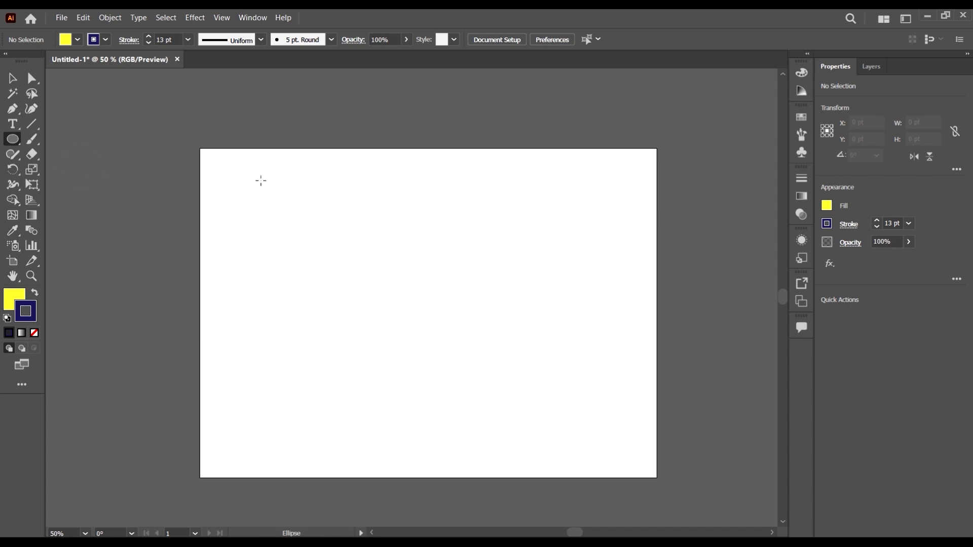
{"action": "mouse_move", "coordinate": [239, 181]}
{"action": "left_mouse_down"}
{"action": "mouse_move", "coordinate": [501, 417]}
{"action": "mouse_move", "coordinate": [462, 375]}
{"action": "mouse_move", "coordinate": [420, 301]}
{"action": "left_mouse_up"}
{"action": "scroll", "coordinate": [290, 231], "scroll_direction": "left", "scroll_amount": 5}
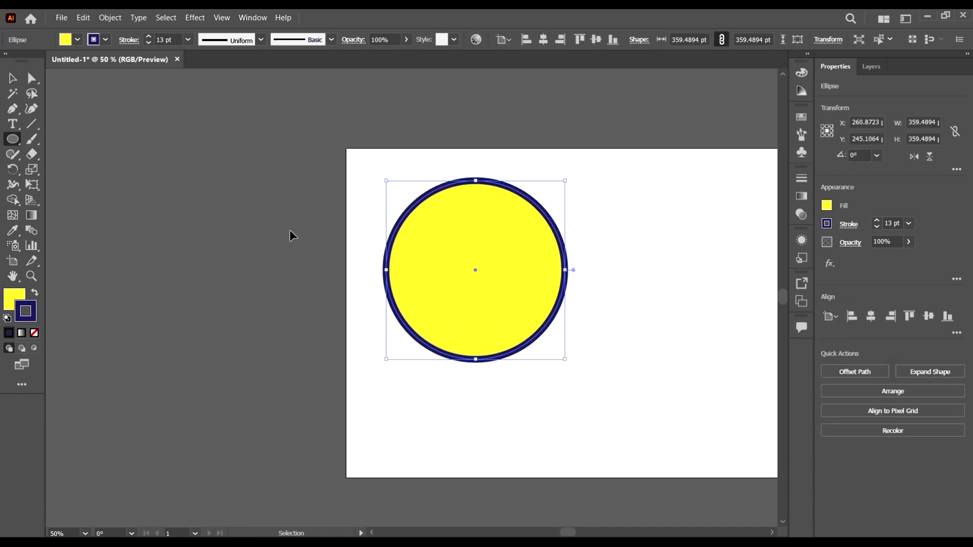
Draw two circles left of the artboard with the Ellipse tool, about 304 pt and 358 pt in diameter, one below the other.
{"action": "scroll", "coordinate": [265, 211], "scroll_direction": "up", "scroll_amount": 1}
{"action": "scroll", "coordinate": [464, 233], "scroll_direction": "down", "scroll_amount": 2}
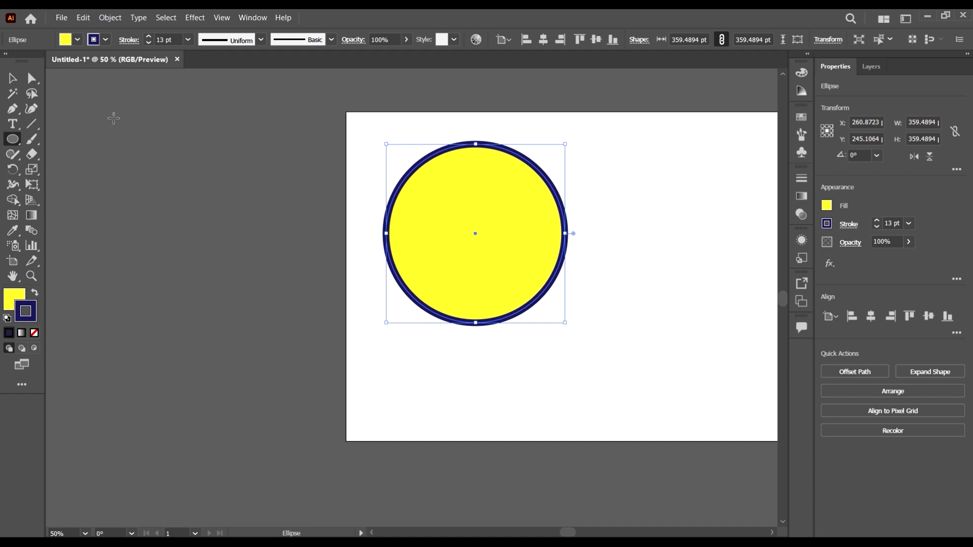
{"action": "left_click_drag", "start_coordinate": [114, 118], "coordinate": [265, 241]}
{"action": "scroll", "coordinate": [198, 283], "scroll_direction": "down", "scroll_amount": 3}
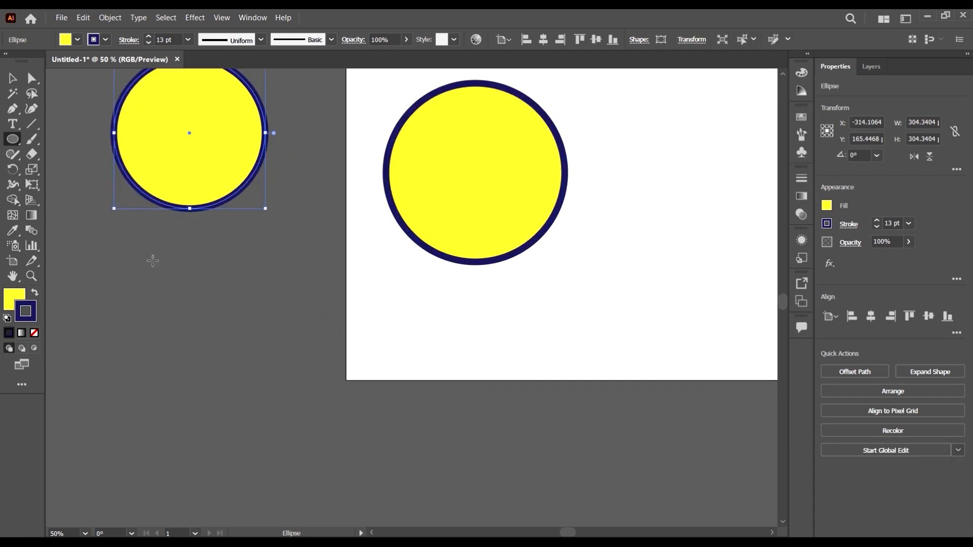
{"action": "left_click_drag", "start_coordinate": [148, 245], "coordinate": [331, 426]}
Draw a square with sides of about 256 pt just below the artboard using the Rectangle tool.
{"action": "left_click_drag", "start_coordinate": [17, 143], "coordinate": [72, 137]}
{"action": "scroll", "coordinate": [189, 198], "scroll_direction": "up", "scroll_amount": 1}
{"action": "scroll", "coordinate": [189, 198], "scroll_direction": "down", "scroll_amount": 2}
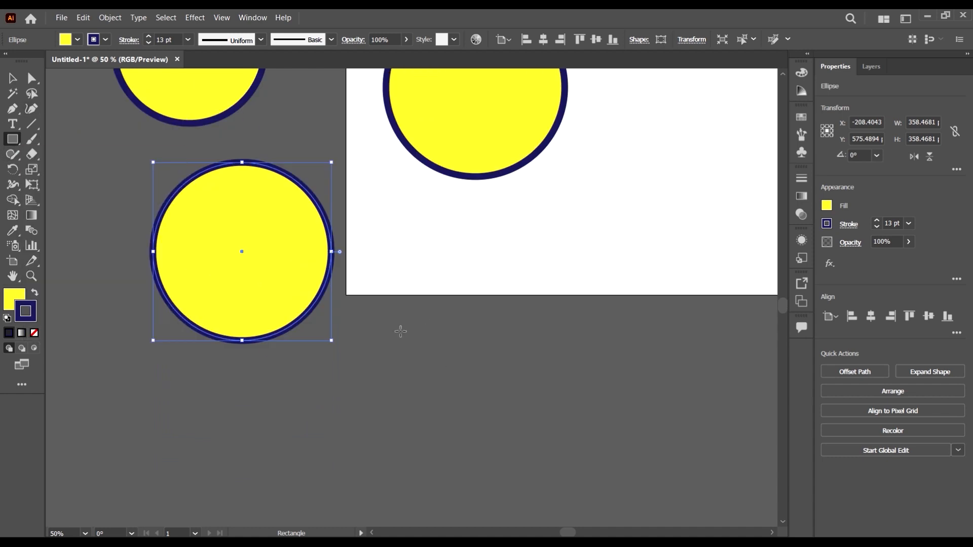
{"action": "left_click_drag", "start_coordinate": [391, 318], "coordinate": [518, 426]}
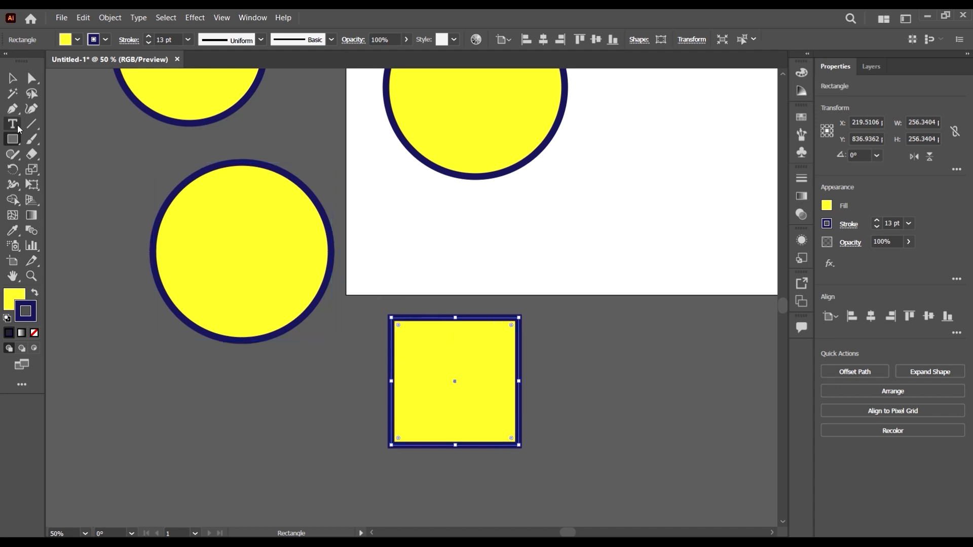
Draw five varied ellipses on and around the artboard's lower area, the first about 174 by 278 pt, the last about 301 by 243 pt.
{"action": "right_click", "coordinate": [13, 141]}
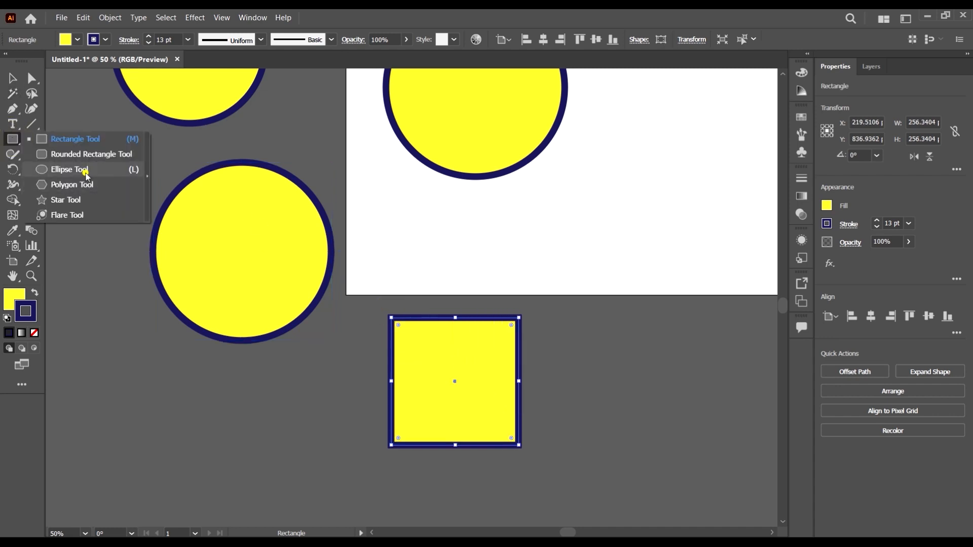
{"action": "left_click", "coordinate": [81, 172]}
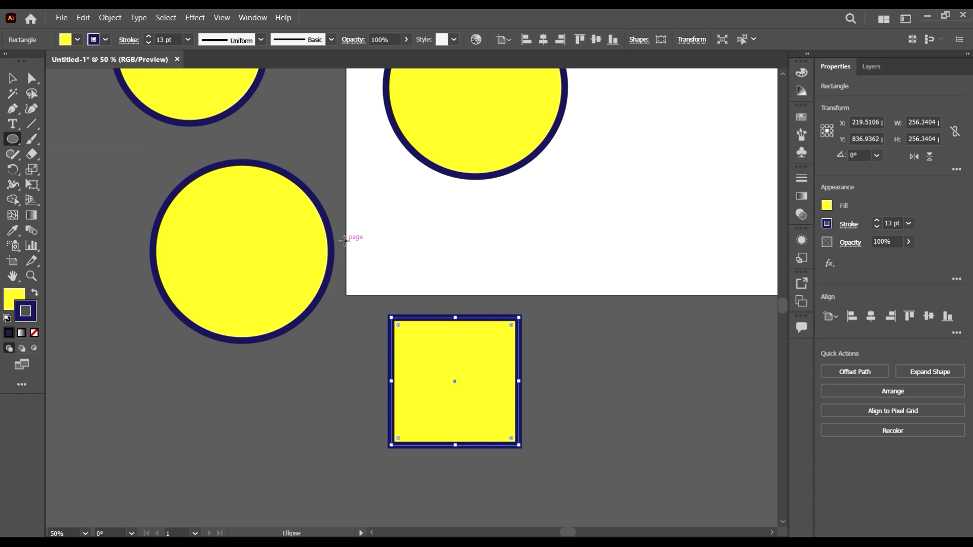
{"action": "scroll", "coordinate": [470, 256], "scroll_direction": "up", "scroll_amount": 2}
{"action": "left_click_drag", "start_coordinate": [654, 256], "coordinate": [743, 398]}
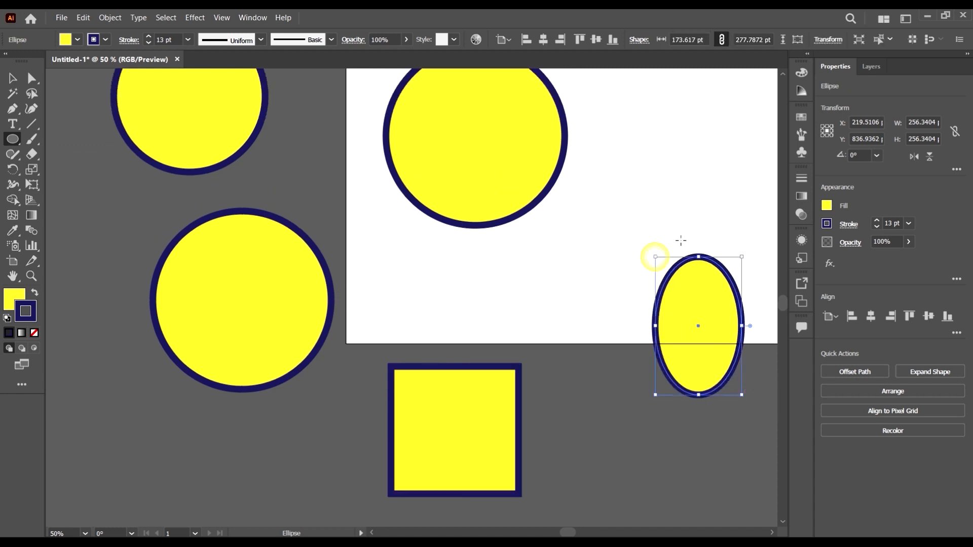
{"action": "left_click_drag", "start_coordinate": [637, 163], "coordinate": [768, 296]}
{"action": "left_click_drag", "start_coordinate": [516, 273], "coordinate": [402, 236]}
{"action": "mouse_move", "coordinate": [415, 312]}
{"action": "left_mouse_down"}
{"action": "mouse_move", "coordinate": [421, 355]}
{"action": "mouse_move", "coordinate": [477, 416]}
{"action": "left_mouse_up"}
{"action": "left_click_drag", "start_coordinate": [560, 351], "coordinate": [709, 472]}
{"action": "scroll", "coordinate": [256, 329], "scroll_direction": "up", "scroll_amount": 2}
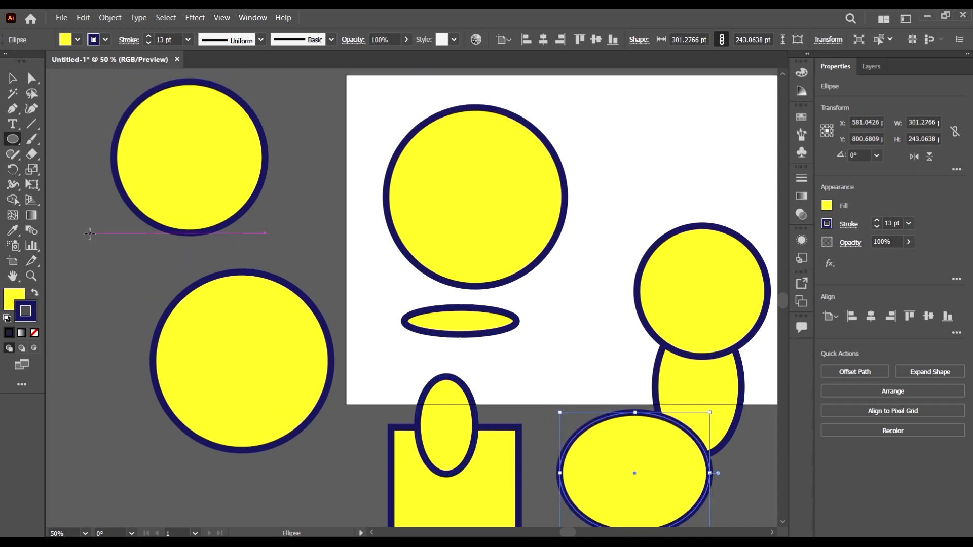
{"action": "left_click", "coordinate": [12, 139]}
{"action": "left_click", "coordinate": [245, 358]}
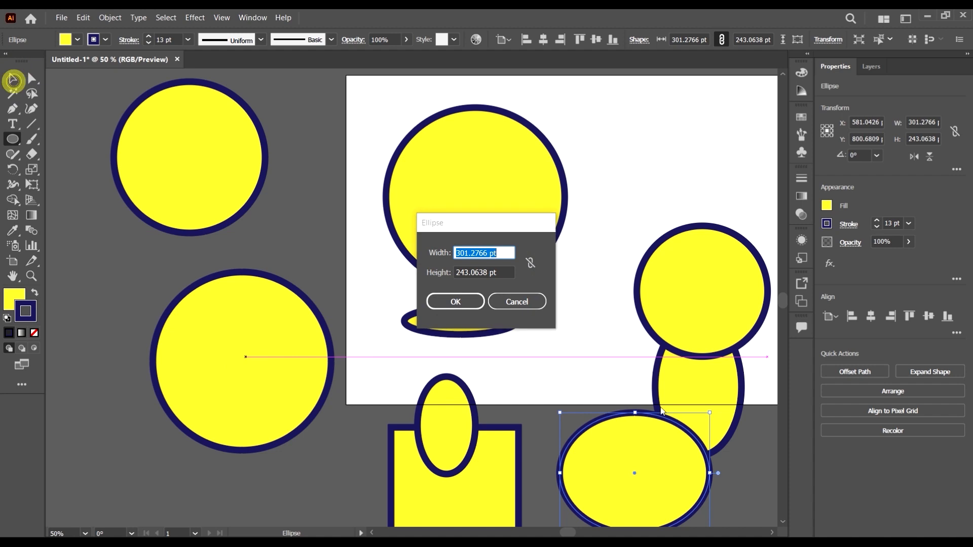
{"action": "left_click", "coordinate": [527, 303]}
Select the lower circle left of the artboard and examine it at 66.67% zoom.
{"action": "left_click", "coordinate": [13, 79]}
{"action": "left_click", "coordinate": [217, 356]}
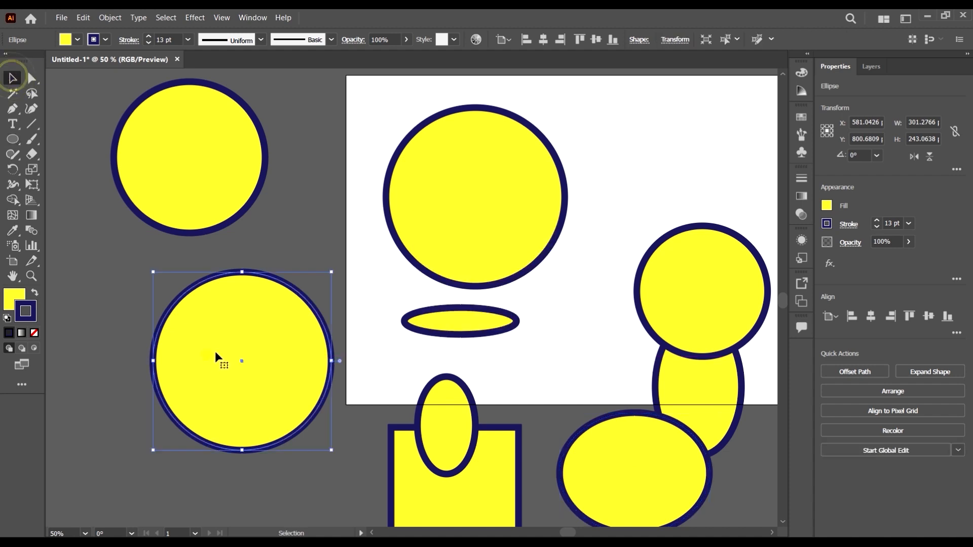
{"action": "key", "text": "ctrl+minus"}
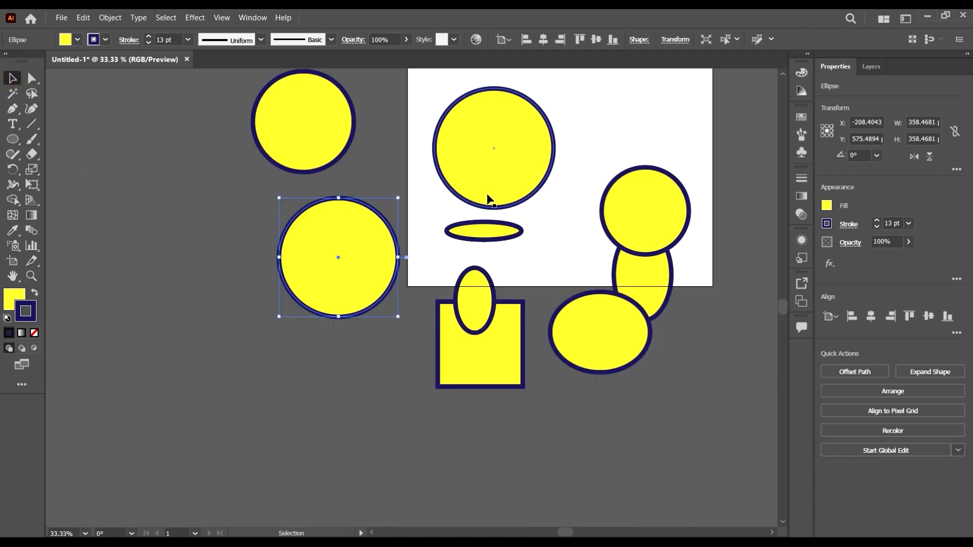
{"action": "key", "text": "ctrl+plus"}
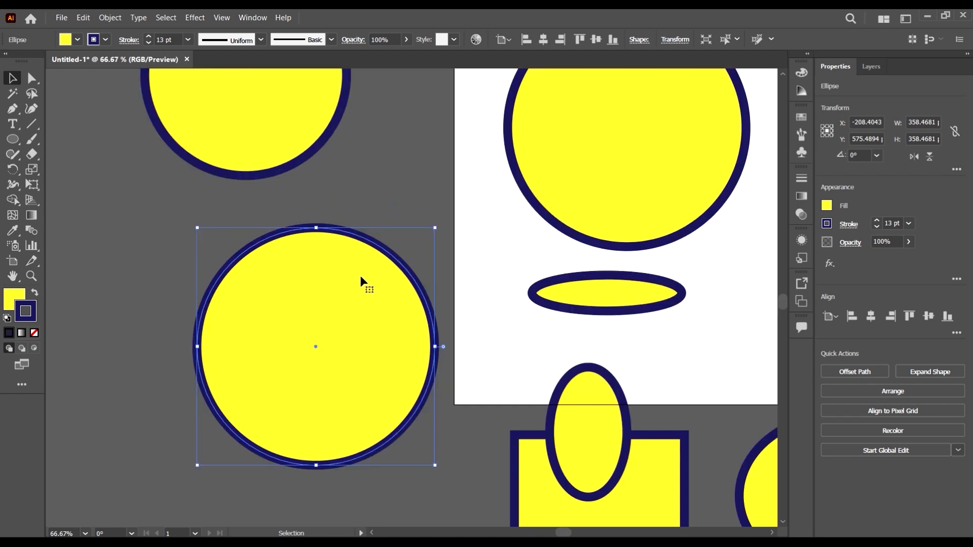
Draw a very large hexagon to the far left of the artboard with the Polygon tool.
{"action": "left_click", "coordinate": [13, 139]}
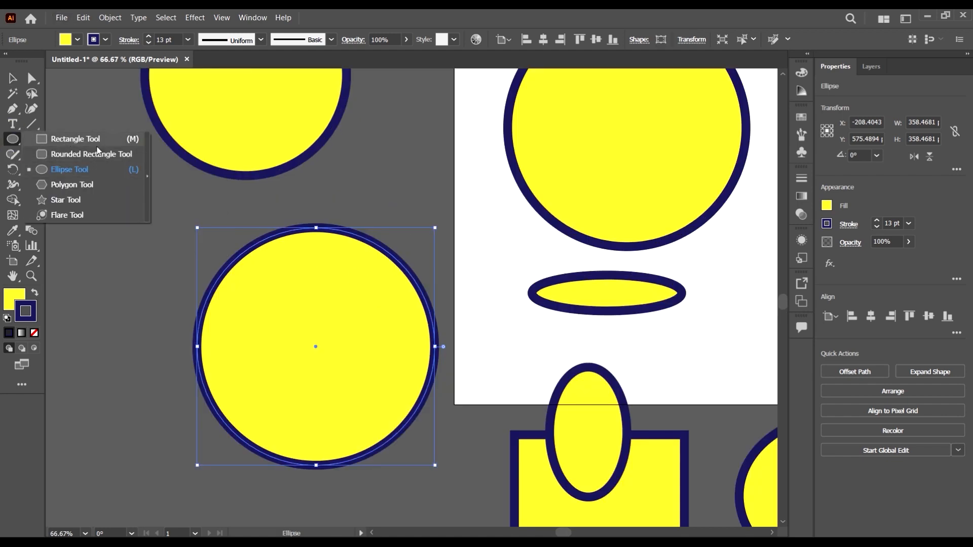
{"action": "left_click", "coordinate": [99, 185]}
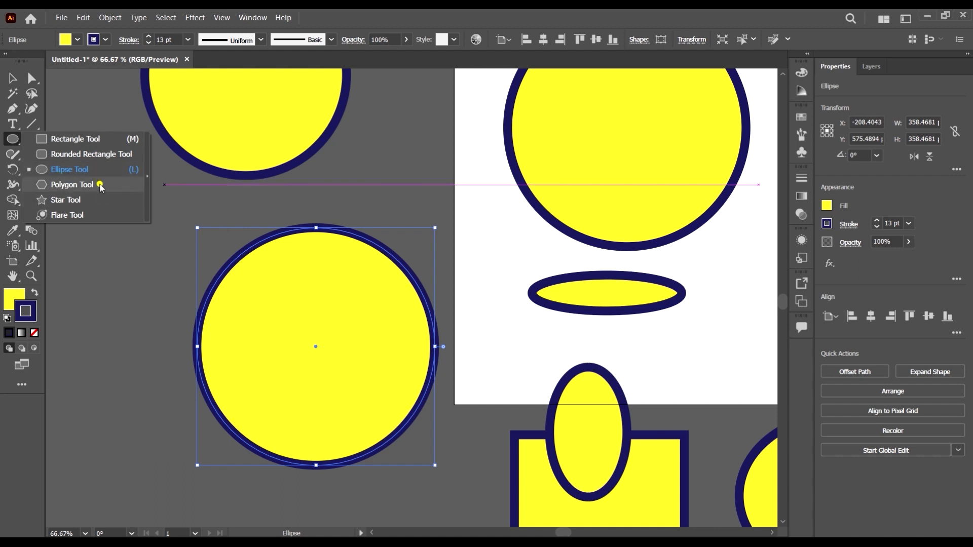
{"action": "key", "text": "ctrl+minus"}
{"action": "key", "text": "ctrl+minus"}
{"action": "key", "text": "ctrl+minus"}
{"action": "key", "text": "ctrl+minus"}
{"action": "key", "text": "ctrl+minus"}
{"action": "mouse_move", "coordinate": [269, 197]}
{"action": "left_mouse_down"}
{"action": "mouse_move", "coordinate": [405, 287]}
{"action": "mouse_move", "coordinate": [347, 222]}
{"action": "left_mouse_up"}
Draw several more hexagons at different sizes and rotations below the artboard, the last about 590 by 638 pt.
{"action": "scroll", "coordinate": [423, 259], "scroll_direction": "up", "scroll_amount": 2}
{"action": "mouse_move", "coordinate": [393, 281]}
{"action": "left_mouse_down"}
{"action": "mouse_move", "coordinate": [474, 380]}
{"action": "mouse_move", "coordinate": [579, 419]}
{"action": "left_mouse_up"}
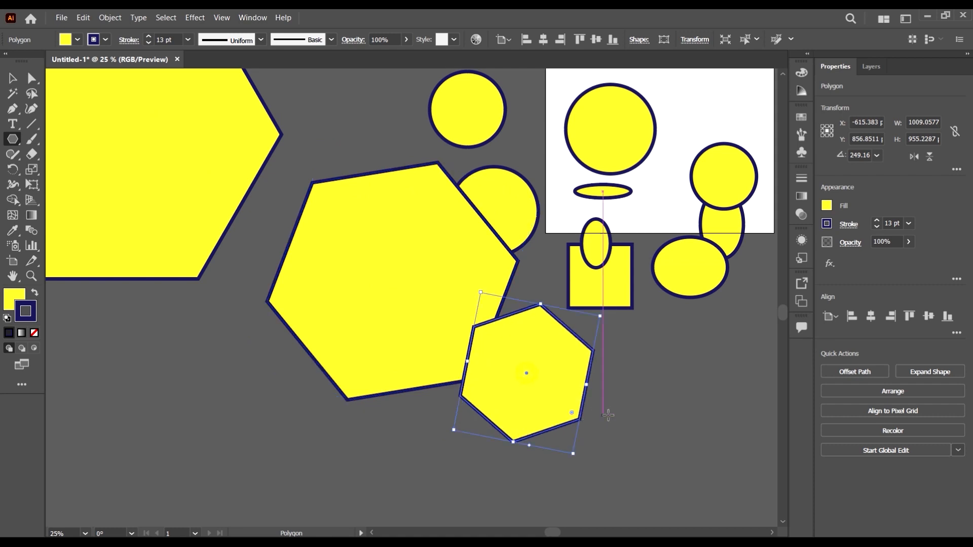
{"action": "left_click_drag", "start_coordinate": [639, 394], "coordinate": [691, 433]}
{"action": "scroll", "coordinate": [297, 262], "scroll_direction": "down", "scroll_amount": 1}
{"action": "left_click_drag", "start_coordinate": [619, 319], "coordinate": [662, 351]}
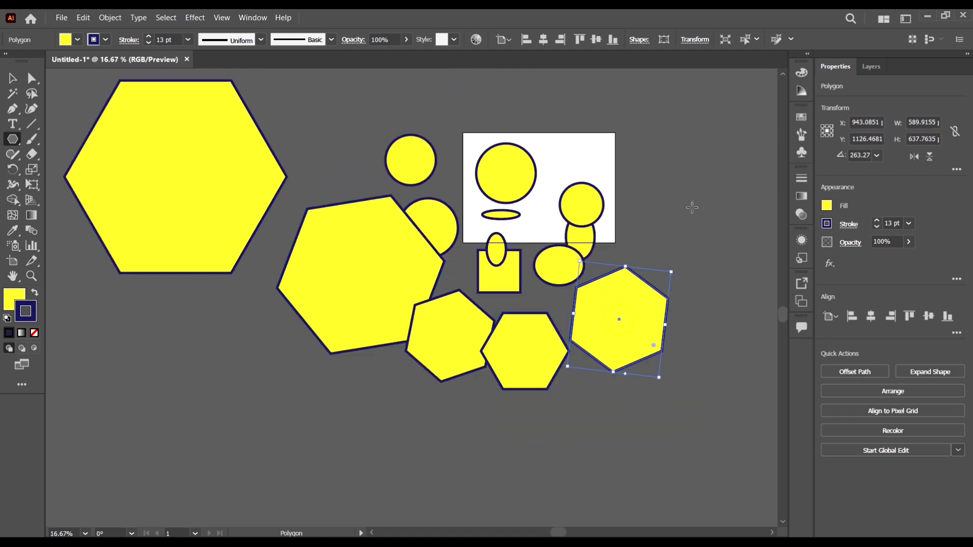
Create a seven-sided polygon with a radius of 321.0904 pt on the canvas right of the artboard.
{"action": "left_click", "coordinate": [673, 205]}
{"action": "left_click", "coordinate": [515, 305]}
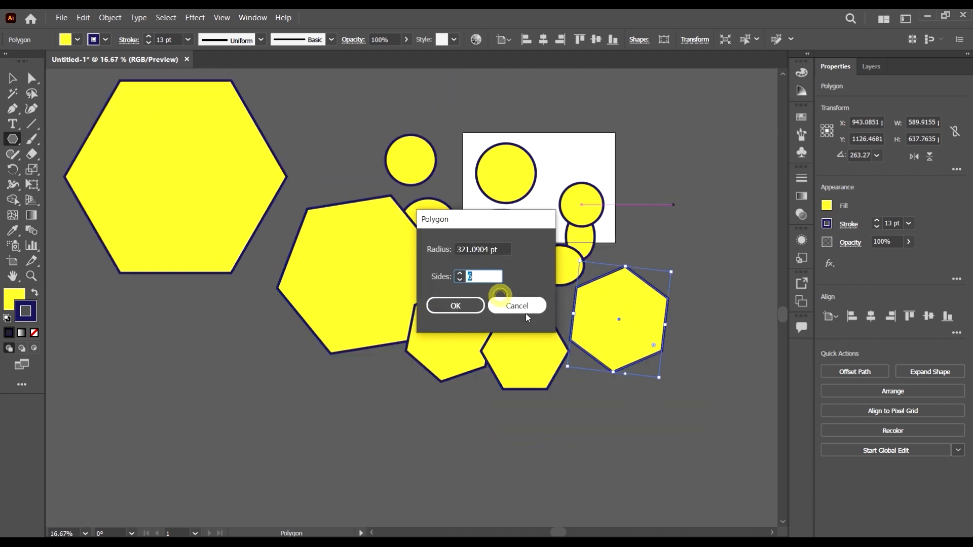
{"action": "left_click", "coordinate": [729, 148]}
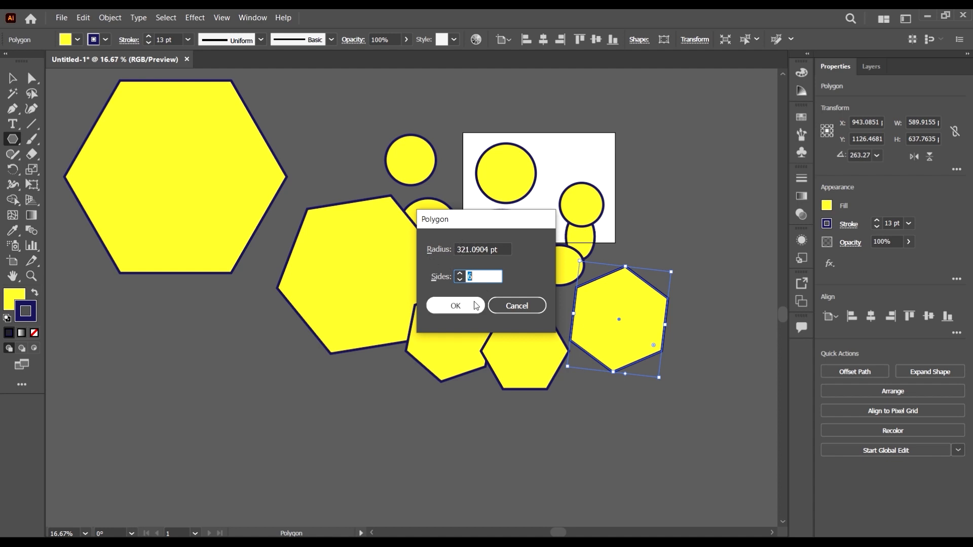
{"action": "left_click", "coordinate": [452, 304]}
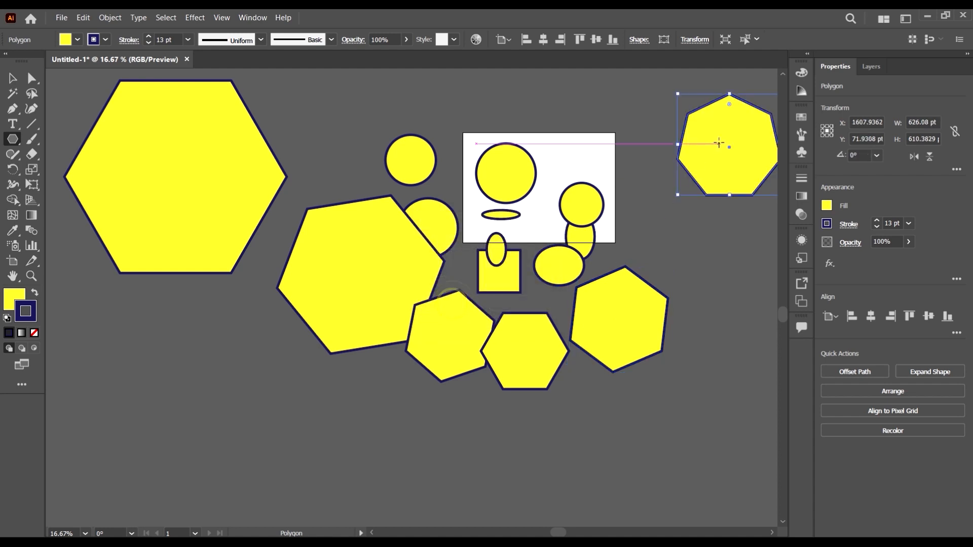
Create an eight-sided polygon with a radius of 321.0904 pt overlapping the heptagon's upper-right side.
{"action": "scroll", "coordinate": [710, 165], "scroll_direction": "right", "scroll_amount": 2}
{"action": "scroll", "coordinate": [710, 165], "scroll_direction": "right", "scroll_amount": 4}
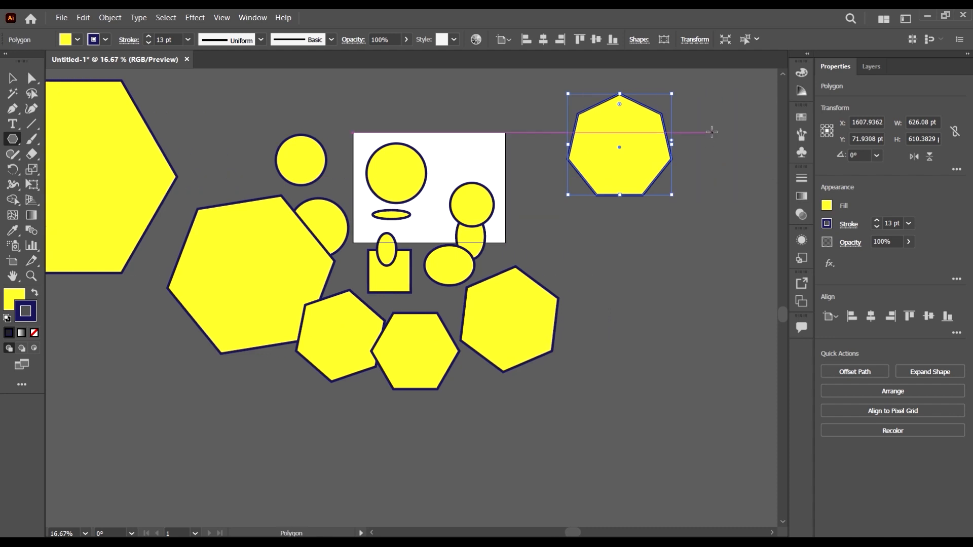
{"action": "scroll", "coordinate": [710, 131], "scroll_direction": "up", "scroll_amount": 1}
{"action": "scroll", "coordinate": [638, 164], "scroll_direction": "up", "scroll_amount": 2}
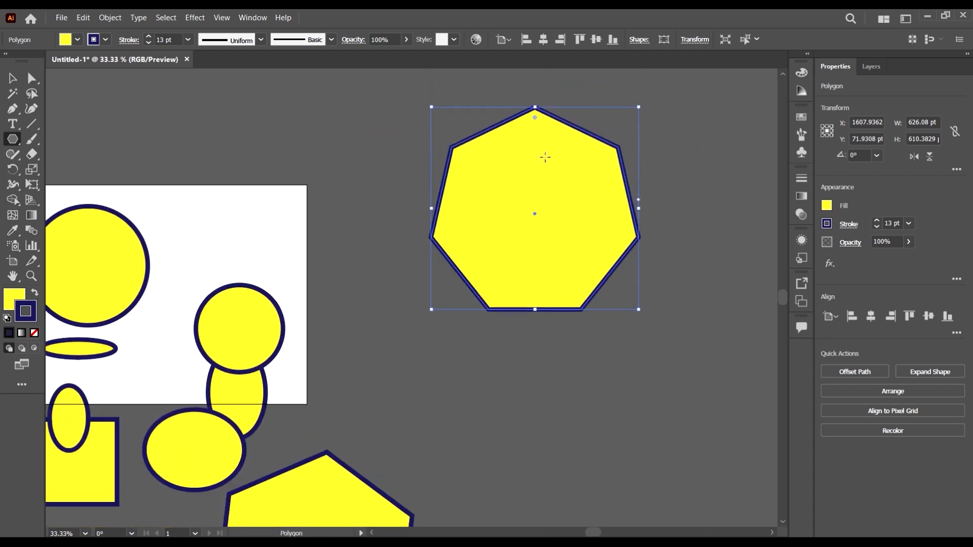
{"action": "scroll", "coordinate": [545, 157], "scroll_direction": "down", "scroll_amount": 1}
{"action": "left_click", "coordinate": [650, 137]}
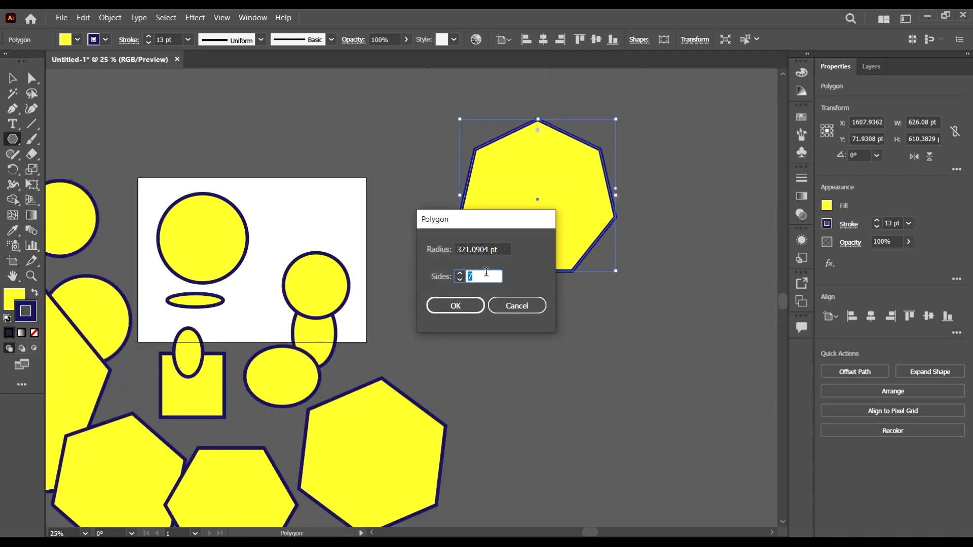
{"action": "type", "text": "8"}
{"action": "left_click", "coordinate": [446, 307]}
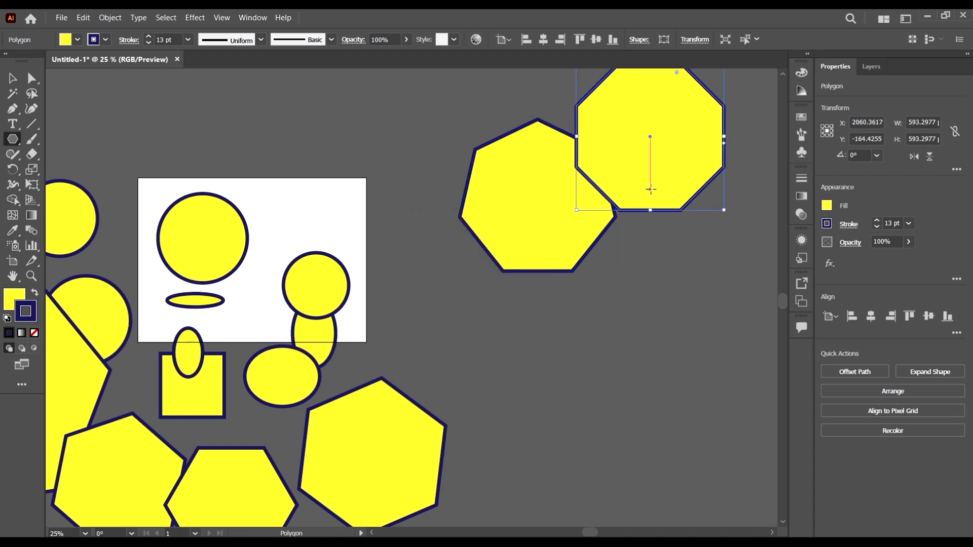
Create a nine-sided polygon with a radius of 321.0904 pt below the heptagon and octagon.
{"action": "scroll", "coordinate": [706, 175], "scroll_direction": "up", "scroll_amount": 1}
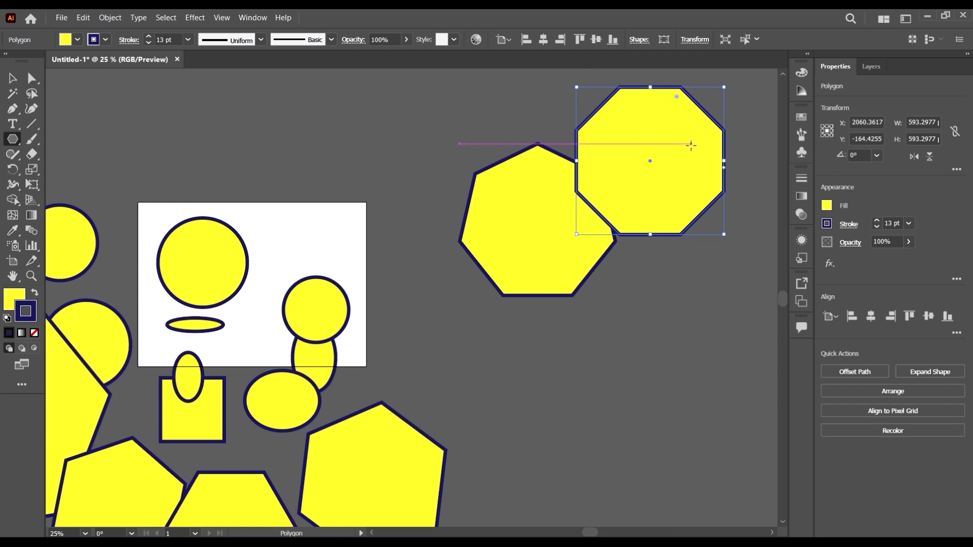
{"action": "scroll", "coordinate": [691, 145], "scroll_direction": "up", "scroll_amount": 1}
{"action": "scroll", "coordinate": [709, 167], "scroll_direction": "right", "scroll_amount": 4}
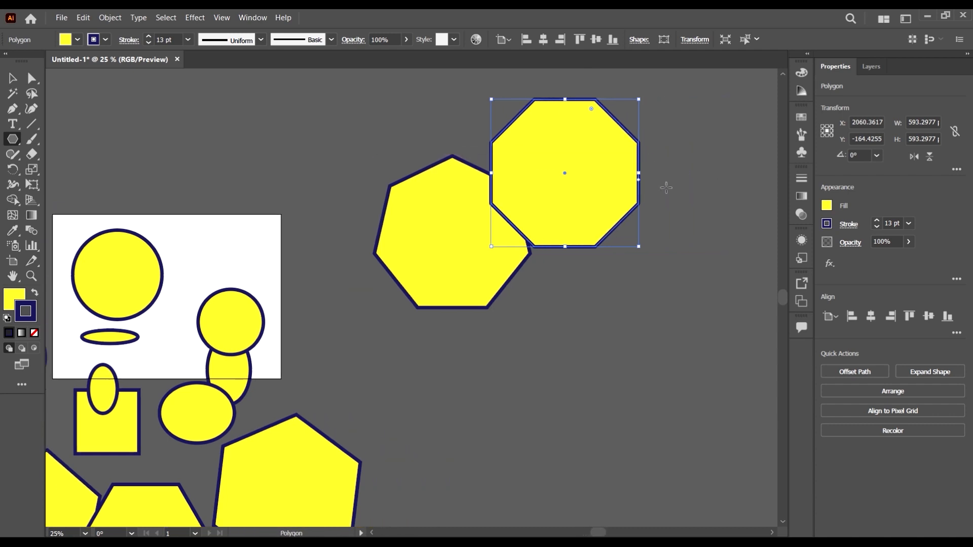
{"action": "scroll", "coordinate": [666, 188], "scroll_direction": "down", "scroll_amount": 4}
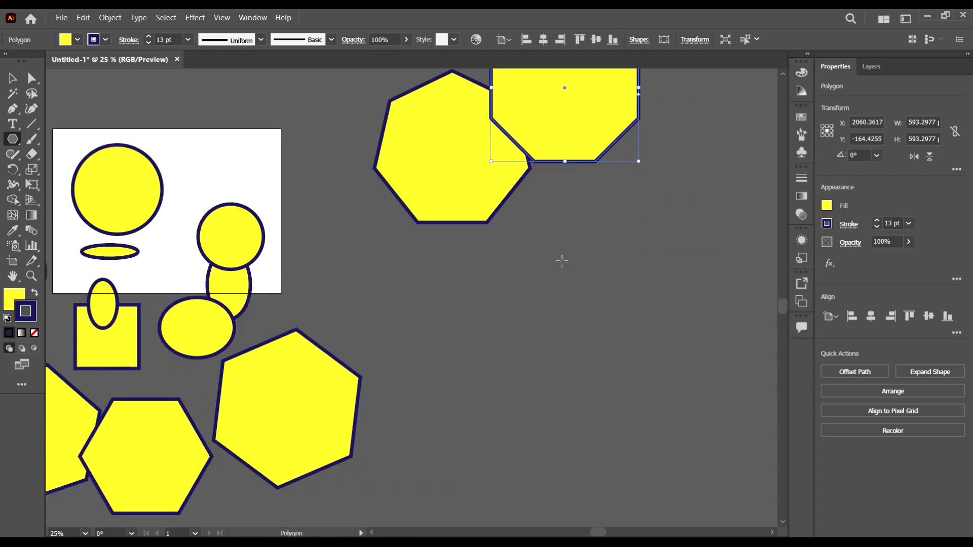
{"action": "scroll", "coordinate": [532, 257], "scroll_direction": "down", "scroll_amount": 1}
{"action": "scroll", "coordinate": [538, 254], "scroll_direction": "up", "scroll_amount": 1}
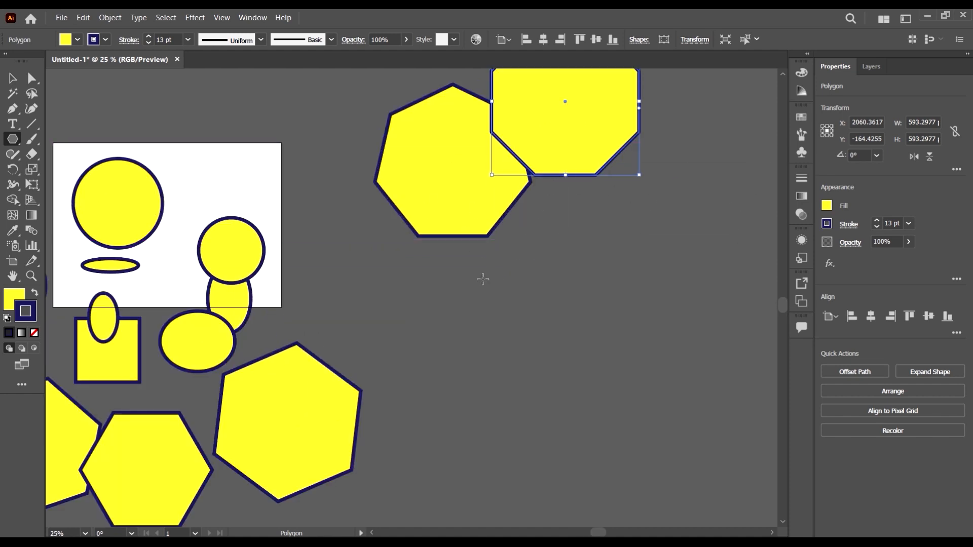
{"action": "left_click", "coordinate": [539, 261]}
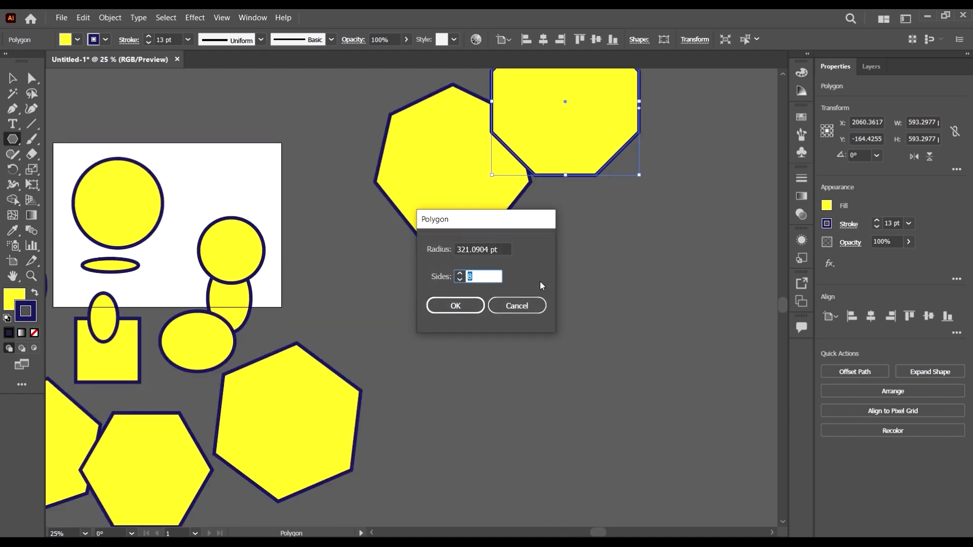
{"action": "type", "text": "9"}
{"action": "left_click", "coordinate": [459, 306]}
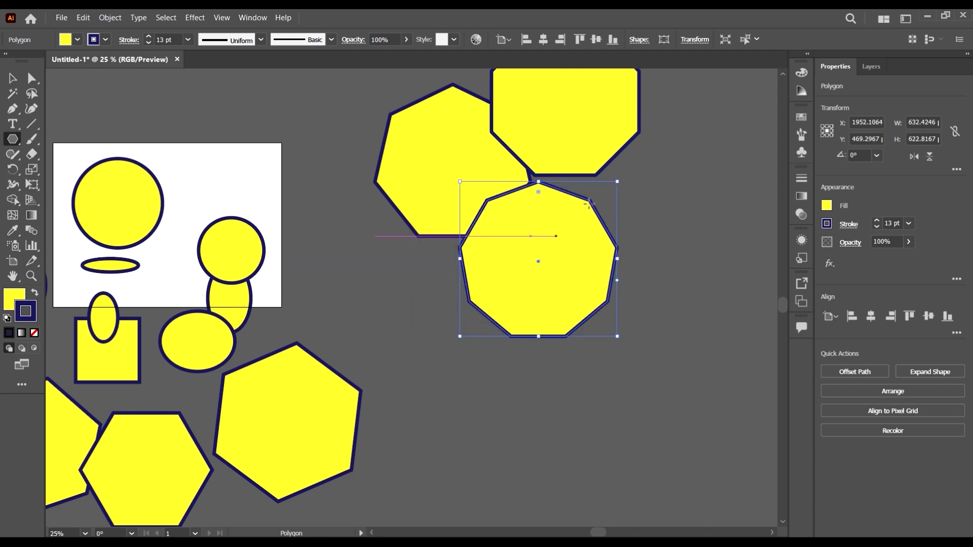
Create a 13-sided polygon below the nine-sided one and a 20-sided polygon to its right, both with radius 321.0904 pt.
{"action": "left_click", "coordinate": [489, 404]}
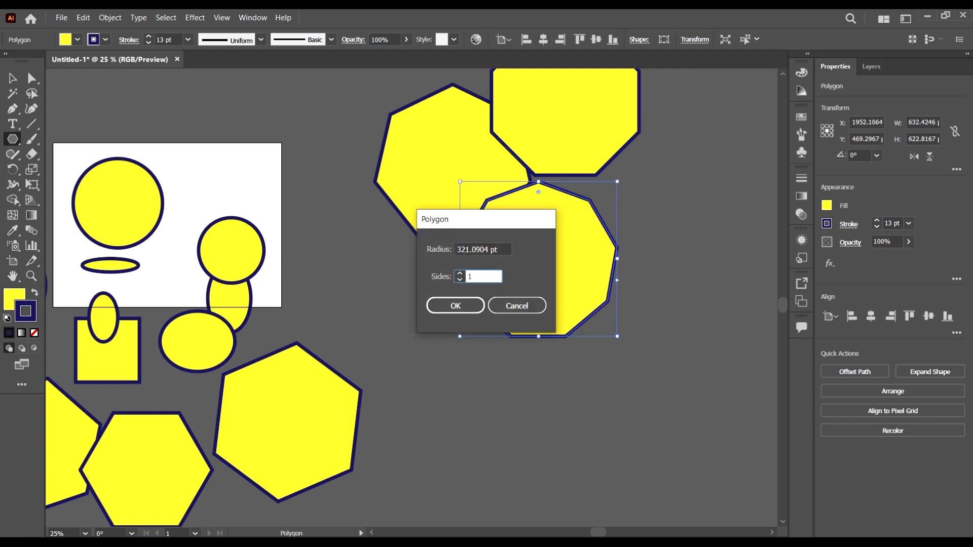
{"action": "left_click", "coordinate": [456, 305]}
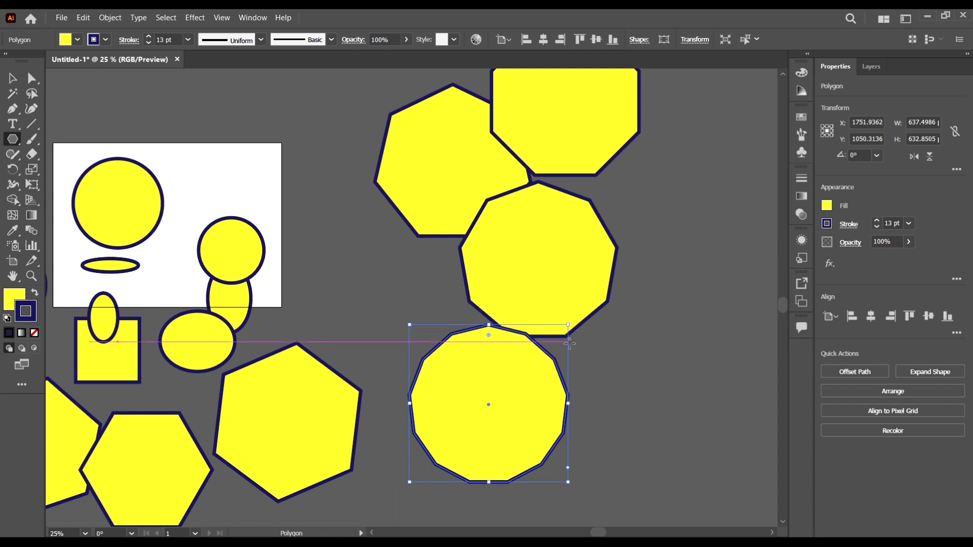
{"action": "scroll", "coordinate": [564, 324], "scroll_direction": "down", "scroll_amount": 2}
{"action": "left_click", "coordinate": [645, 298]}
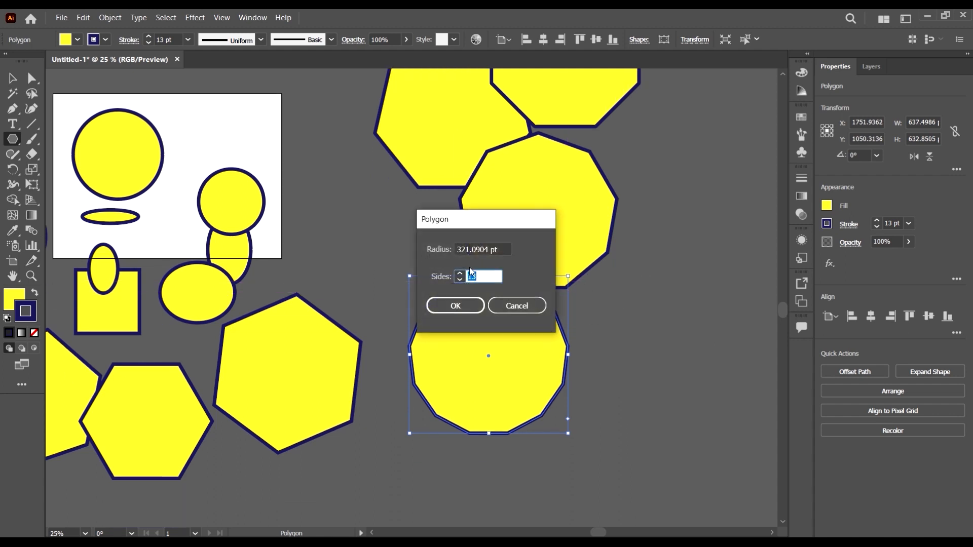
{"action": "type", "text": "20"}
{"action": "left_click", "coordinate": [467, 309]}
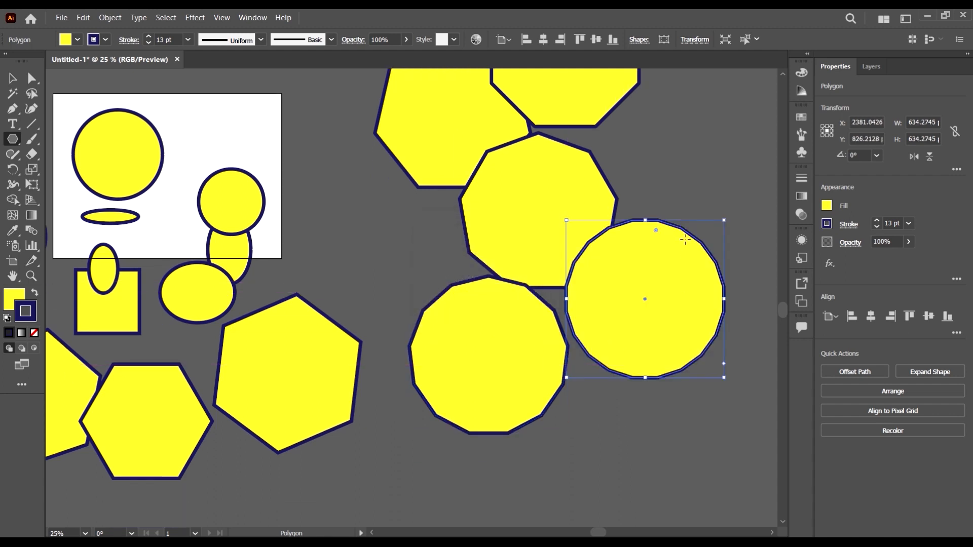
{"action": "scroll", "coordinate": [654, 224], "scroll_direction": "up", "scroll_amount": 4}
{"action": "scroll", "coordinate": [497, 204], "scroll_direction": "down", "scroll_amount": 5}
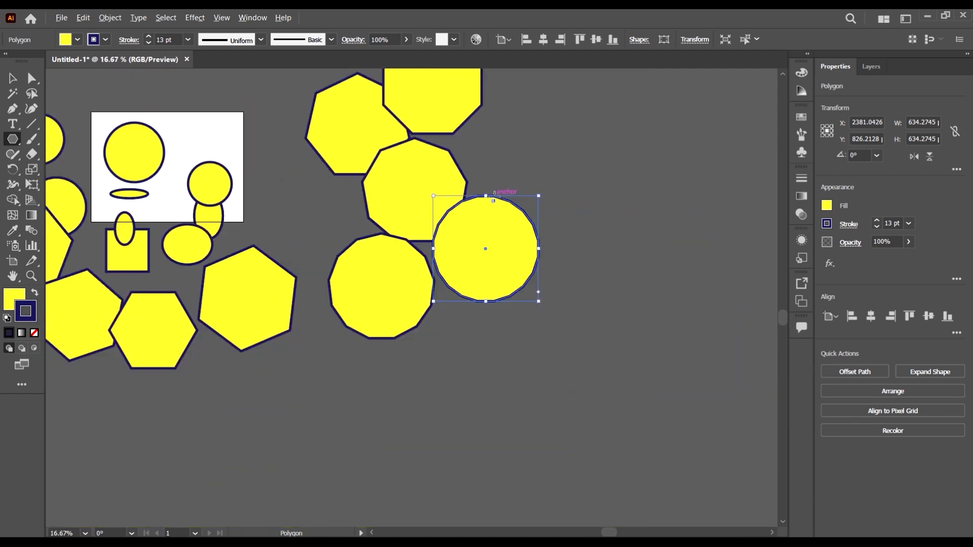
{"action": "scroll", "coordinate": [506, 262], "scroll_direction": "up", "scroll_amount": 2}
{"action": "scroll", "coordinate": [527, 245], "scroll_direction": "down", "scroll_amount": 2}
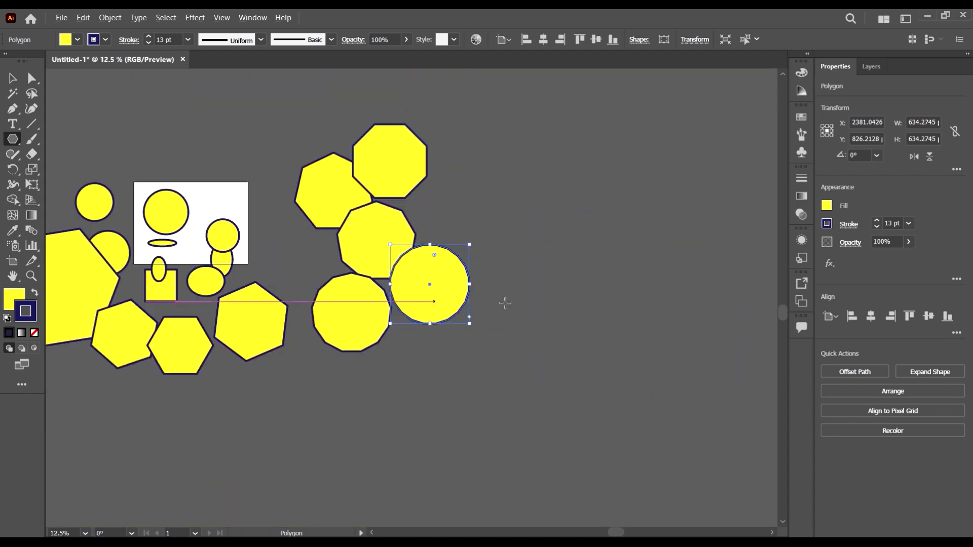
Create two 50-sided polygons with a radius of 321.0904 pt, one right of the 20-sided polygon and the other below it.
{"action": "scroll", "coordinate": [537, 206], "scroll_direction": "up", "scroll_amount": 2}
{"action": "left_click", "coordinate": [541, 208]}
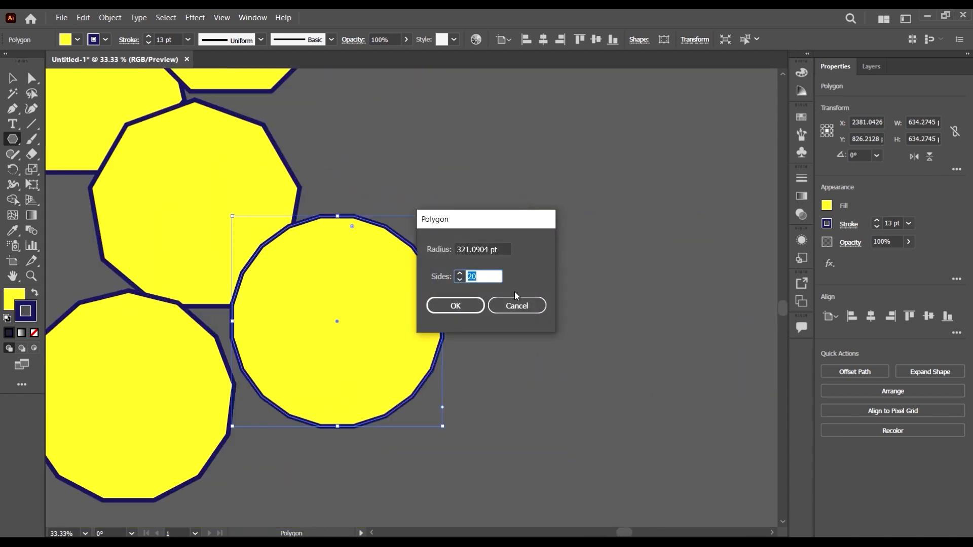
{"action": "type", "text": "50"}
{"action": "left_click", "coordinate": [466, 305]}
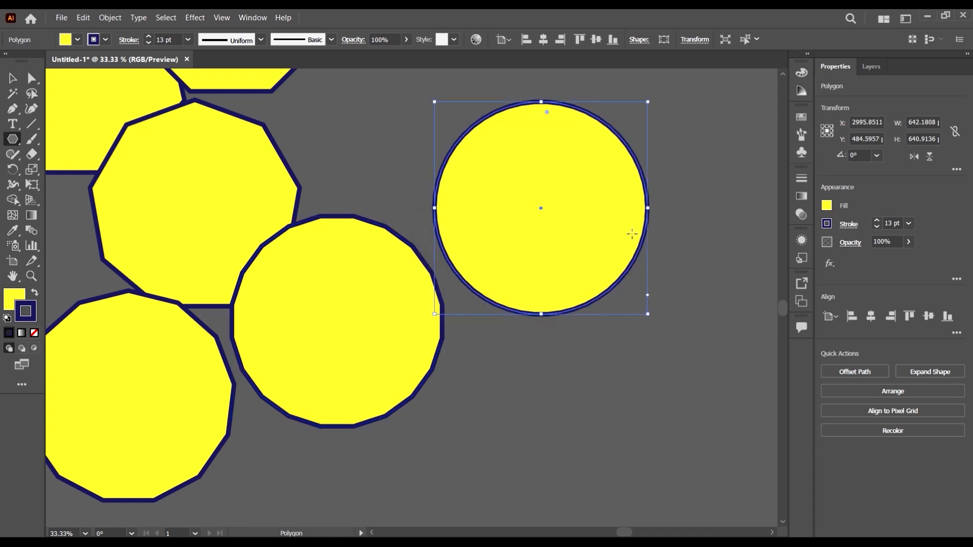
{"action": "scroll", "coordinate": [631, 234], "scroll_direction": "down", "scroll_amount": 4}
{"action": "left_click", "coordinate": [603, 341]}
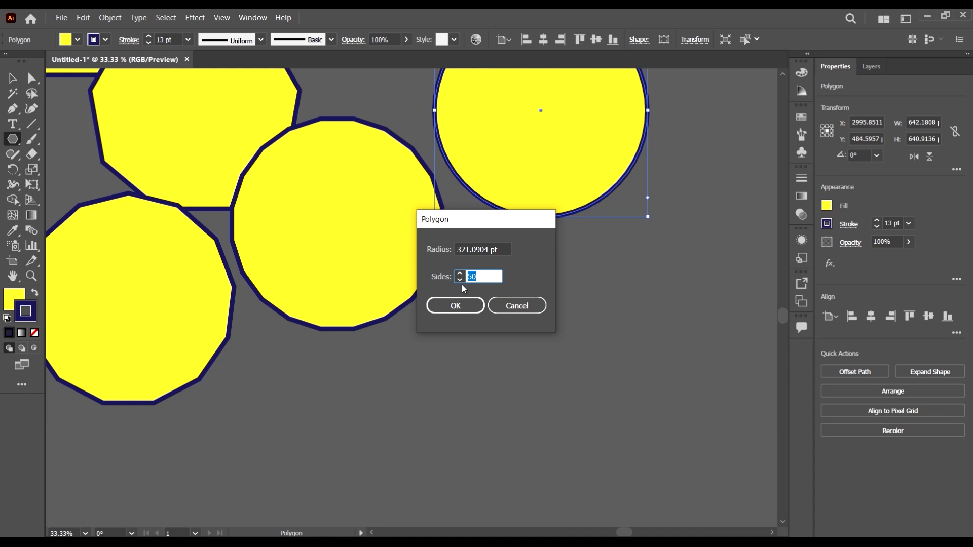
{"action": "left_click", "coordinate": [449, 311]}
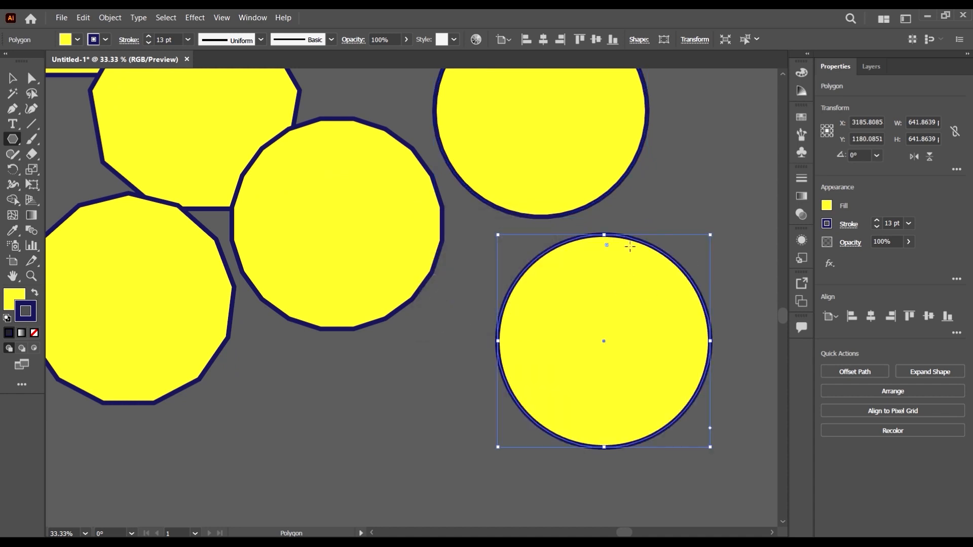
Cut two notches into the upper-right edge of the lower 50-sided polygon by pulling its anchor points inward.
{"action": "scroll", "coordinate": [690, 264], "scroll_direction": "up", "scroll_amount": 5}
{"action": "left_click", "coordinate": [31, 77]}
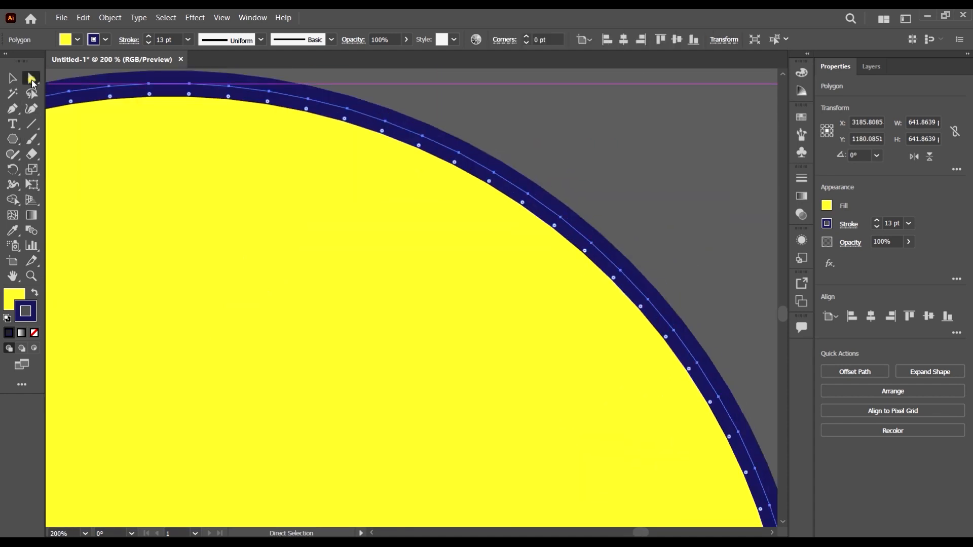
{"action": "left_click_drag", "start_coordinate": [503, 158], "coordinate": [506, 259]}
{"action": "scroll", "coordinate": [574, 203], "scroll_direction": "down", "scroll_amount": 4}
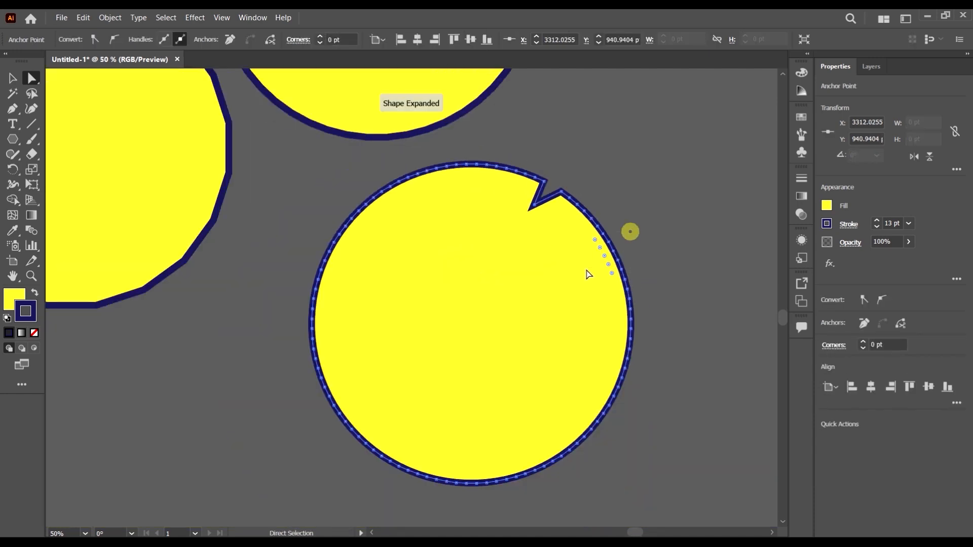
{"action": "left_click_drag", "start_coordinate": [619, 246], "coordinate": [584, 261]}
{"action": "left_click", "coordinate": [641, 248]}
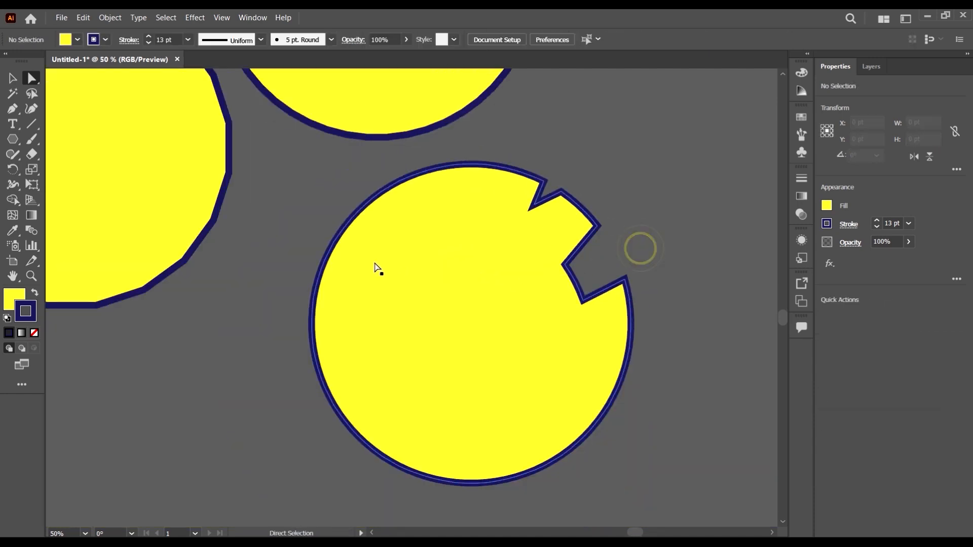
Pull three groups of anchor points on the notched polygon's left edge inward to form three more notches.
{"action": "left_click_drag", "start_coordinate": [329, 251], "coordinate": [451, 288]}
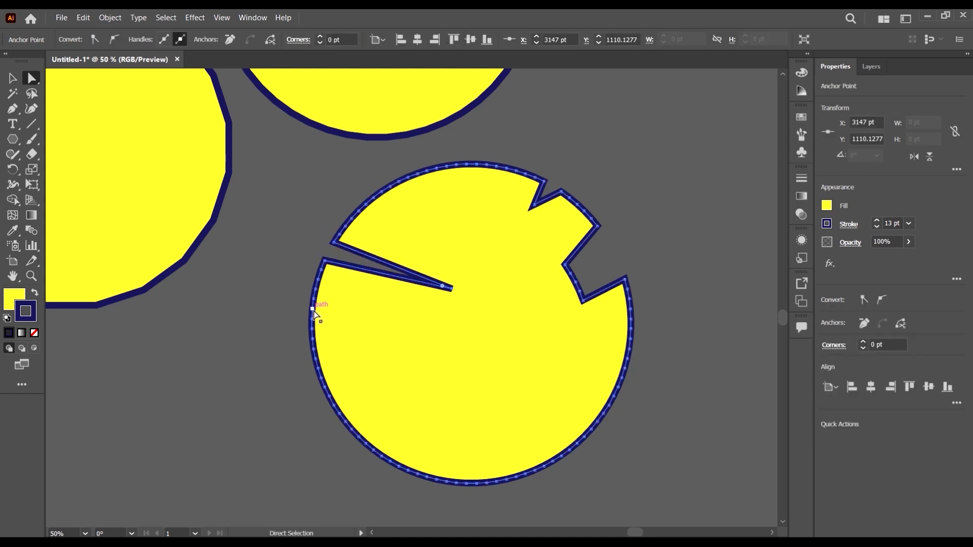
{"action": "left_click_drag", "start_coordinate": [312, 309], "coordinate": [374, 328]}
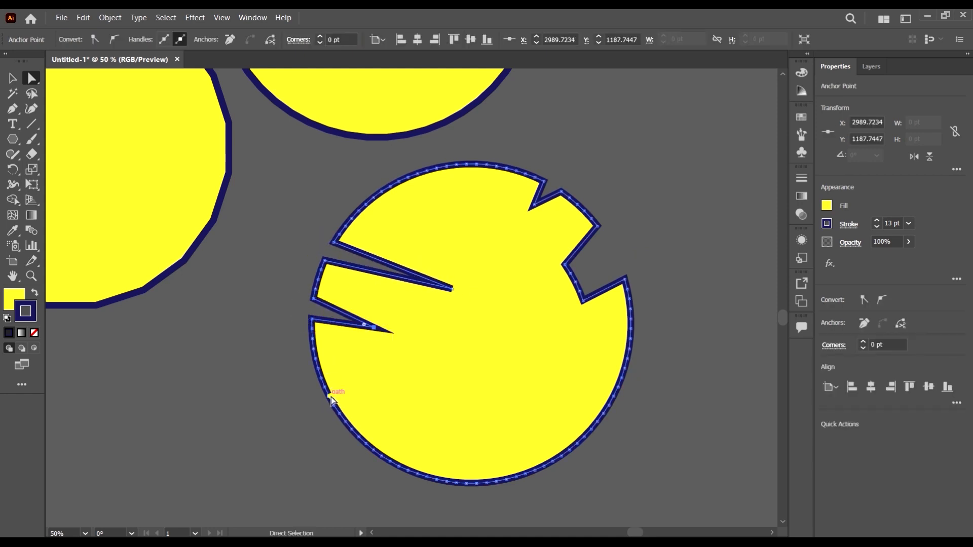
{"action": "left_click_drag", "start_coordinate": [330, 396], "coordinate": [372, 368]}
Draw three five-pointed stars, two overlapping the notched polygon's right side and one about 744 by 779 pt to its left.
{"action": "left_click_drag", "start_coordinate": [12, 139], "coordinate": [60, 202]}
{"action": "scroll", "coordinate": [425, 196], "scroll_direction": "down", "scroll_amount": 1}
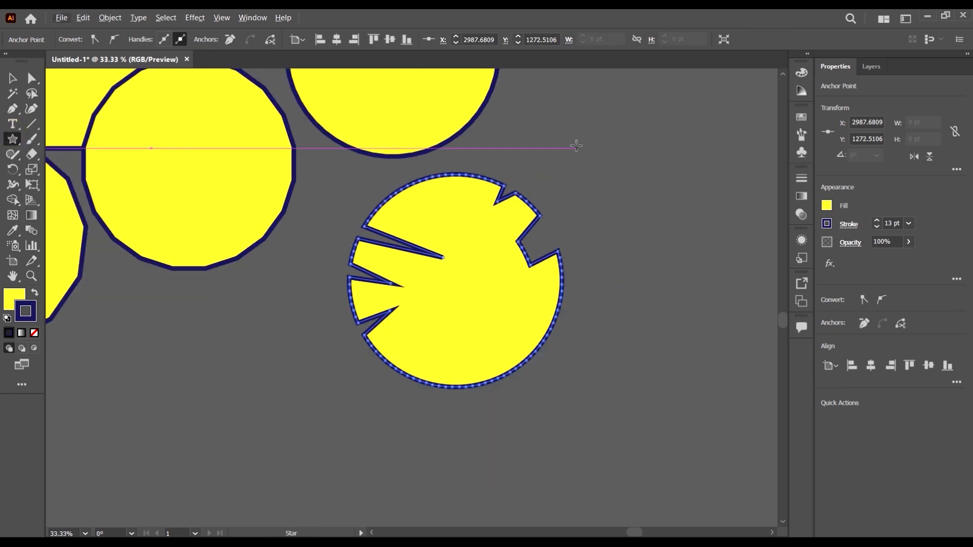
{"action": "left_click_drag", "start_coordinate": [576, 146], "coordinate": [637, 223]}
{"action": "left_click_drag", "start_coordinate": [616, 288], "coordinate": [703, 395]}
{"action": "mouse_move", "coordinate": [203, 321]}
{"action": "left_mouse_down"}
{"action": "mouse_move", "coordinate": [298, 391]}
{"action": "mouse_move", "coordinate": [298, 354]}
{"action": "left_mouse_up"}
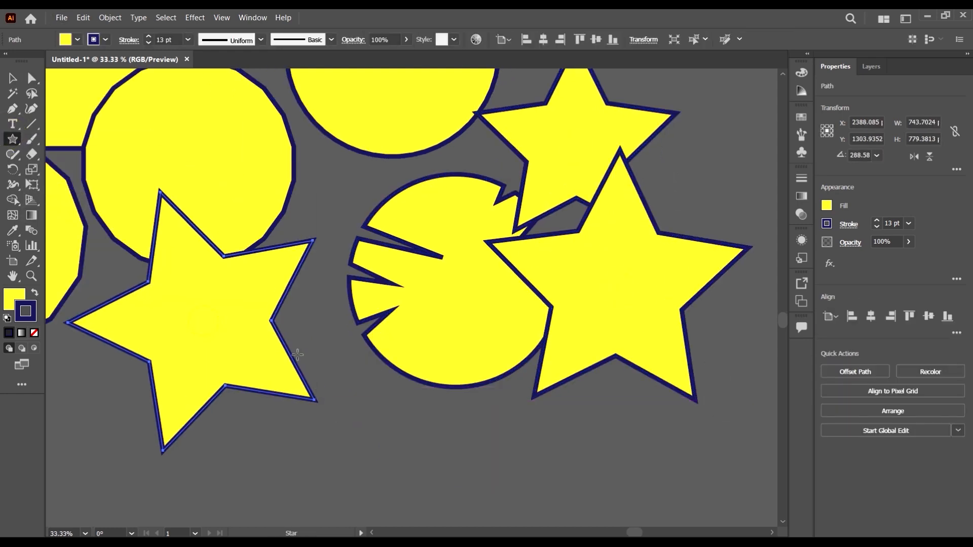
Move the left five-pointed star slightly down and right and round all its corners to about 60 pt.
{"action": "left_click", "coordinate": [31, 80]}
{"action": "left_click_drag", "start_coordinate": [225, 367], "coordinate": [328, 410]}
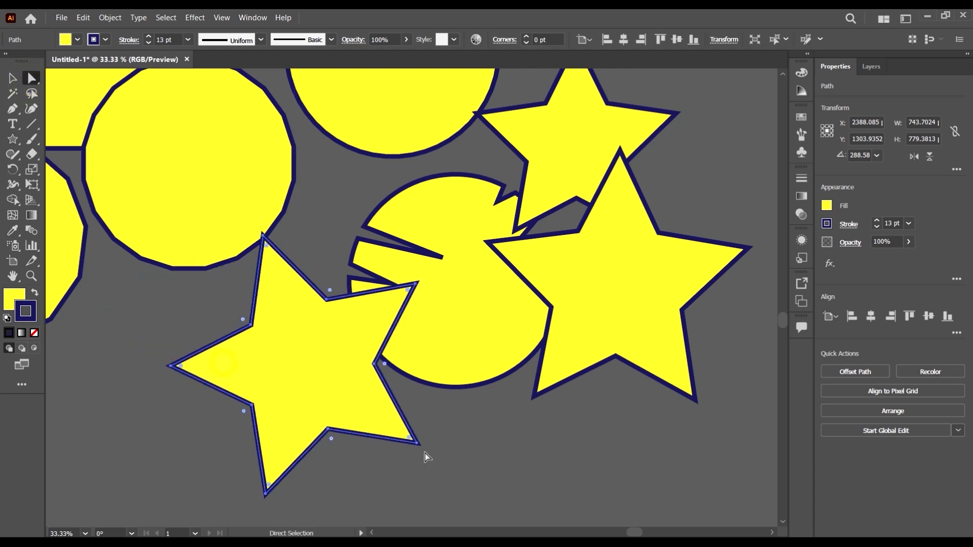
{"action": "left_click", "coordinate": [429, 451]}
{"action": "left_click_drag", "start_coordinate": [292, 338], "coordinate": [215, 356]}
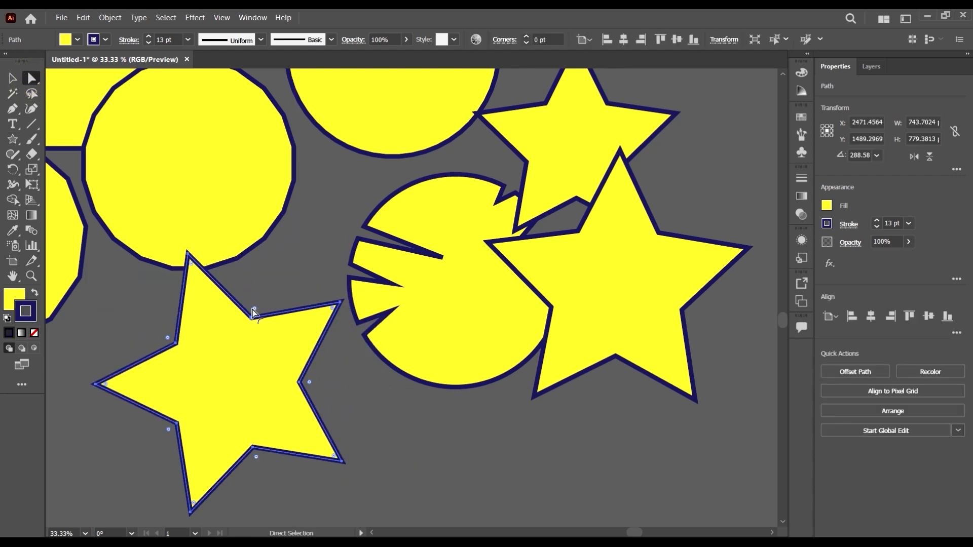
{"action": "left_click_drag", "start_coordinate": [255, 311], "coordinate": [272, 297]}
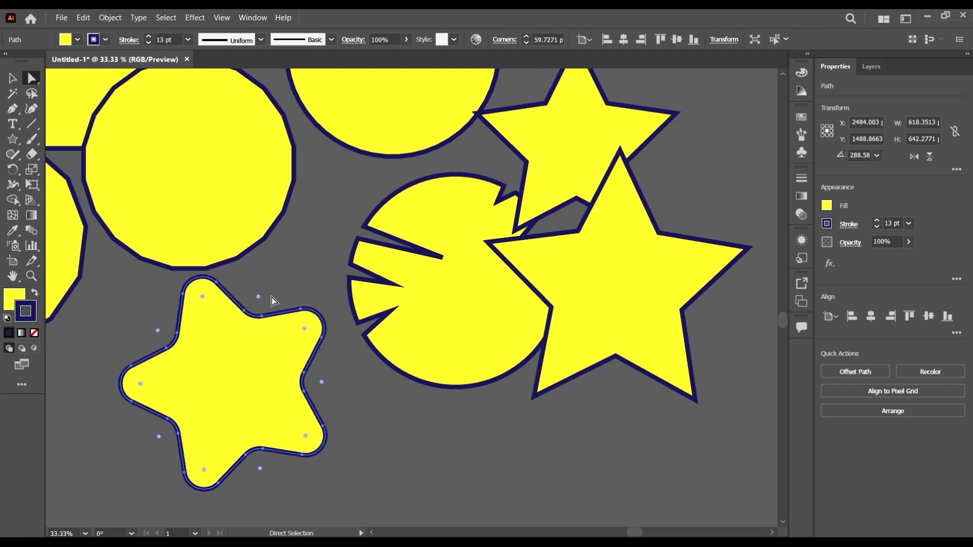
{"action": "left_click", "coordinate": [365, 393]}
Round all corners of the notched 50-sided polygon to about 10 pt.
{"action": "scroll", "coordinate": [454, 343], "scroll_direction": "down", "scroll_amount": 3}
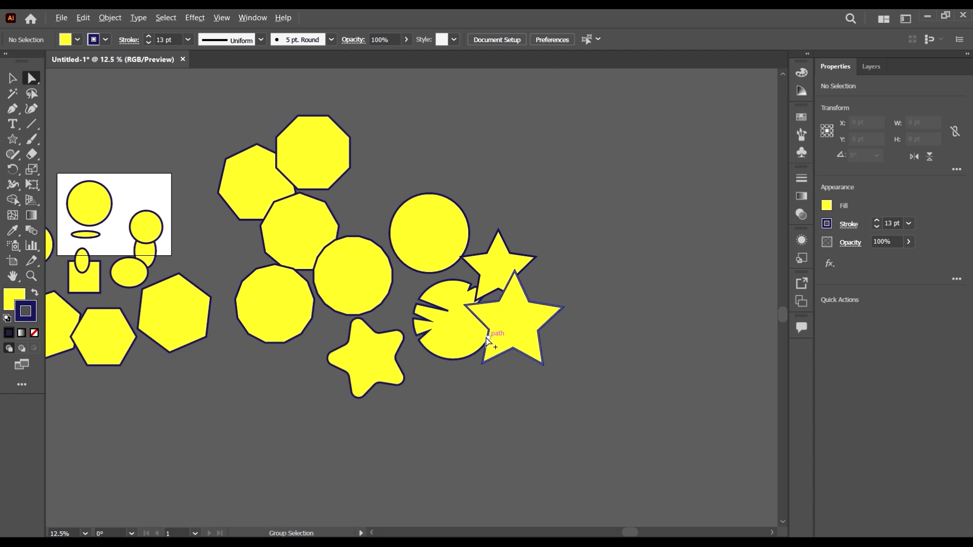
{"action": "scroll", "coordinate": [487, 338], "scroll_direction": "up", "scroll_amount": 2}
{"action": "left_click", "coordinate": [436, 323]}
{"action": "scroll", "coordinate": [409, 282], "scroll_direction": "up", "scroll_amount": 1}
{"action": "scroll", "coordinate": [393, 272], "scroll_direction": "up", "scroll_amount": 1}
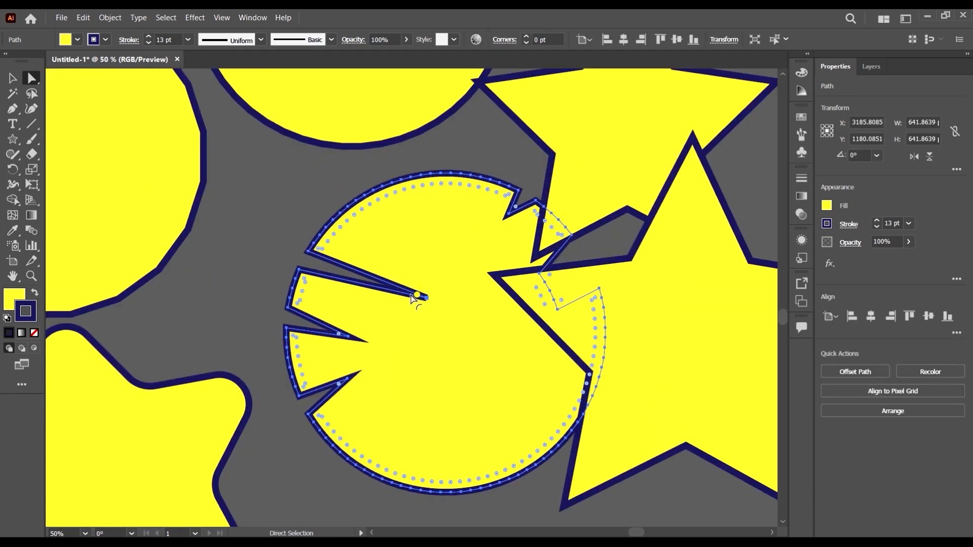
{"action": "left_click_drag", "start_coordinate": [412, 298], "coordinate": [365, 297]}
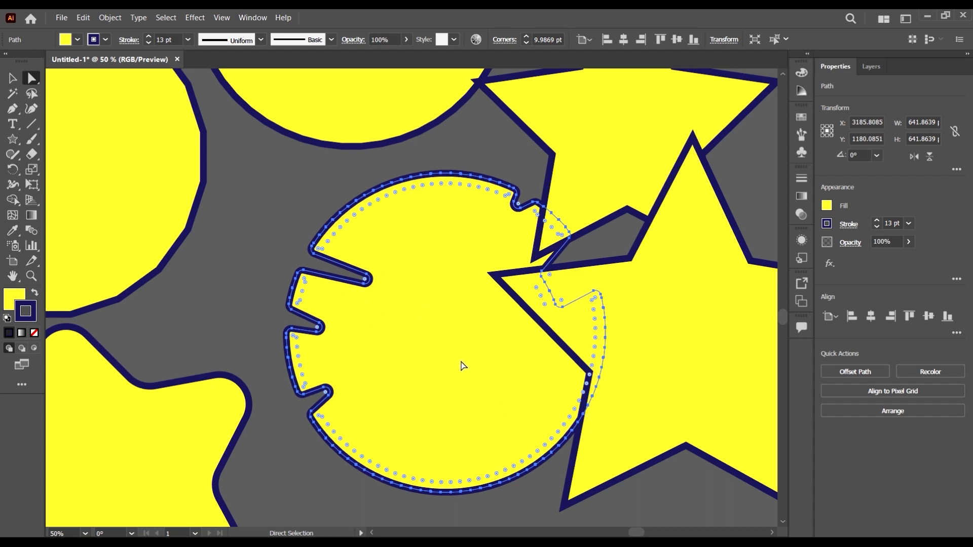
Round the corners of the 20-sided polygon to a radius of about 317 pt, giving it a circular outline.
{"action": "left_click", "coordinate": [88, 152]}
{"action": "left_click_drag", "start_coordinate": [196, 181], "coordinate": [18, 174]}
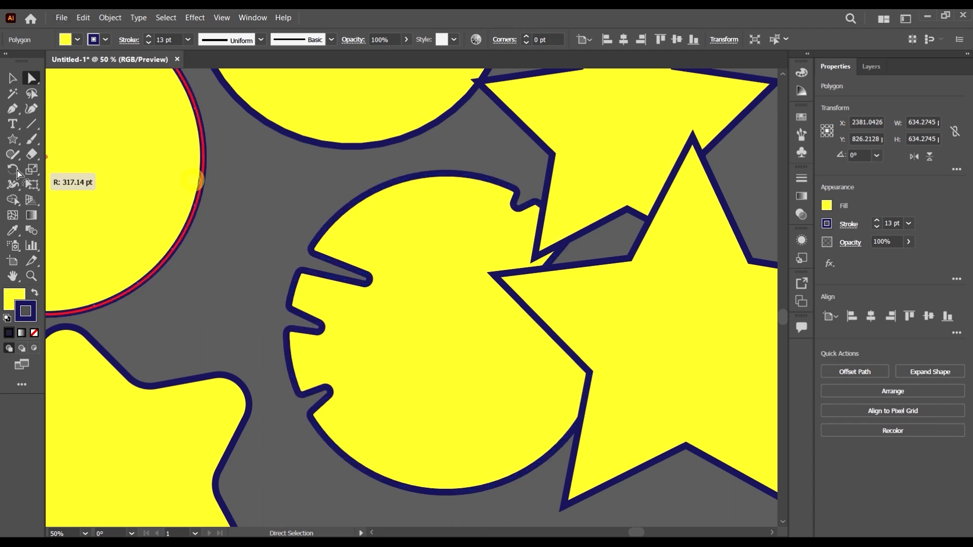
{"action": "left_click", "coordinate": [233, 187]}
Pull anchor points inward at two places on the notched polygon's upper-left edge to add two notches, leaving nothing selected.
{"action": "left_click", "coordinate": [388, 219], "text": "alt"}
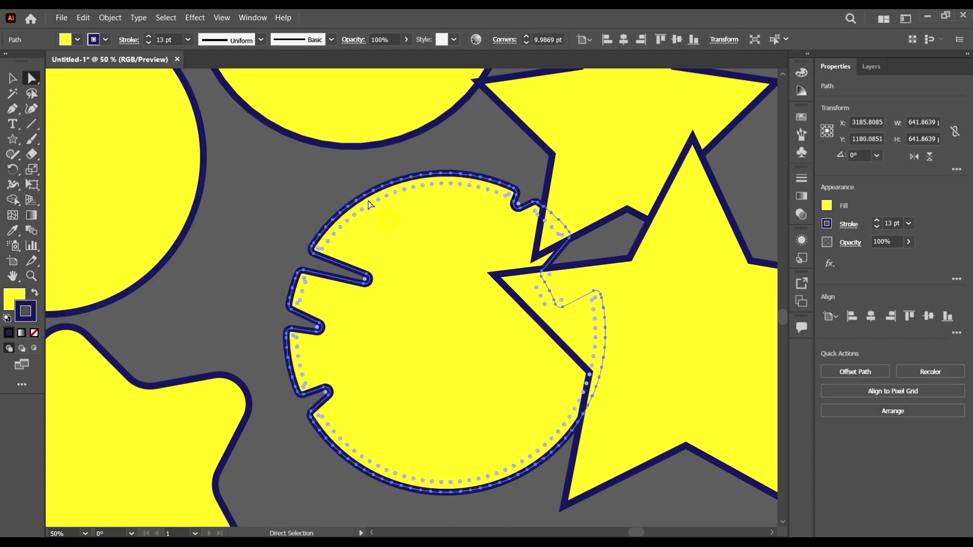
{"action": "left_click_drag", "start_coordinate": [347, 184], "coordinate": [377, 218]}
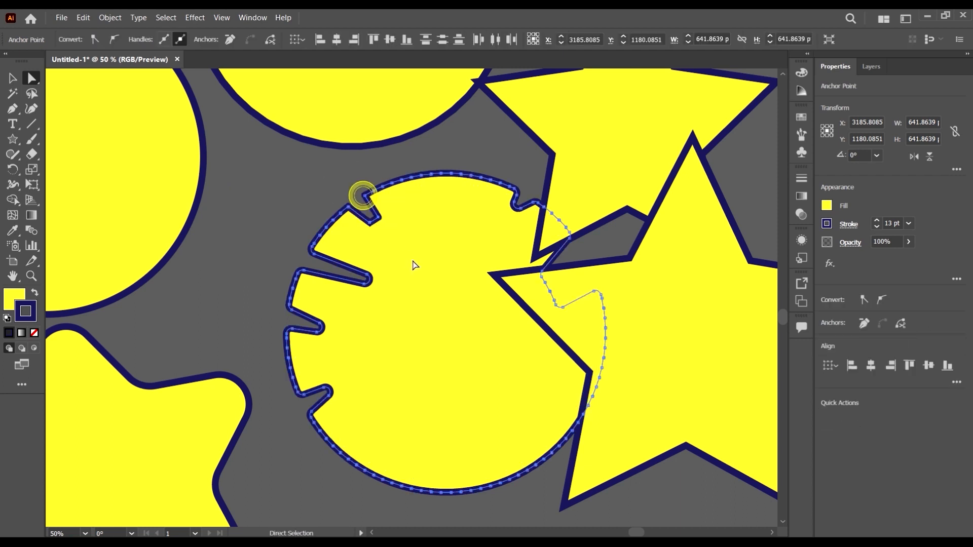
{"action": "left_click", "coordinate": [414, 172]}
{"action": "left_click", "coordinate": [418, 175]}
{"action": "left_click_drag", "start_coordinate": [421, 176], "coordinate": [426, 228]}
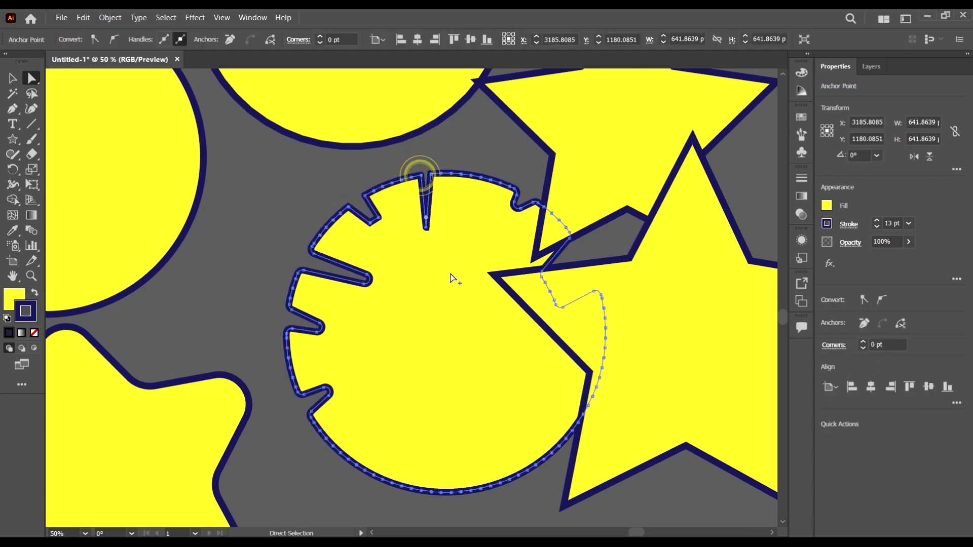
{"action": "scroll", "coordinate": [455, 279], "scroll_direction": "down", "scroll_amount": 4}
{"action": "left_click", "coordinate": [478, 360]}
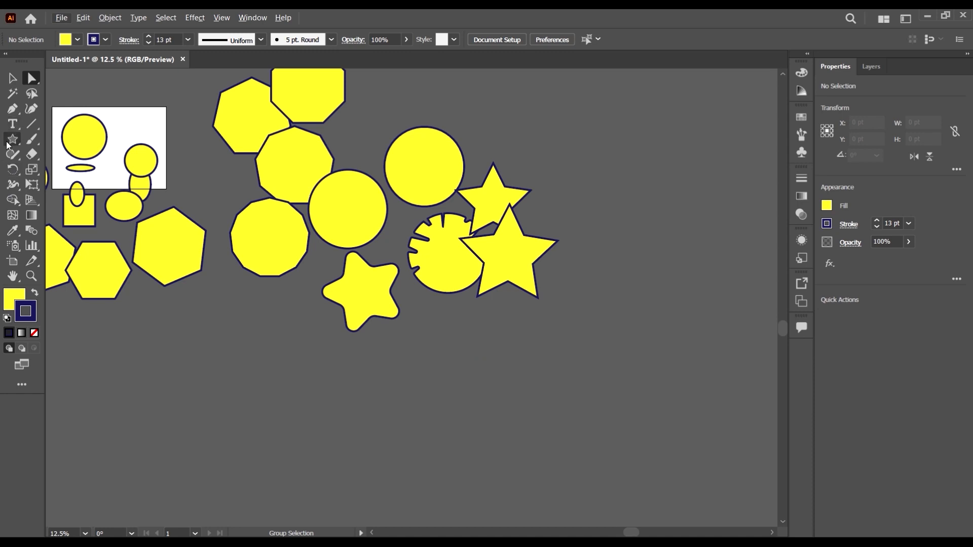
Create a six-pointed star with radii of 409.7665 pt and 204.8832 pt below the two overlapping stars.
{"action": "left_click", "coordinate": [12, 139]}
{"action": "scroll", "coordinate": [500, 325], "scroll_direction": "up", "scroll_amount": 2}
{"action": "left_click", "coordinate": [502, 326]}
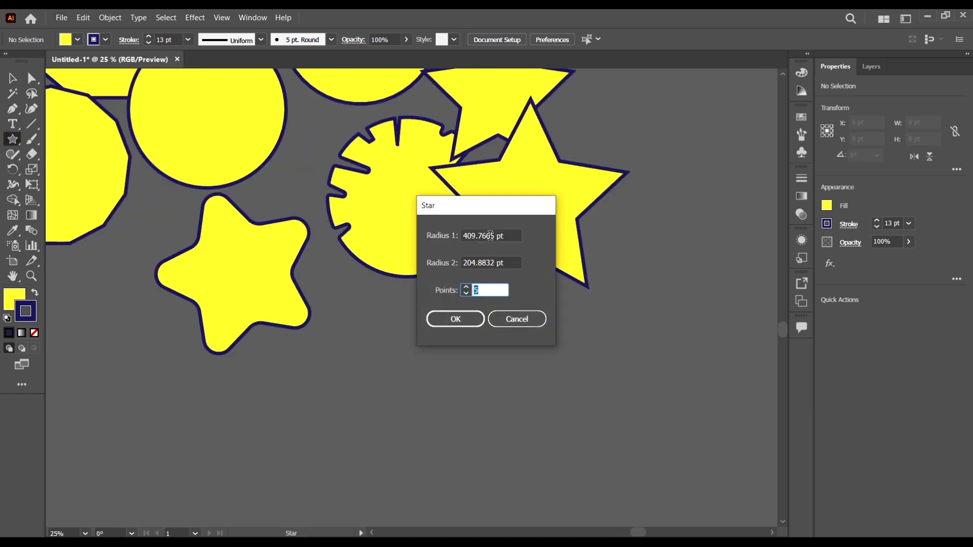
{"action": "left_click_drag", "start_coordinate": [506, 211], "coordinate": [664, 244]}
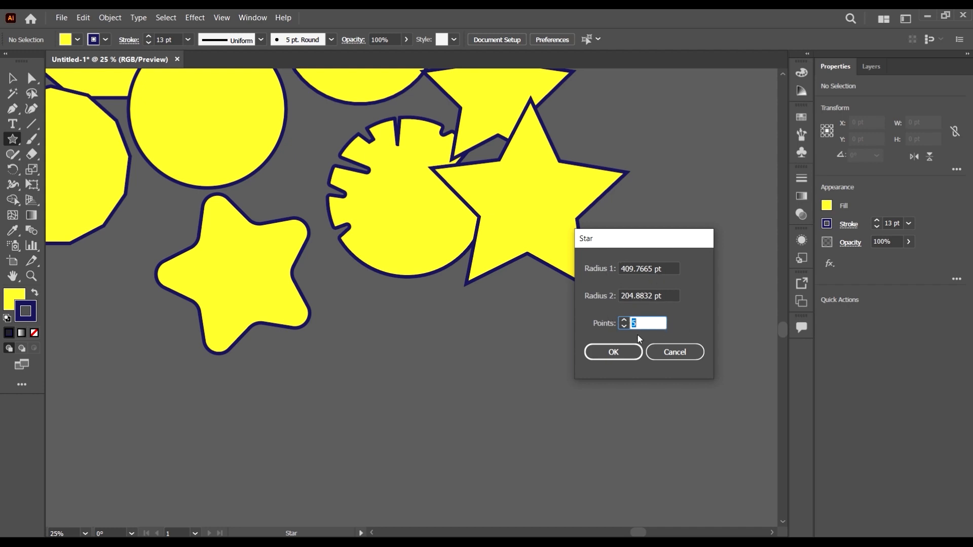
{"action": "left_click", "coordinate": [668, 270]}
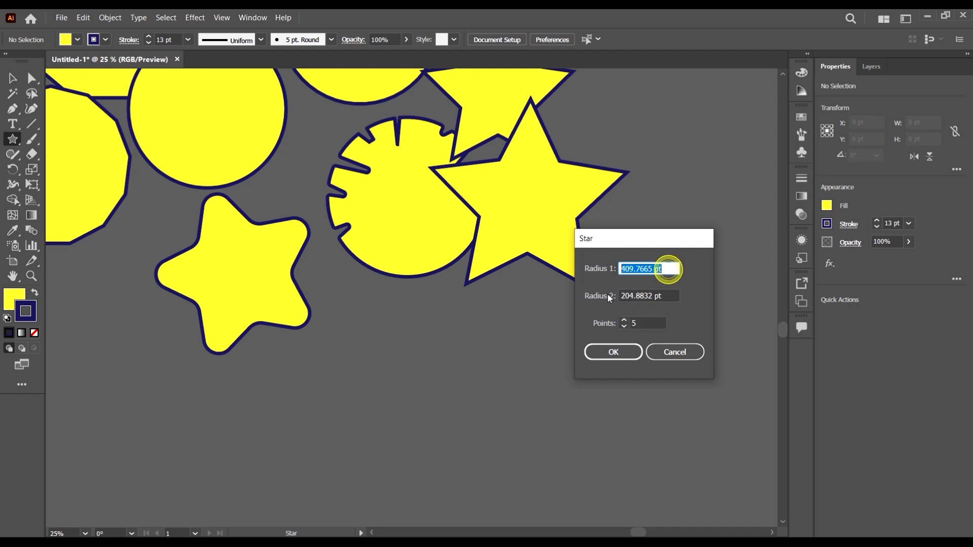
{"action": "left_click", "coordinate": [639, 298]}
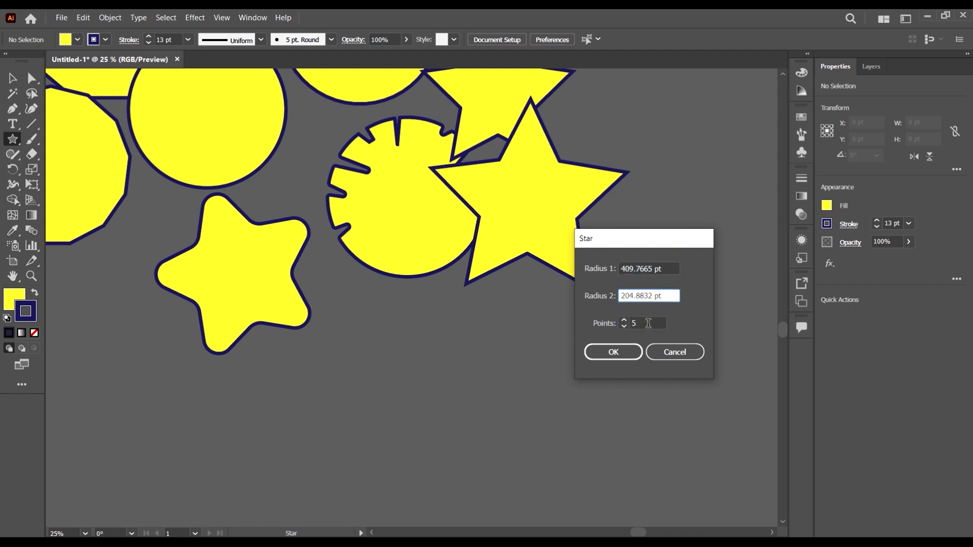
{"action": "left_click", "coordinate": [641, 324]}
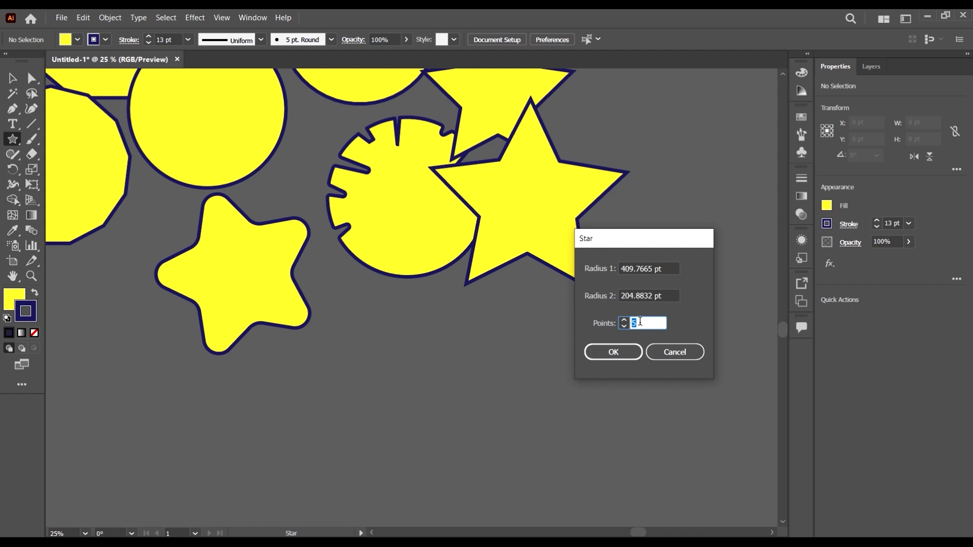
{"action": "left_click", "coordinate": [613, 352]}
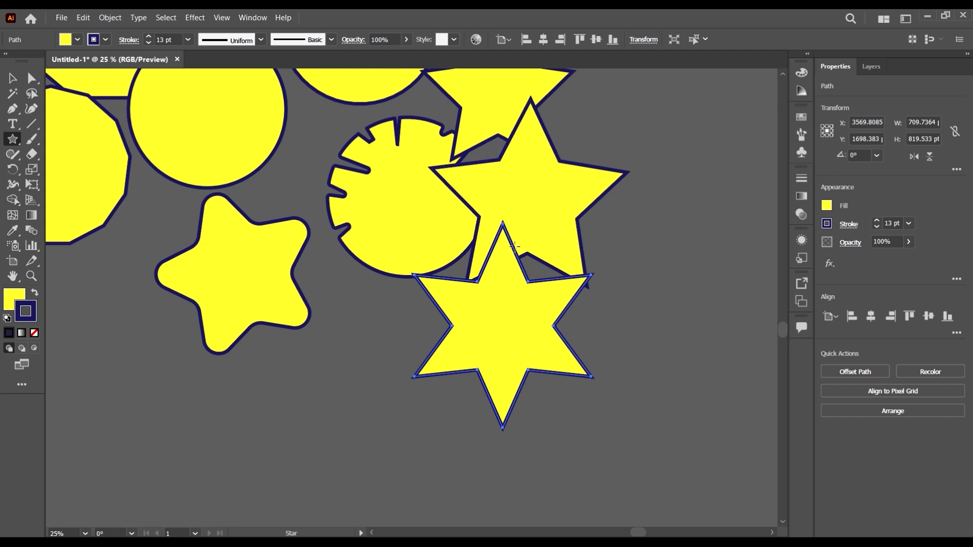
Delete all the shapes on and around the artboard and fit the empty artboard in the view.
{"action": "left_click", "coordinate": [13, 79]}
{"action": "scroll", "coordinate": [550, 332], "scroll_direction": "down", "scroll_amount": 4}
{"action": "left_click_drag", "start_coordinate": [620, 411], "coordinate": [110, 150]}
{"action": "key", "text": "Delete"}
{"action": "key", "text": "ctrl+0"}
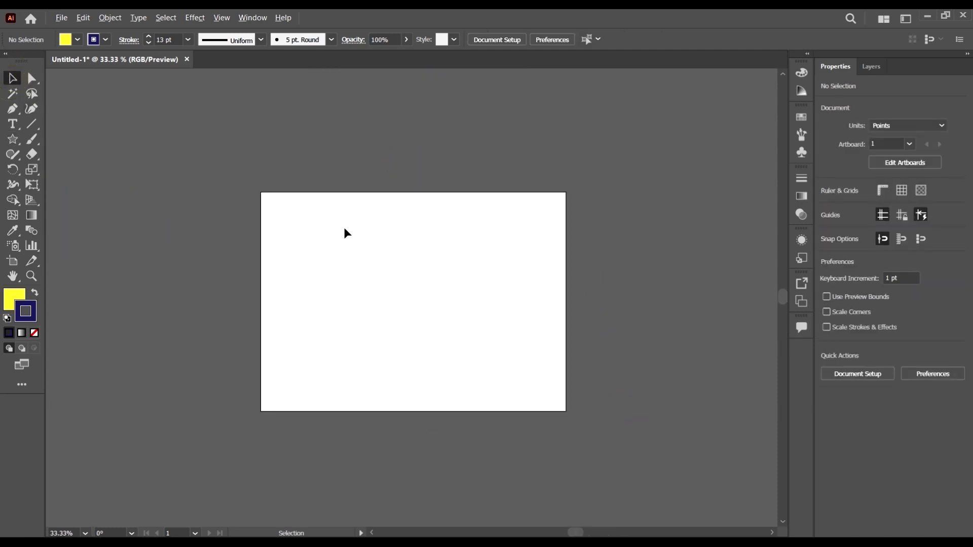
Create a nine-pointed star over the artboard's upper left and a 15-pointed one at its right edge, both with radii 409.7665 and 204.8832 pt.
{"action": "left_click", "coordinate": [20, 145]}
{"action": "left_click", "coordinate": [331, 231]}
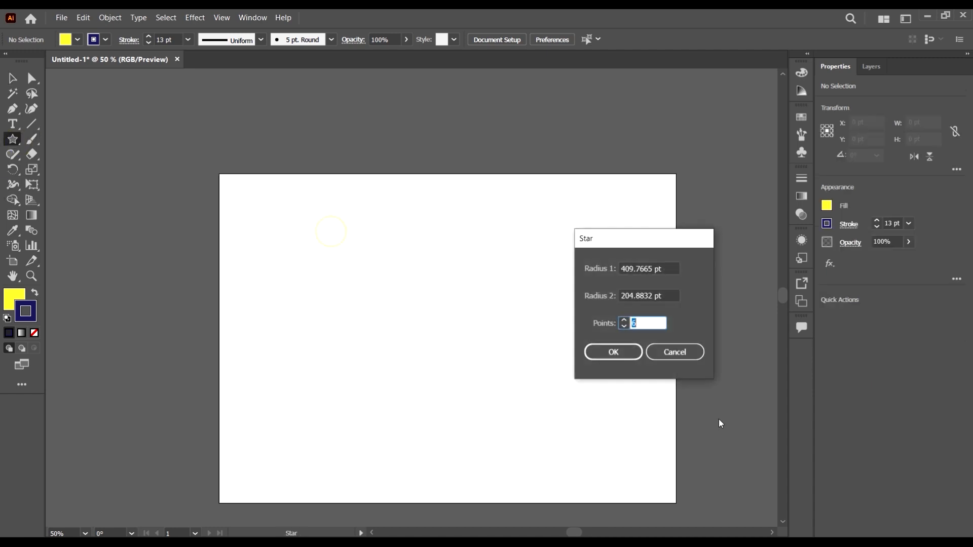
{"action": "left_click", "coordinate": [613, 352]}
{"action": "scroll", "coordinate": [236, 149], "scroll_direction": "down", "scroll_amount": 2}
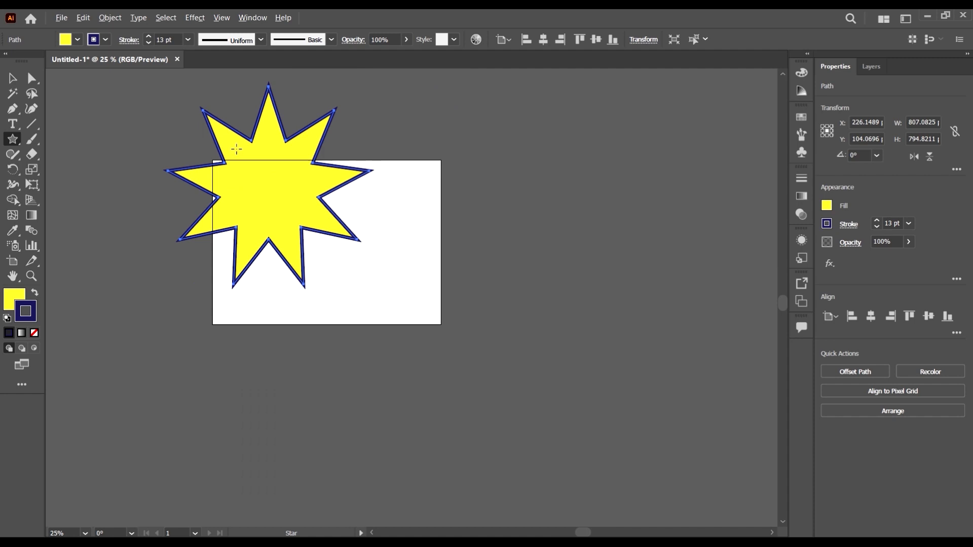
{"action": "left_click", "coordinate": [507, 221]}
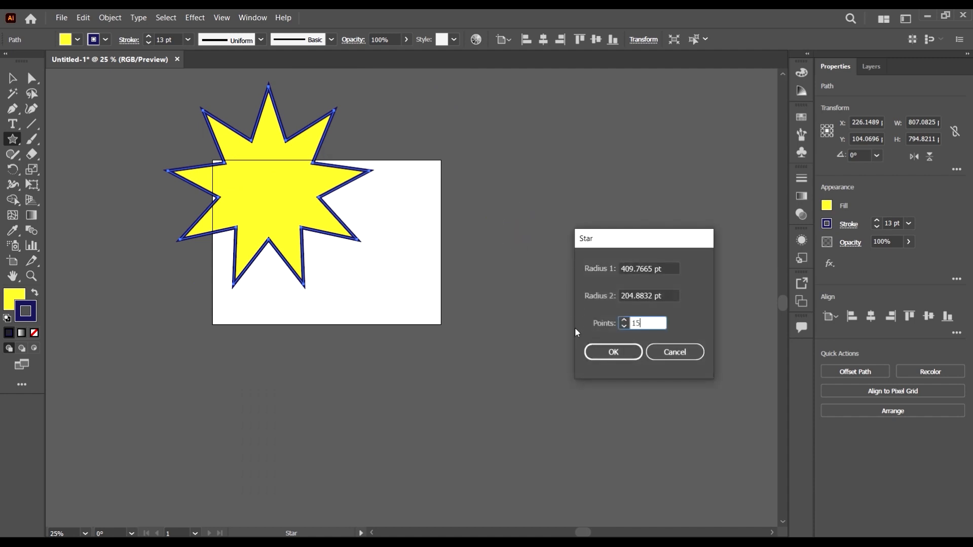
{"action": "left_click", "coordinate": [614, 352]}
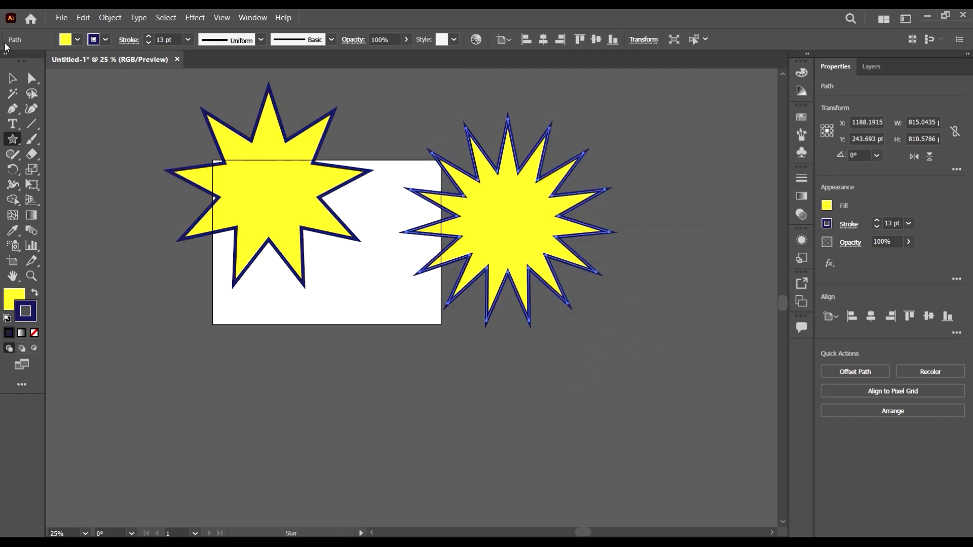
Round all corners of the 15-pointed star to about 13 pt.
{"action": "left_click", "coordinate": [14, 78]}
{"action": "key", "text": "a"}
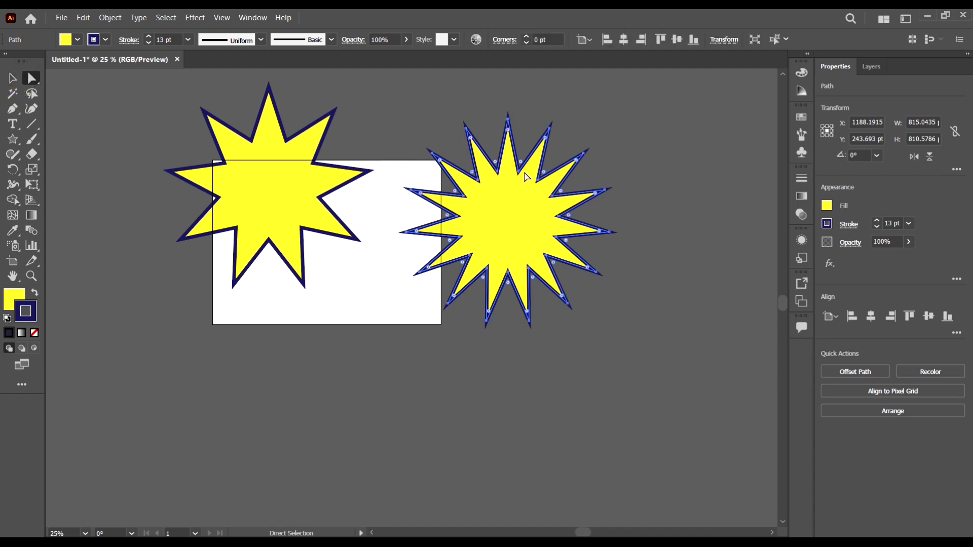
{"action": "mouse_move", "coordinate": [523, 165]}
{"action": "left_mouse_down"}
{"action": "mouse_move", "coordinate": [549, 127]}
{"action": "mouse_move", "coordinate": [536, 171]}
{"action": "left_mouse_up"}
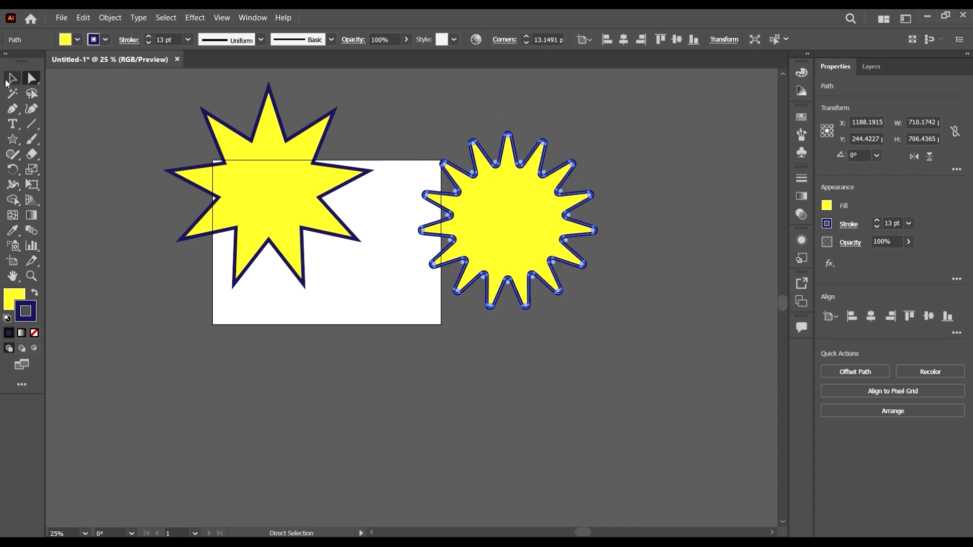
Deselect the rounded star and draw a flare about 1621 pt wide over its lower-right edge.
{"action": "left_click", "coordinate": [12, 78]}
{"action": "left_click", "coordinate": [305, 303]}
{"action": "scroll", "coordinate": [303, 302], "scroll_direction": "up", "scroll_amount": 1}
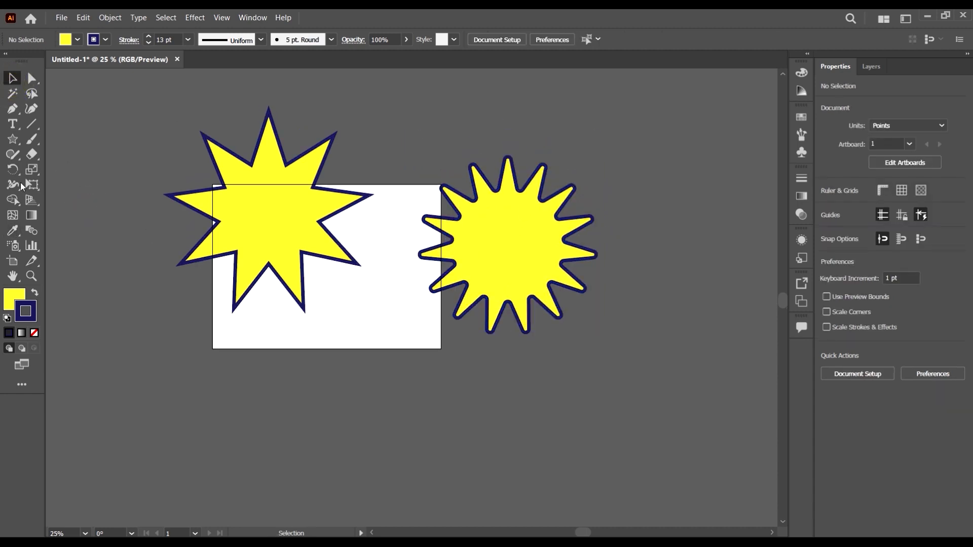
{"action": "left_click_drag", "start_coordinate": [15, 138], "coordinate": [86, 213]}
{"action": "scroll", "coordinate": [469, 269], "scroll_direction": "down", "scroll_amount": 2}
{"action": "scroll", "coordinate": [435, 268], "scroll_direction": "up", "scroll_amount": 2}
{"action": "left_click_drag", "start_coordinate": [483, 263], "coordinate": [498, 220]}
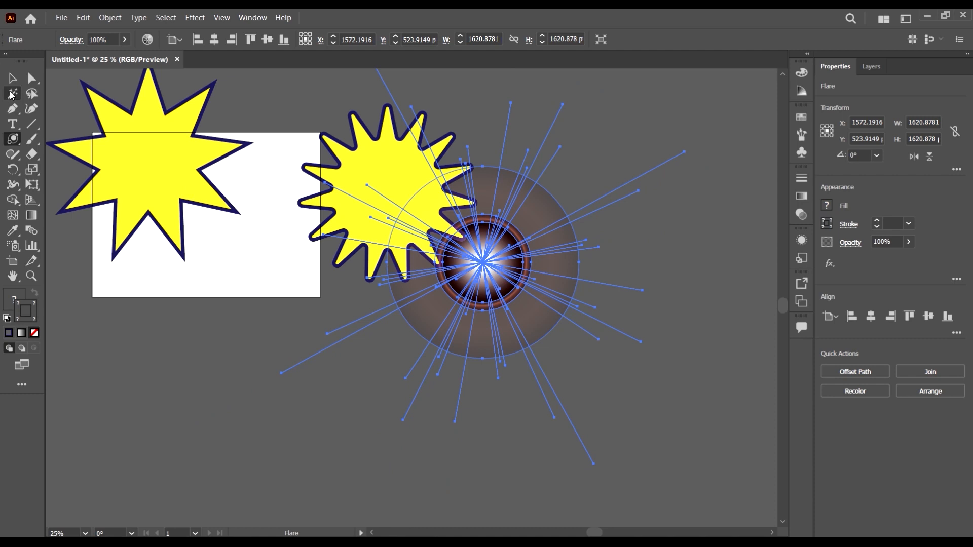
Move the flare onto the centre of the 15-pointed star and scale it to about 406 pt wide and high.
{"action": "left_click", "coordinate": [13, 79]}
{"action": "left_click_drag", "start_coordinate": [482, 261], "coordinate": [403, 204]}
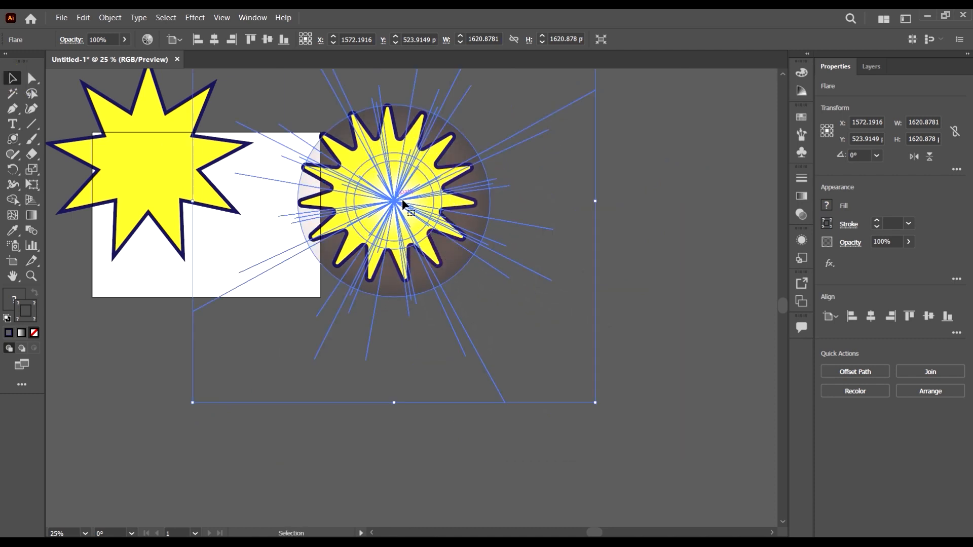
{"action": "left_click_drag", "start_coordinate": [596, 402], "coordinate": [429, 237]}
{"action": "left_click", "coordinate": [514, 305]}
{"action": "scroll", "coordinate": [415, 197], "scroll_direction": "up", "scroll_amount": 2}
{"action": "left_click", "coordinate": [373, 206]}
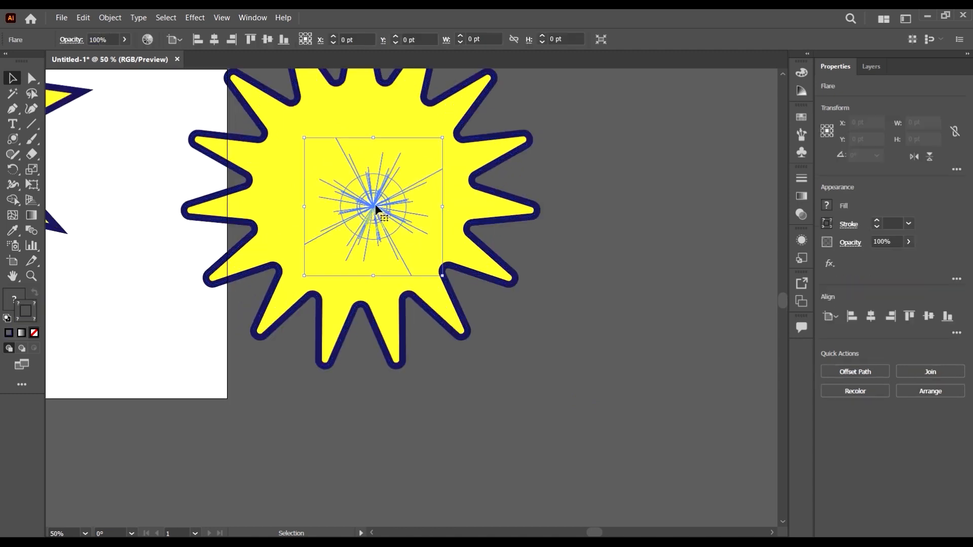
{"action": "left_click_drag", "start_coordinate": [447, 276], "coordinate": [481, 309]}
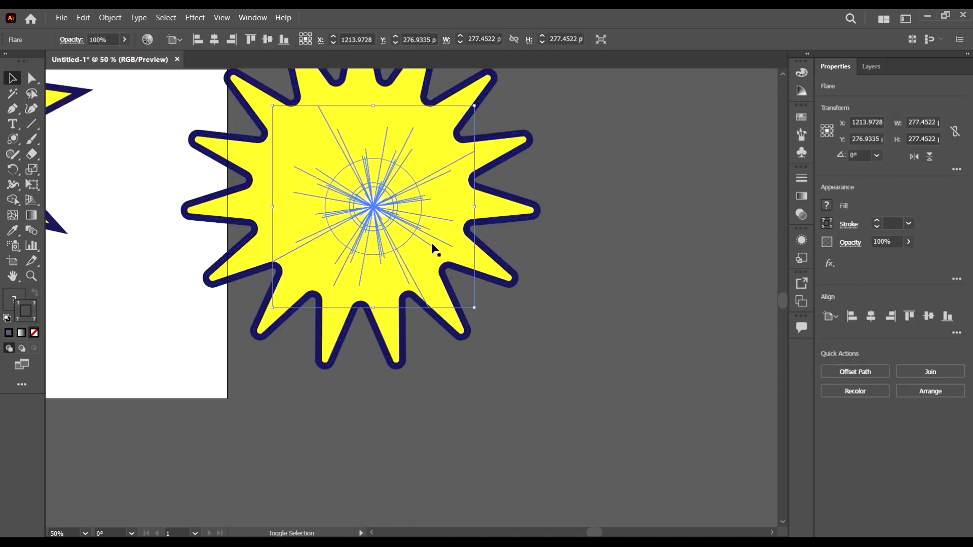
Duplicate the flare toward the left side of the 15-pointed star and delete that left-hand flare.
{"action": "left_click_drag", "start_coordinate": [378, 206], "coordinate": [276, 183]}
{"action": "left_click", "coordinate": [585, 248]}
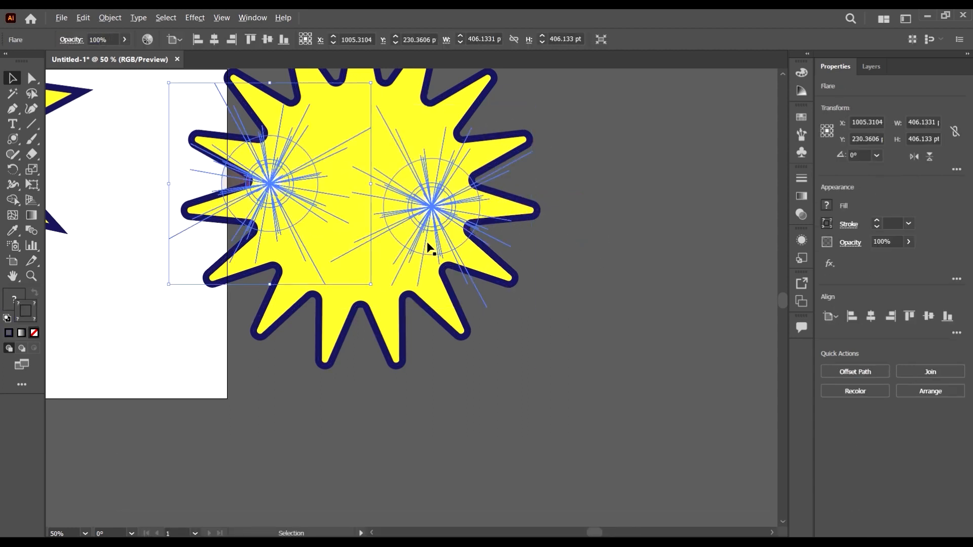
{"action": "key", "text": "Delete"}
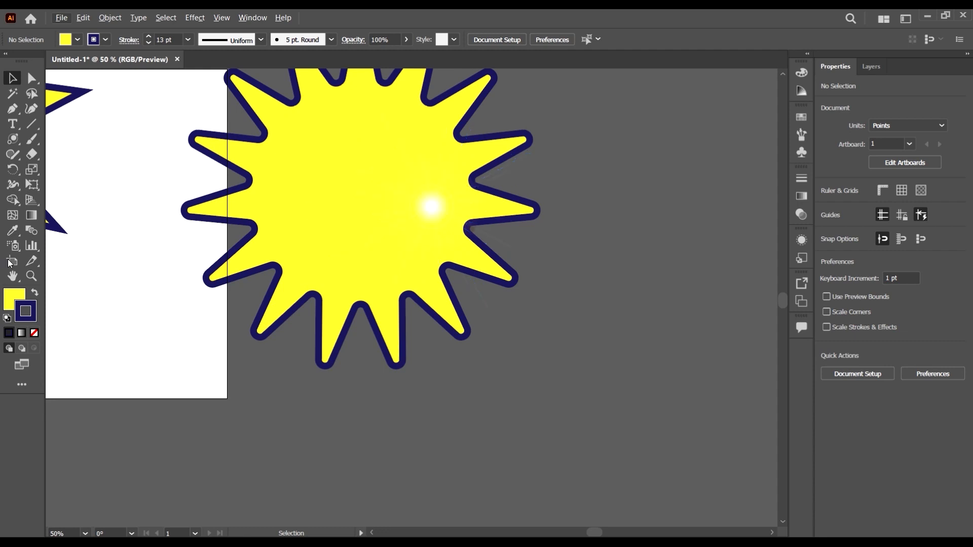
Examine the Flare tool's centre, halo, rays and rings options without changing them, and review the available shape tools.
{"action": "double_click", "coordinate": [11, 140]}
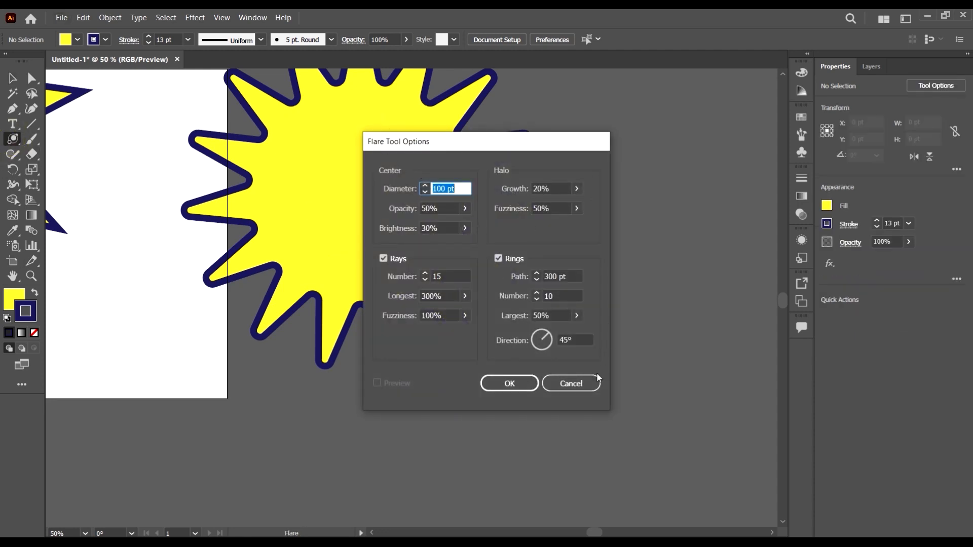
{"action": "left_click", "coordinate": [582, 383]}
{"action": "left_click", "coordinate": [15, 138]}
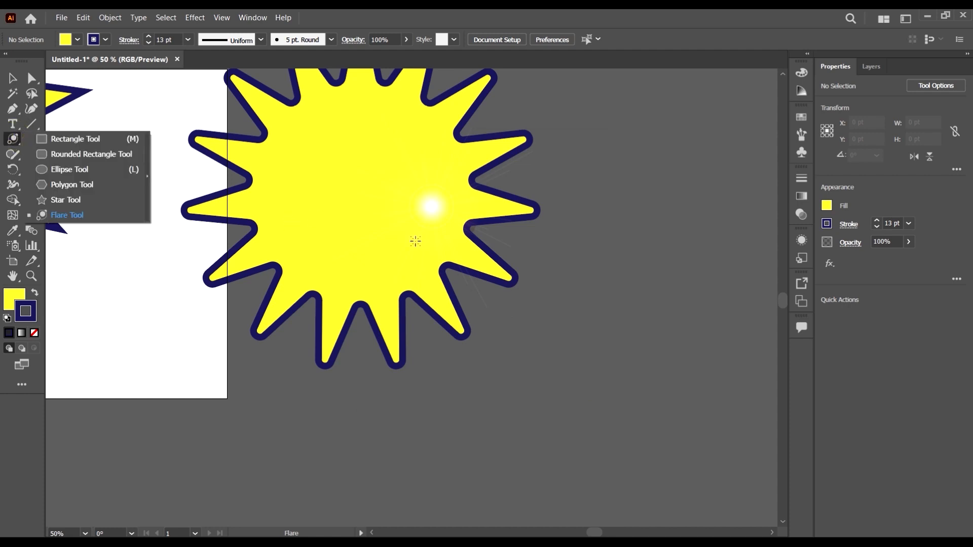
{"action": "left_click", "coordinate": [48, 168]}
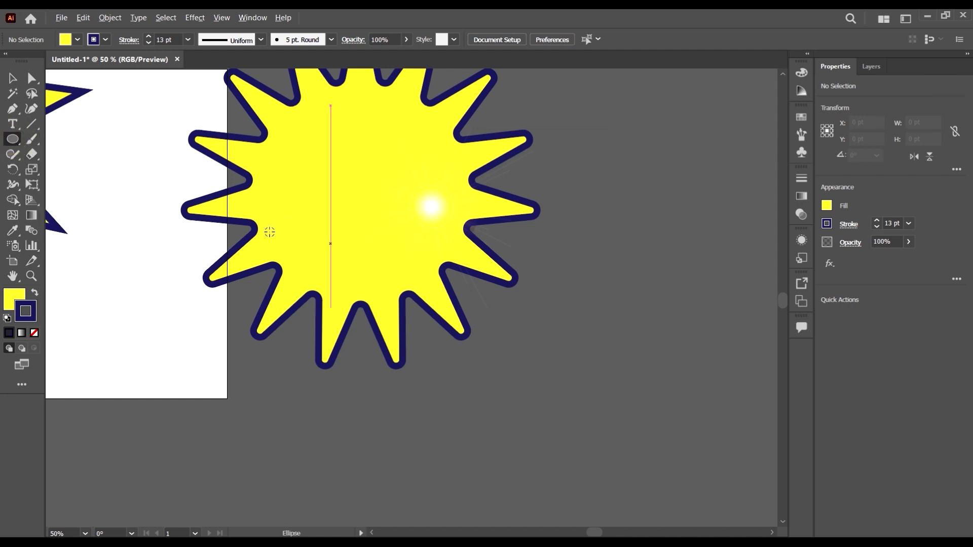
{"action": "key", "text": "ctrl+minus"}
{"action": "key", "text": "ctrl+minus"}
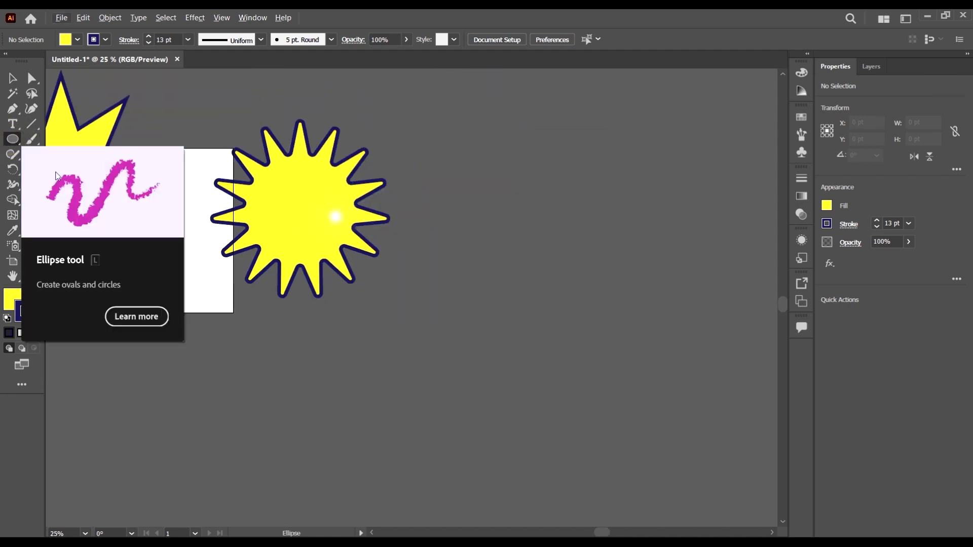
{"action": "left_click", "coordinate": [12, 140]}
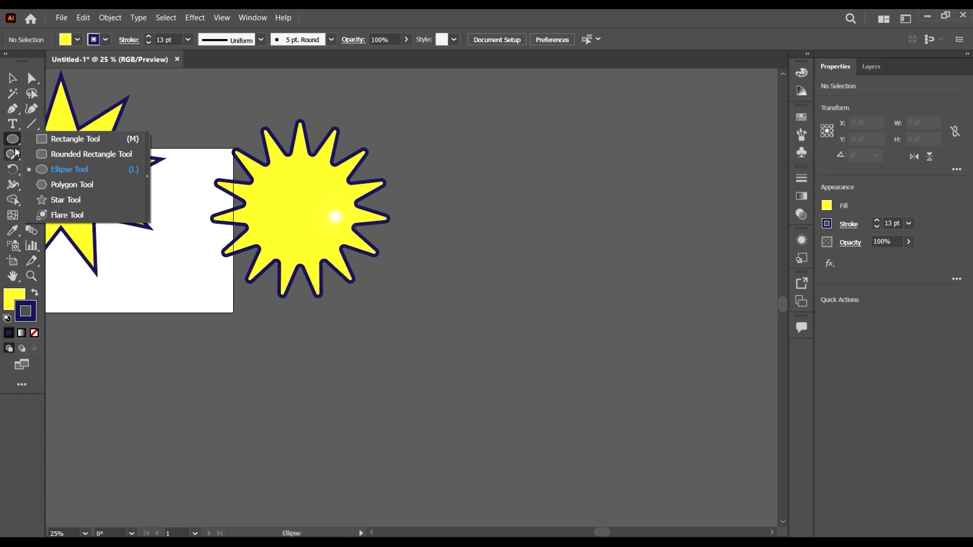
{"action": "scroll", "coordinate": [440, 274], "scroll_direction": "left", "scroll_amount": 6}
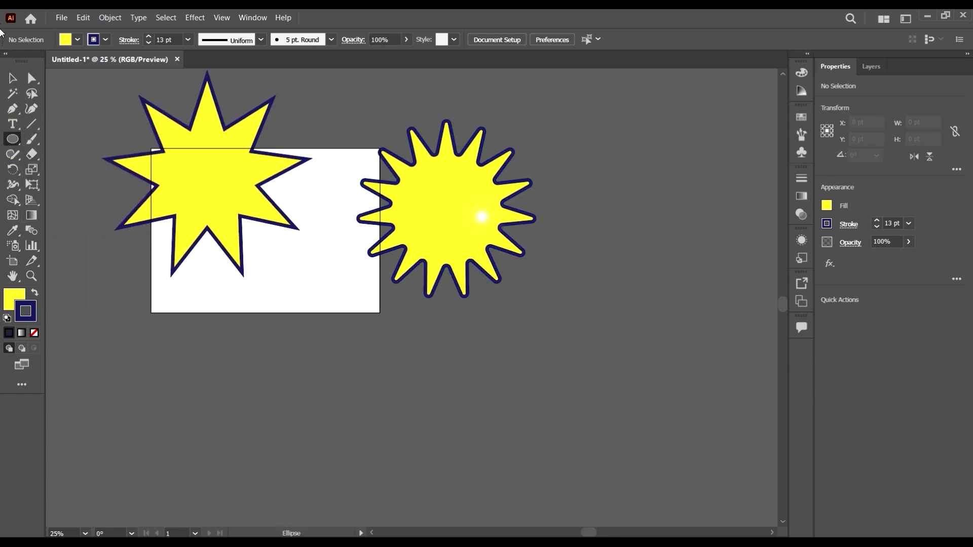
Delete both stars and the flare from the artboard area.
{"action": "left_click", "coordinate": [13, 79]}
{"action": "left_click_drag", "start_coordinate": [595, 369], "coordinate": [43, 64]}
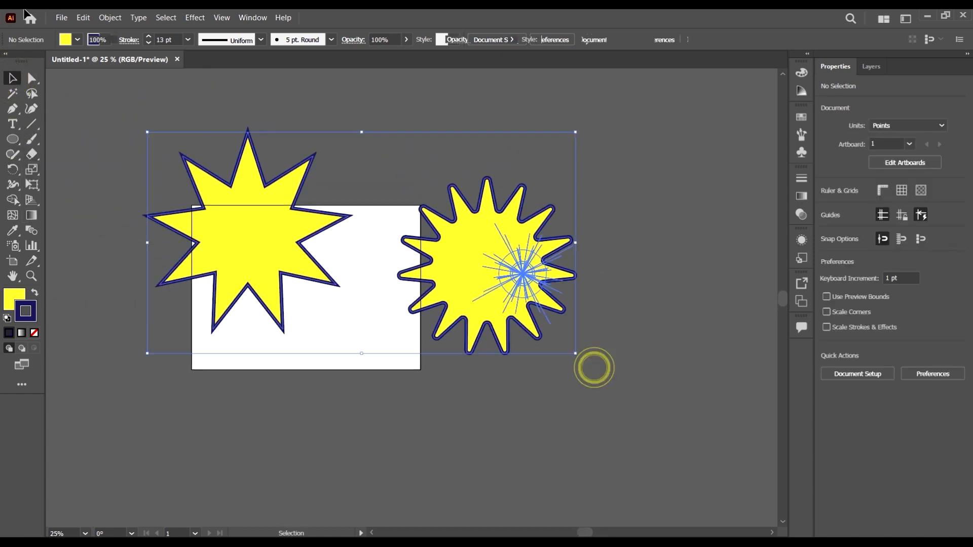
{"action": "key", "text": "Delete"}
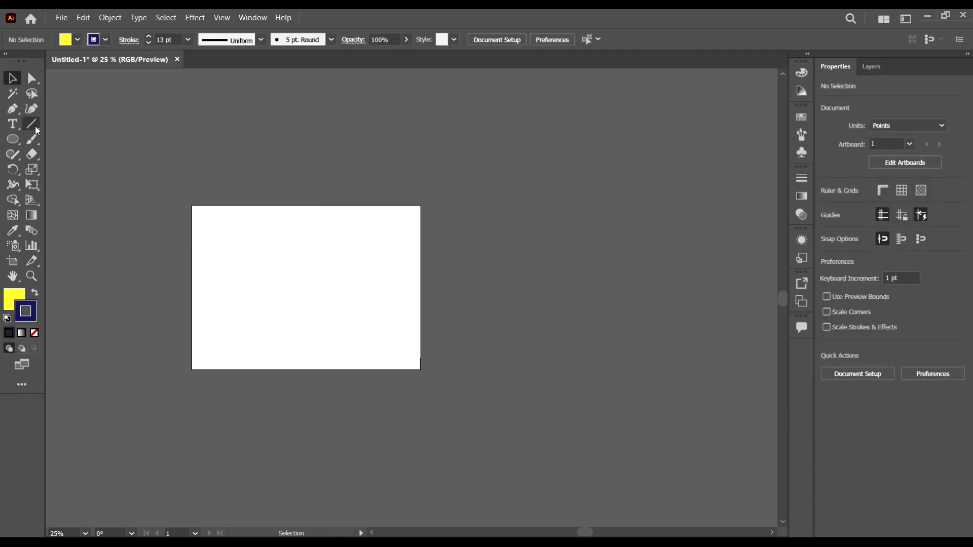
Draw a scattered set of line segments at various angles across the artboard's right half and the area beside and below it.
{"action": "left_click", "coordinate": [35, 126]}
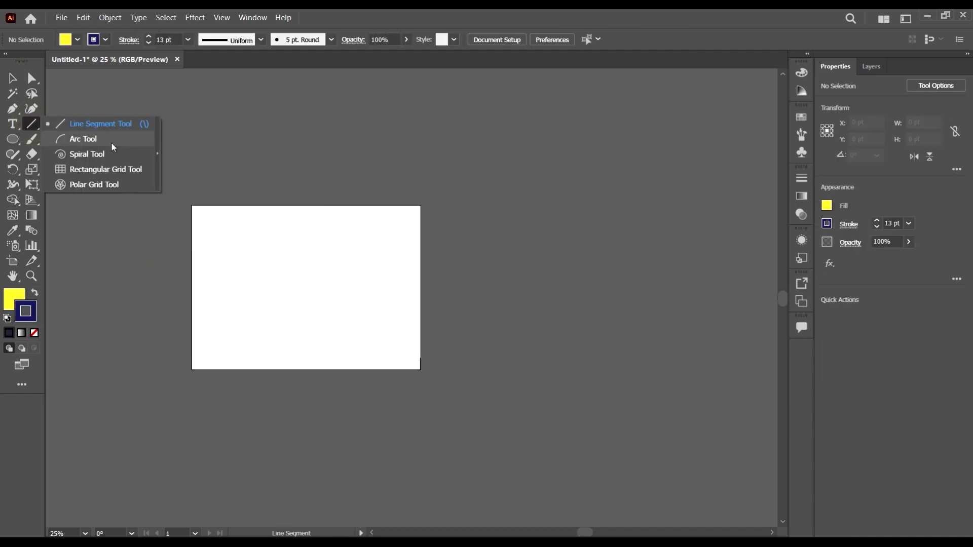
{"action": "left_click", "coordinate": [89, 124]}
{"action": "left_click_drag", "start_coordinate": [315, 243], "coordinate": [396, 323]}
{"action": "left_click_drag", "start_coordinate": [421, 230], "coordinate": [536, 284]}
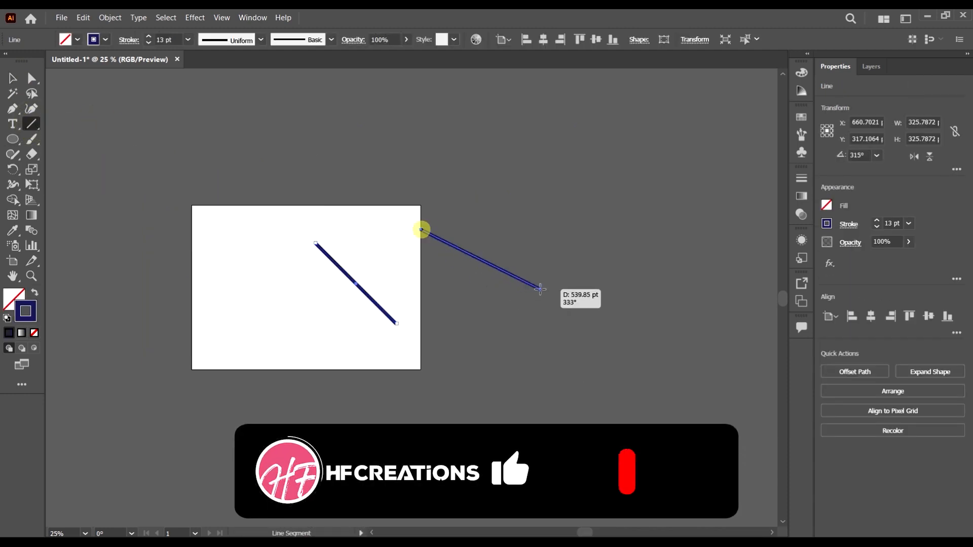
{"action": "mouse_move", "coordinate": [553, 197]}
{"action": "left_mouse_down"}
{"action": "mouse_move", "coordinate": [560, 334]}
{"action": "mouse_move", "coordinate": [448, 353]}
{"action": "left_mouse_up"}
{"action": "left_click_drag", "start_coordinate": [510, 411], "coordinate": [649, 345]}
{"action": "left_click_drag", "start_coordinate": [633, 432], "coordinate": [515, 443]}
{"action": "left_click_drag", "start_coordinate": [456, 454], "coordinate": [356, 358]}
{"action": "left_click_drag", "start_coordinate": [330, 418], "coordinate": [450, 378]}
{"action": "left_click_drag", "start_coordinate": [463, 290], "coordinate": [368, 385]}
{"action": "left_click_drag", "start_coordinate": [521, 290], "coordinate": [467, 372]}
Draw two upright line segments well to the right of the artboard and cross them with four horizontal ones.
{"action": "left_click_drag", "start_coordinate": [648, 102], "coordinate": [646, 288]}
{"action": "left_click_drag", "start_coordinate": [679, 130], "coordinate": [679, 315]}
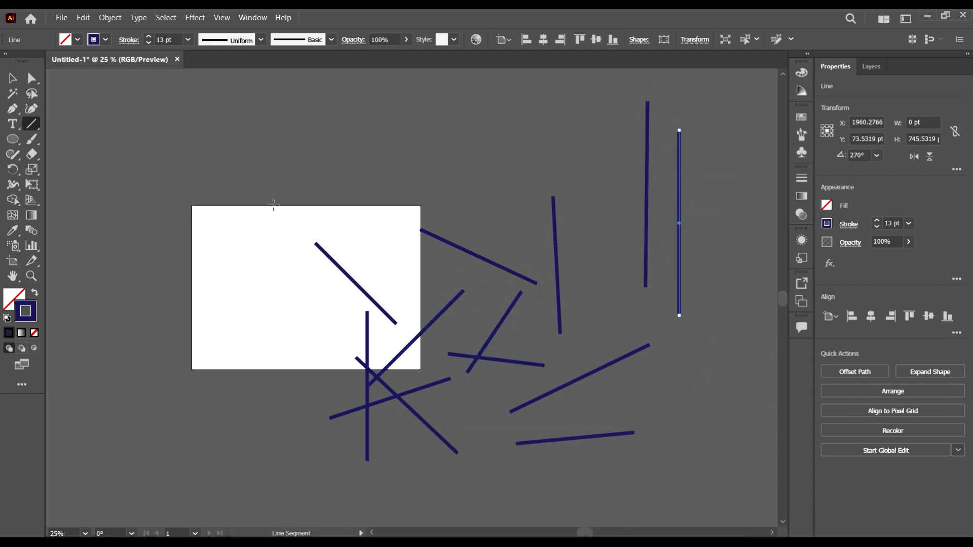
{"action": "left_click_drag", "start_coordinate": [623, 175], "coordinate": [699, 175]}
{"action": "mouse_move", "coordinate": [693, 226]}
{"action": "left_mouse_down"}
{"action": "mouse_move", "coordinate": [589, 226]}
{"action": "mouse_move", "coordinate": [729, 243]}
{"action": "mouse_move", "coordinate": [642, 280]}
{"action": "left_mouse_up"}
{"action": "left_click", "coordinate": [643, 278]}
{"action": "left_click", "coordinate": [518, 316]}
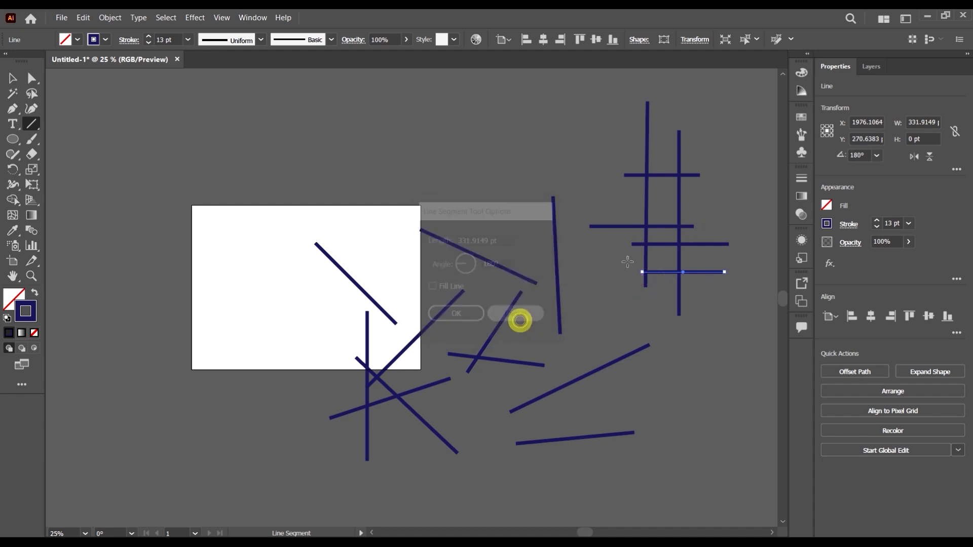
Draw several open arcs of varying curvature above and beside the artboard, the largest about 719 pt wide and high.
{"action": "left_click", "coordinate": [38, 129]}
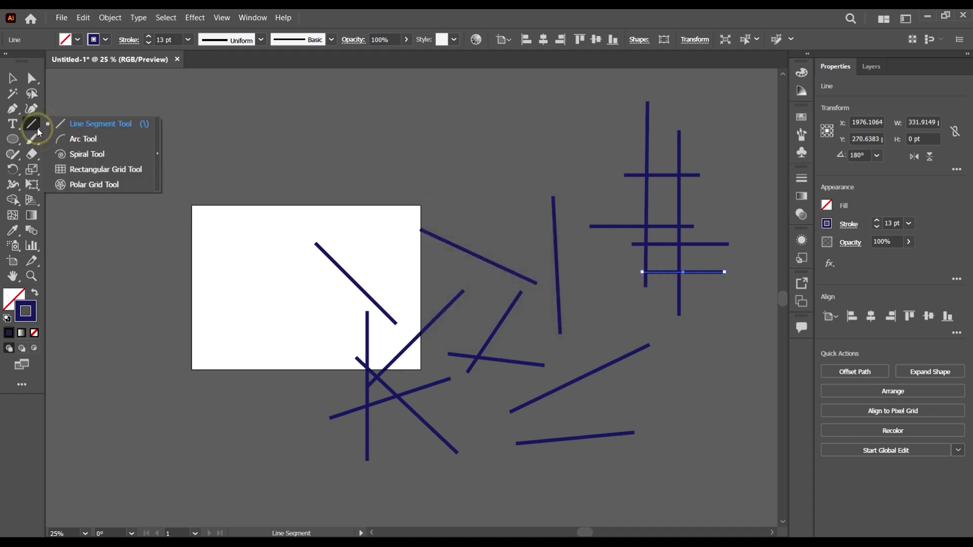
{"action": "left_click", "coordinate": [77, 141]}
{"action": "left_click", "coordinate": [342, 139]}
{"action": "left_click", "coordinate": [573, 341]}
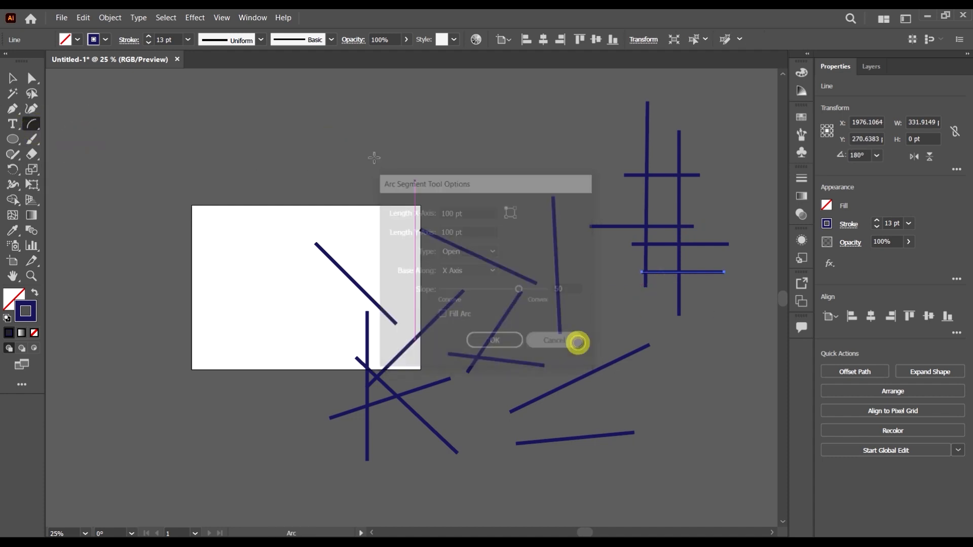
{"action": "left_click_drag", "start_coordinate": [343, 134], "coordinate": [426, 172]}
{"action": "left_click_drag", "start_coordinate": [459, 127], "coordinate": [639, 305]}
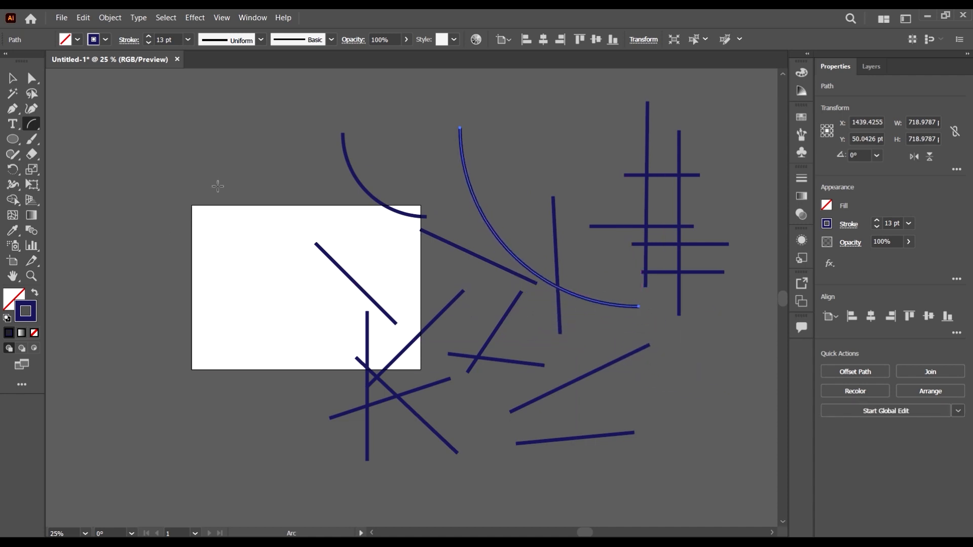
{"action": "mouse_move", "coordinate": [215, 106]}
{"action": "left_mouse_down"}
{"action": "mouse_move", "coordinate": [190, 165]}
{"action": "mouse_move", "coordinate": [251, 208]}
{"action": "mouse_move", "coordinate": [372, 84]}
{"action": "mouse_move", "coordinate": [151, 176]}
{"action": "mouse_move", "coordinate": [348, 160]}
{"action": "mouse_move", "coordinate": [195, 130]}
{"action": "mouse_move", "coordinate": [245, 150]}
{"action": "mouse_move", "coordinate": [482, 130]}
{"action": "mouse_move", "coordinate": [354, 109]}
{"action": "mouse_move", "coordinate": [321, 135]}
{"action": "mouse_move", "coordinate": [365, 148]}
{"action": "left_mouse_up"}
{"action": "left_click_drag", "start_coordinate": [317, 196], "coordinate": [416, 235]}
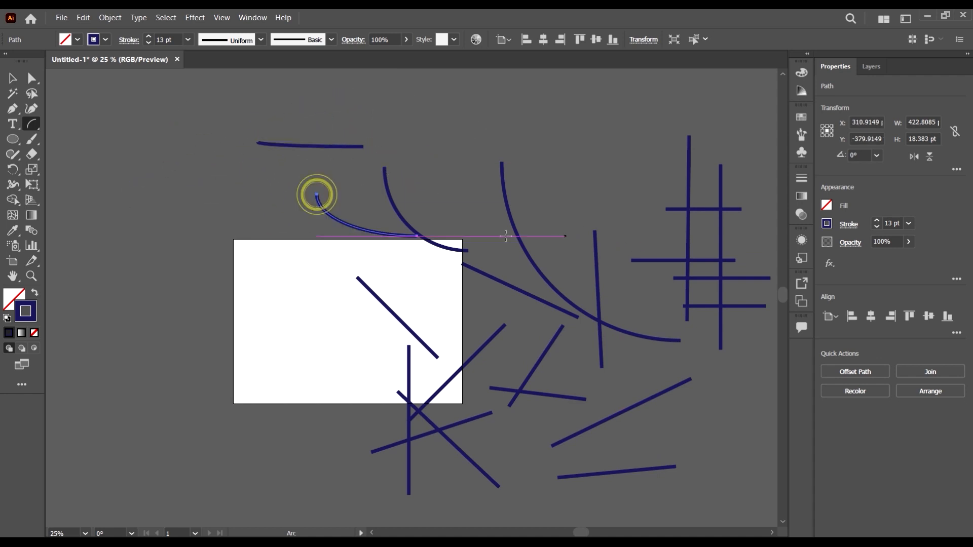
{"action": "mouse_move", "coordinate": [462, 160]}
{"action": "left_mouse_down"}
{"action": "mouse_move", "coordinate": [542, 68]}
{"action": "mouse_move", "coordinate": [611, 224]}
{"action": "mouse_move", "coordinate": [621, 91]}
{"action": "left_mouse_up"}
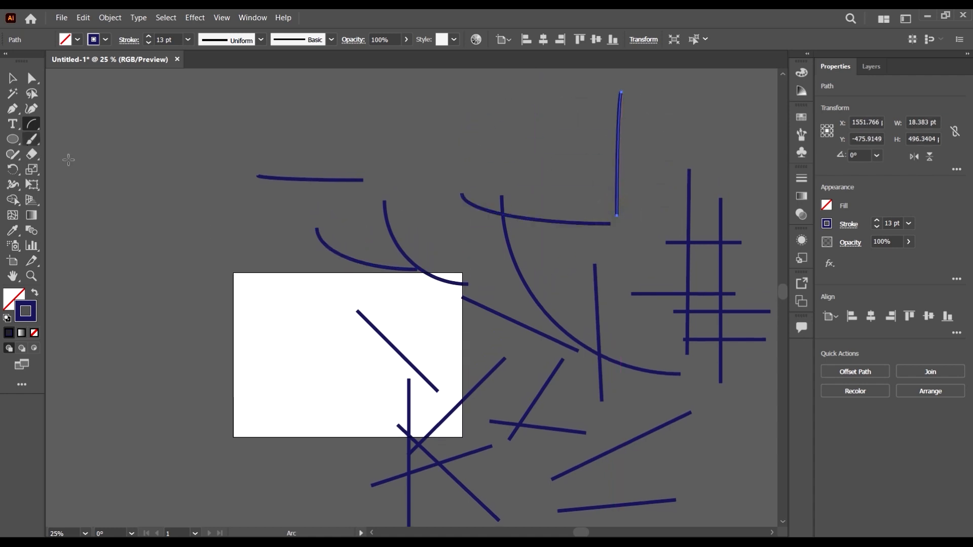
Draw a large spiral about 1333 pt wide left of the artboard and a small one about 267 pt wide above it.
{"action": "left_click_drag", "start_coordinate": [32, 121], "coordinate": [101, 154]}
{"action": "scroll", "coordinate": [165, 222], "scroll_direction": "up", "scroll_amount": 1}
{"action": "left_click_drag", "start_coordinate": [123, 241], "coordinate": [271, 372]}
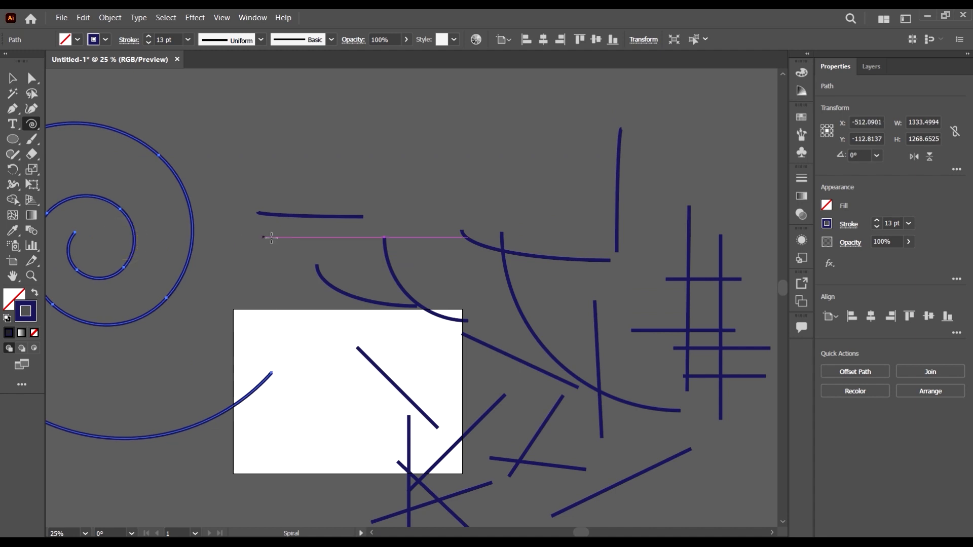
{"action": "left_click_drag", "start_coordinate": [307, 175], "coordinate": [256, 183]}
Examine the Spiral tool's radius, decay, segments and style options without creating a spiral from them.
{"action": "left_click", "coordinate": [30, 125]}
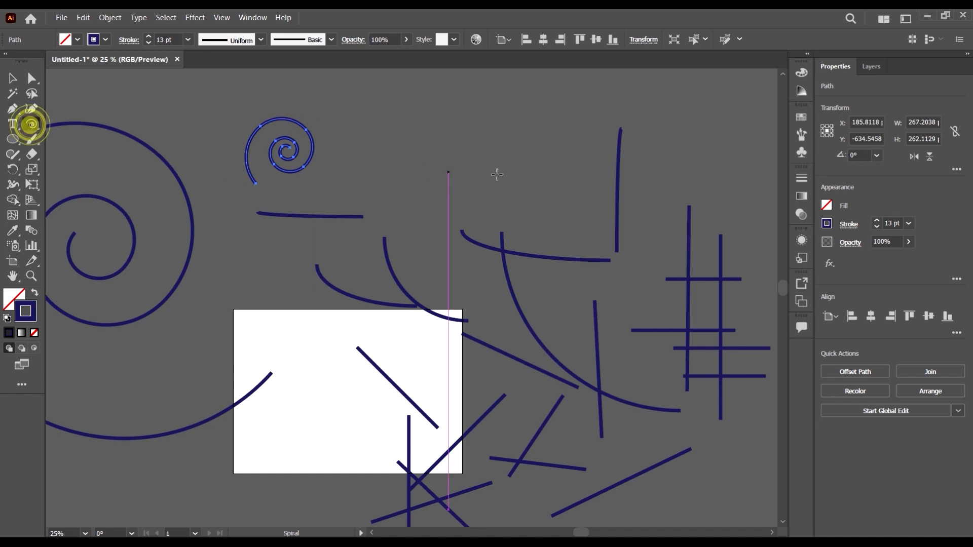
{"action": "left_click", "coordinate": [453, 160]}
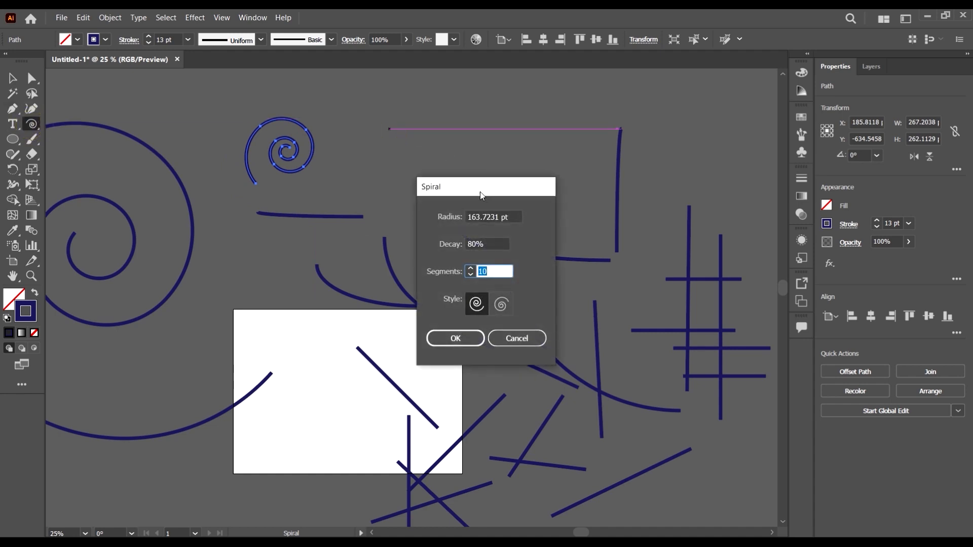
{"action": "left_click_drag", "start_coordinate": [481, 195], "coordinate": [518, 154]}
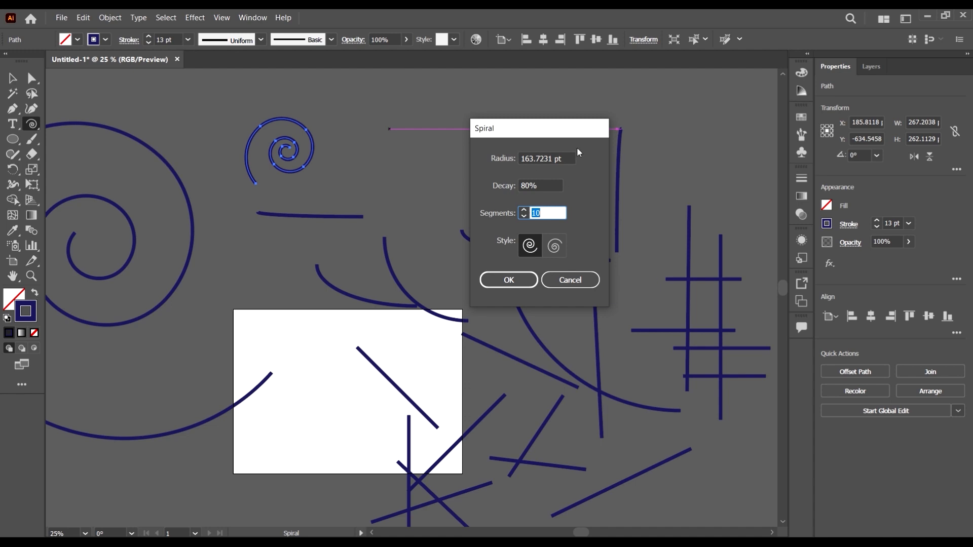
{"action": "left_click", "coordinate": [581, 281]}
{"action": "left_click", "coordinate": [436, 124]}
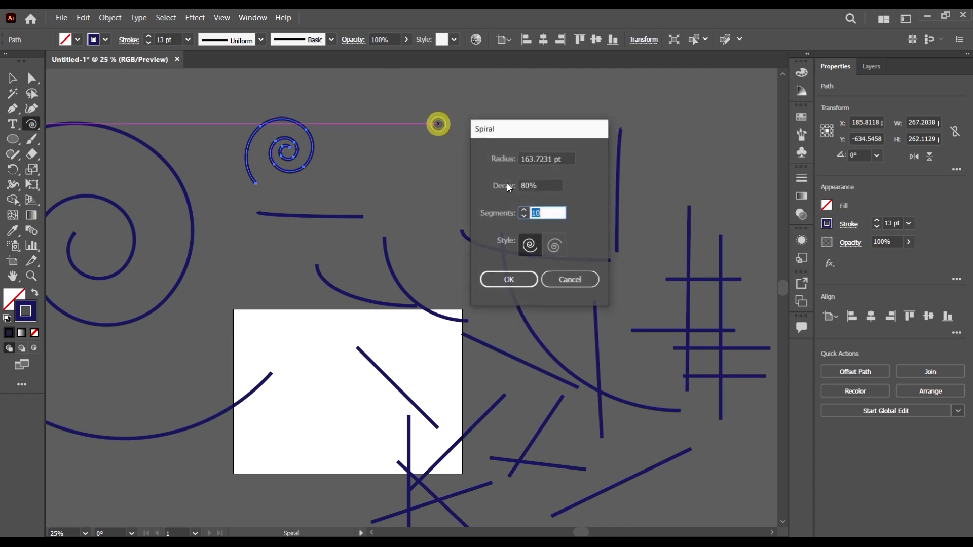
{"action": "left_click", "coordinate": [562, 279]}
Draw three more spirals above the artboard and two over and beside it, the last about 1388 pt wide.
{"action": "left_click_drag", "start_coordinate": [414, 121], "coordinate": [478, 185]}
{"action": "left_click_drag", "start_coordinate": [523, 135], "coordinate": [597, 209]}
{"action": "left_click_drag", "start_coordinate": [653, 154], "coordinate": [531, 205]}
{"action": "scroll", "coordinate": [452, 279], "scroll_direction": "down", "scroll_amount": 1}
{"action": "left_click_drag", "start_coordinate": [323, 341], "coordinate": [447, 340]}
{"action": "left_click_drag", "start_coordinate": [518, 336], "coordinate": [333, 281]}
Delete all the lines, arcs and spirals on and around the artboard.
{"action": "scroll", "coordinate": [445, 225], "scroll_direction": "down", "scroll_amount": 3}
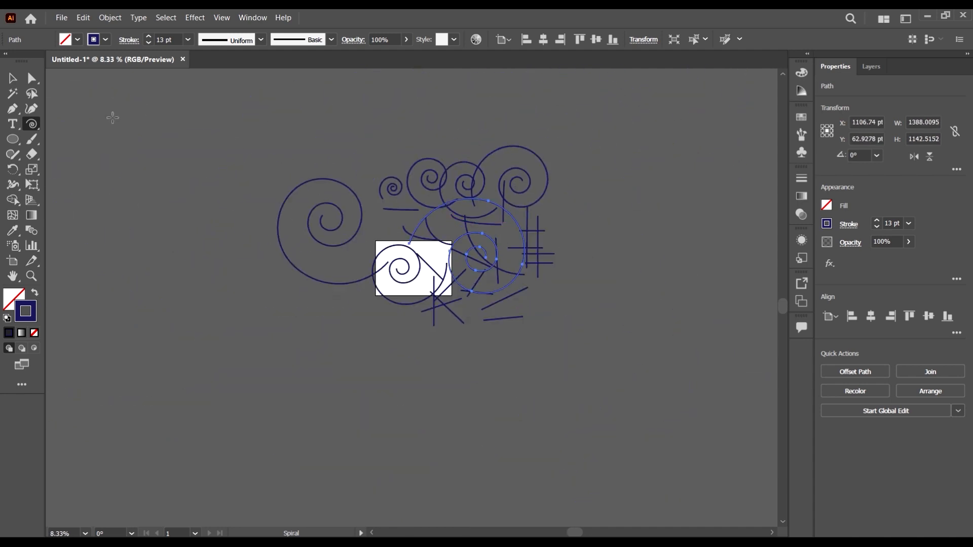
{"action": "left_click_drag", "start_coordinate": [642, 356], "coordinate": [642, 356]}
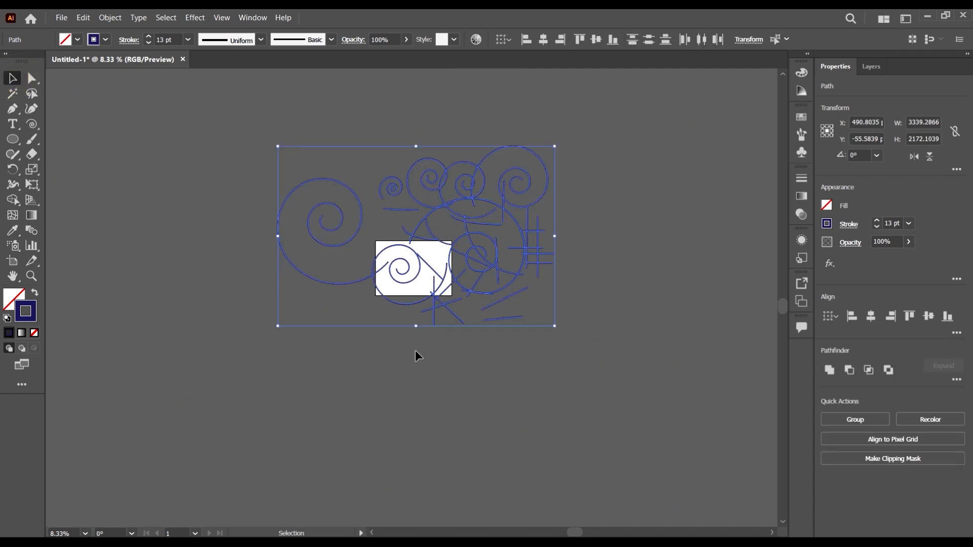
{"action": "key", "text": "Delete"}
Draw a square rectangular grid of six by six cells in the empty area to the upper left of the artboard.
{"action": "left_click", "coordinate": [36, 130]}
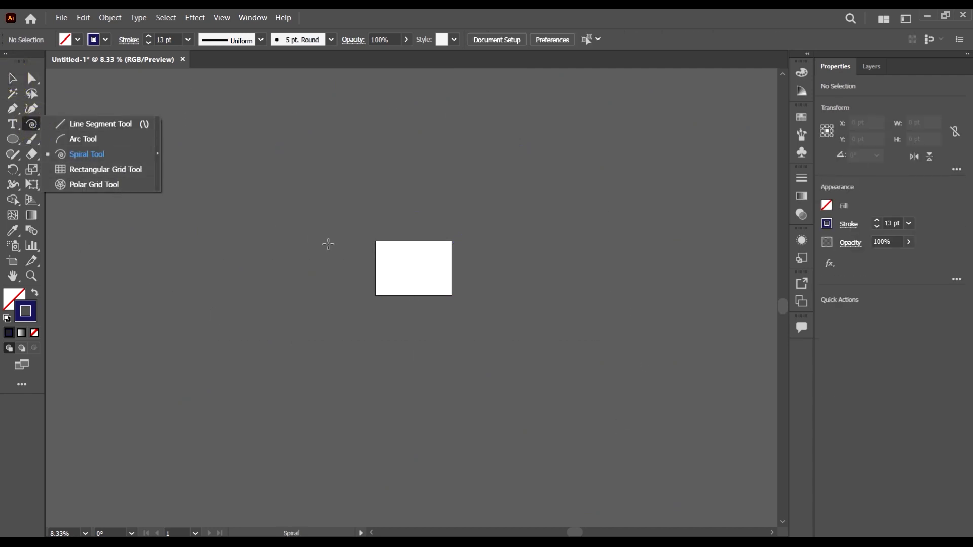
{"action": "scroll", "coordinate": [419, 252], "scroll_direction": "up", "scroll_amount": 1}
{"action": "scroll", "coordinate": [93, 163], "scroll_direction": "up", "scroll_amount": 1}
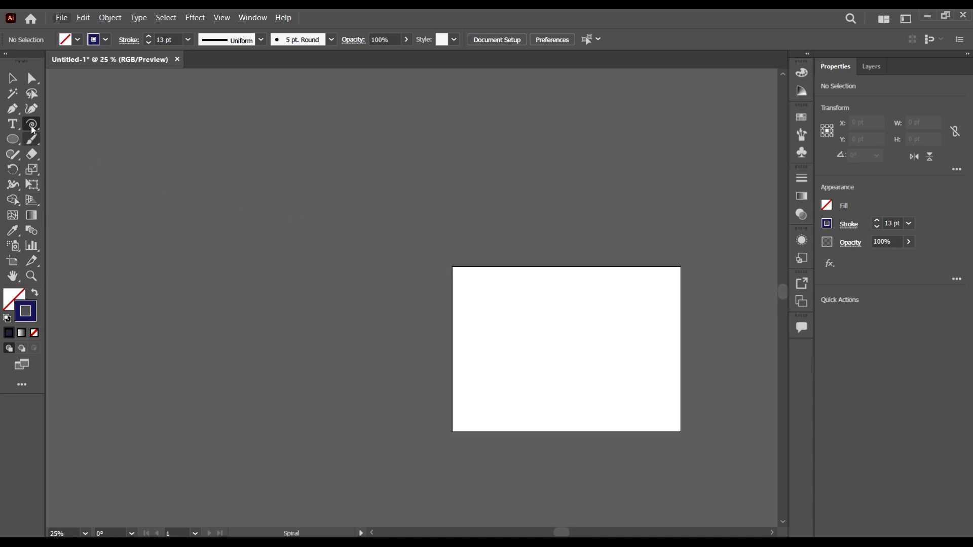
{"action": "left_click", "coordinate": [31, 134]}
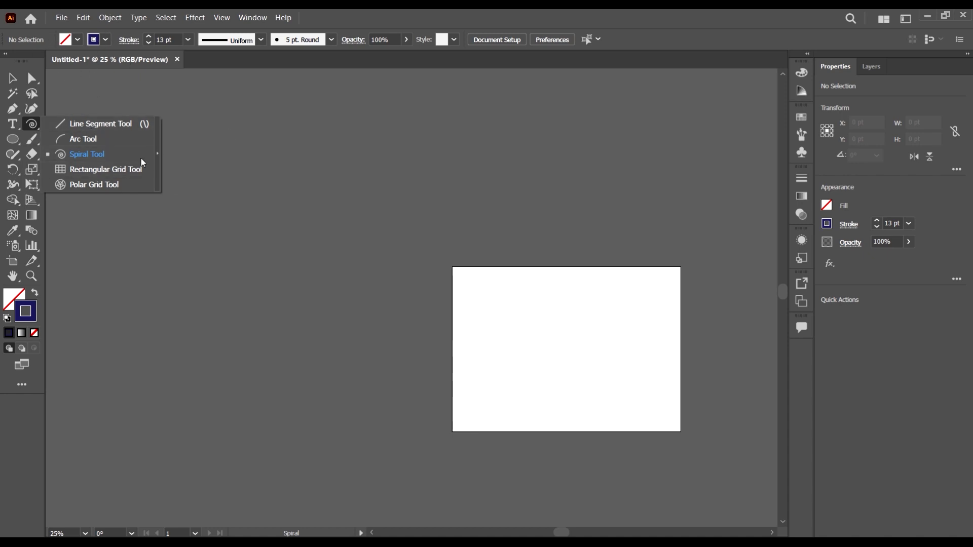
{"action": "left_click", "coordinate": [82, 169]}
{"action": "left_click_drag", "start_coordinate": [172, 187], "coordinate": [274, 286]}
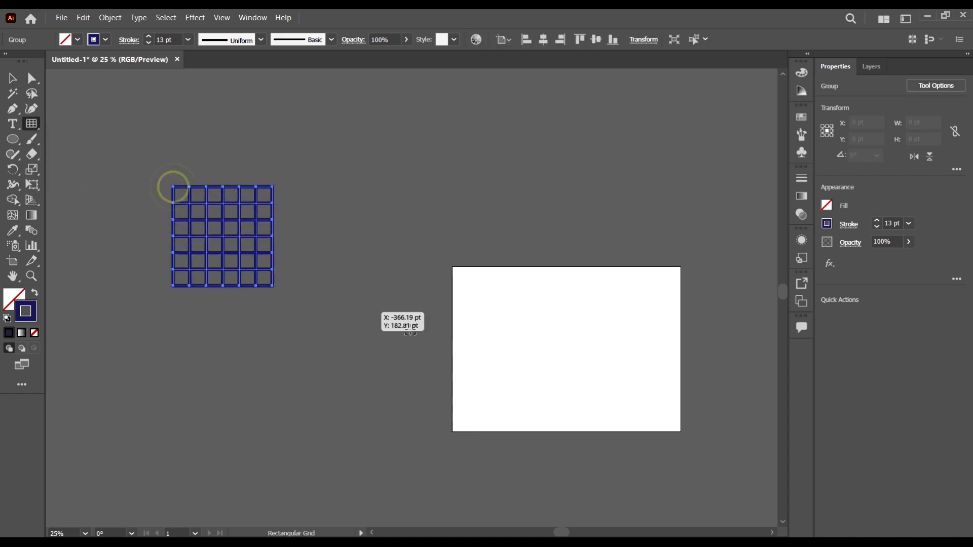
Set the rectangular grid's divider skew to 500% towards the top and 314% towards the right side.
{"action": "double_click", "coordinate": [32, 126]}
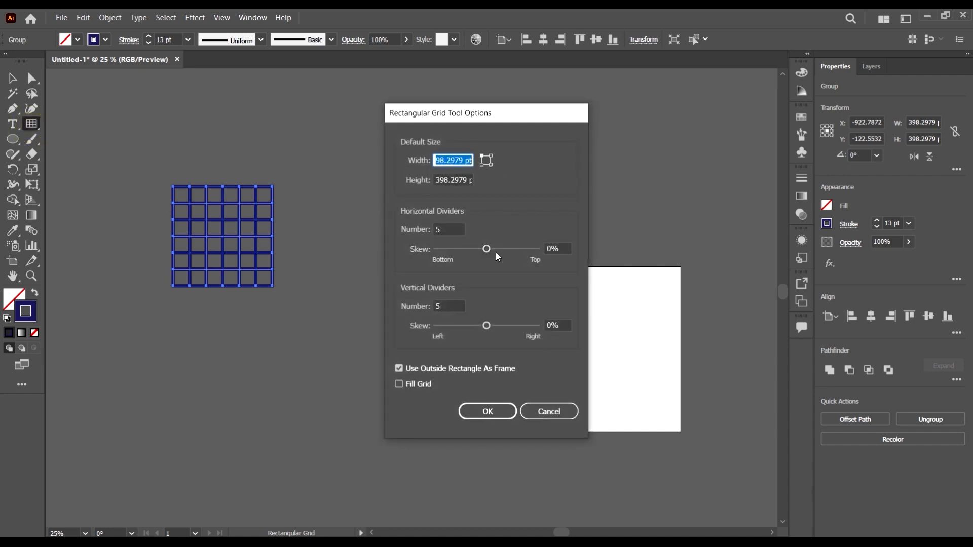
{"action": "left_click_drag", "start_coordinate": [508, 250], "coordinate": [552, 269]}
{"action": "left_click", "coordinate": [518, 328]}
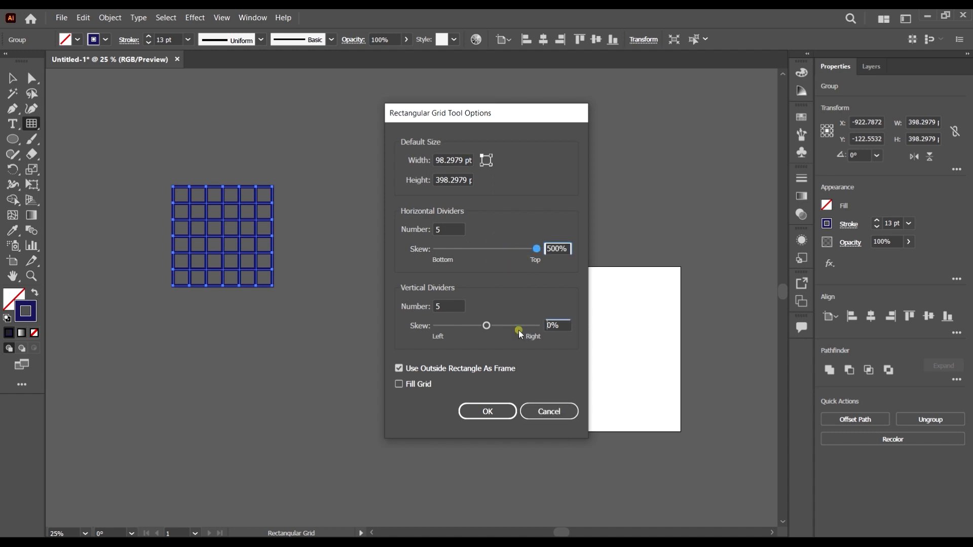
{"action": "left_click", "coordinate": [475, 417]}
Draw six square skewed rectangular grids above, beside and over the artboard, the last about 801 pt wide.
{"action": "left_click_drag", "start_coordinate": [341, 141], "coordinate": [449, 250]}
{"action": "left_click_drag", "start_coordinate": [512, 154], "coordinate": [628, 271]}
{"action": "left_click_drag", "start_coordinate": [360, 404], "coordinate": [246, 290]}
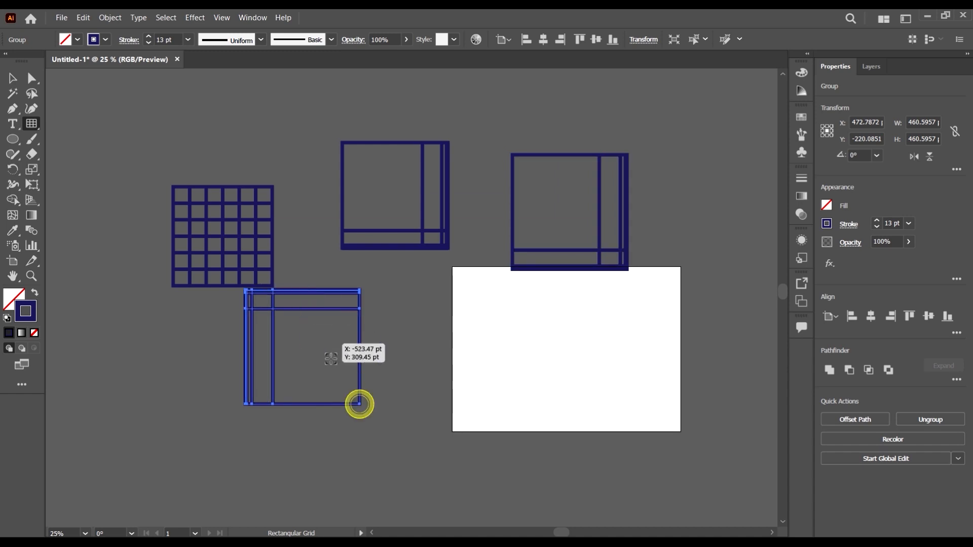
{"action": "left_click_drag", "start_coordinate": [416, 469], "coordinate": [339, 392]}
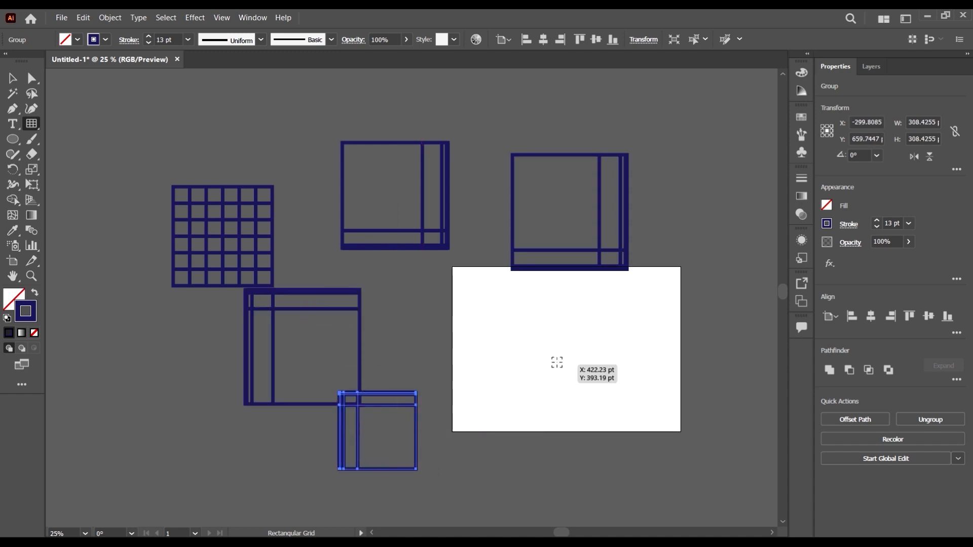
{"action": "left_click_drag", "start_coordinate": [562, 363], "coordinate": [675, 475]}
{"action": "scroll", "coordinate": [373, 263], "scroll_direction": "right", "scroll_amount": 1}
{"action": "scroll", "coordinate": [326, 220], "scroll_direction": "down", "scroll_amount": 2}
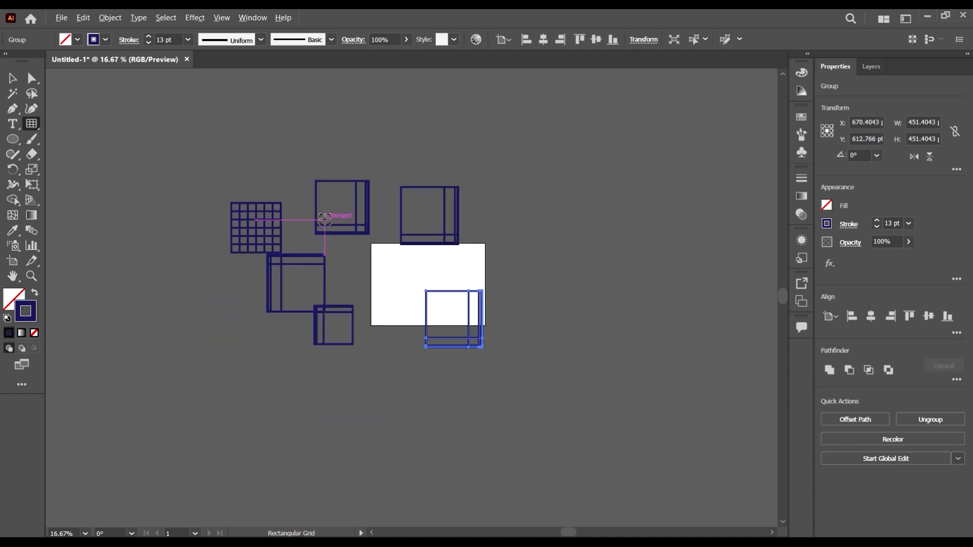
{"action": "left_click_drag", "start_coordinate": [515, 207], "coordinate": [616, 307]}
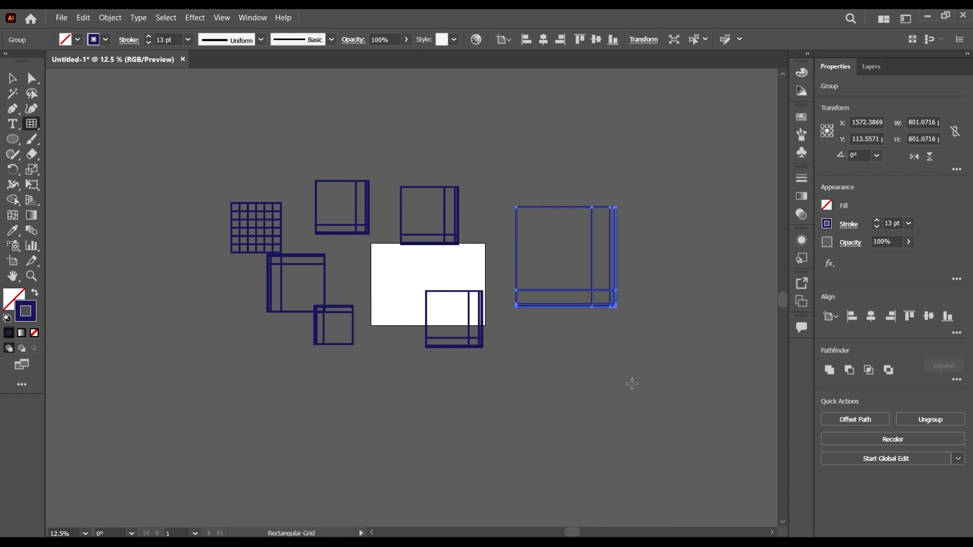
Delete all the rectangular grids on and around the artboard.
{"action": "left_click", "coordinate": [32, 124]}
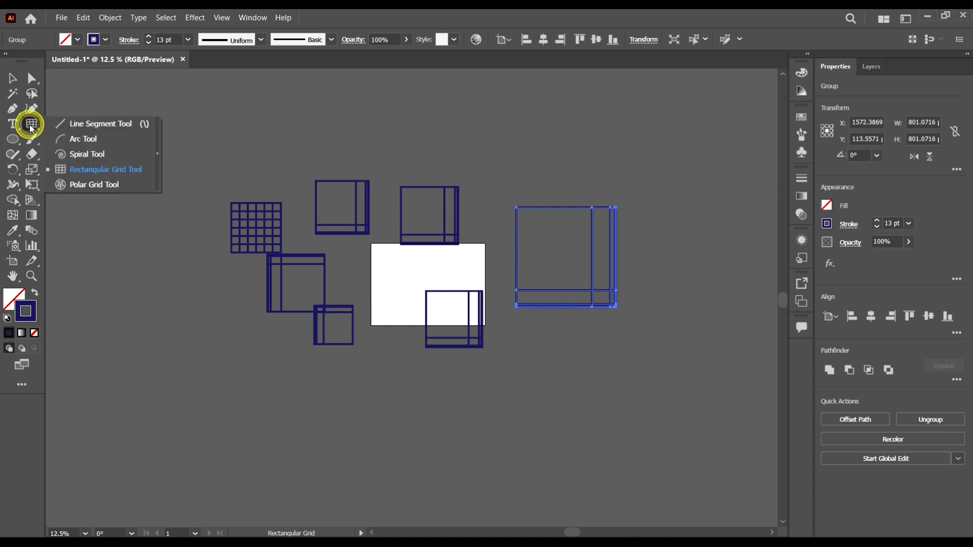
{"action": "left_click", "coordinate": [115, 169]}
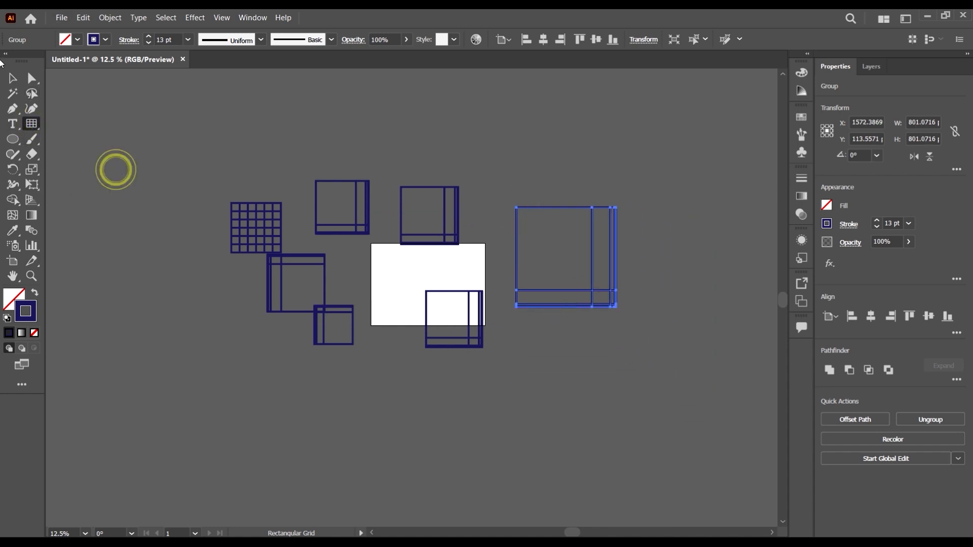
{"action": "left_click", "coordinate": [14, 80]}
{"action": "left_click_drag", "start_coordinate": [650, 409], "coordinate": [189, 63]}
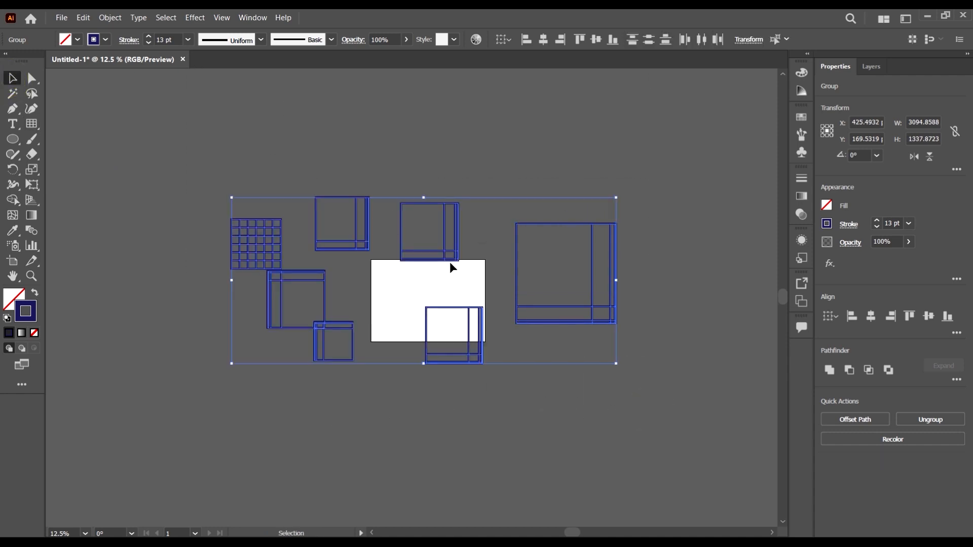
{"action": "key", "text": "Delete"}
Set the rectangular grid's vertical divider skew to 500% and draw a square grid about 1172 pt wide overlapping the artboard's left edge.
{"action": "double_click", "coordinate": [32, 123]}
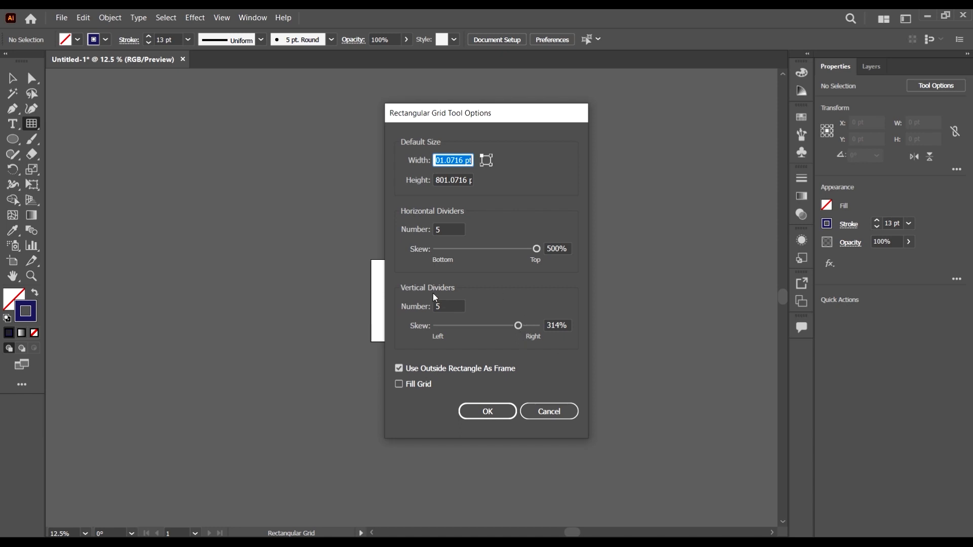
{"action": "left_click_drag", "start_coordinate": [518, 325], "coordinate": [538, 325]}
{"action": "left_click", "coordinate": [489, 412]}
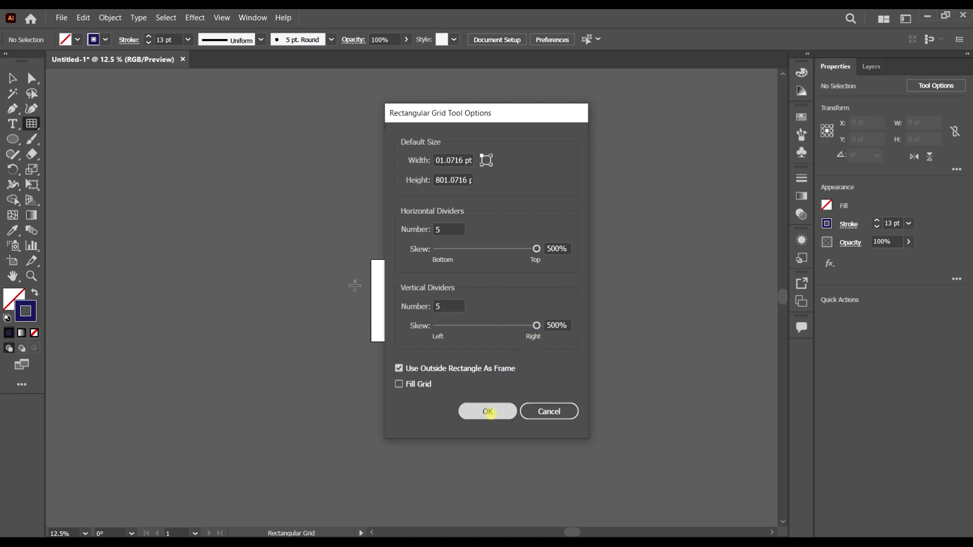
{"action": "left_click_drag", "start_coordinate": [37, 125], "coordinate": [86, 167]}
{"action": "left_click_drag", "start_coordinate": [234, 206], "coordinate": [380, 351]}
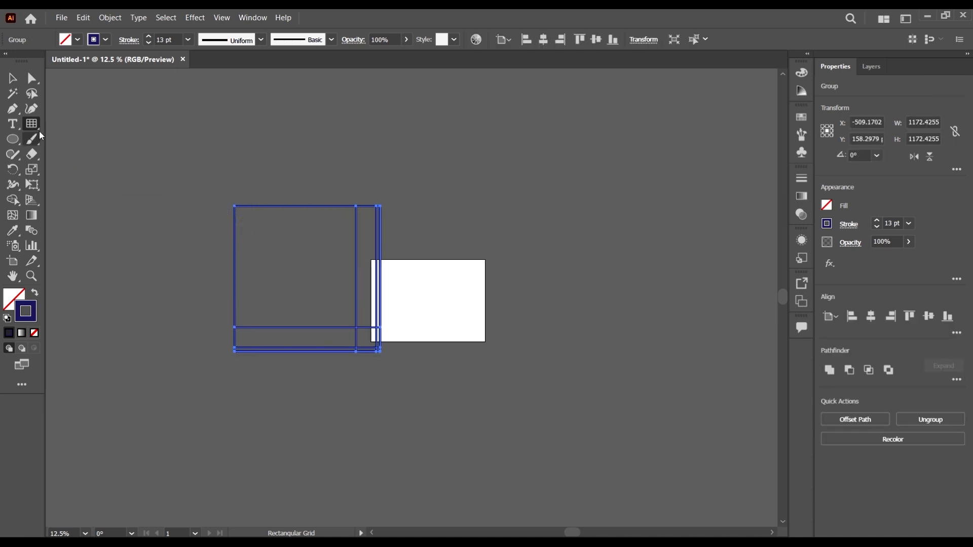
Draw a circular polar grid about 1160 pt wide beside the artboard's right edge.
{"action": "left_click_drag", "start_coordinate": [32, 124], "coordinate": [85, 186]}
{"action": "left_click_drag", "start_coordinate": [484, 193], "coordinate": [630, 339]}
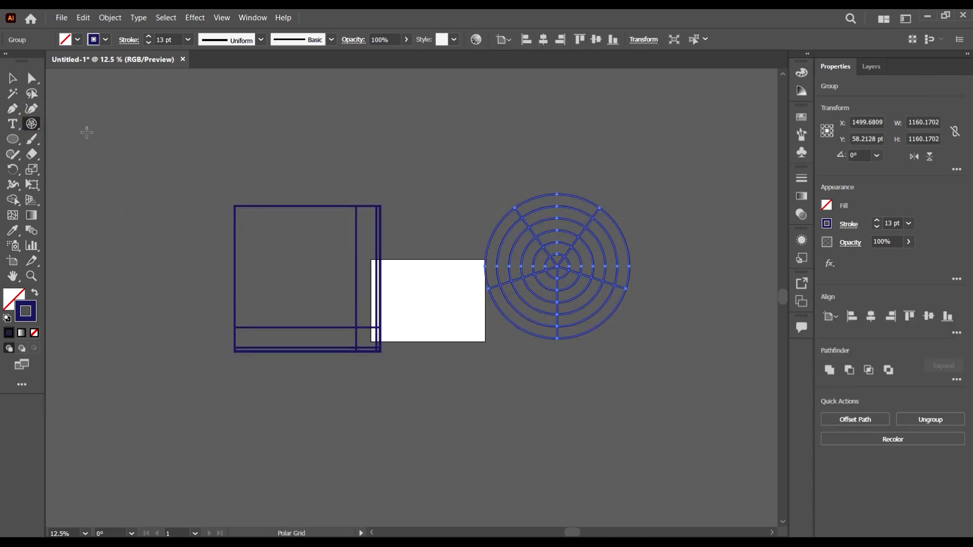
Delete the rectangular grid and the polar grid.
{"action": "left_click", "coordinate": [12, 78]}
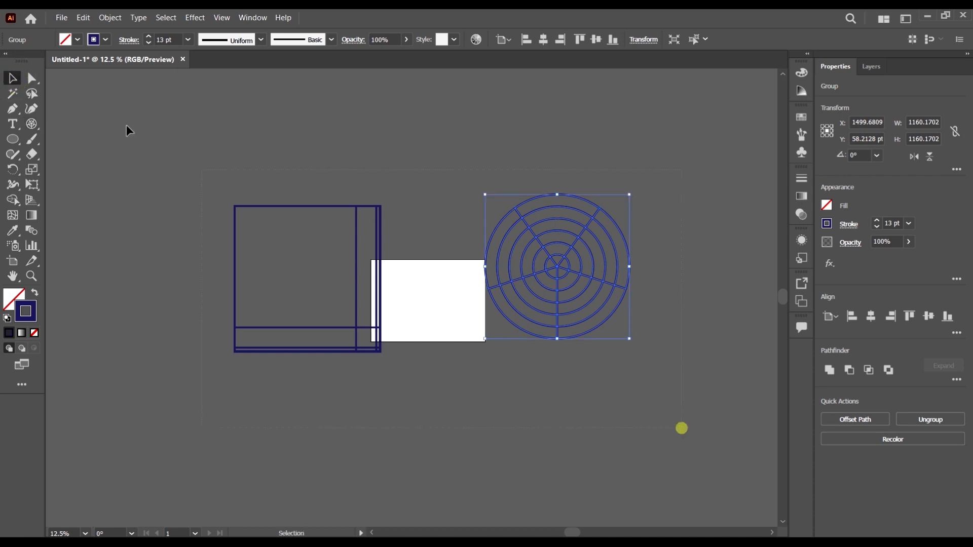
{"action": "left_click_drag", "start_coordinate": [681, 428], "coordinate": [414, 186]}
{"action": "key", "text": "Delete"}
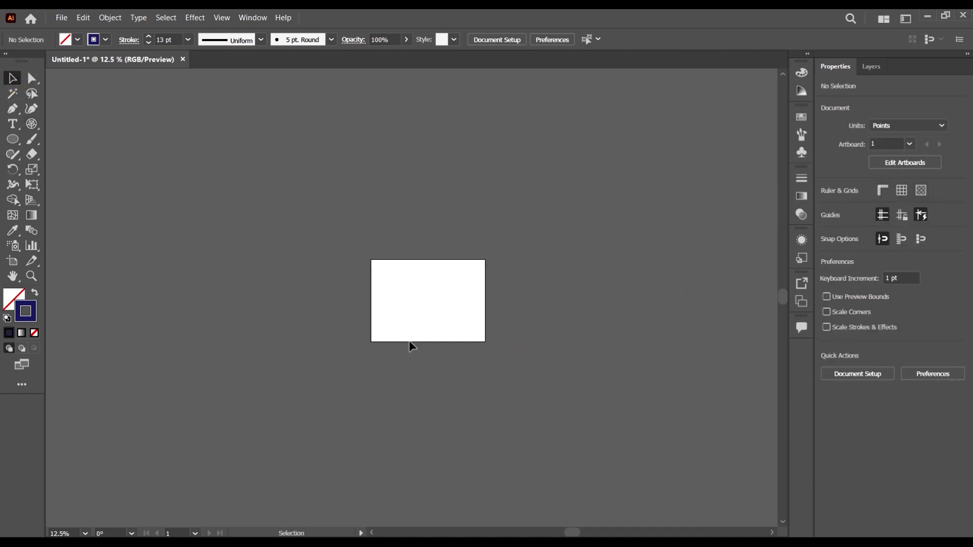
Draw a 15-pointed star about 572 pt wide in the empty area to the upper left of the artboard.
{"action": "scroll", "coordinate": [429, 299], "scroll_direction": "up", "scroll_amount": 2}
{"action": "scroll", "coordinate": [453, 275], "scroll_direction": "up", "scroll_amount": 1}
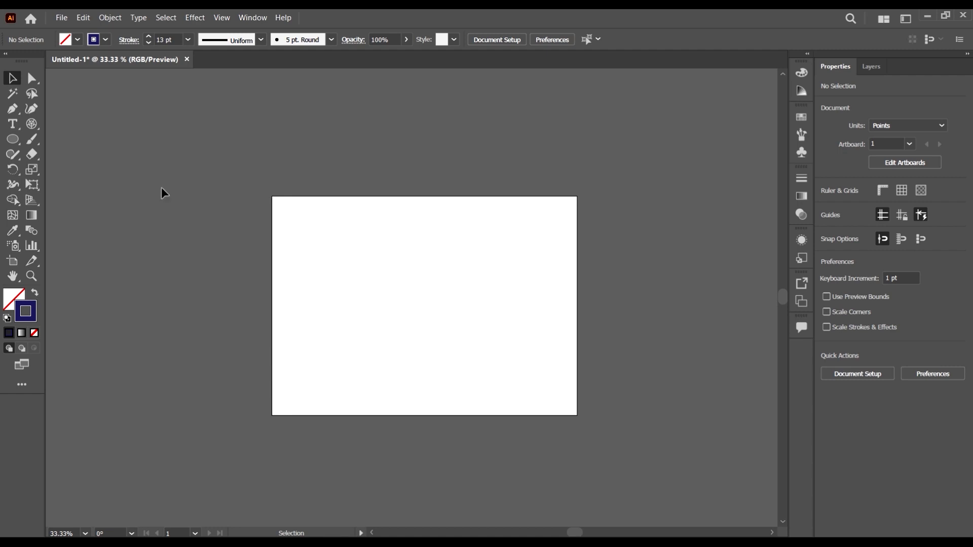
{"action": "left_click", "coordinate": [13, 139]}
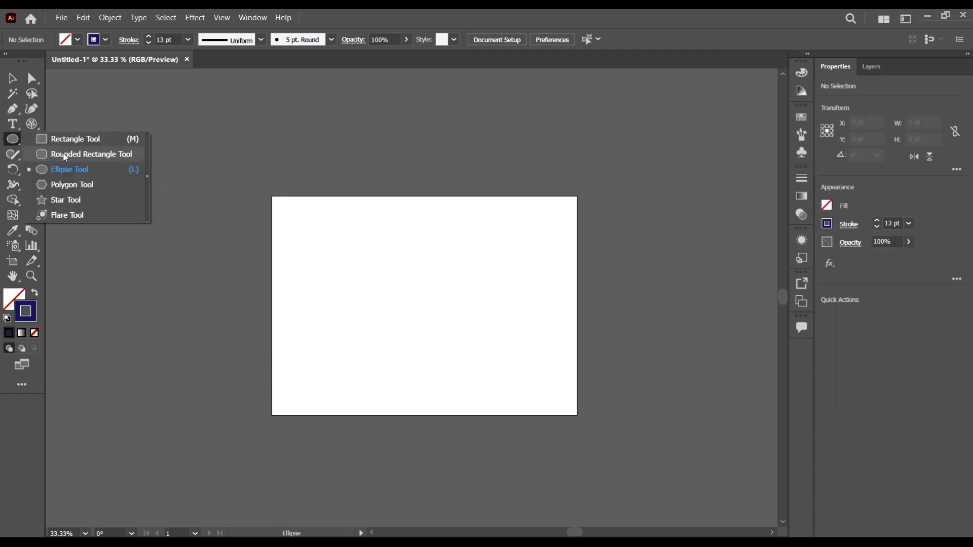
{"action": "left_click", "coordinate": [97, 199]}
{"action": "left_click_drag", "start_coordinate": [159, 217], "coordinate": [266, 230]}
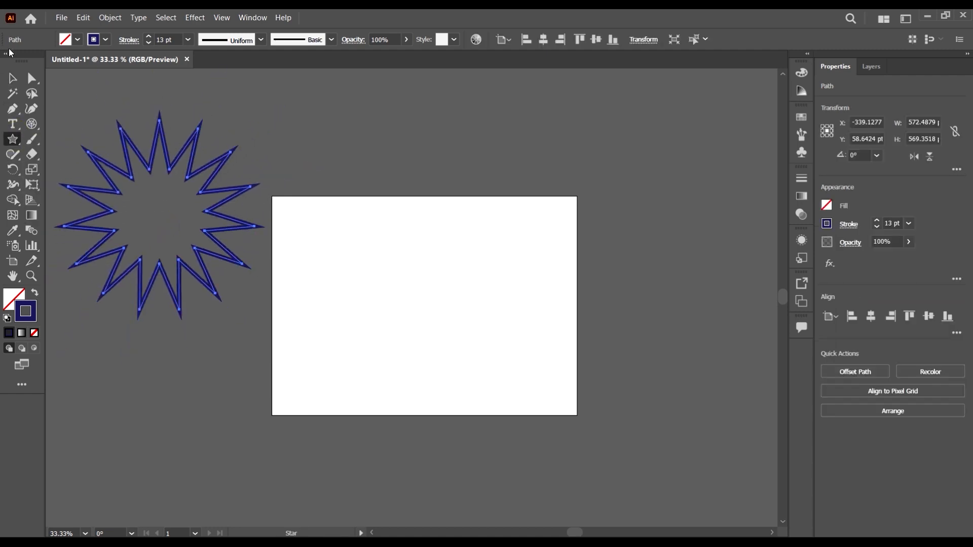
Move the star onto the artboard and fill it with light blue.
{"action": "key", "text": "v"}
{"action": "left_click_drag", "start_coordinate": [204, 178], "coordinate": [305, 218]}
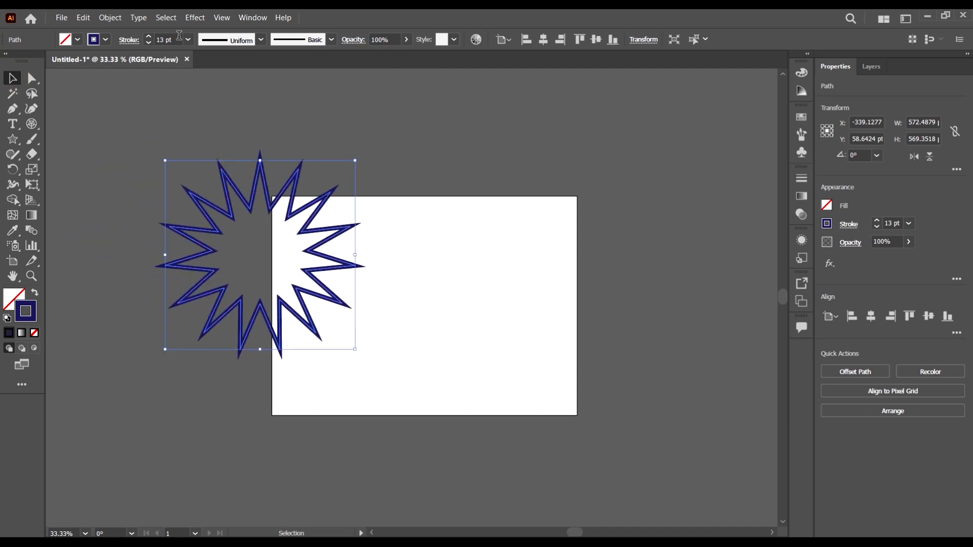
{"action": "left_click", "coordinate": [77, 40]}
{"action": "left_click", "coordinate": [70, 62]}
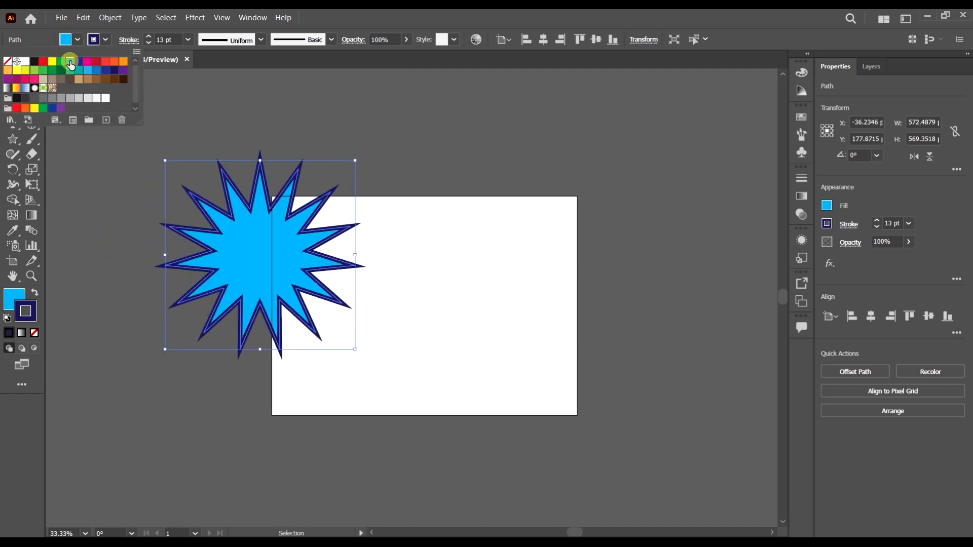
{"action": "left_click", "coordinate": [506, 168]}
{"action": "left_click_drag", "start_coordinate": [314, 223], "coordinate": [464, 270]}
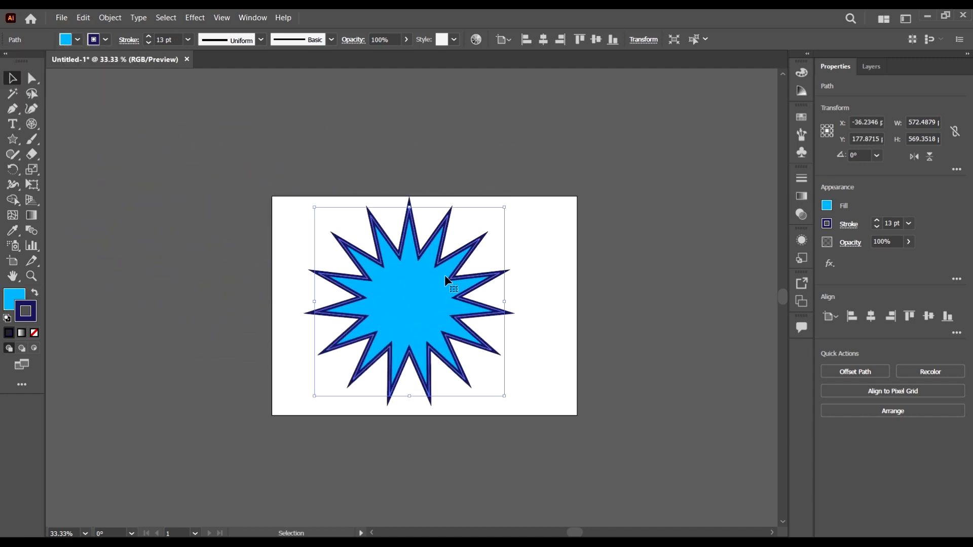
Scale the star down to about 396 pt wide within the artboard.
{"action": "left_click", "coordinate": [523, 257]}
{"action": "key", "text": "ctrl+equal"}
{"action": "key", "text": "ctrl+equal"}
{"action": "left_click", "coordinate": [405, 294]}
{"action": "key", "text": "ctrl+minus"}
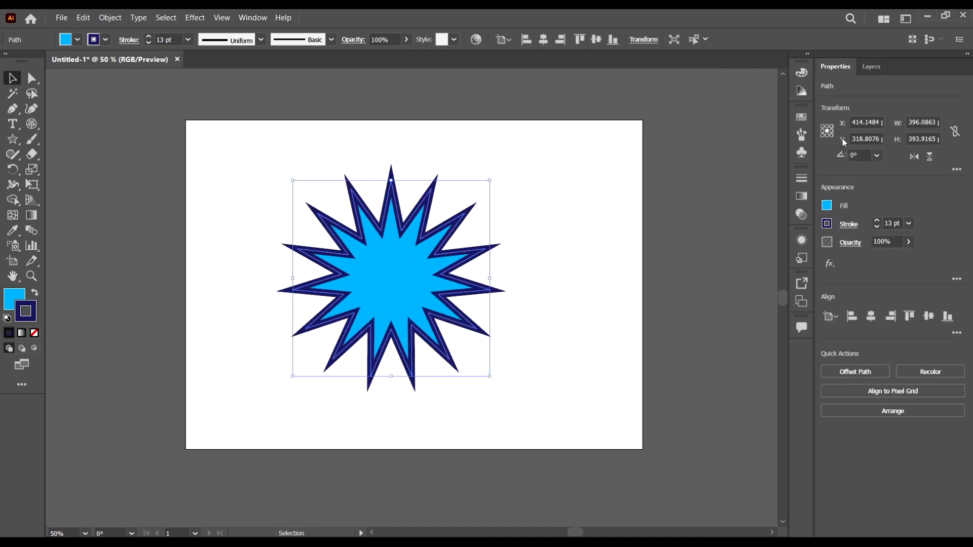
{"action": "key", "text": "alt"}
Examine the fill and stroke colour choices in the star's appearance settings without changing them.
{"action": "left_click", "coordinate": [825, 204]}
{"action": "left_click", "coordinate": [871, 202]}
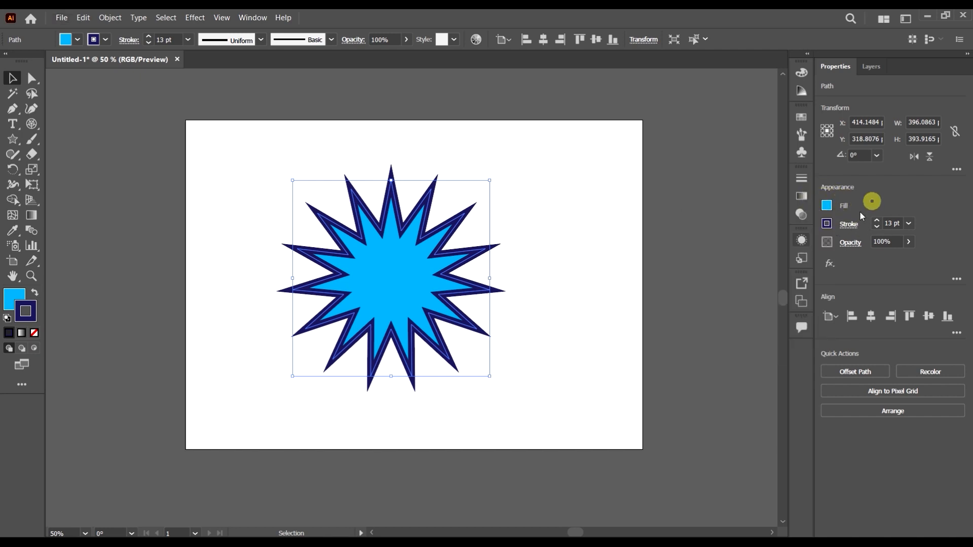
{"action": "left_click", "coordinate": [828, 223]}
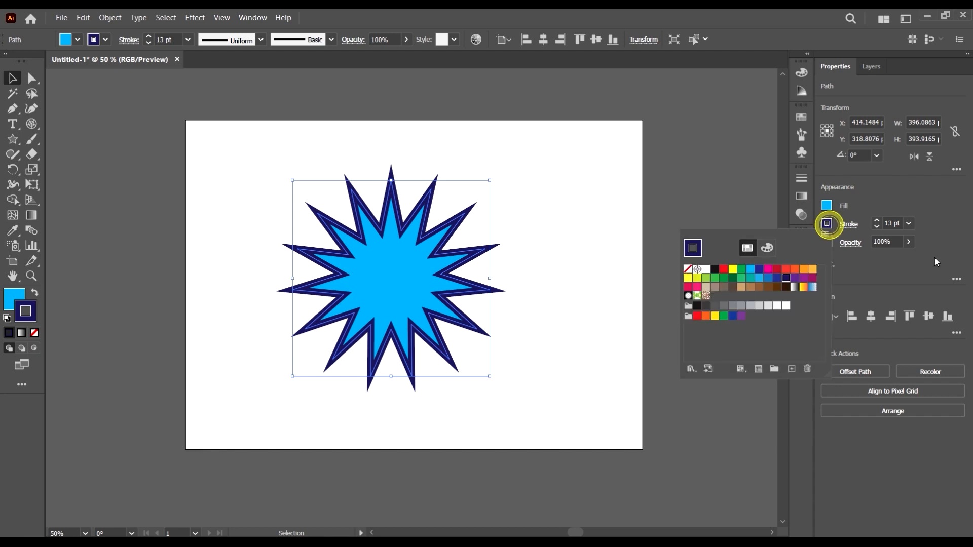
{"action": "left_click", "coordinate": [891, 190]}
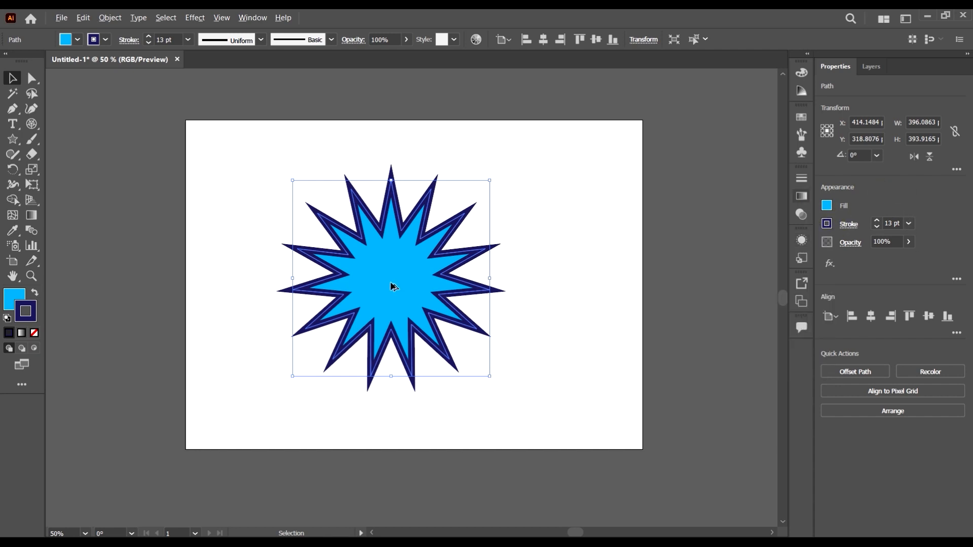
Open the Stroke settings for the star and detach them as a floating panel beside the artboard.
{"action": "scroll", "coordinate": [355, 276], "scroll_direction": "up", "scroll_amount": 1}
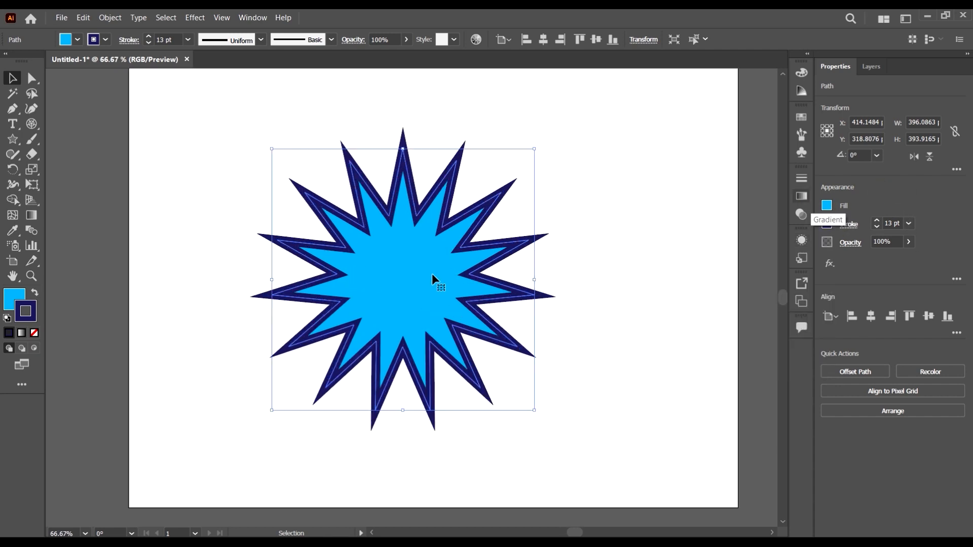
{"action": "left_click", "coordinate": [802, 178]}
{"action": "scroll", "coordinate": [457, 258], "scroll_direction": "down", "scroll_amount": 2}
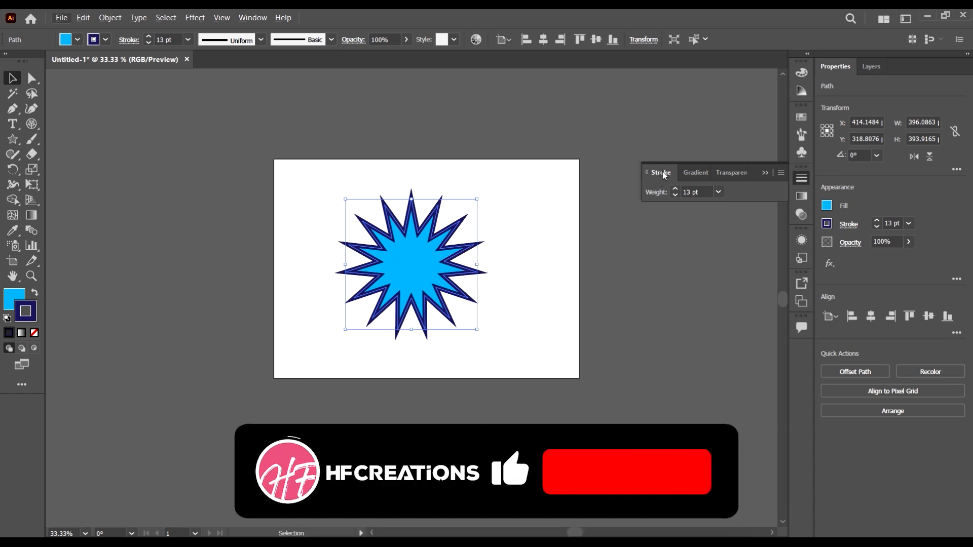
{"action": "mouse_move", "coordinate": [659, 174]}
{"action": "left_mouse_down"}
{"action": "mouse_move", "coordinate": [642, 284]}
{"action": "mouse_move", "coordinate": [622, 258]}
{"action": "mouse_move", "coordinate": [627, 284]}
{"action": "mouse_move", "coordinate": [696, 184]}
{"action": "left_mouse_up"}
{"action": "left_click", "coordinate": [767, 173]}
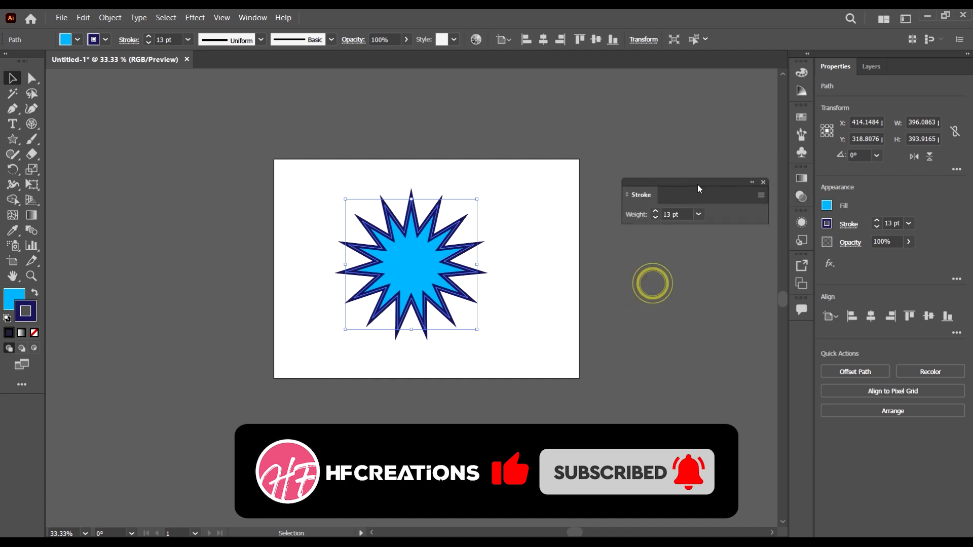
Increase the star's stroke weight to 20 pt.
{"action": "left_click", "coordinate": [654, 215]}
{"action": "left_click", "coordinate": [654, 215]}
{"action": "left_click", "coordinate": [654, 215]}
{"action": "left_click", "coordinate": [655, 215]}
{"action": "left_click", "coordinate": [655, 215]}
{"action": "left_click", "coordinate": [654, 215]}
{"action": "left_click", "coordinate": [655, 215]}
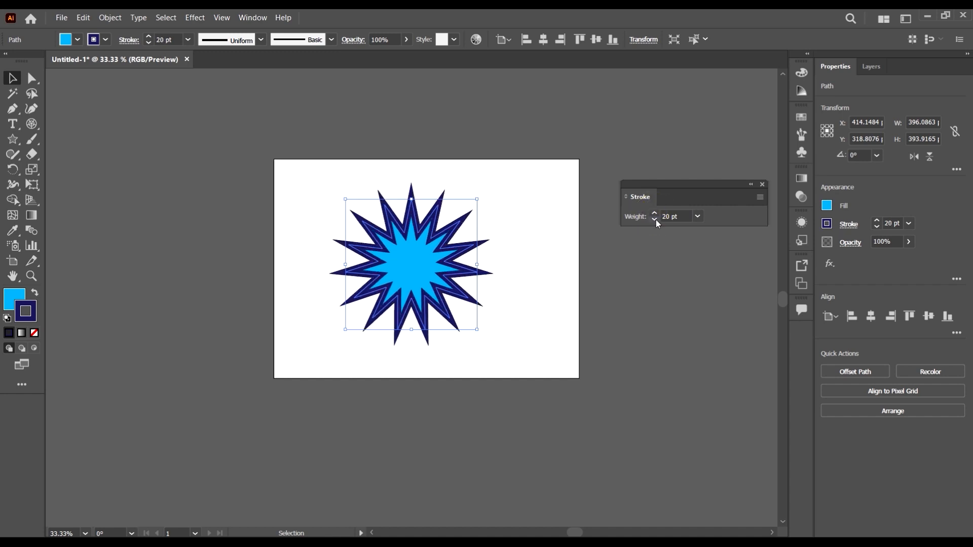
Reduce the star's stroke weight to 6 pt.
{"action": "left_click", "coordinate": [654, 220]}
{"action": "left_click", "coordinate": [654, 219]}
{"action": "left_click", "coordinate": [655, 220]}
{"action": "left_click", "coordinate": [654, 220]}
{"action": "left_click", "coordinate": [654, 220]}
{"action": "left_click", "coordinate": [654, 219]}
{"action": "left_click", "coordinate": [654, 219]}
{"action": "left_click", "coordinate": [654, 220]}
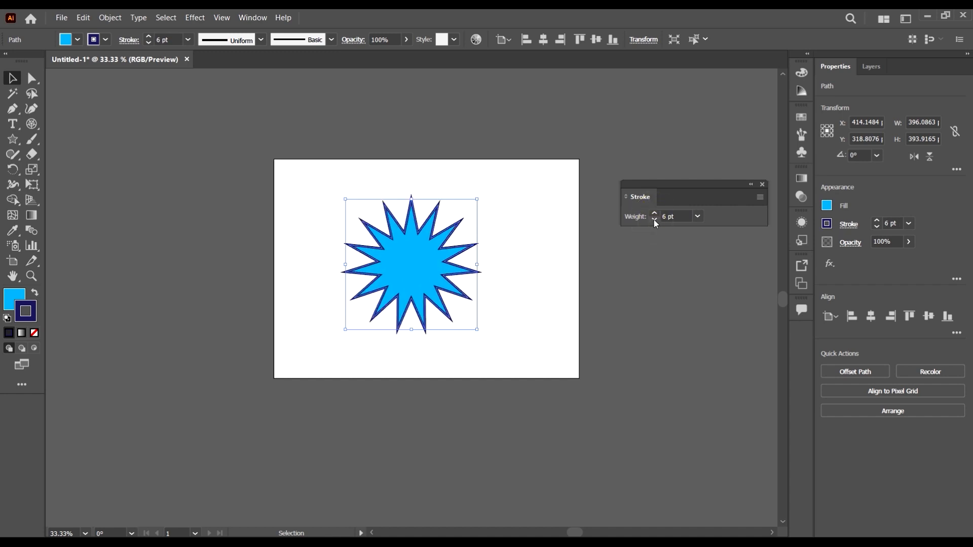
Set the star's stroke weight to 18 pt.
{"action": "left_click", "coordinate": [655, 213]}
{"action": "left_click", "coordinate": [654, 213]}
{"action": "left_click", "coordinate": [654, 213]}
{"action": "left_click", "coordinate": [654, 213]}
{"action": "left_click", "coordinate": [654, 213]}
{"action": "left_click", "coordinate": [654, 213]}
{"action": "left_click", "coordinate": [654, 213]}
{"action": "left_click", "coordinate": [654, 214]}
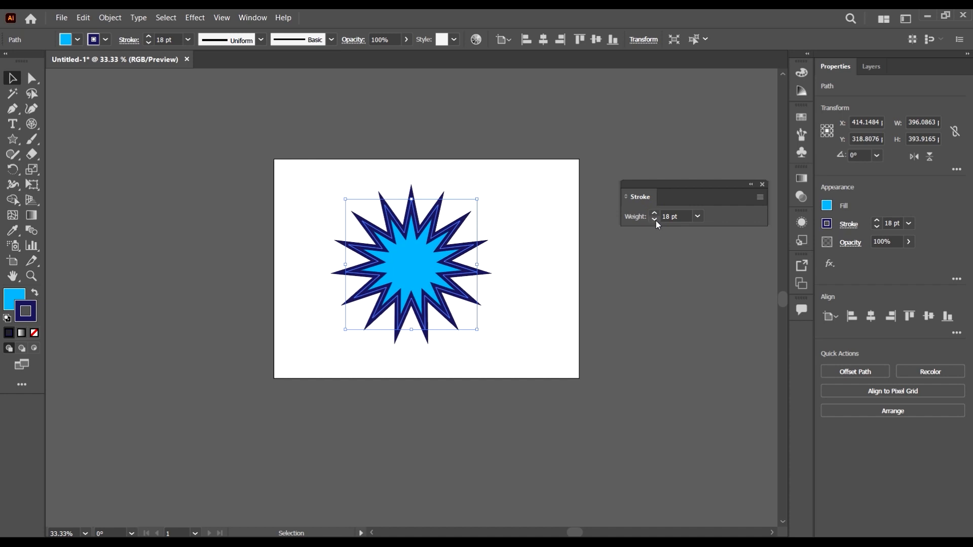
Show the full set of Stroke options and move the floating panel up beside the star.
{"action": "left_click", "coordinate": [759, 197]}
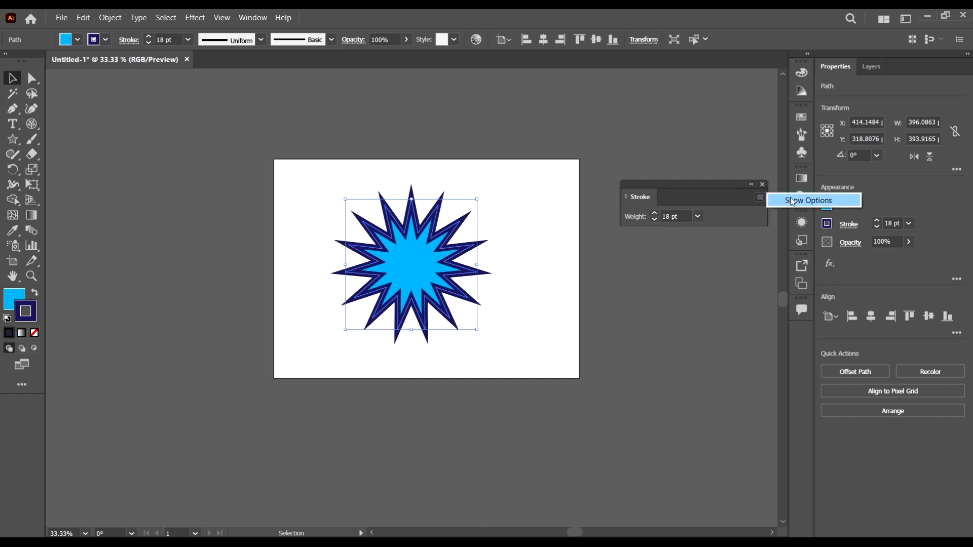
{"action": "left_click", "coordinate": [800, 201]}
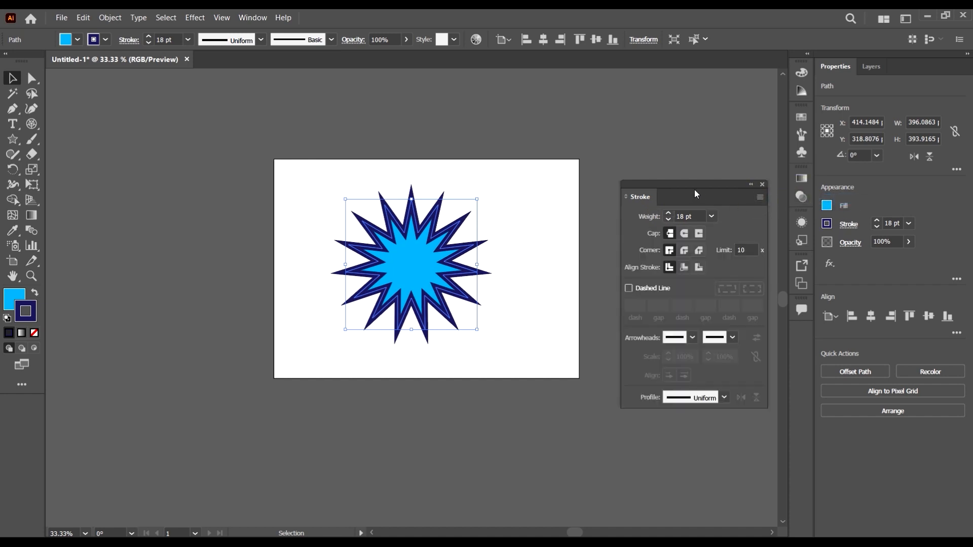
{"action": "left_click_drag", "start_coordinate": [695, 189], "coordinate": [676, 142]}
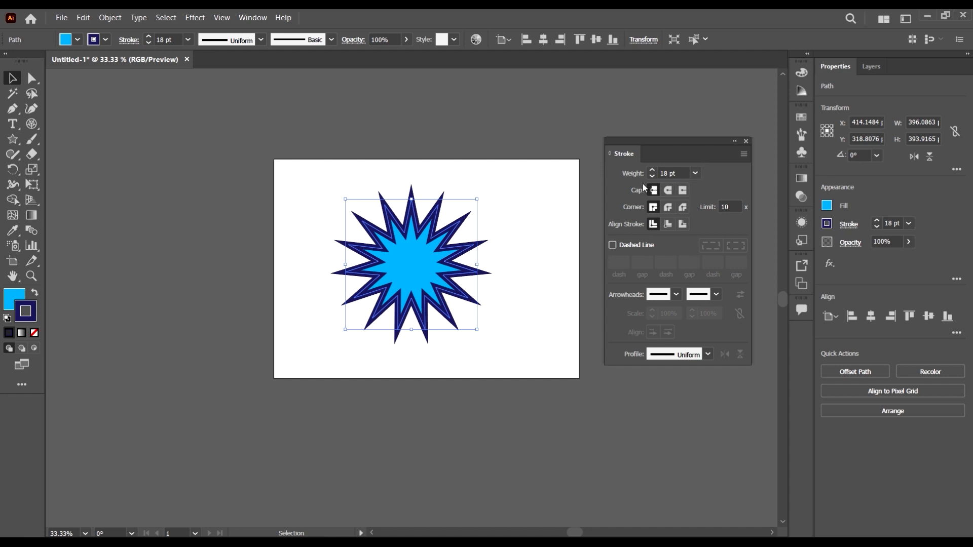
{"action": "scroll", "coordinate": [467, 216], "scroll_direction": "up", "scroll_amount": 2}
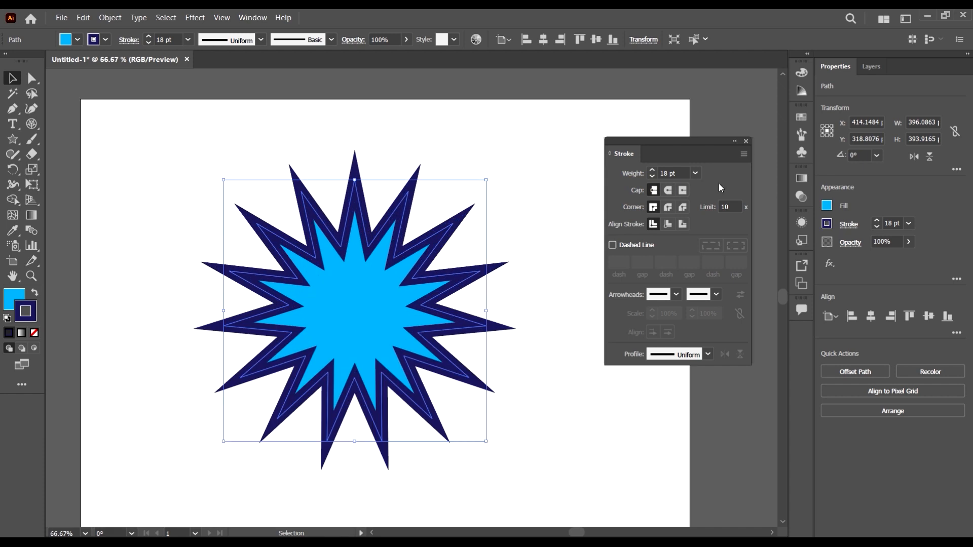
Try Round Cap on the star's stroke, return it to Butt Cap, and change the corners from Round Join to Bevel Join.
{"action": "left_click", "coordinate": [668, 191]}
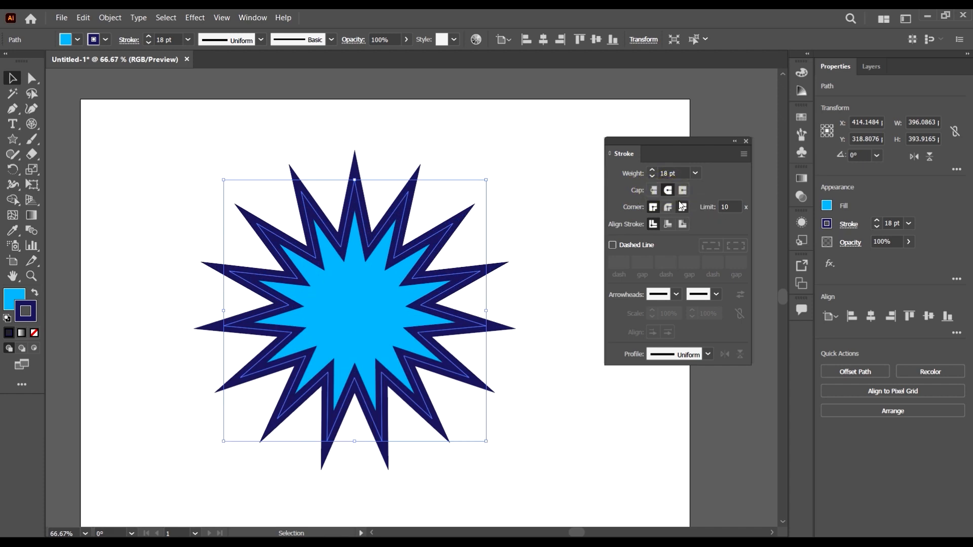
{"action": "left_click", "coordinate": [653, 190]}
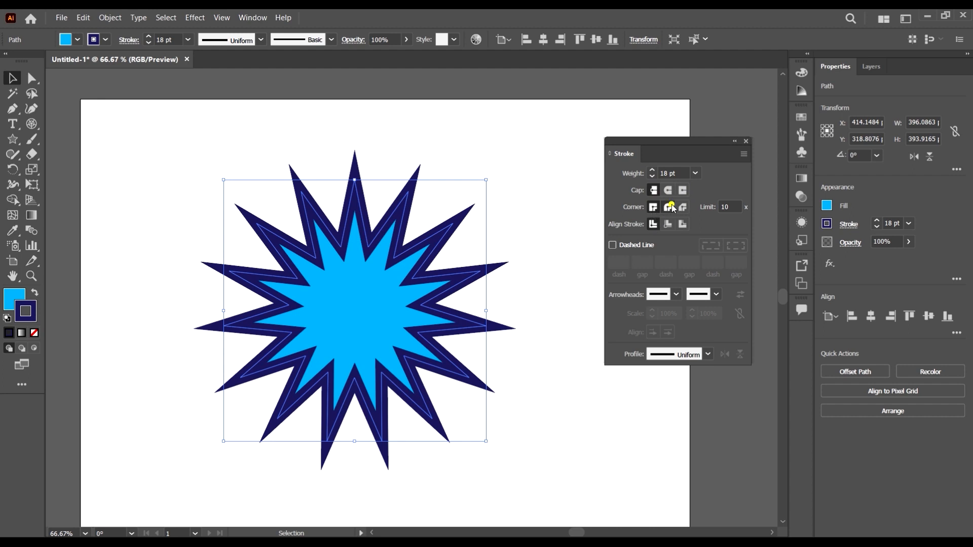
{"action": "left_click", "coordinate": [668, 207]}
{"action": "left_click", "coordinate": [682, 208]}
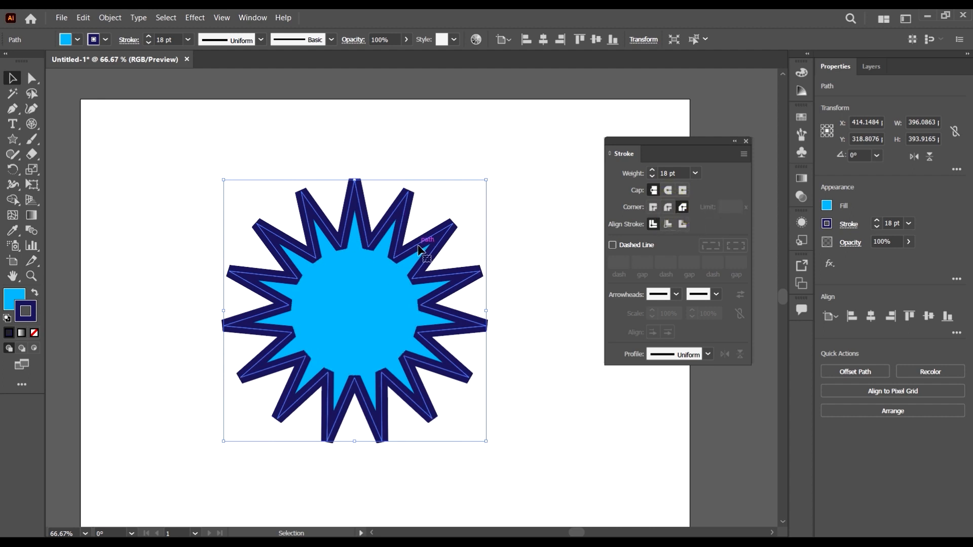
Try Round Cap and Projecting Cap on the bevelled star stroke and restore Butt Cap.
{"action": "left_click", "coordinate": [669, 193]}
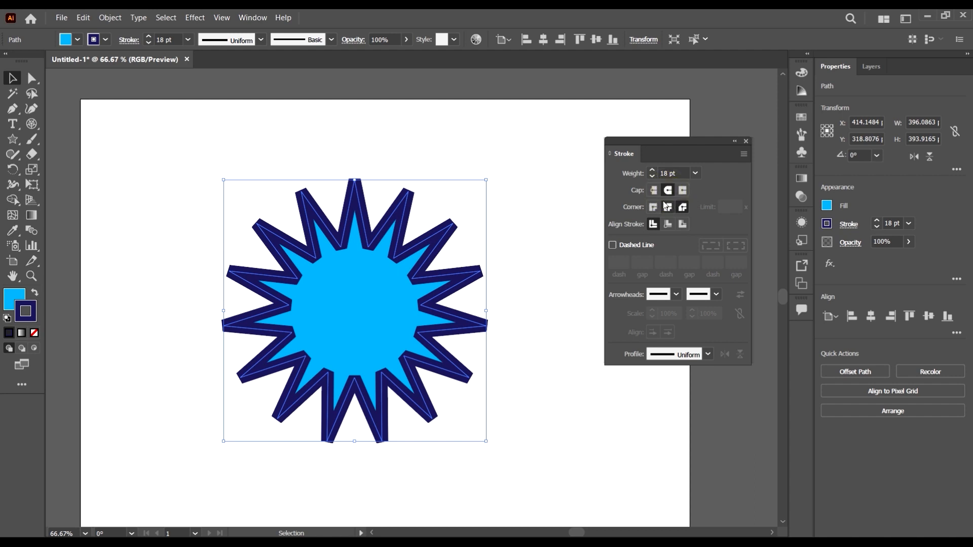
{"action": "left_click", "coordinate": [683, 190]}
{"action": "left_click", "coordinate": [654, 190]}
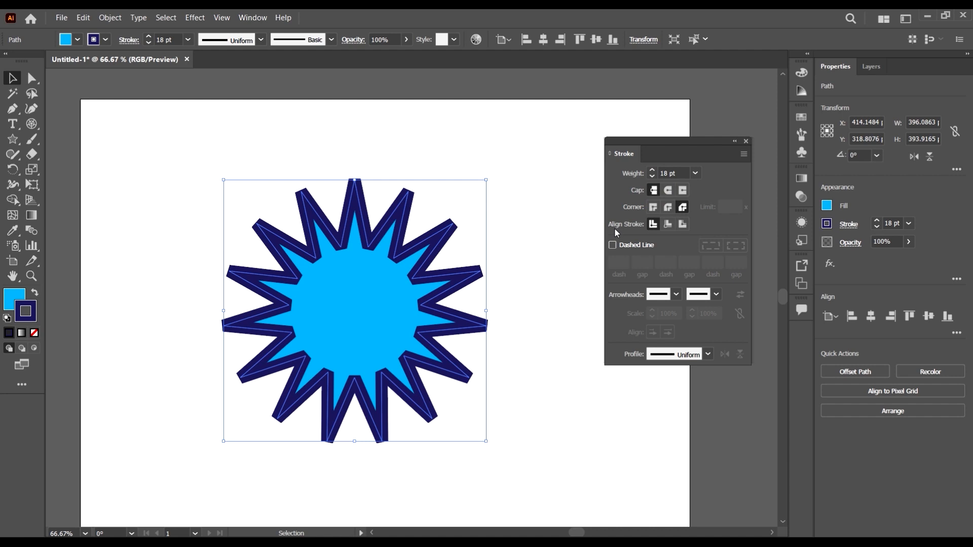
Compare the inside and center stroke alignments on the star and align the stroke to the outside.
{"action": "left_click", "coordinate": [667, 226]}
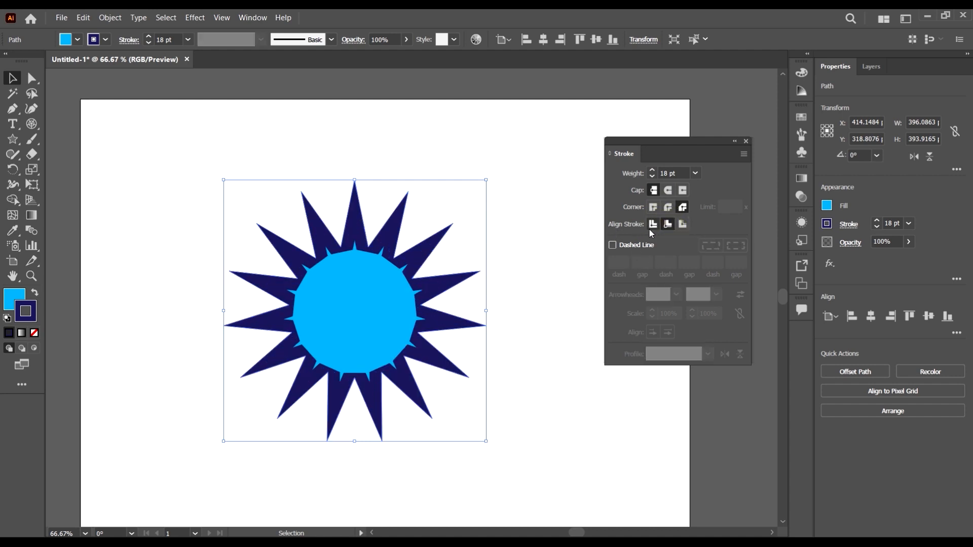
{"action": "left_click", "coordinate": [652, 226]}
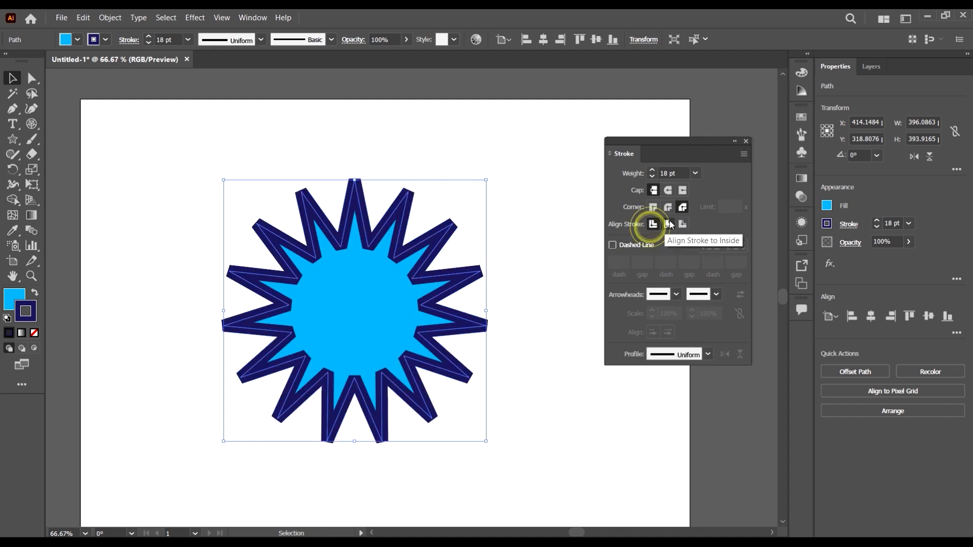
{"action": "left_click", "coordinate": [669, 226]}
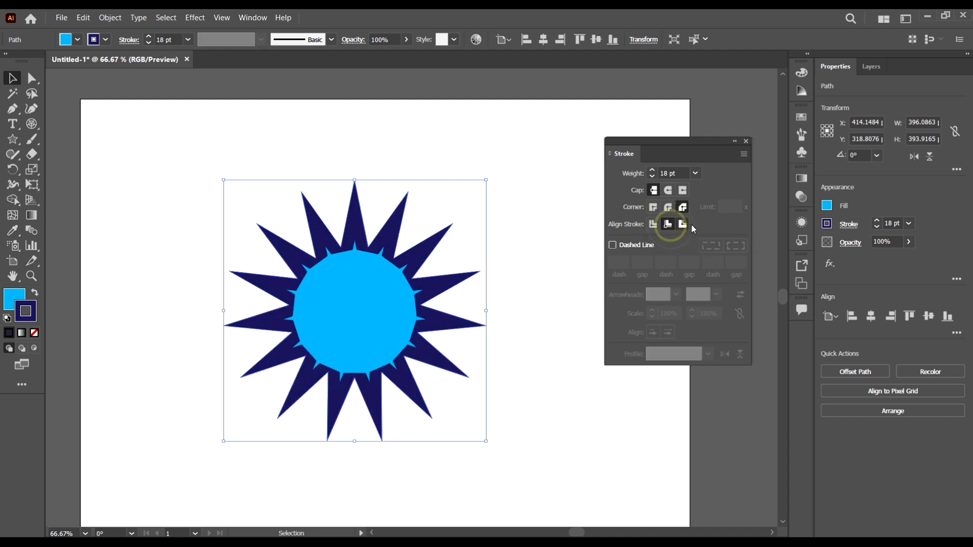
{"action": "left_click", "coordinate": [681, 224]}
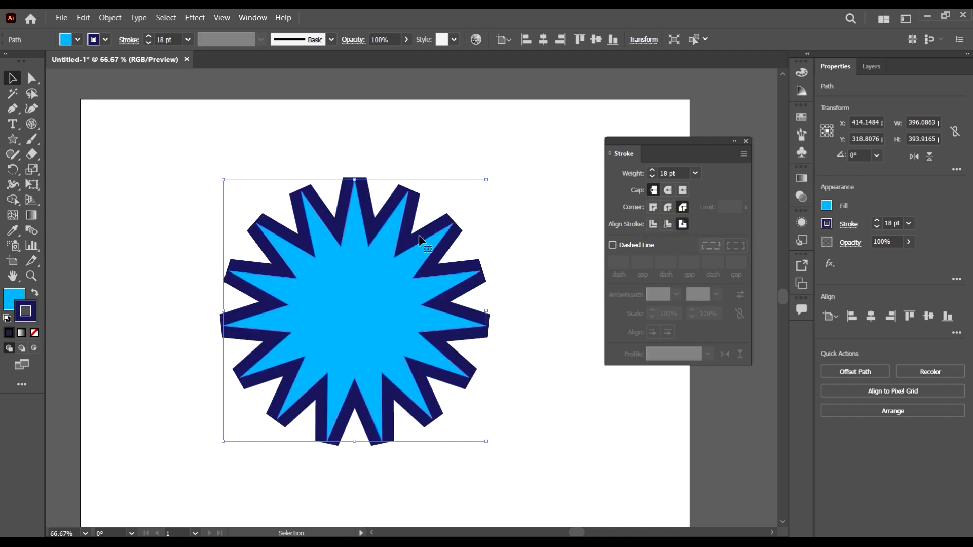
{"action": "scroll", "coordinate": [411, 233], "scroll_direction": "down", "scroll_amount": 3}
{"action": "scroll", "coordinate": [385, 257], "scroll_direction": "up", "scroll_amount": 2}
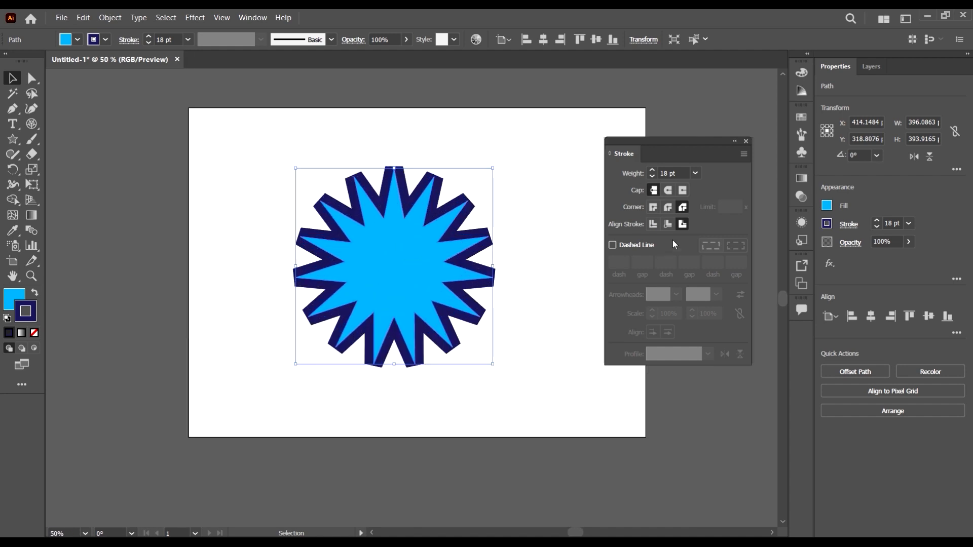
{"action": "scroll", "coordinate": [507, 280], "scroll_direction": "up", "scroll_amount": 1}
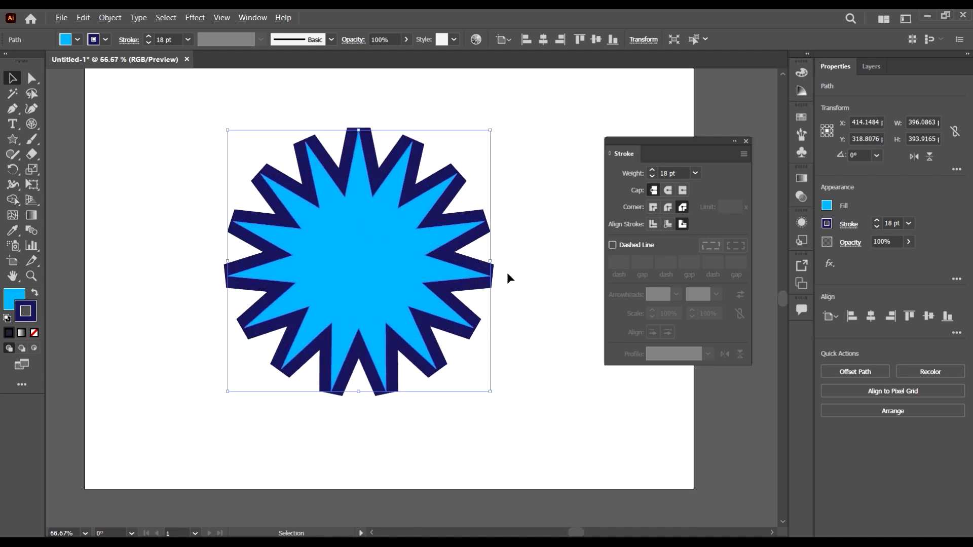
{"action": "left_click", "coordinate": [695, 174]}
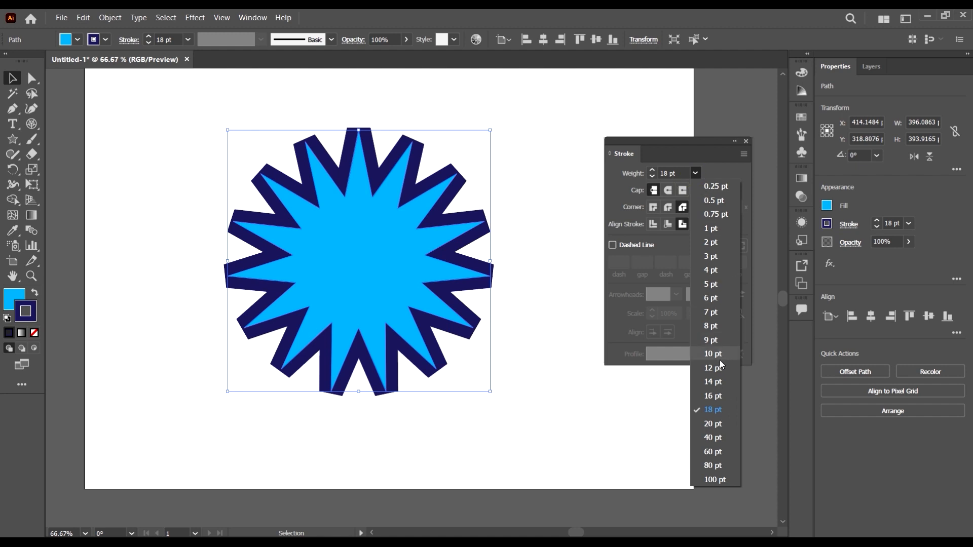
{"action": "left_click", "coordinate": [727, 158]}
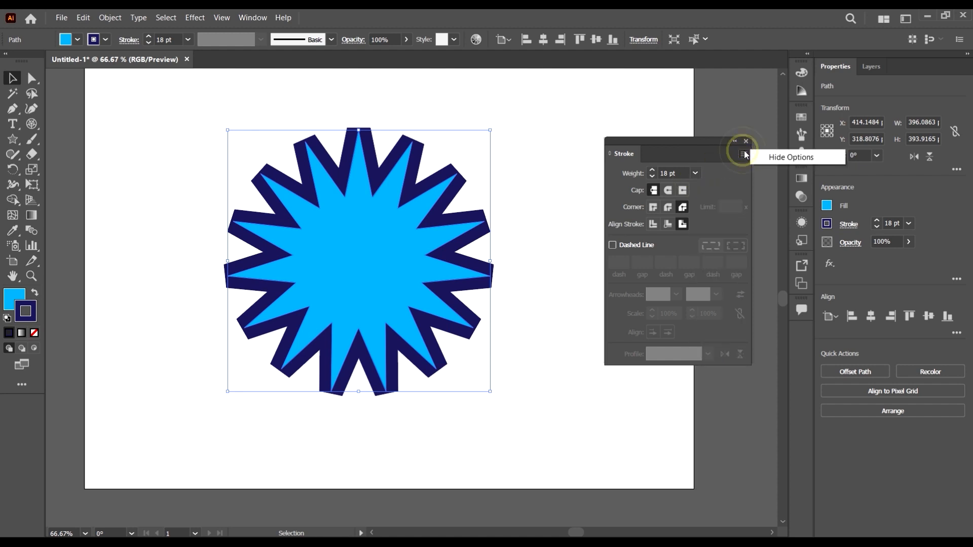
Turn on Dashed Line for the star's stroke, try shorter and longer dashes, and set the first dash to 33 pt.
{"action": "left_click", "coordinate": [613, 246]}
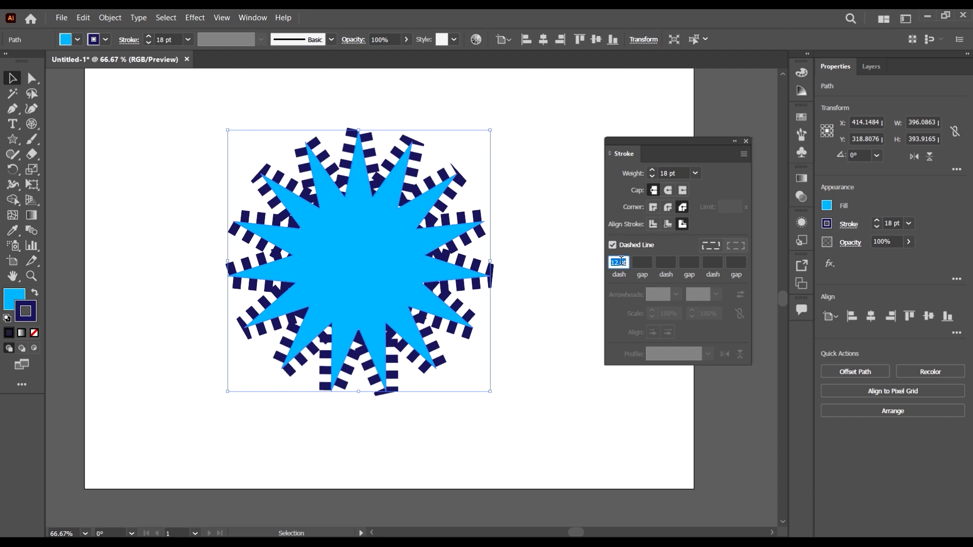
{"action": "scroll", "coordinate": [619, 261], "scroll_direction": "down", "scroll_amount": 12}
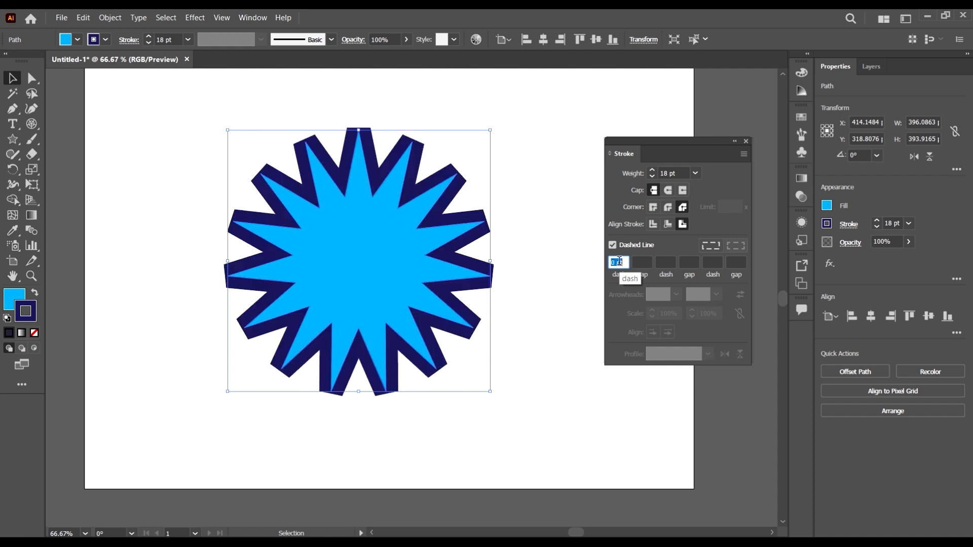
{"action": "scroll", "coordinate": [620, 262], "scroll_direction": "up", "scroll_amount": 12}
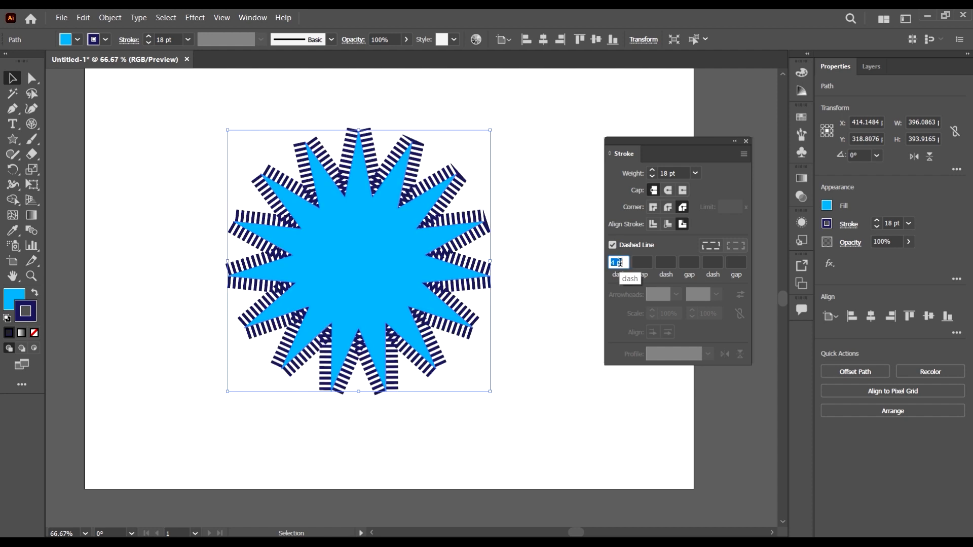
{"action": "scroll", "coordinate": [620, 262], "scroll_direction": "up", "scroll_amount": 18}
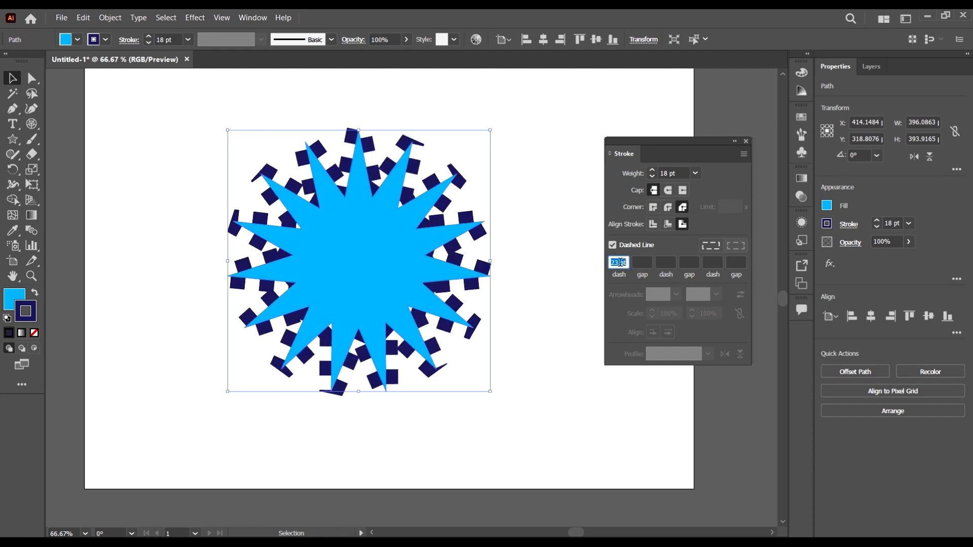
{"action": "scroll", "coordinate": [619, 262], "scroll_direction": "up", "scroll_amount": 2}
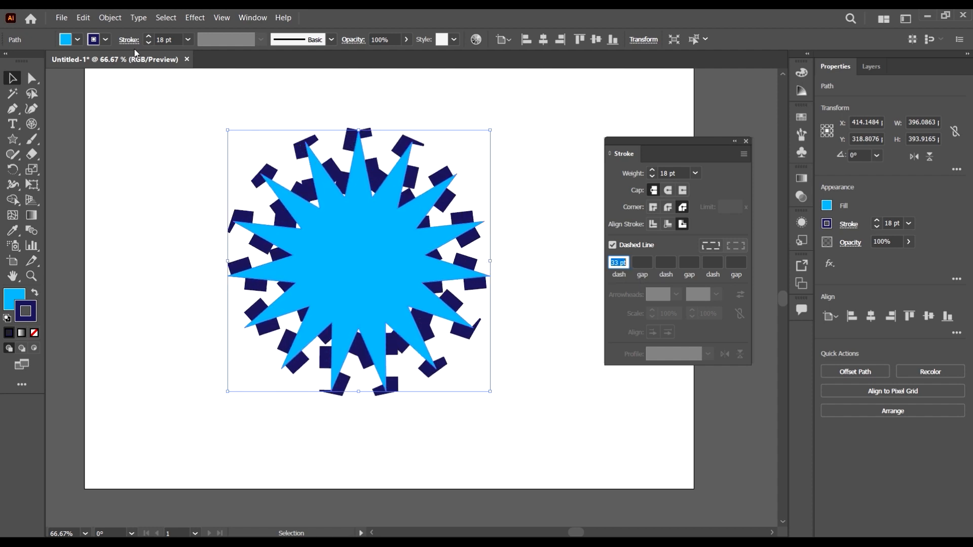
Reduce the star's stroke weight to 7 pt and further to 3 pt.
{"action": "left_click", "coordinate": [188, 40]}
{"action": "left_click", "coordinate": [208, 179]}
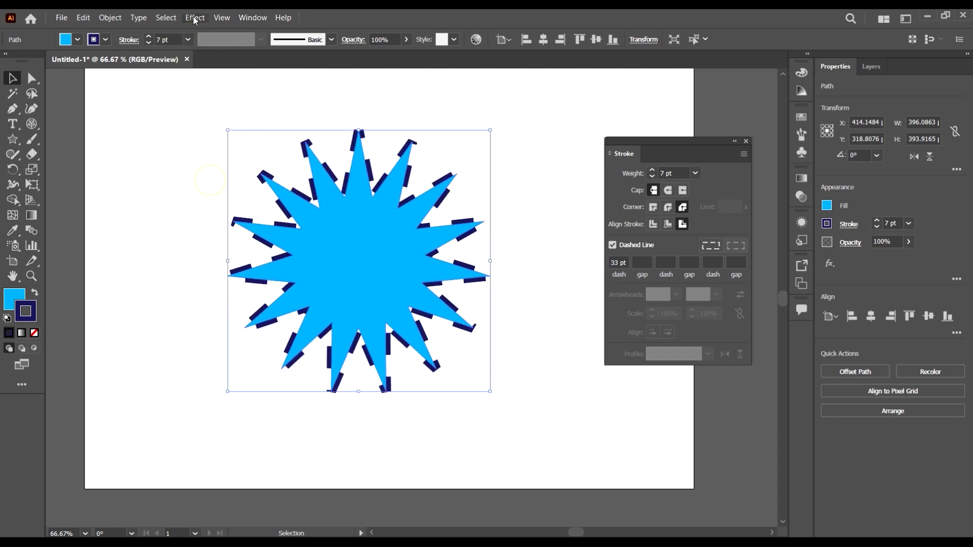
{"action": "left_click", "coordinate": [188, 40]}
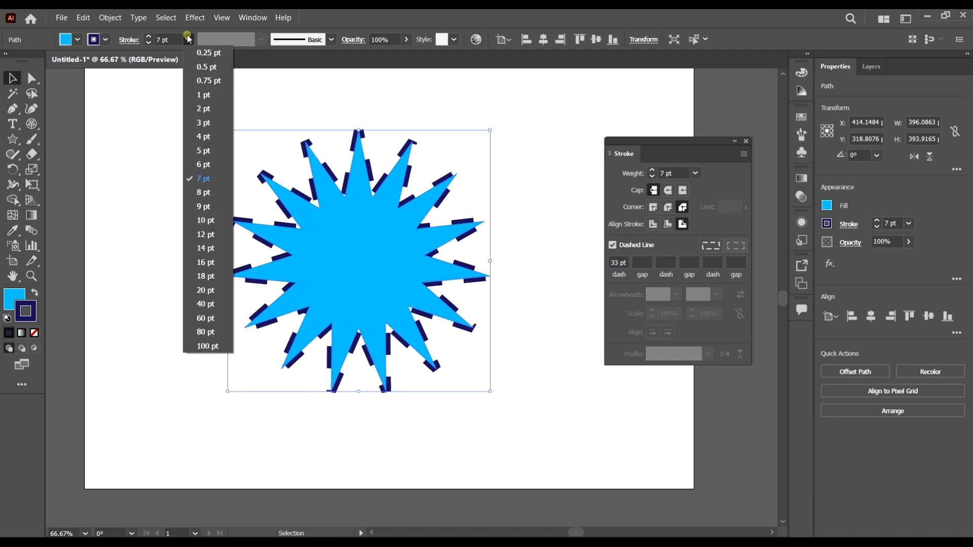
{"action": "left_click", "coordinate": [207, 123]}
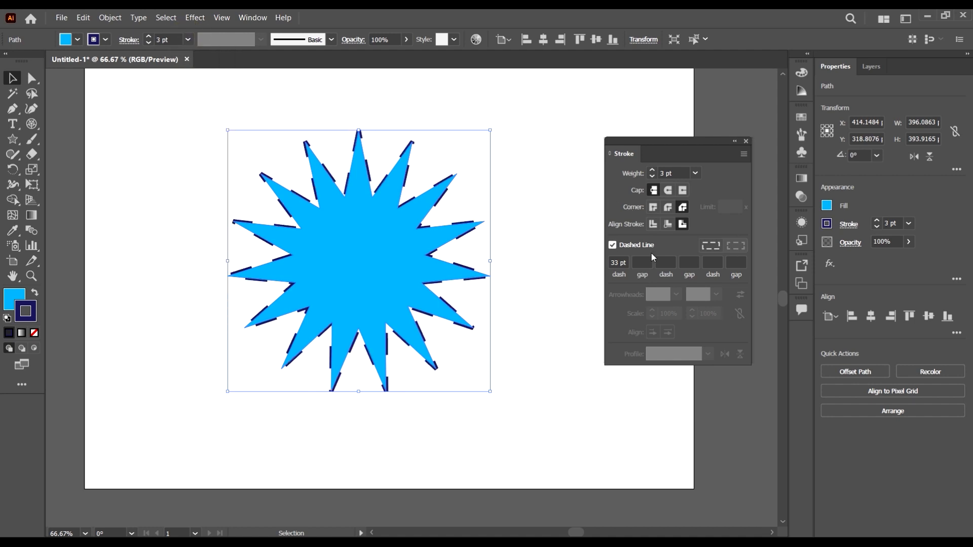
Shorten the first dash of the star's stroke to 16 pt and on to 0 pt, and raise it slightly for a fine dotted outline.
{"action": "scroll", "coordinate": [619, 262], "scroll_direction": "down", "scroll_amount": 20}
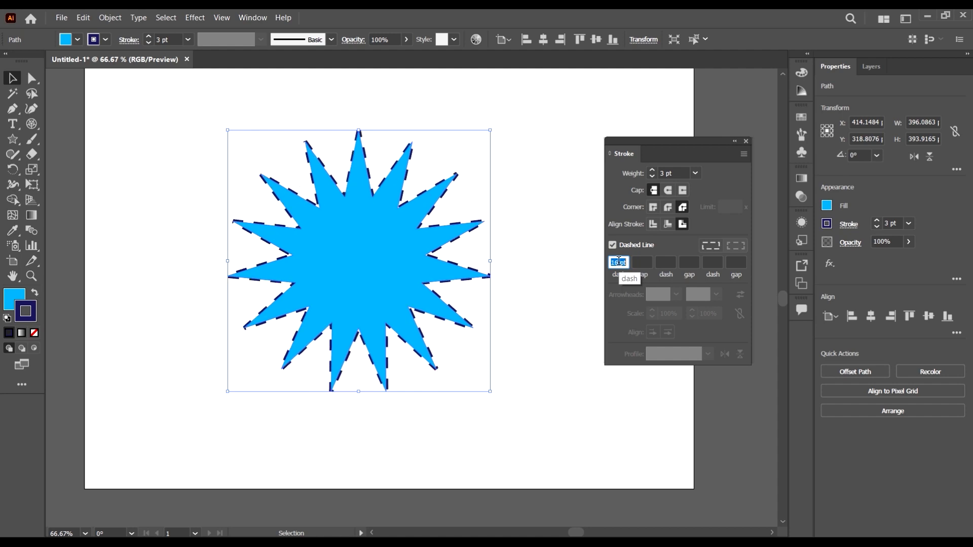
{"action": "scroll", "coordinate": [619, 262], "scroll_direction": "down", "scroll_amount": 10}
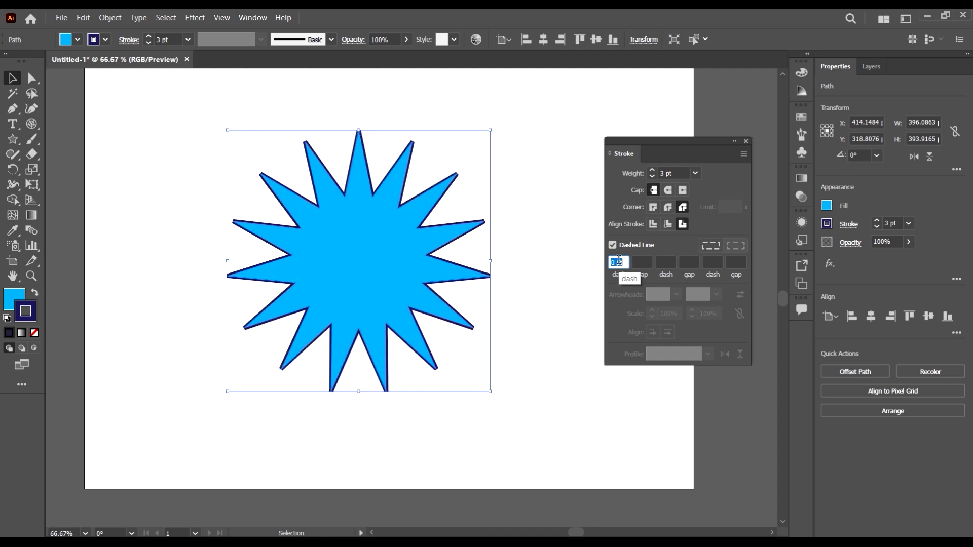
{"action": "scroll", "coordinate": [619, 262], "scroll_direction": "up", "scroll_amount": 1}
{"action": "scroll", "coordinate": [436, 245], "scroll_direction": "up", "scroll_amount": 2}
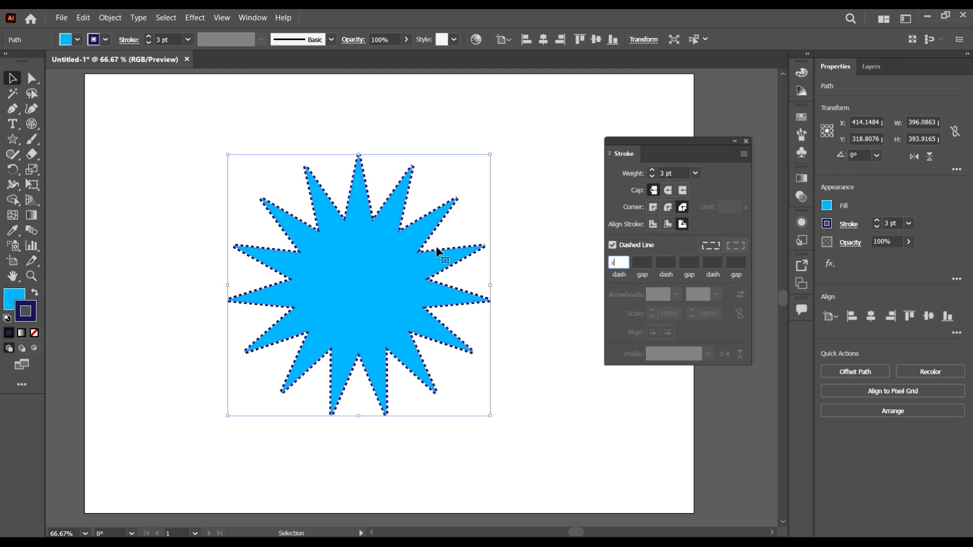
Lengthen the first dash of the star's outline through 29 pt and 38 pt, and settle on 33 pt.
{"action": "scroll", "coordinate": [415, 318], "scroll_direction": "up", "scroll_amount": 3}
{"action": "scroll", "coordinate": [417, 304], "scroll_direction": "down", "scroll_amount": 3}
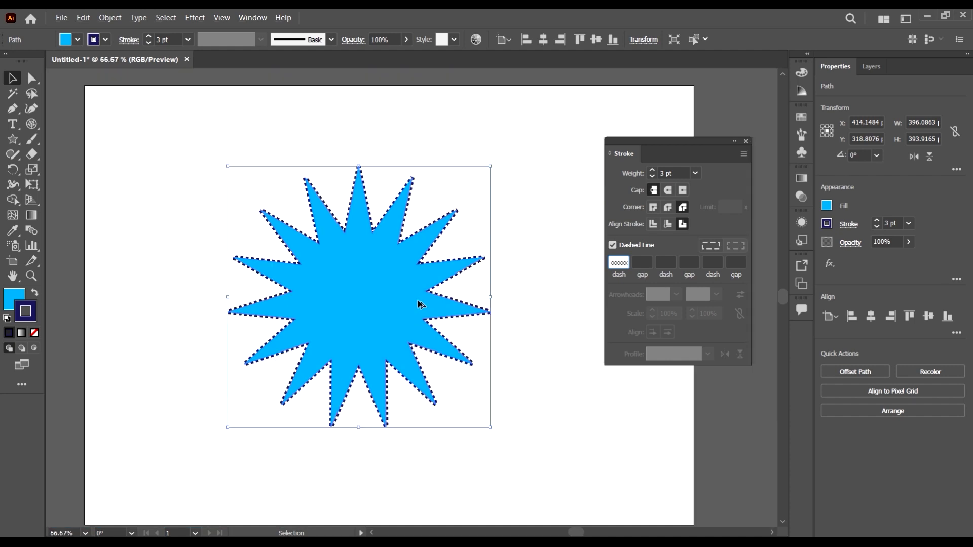
{"action": "scroll", "coordinate": [335, 308], "scroll_direction": "up", "scroll_amount": 1}
{"action": "scroll", "coordinate": [619, 262], "scroll_direction": "up", "scroll_amount": 10}
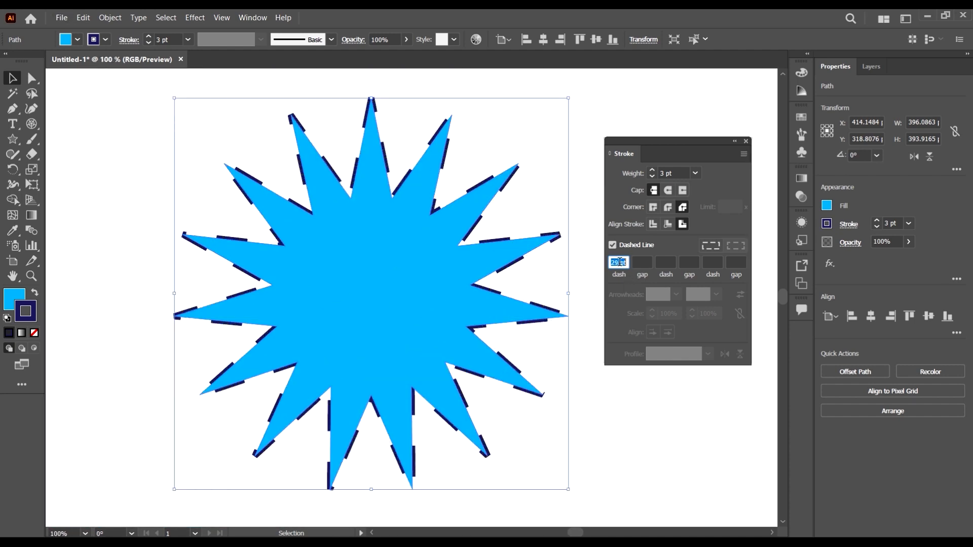
{"action": "scroll", "coordinate": [619, 262], "scroll_direction": "up", "scroll_amount": 10}
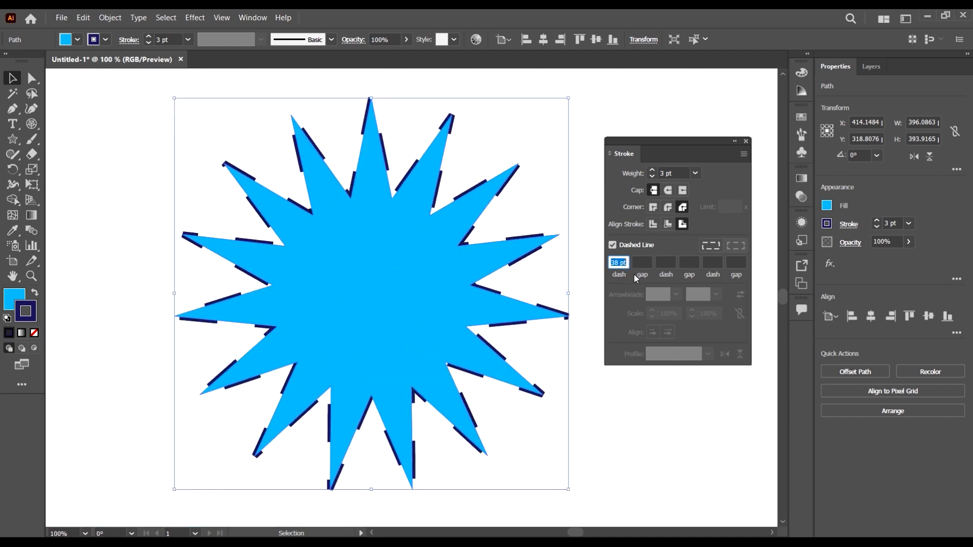
{"action": "scroll", "coordinate": [615, 260], "scroll_direction": "down", "scroll_amount": 2}
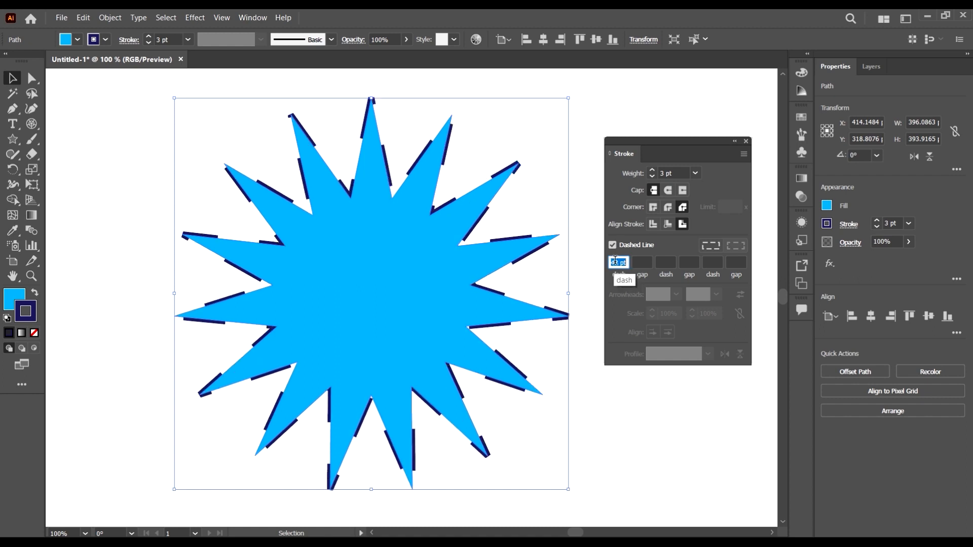
{"action": "scroll", "coordinate": [623, 268], "scroll_direction": "down", "scroll_amount": 8}
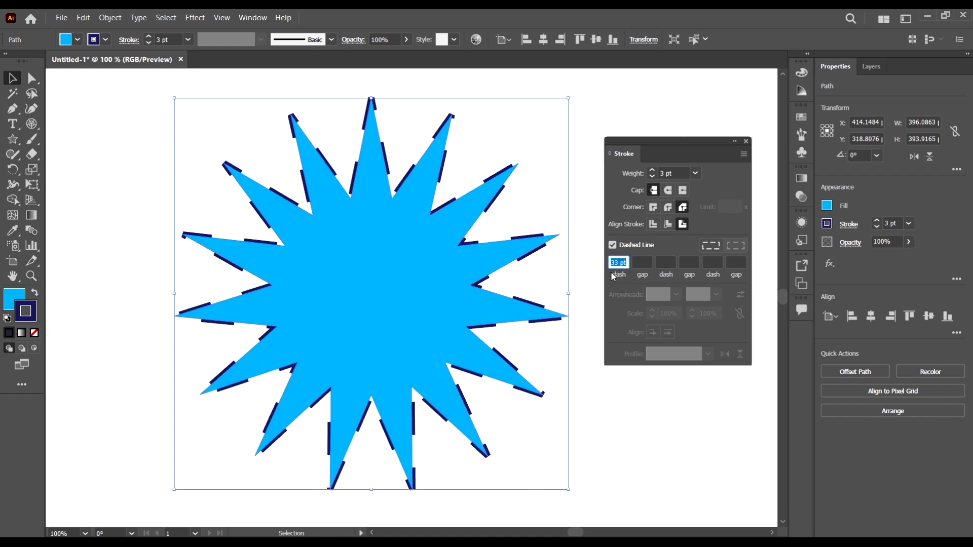
Set the first gap of the star's dashed stroke to 5 pt and raise it to 7 pt.
{"action": "left_click", "coordinate": [642, 262]}
{"action": "type", "text": "5"}
{"action": "key", "text": "Return"}
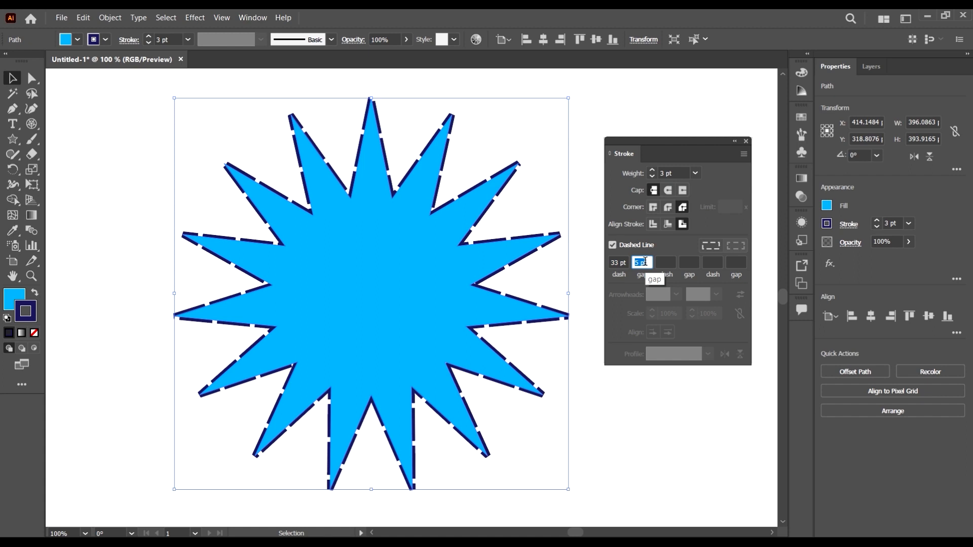
{"action": "scroll", "coordinate": [645, 261], "scroll_direction": "up", "scroll_amount": 2}
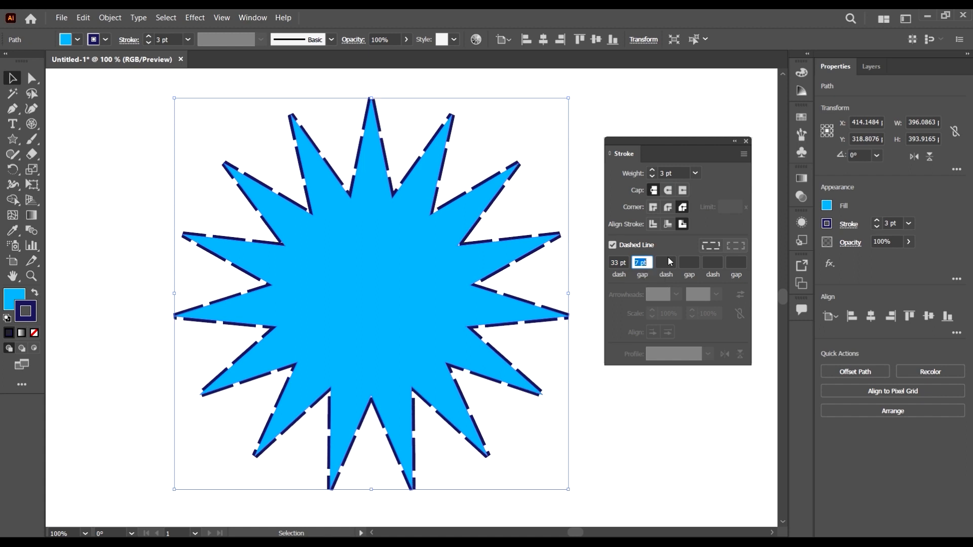
Set the first gap of the star's dash pattern to 10 pt.
{"action": "left_click", "coordinate": [668, 262]}
{"action": "left_click", "coordinate": [641, 262]}
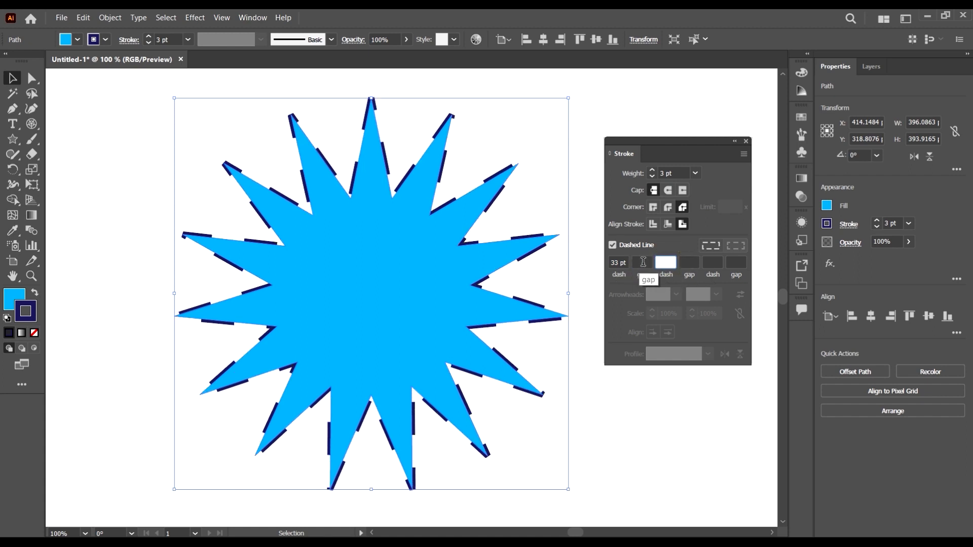
{"action": "type", "text": "10"}
{"action": "key", "text": "Return"}
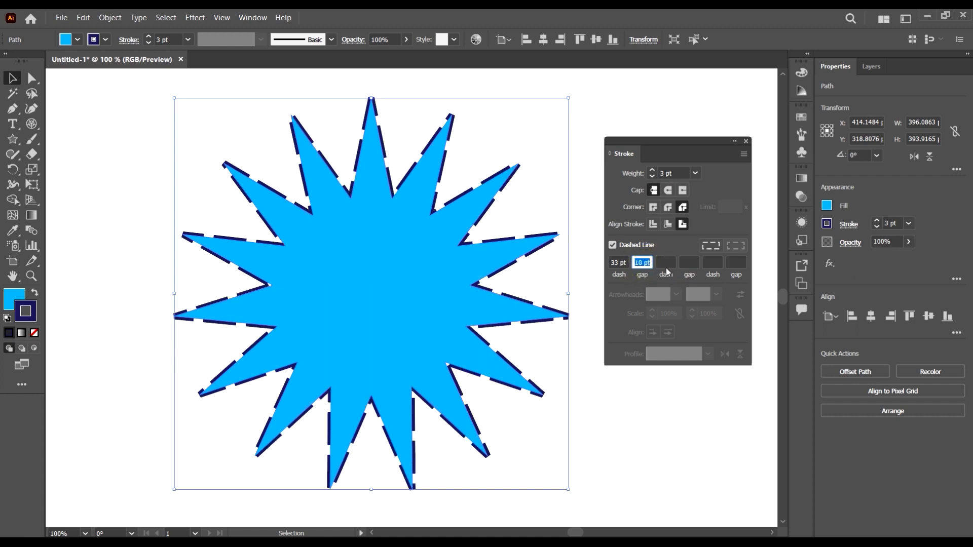
Add a second dash of 1 pt and try a second gap of 4 pt in the star's dashed stroke.
{"action": "left_click", "coordinate": [667, 265]}
{"action": "scroll", "coordinate": [666, 263], "scroll_direction": "up", "scroll_amount": 1}
{"action": "left_click", "coordinate": [684, 260]}
{"action": "scroll", "coordinate": [684, 261], "scroll_direction": "up", "scroll_amount": 1}
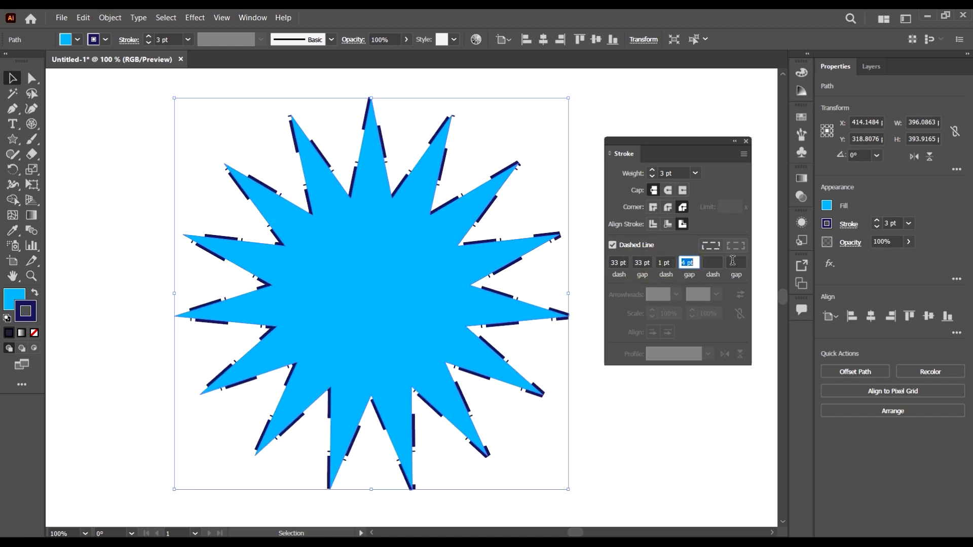
{"action": "left_click", "coordinate": [717, 260]}
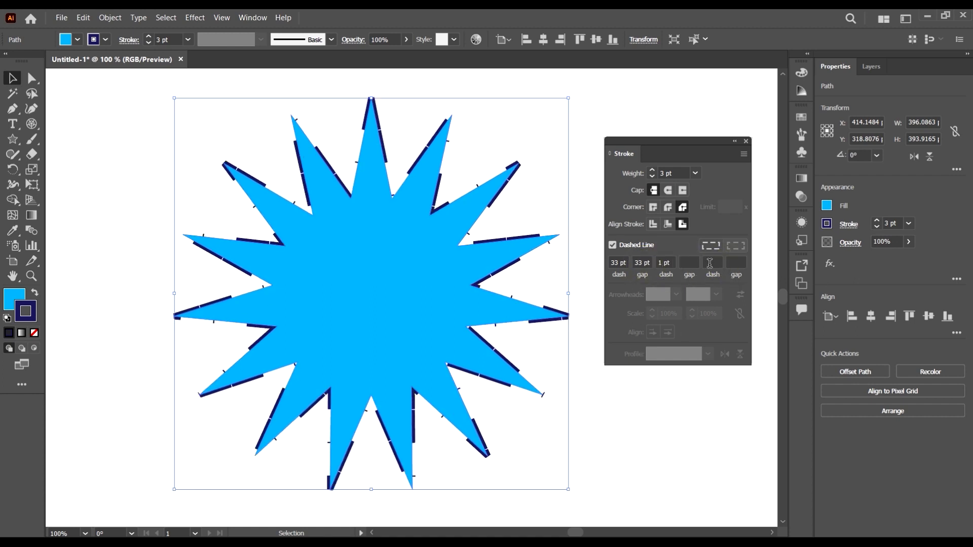
Turn off the star's dashed line and deselect the star.
{"action": "left_click", "coordinate": [613, 245]}
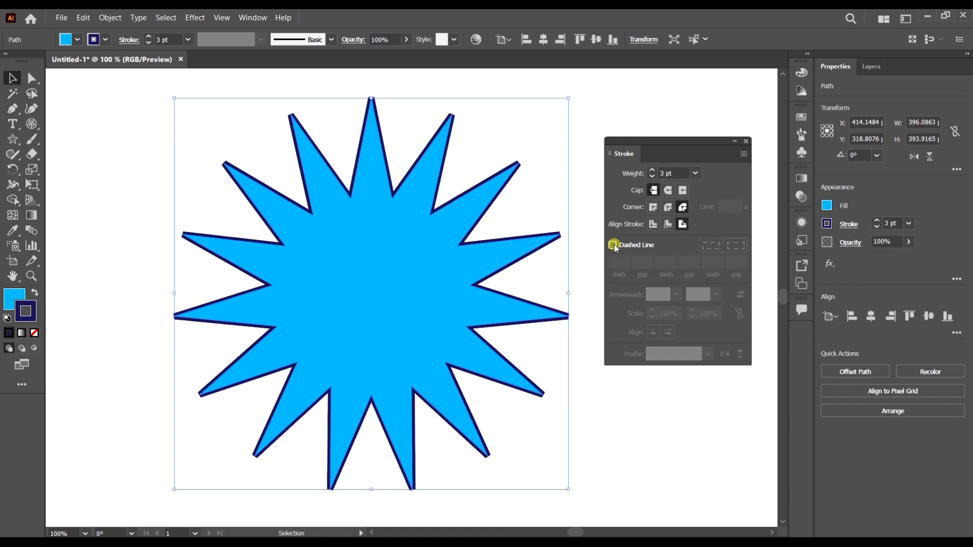
{"action": "scroll", "coordinate": [489, 284], "scroll_direction": "down", "scroll_amount": 4}
{"action": "left_click", "coordinate": [511, 349]}
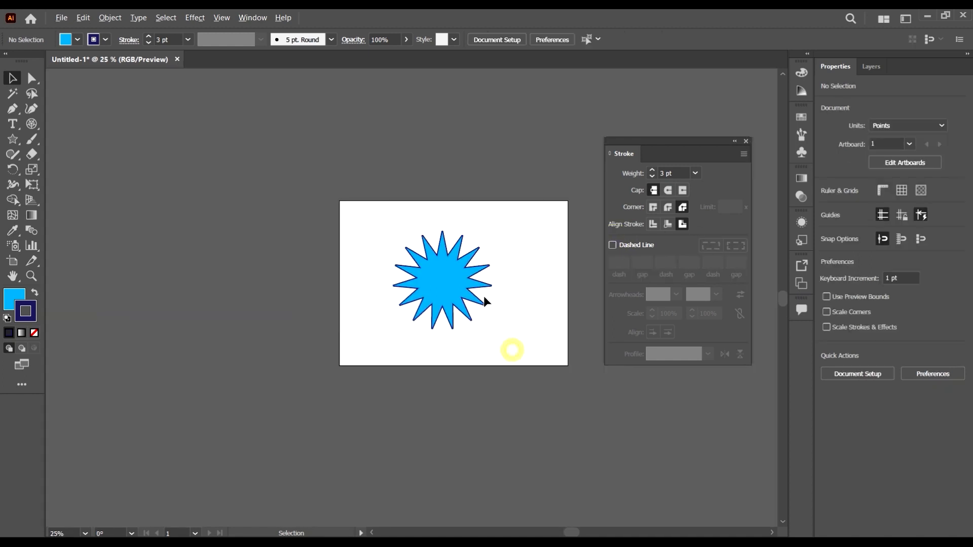
Move the star to the left side of the artboard, leaving empty space beside it.
{"action": "scroll", "coordinate": [483, 296], "scroll_direction": "up", "scroll_amount": 3}
{"action": "left_click_drag", "start_coordinate": [418, 289], "coordinate": [288, 263]}
{"action": "left_click", "coordinate": [484, 244]}
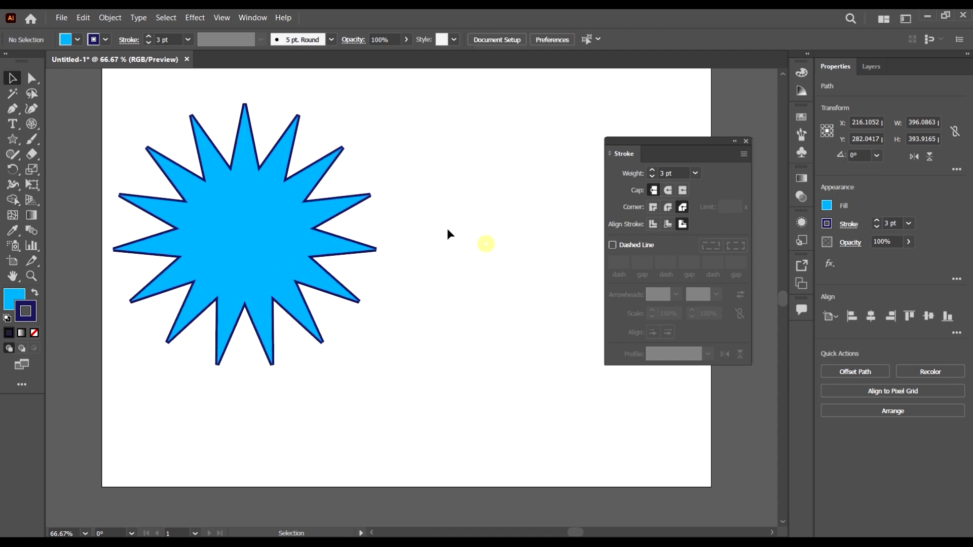
{"action": "left_click_drag", "start_coordinate": [269, 208], "coordinate": [260, 239]}
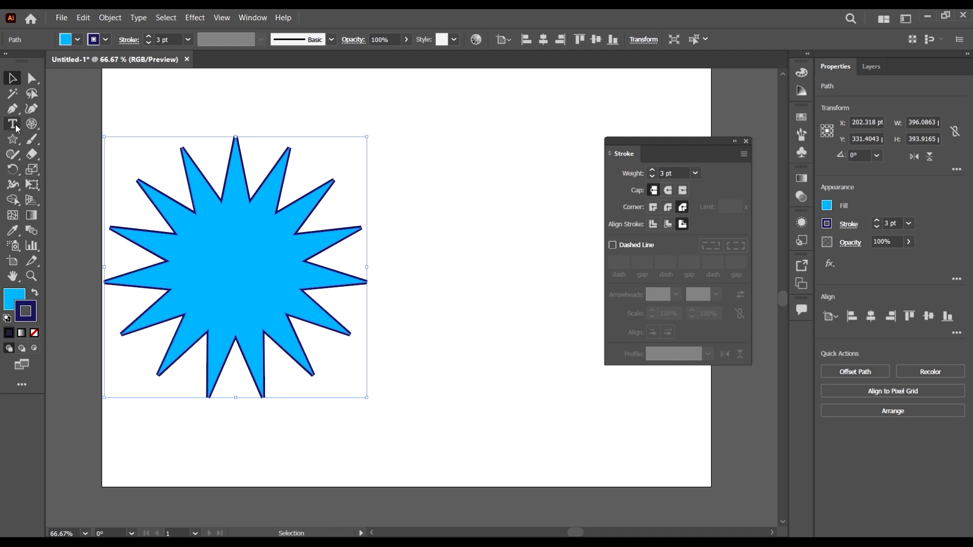
Examine the Pen tool and the anchor point tools grouped with it.
{"action": "key", "text": "p"}
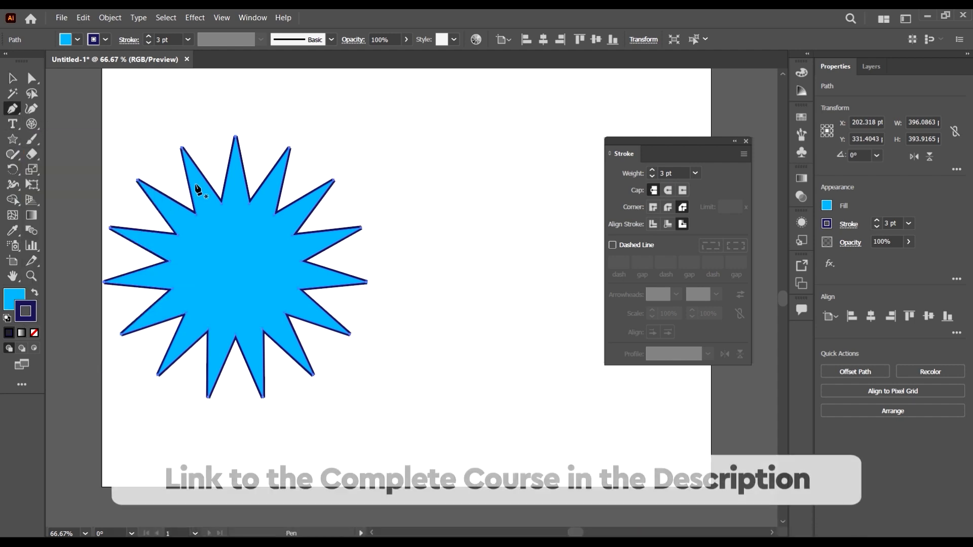
{"action": "left_click", "coordinate": [14, 108]}
{"action": "left_click", "coordinate": [14, 110]}
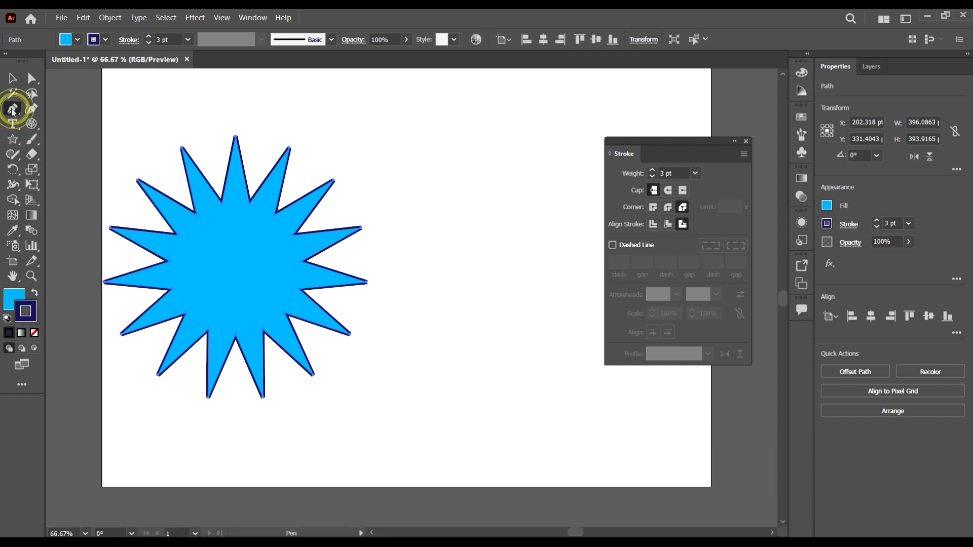
{"action": "left_click", "coordinate": [12, 109]}
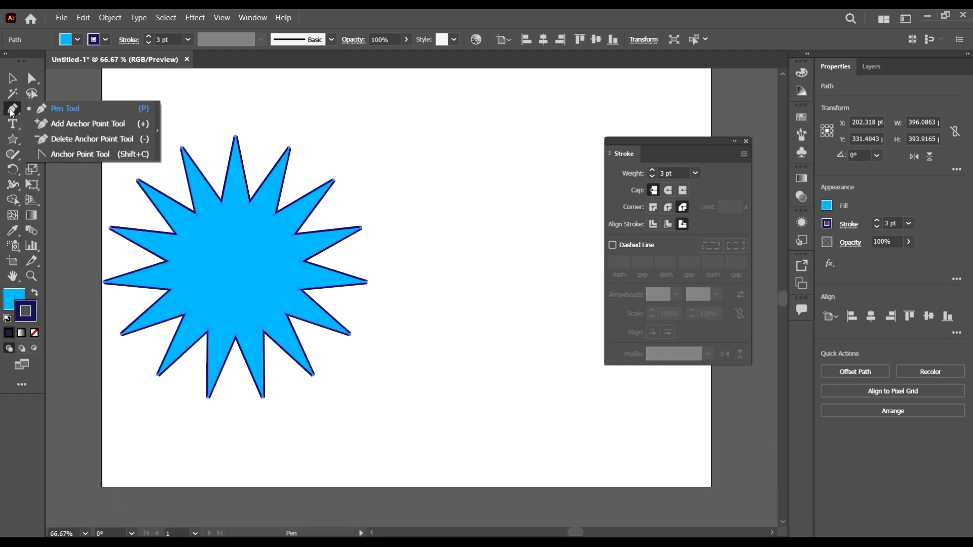
{"action": "left_click", "coordinate": [12, 110]}
{"action": "left_click", "coordinate": [13, 109]}
{"action": "left_click", "coordinate": [13, 109]}
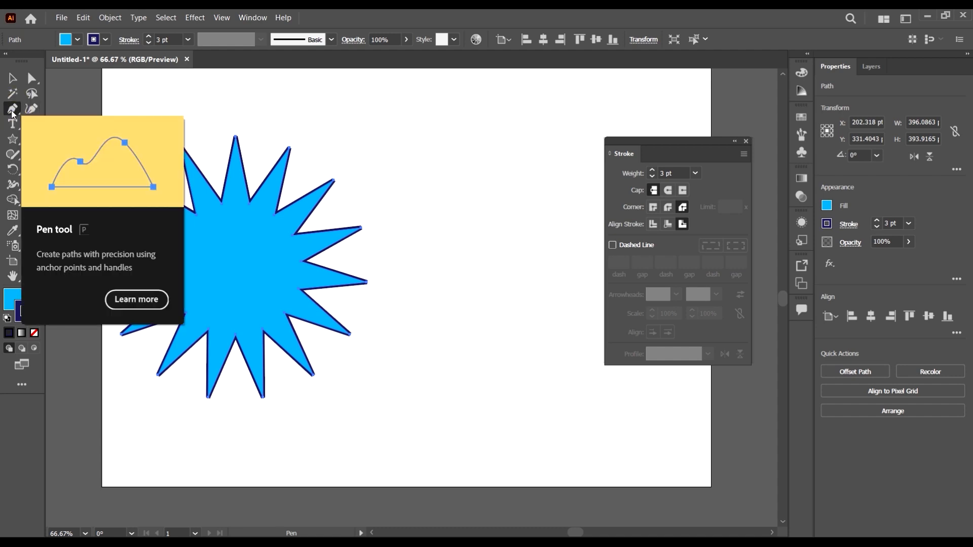
With the Pen tool, draw an open wavy path of three anchor points beside the star, about 296 by 110 pt.
{"action": "left_click", "coordinate": [12, 111]}
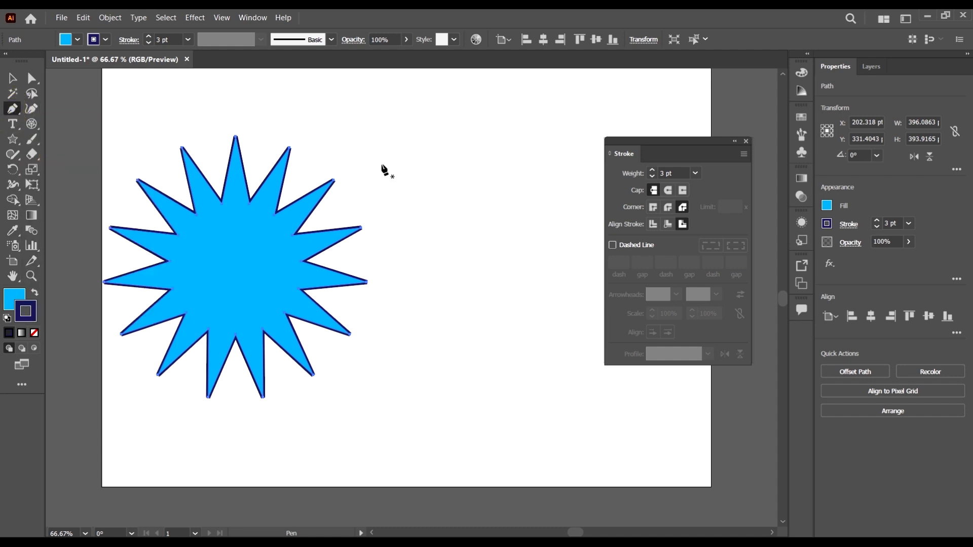
{"action": "scroll", "coordinate": [384, 170], "scroll_direction": "right", "scroll_amount": 1}
{"action": "left_click", "coordinate": [392, 243]}
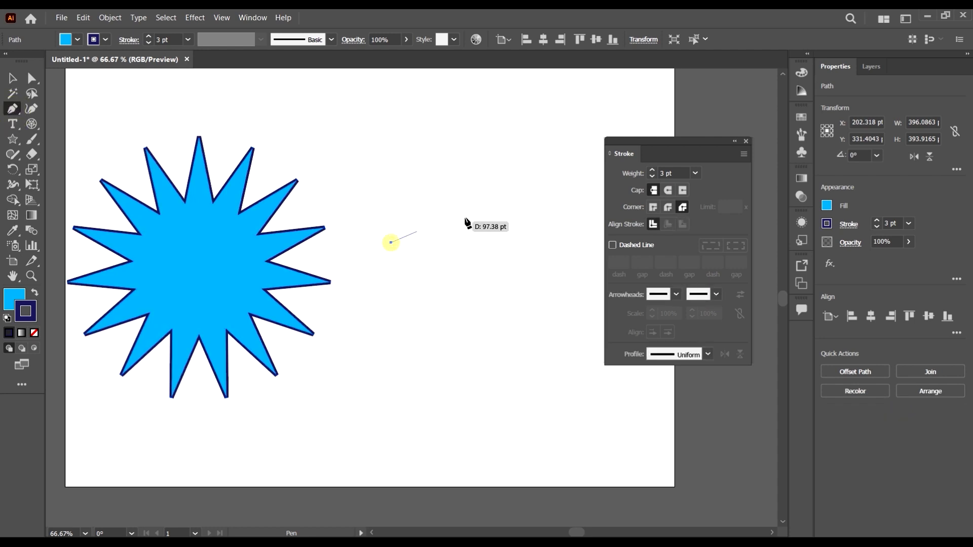
{"action": "left_click_drag", "start_coordinate": [523, 247], "coordinate": [555, 332]}
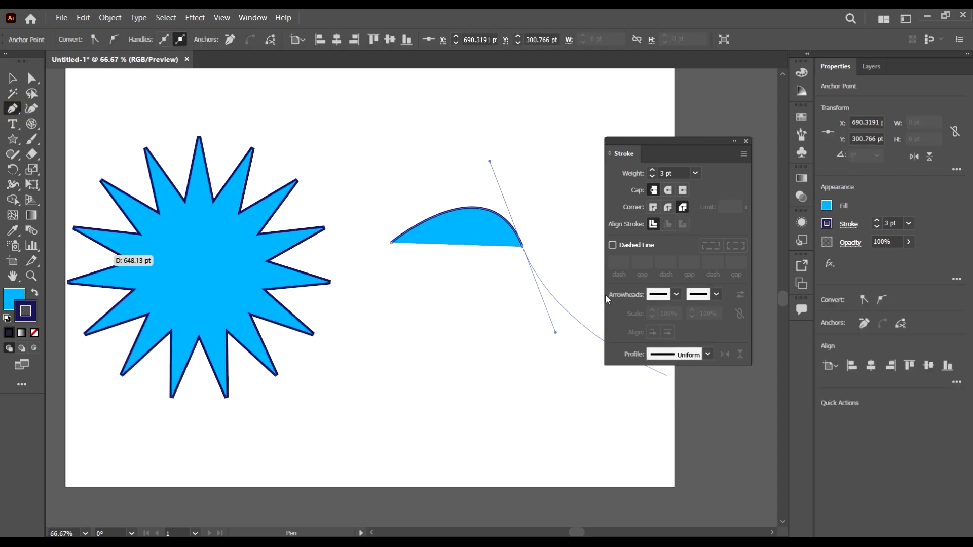
{"action": "left_click", "coordinate": [586, 227]}
{"action": "scroll", "coordinate": [382, 284], "scroll_direction": "right", "scroll_amount": 4}
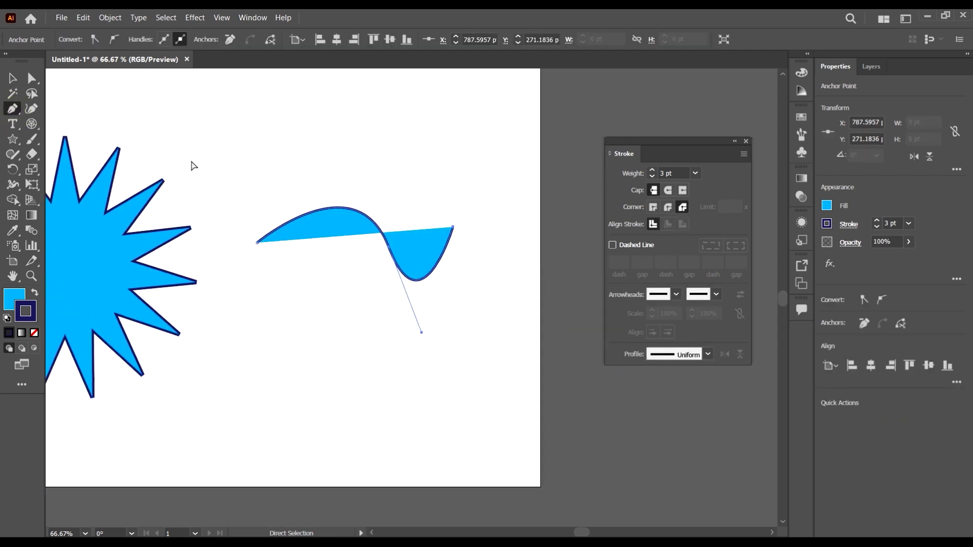
Select the wavy path and remove its fill so that only the stroke is drawn.
{"action": "left_click", "coordinate": [10, 77]}
{"action": "left_click", "coordinate": [14, 298]}
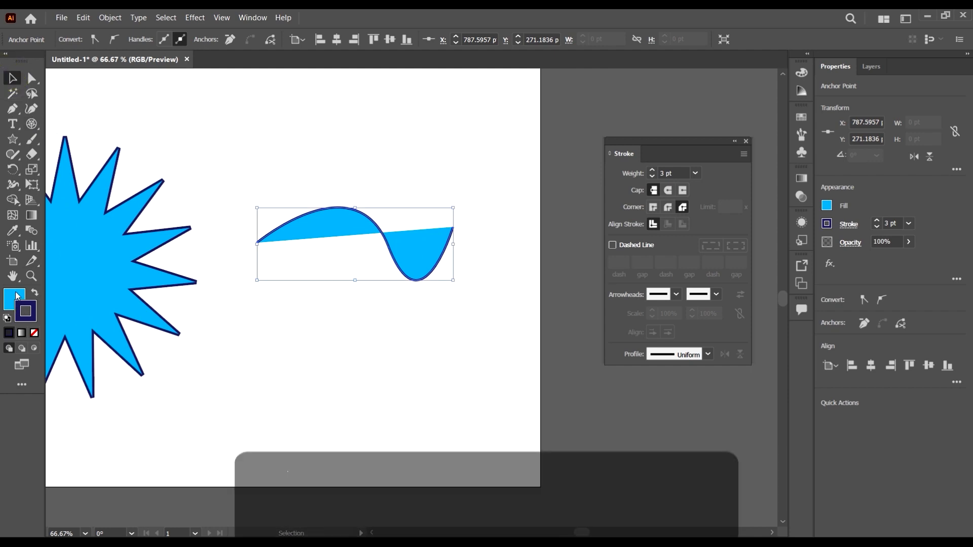
{"action": "left_click", "coordinate": [478, 342]}
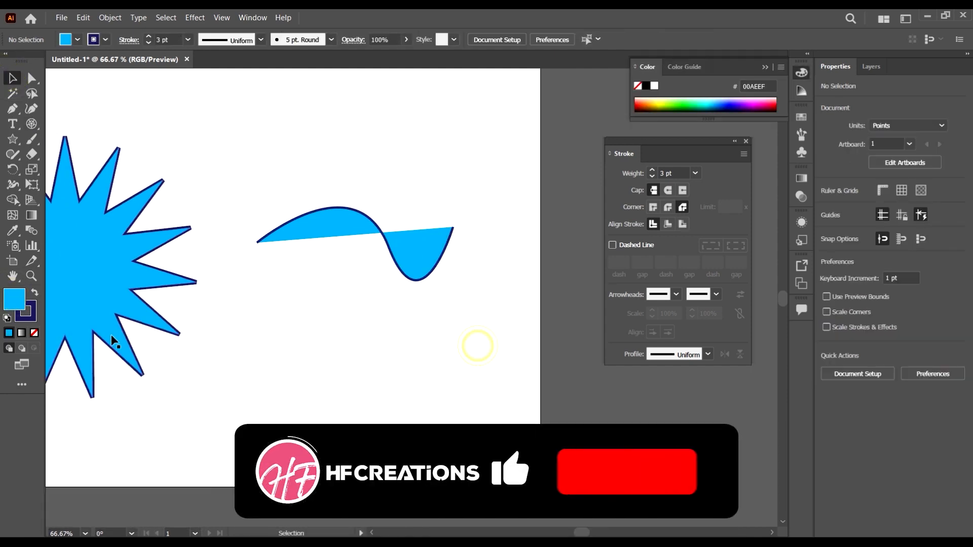
{"action": "left_click", "coordinate": [428, 254]}
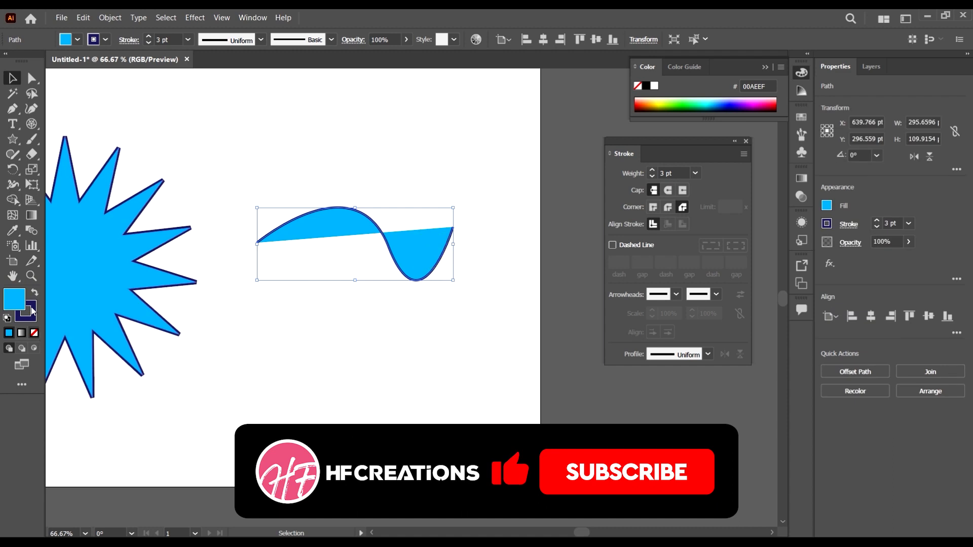
{"action": "left_click", "coordinate": [33, 332]}
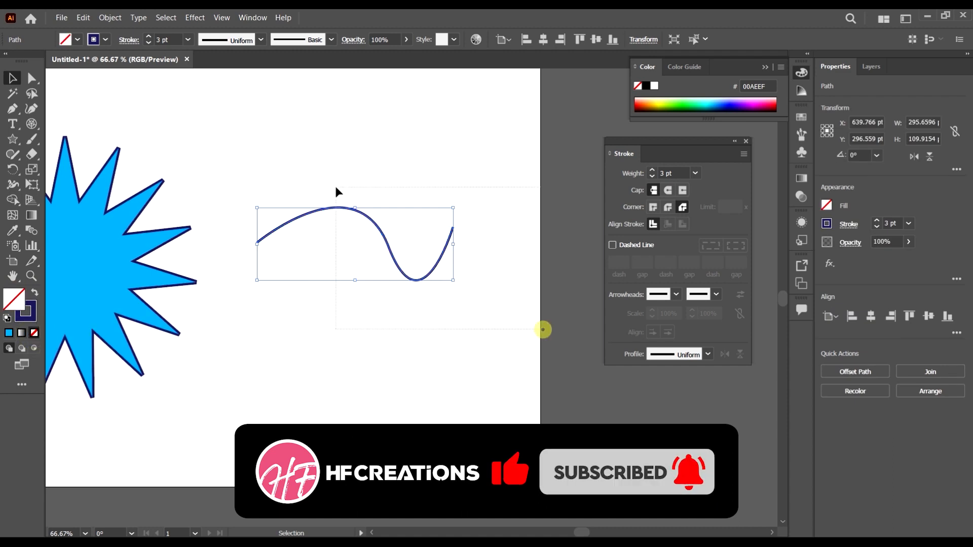
{"action": "left_click", "coordinate": [78, 39]}
{"action": "left_click", "coordinate": [259, 372]}
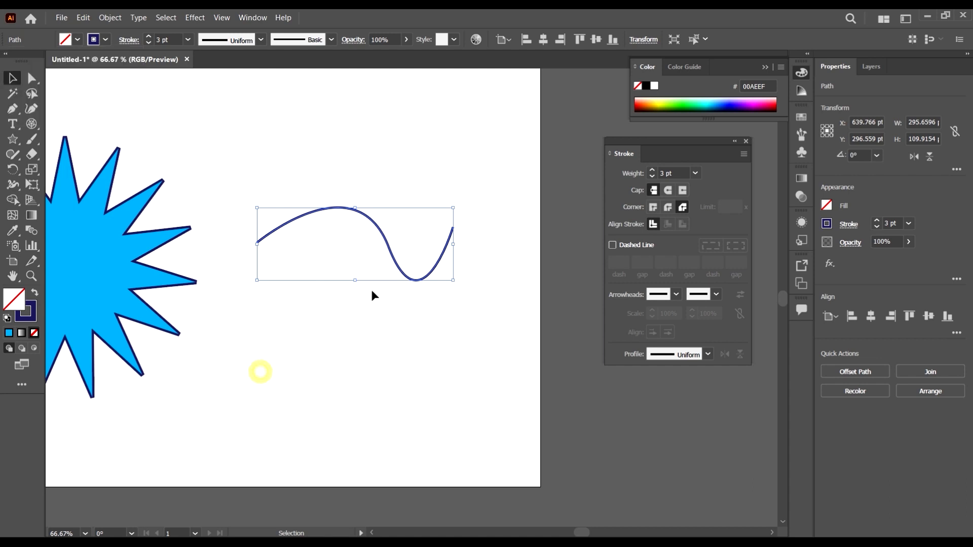
Undo back to the path's first arc and redraw the second segment with the Pen tool as a smooth curve, ending with direction handles.
{"action": "key", "text": "ctrl+z"}
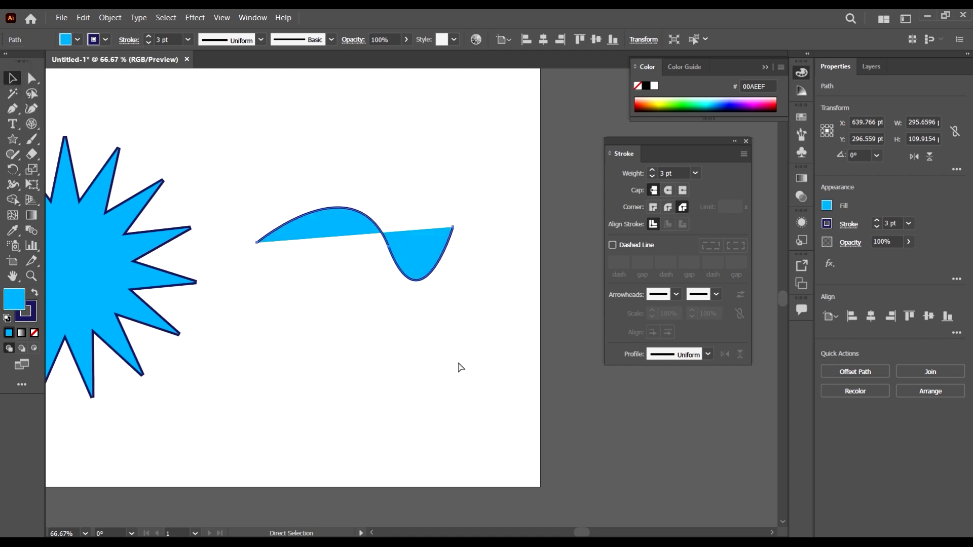
{"action": "key", "text": "ctrl+z"}
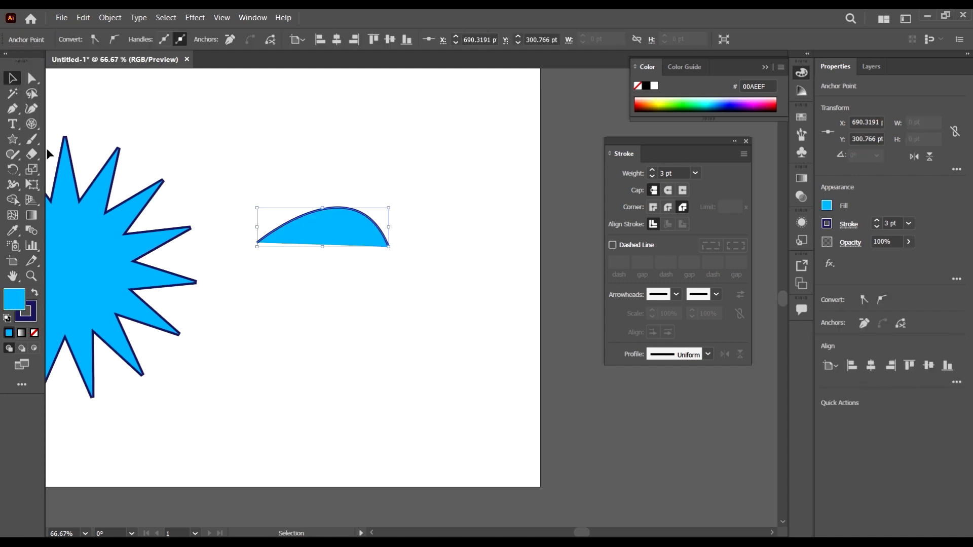
{"action": "left_click", "coordinate": [15, 113]}
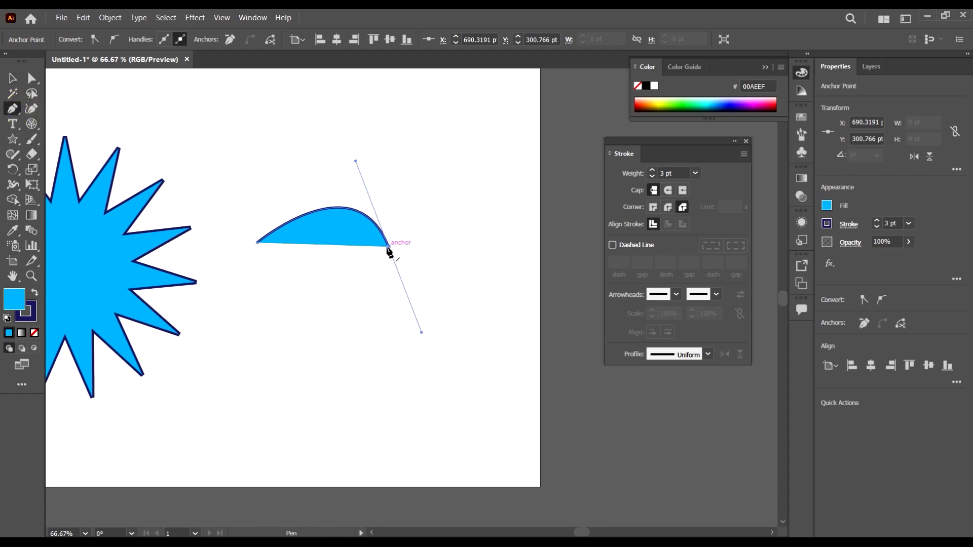
{"action": "left_click", "coordinate": [388, 246]}
{"action": "left_click_drag", "start_coordinate": [466, 285], "coordinate": [527, 233]}
Select the redrawn wavy path and set its fill to None.
{"action": "left_click", "coordinate": [13, 77]}
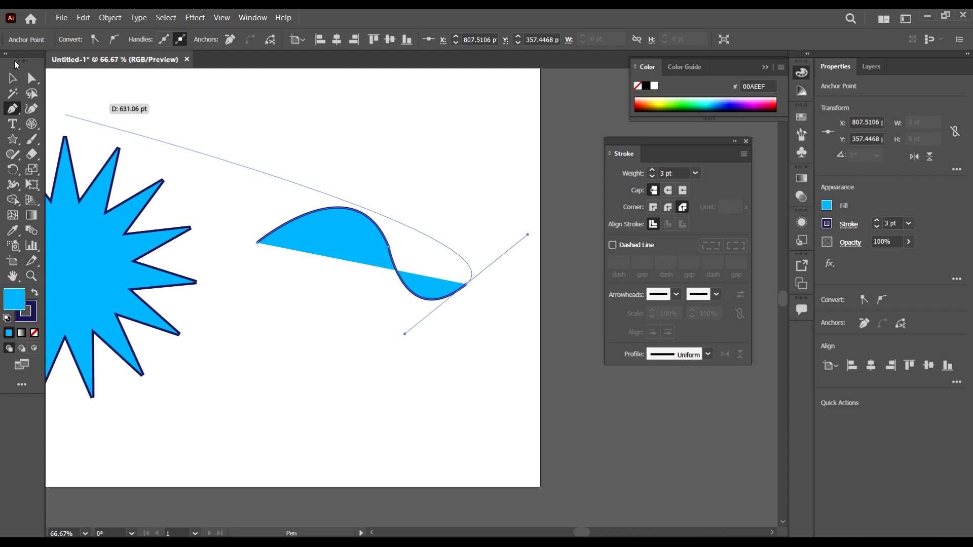
{"action": "left_click", "coordinate": [439, 171]}
{"action": "left_click", "coordinate": [365, 239]}
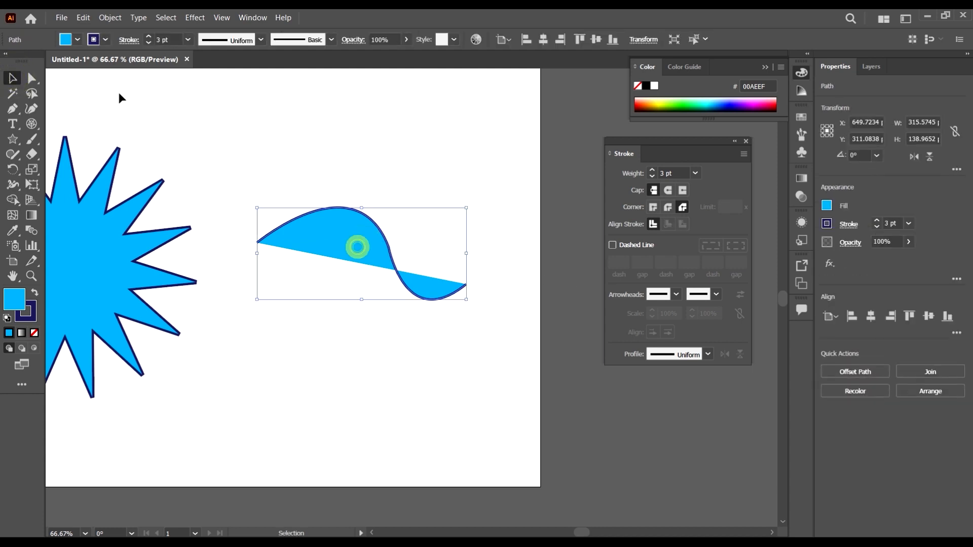
{"action": "left_click", "coordinate": [79, 41]}
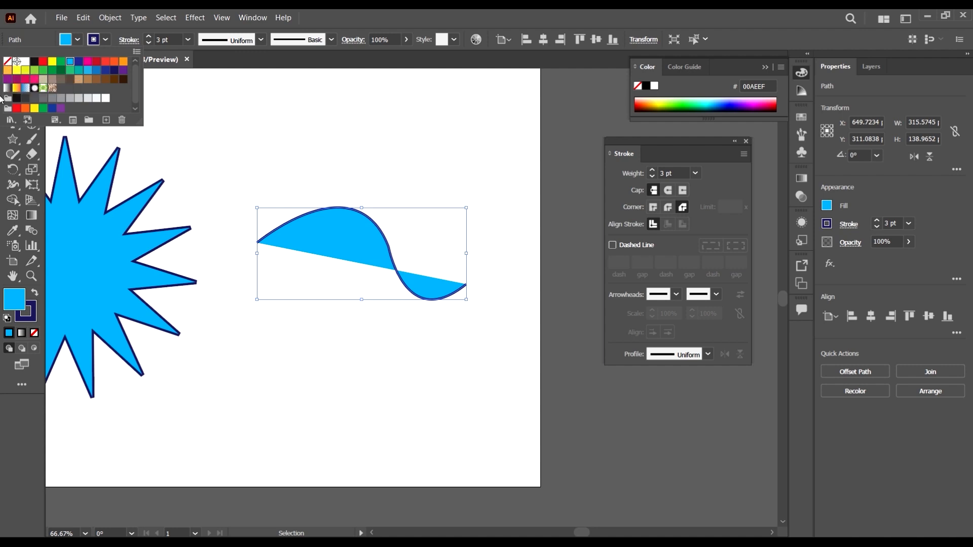
{"action": "left_click", "coordinate": [7, 61]}
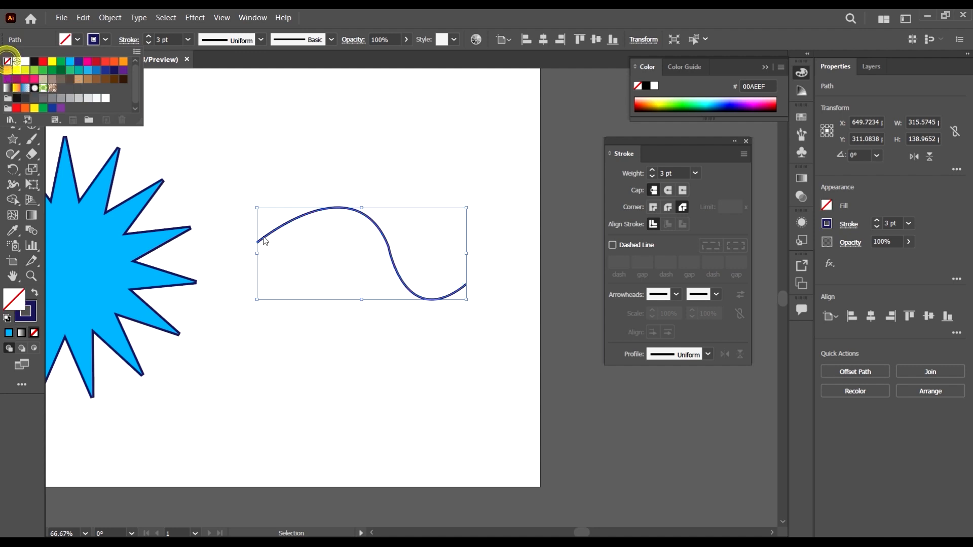
{"action": "key", "text": "Escape"}
{"action": "key", "text": "a"}
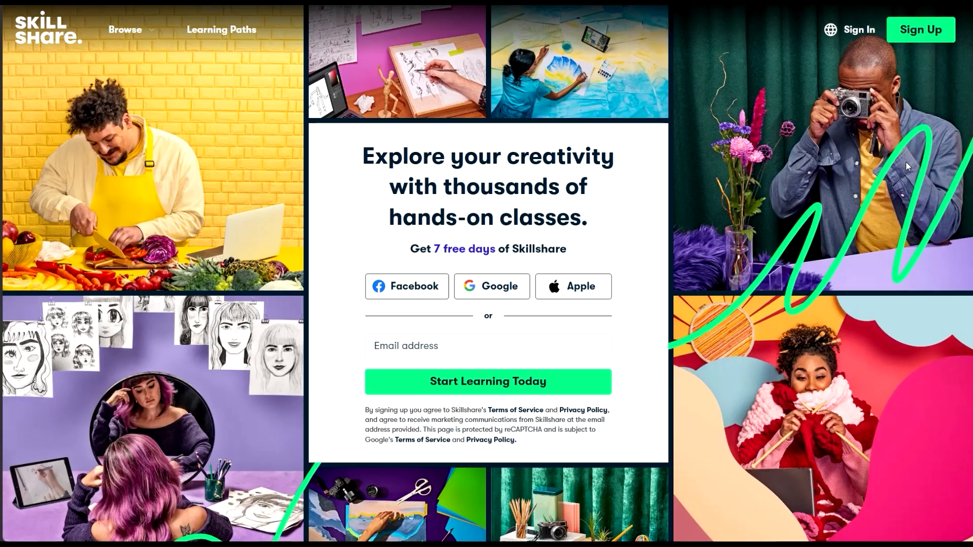
Switch to the Skillshare website and look through the home page's courses and teachers.
{"action": "scroll", "coordinate": [905, 161], "scroll_direction": "down", "scroll_amount": 6}
{"action": "scroll", "coordinate": [917, 163], "scroll_direction": "down", "scroll_amount": 13}
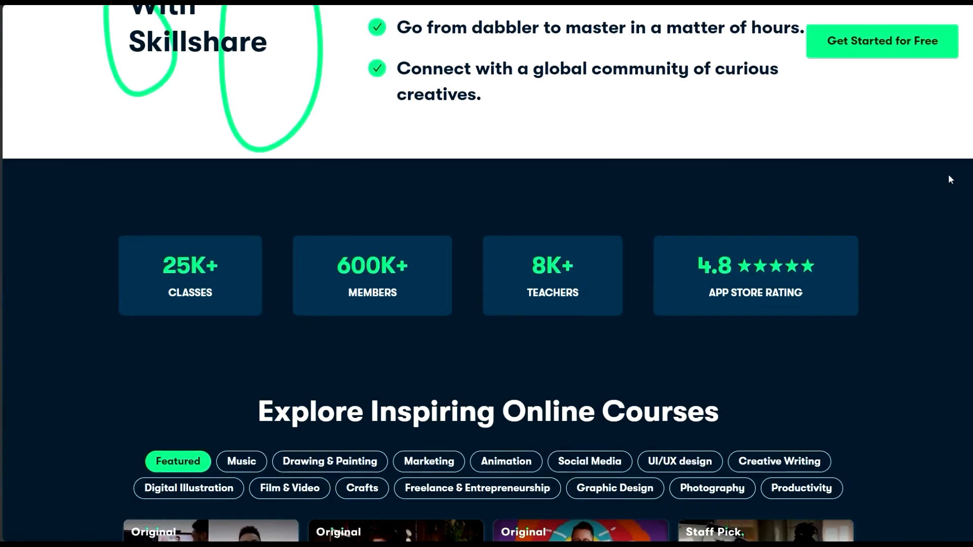
{"action": "scroll", "coordinate": [953, 167], "scroll_direction": "down", "scroll_amount": 13}
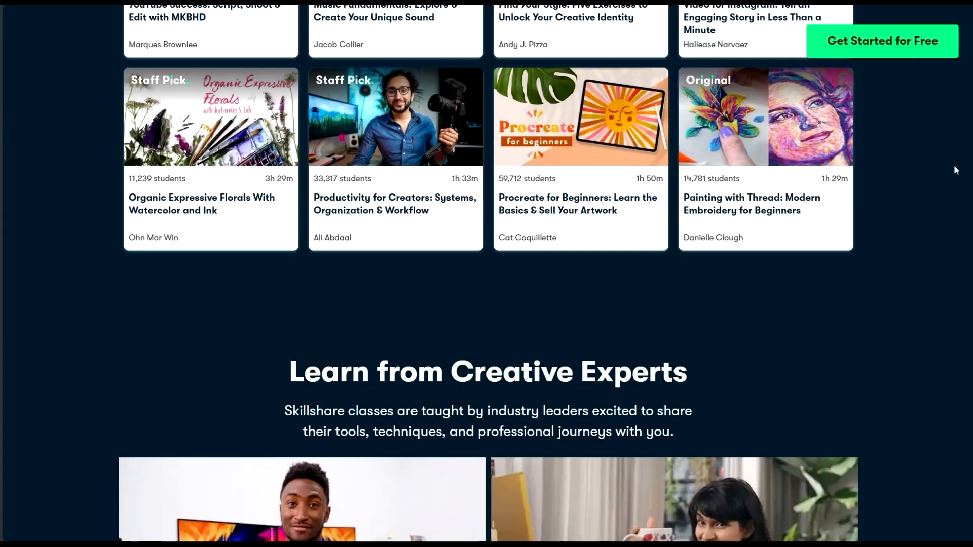
{"action": "scroll", "coordinate": [956, 164], "scroll_direction": "down", "scroll_amount": 14}
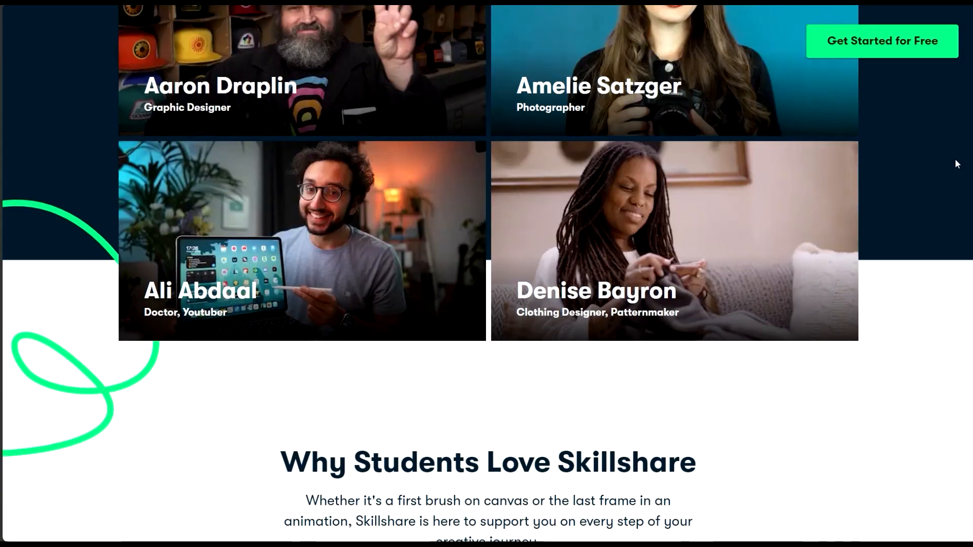
{"action": "scroll", "coordinate": [956, 164], "scroll_direction": "down", "scroll_amount": 10}
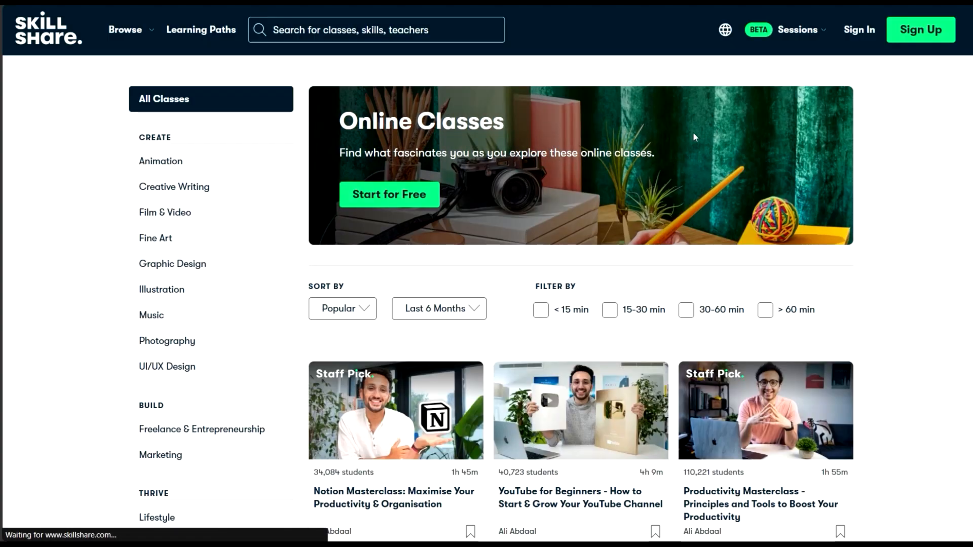
Browse the Skillshare online classes catalogue through to results page 1887.
{"action": "scroll", "coordinate": [695, 136], "scroll_direction": "down", "scroll_amount": 15}
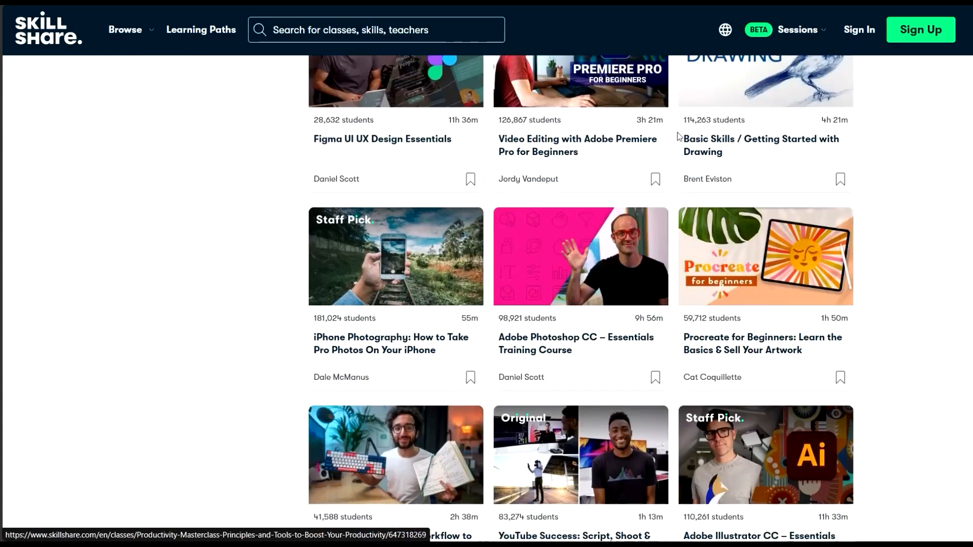
{"action": "scroll", "coordinate": [679, 134], "scroll_direction": "down", "scroll_amount": 3}
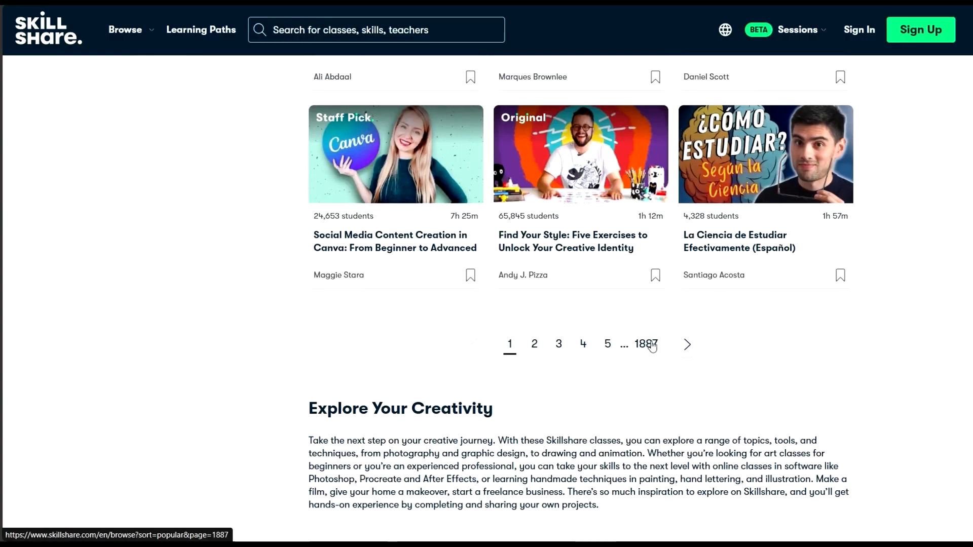
{"action": "scroll", "coordinate": [655, 227], "scroll_direction": "down", "scroll_amount": 3}
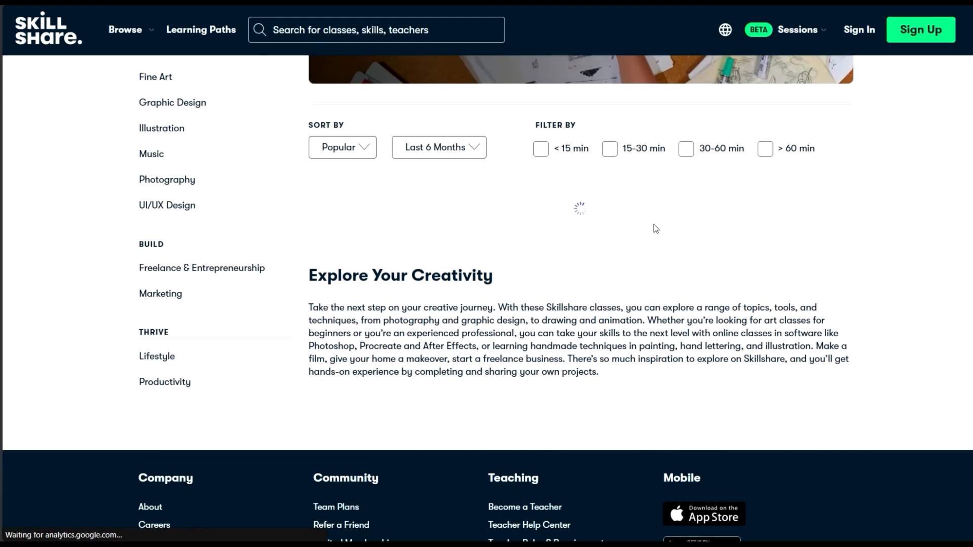
{"action": "scroll", "coordinate": [651, 222], "scroll_direction": "up", "scroll_amount": 1}
{"action": "scroll", "coordinate": [653, 210], "scroll_direction": "up", "scroll_amount": 1}
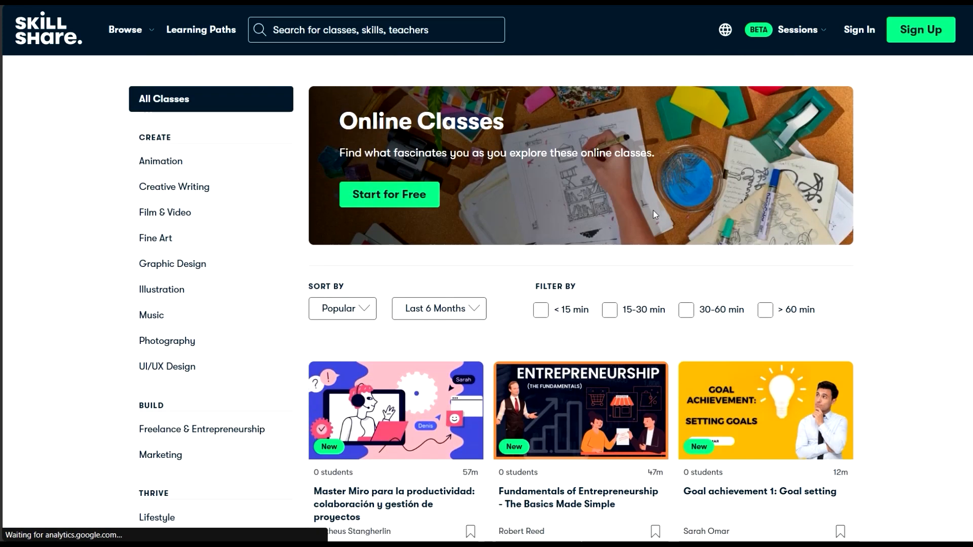
Look through the classes listed on results page 1887 of the online classes catalogue, down to the page's end.
{"action": "scroll", "coordinate": [652, 210], "scroll_direction": "down", "scroll_amount": 3}
{"action": "scroll", "coordinate": [654, 214], "scroll_direction": "down", "scroll_amount": 2}
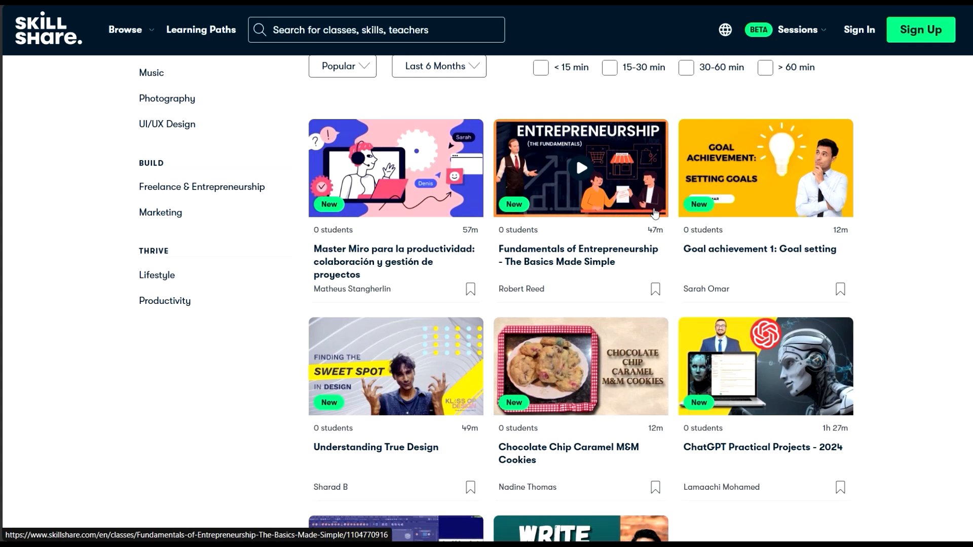
{"action": "scroll", "coordinate": [654, 213], "scroll_direction": "down", "scroll_amount": 5}
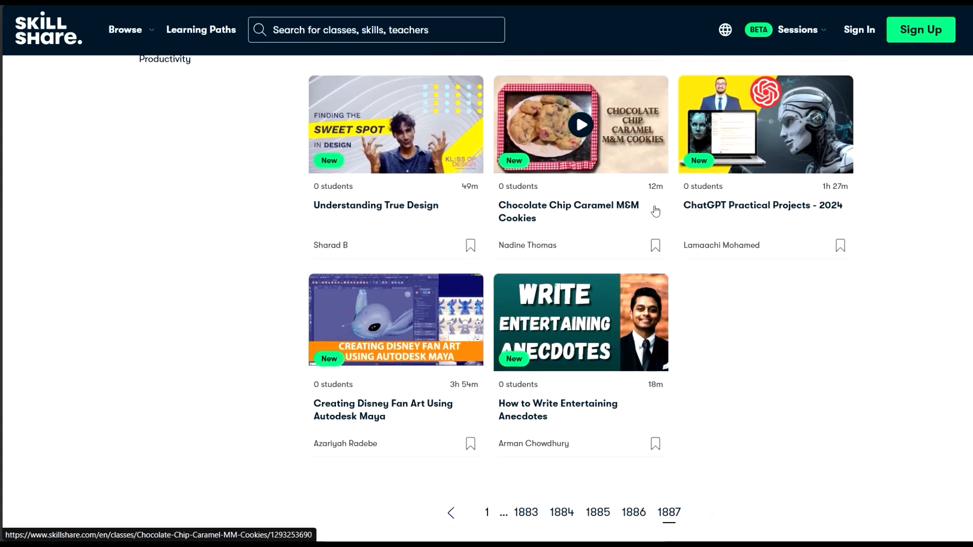
{"action": "scroll", "coordinate": [576, 259], "scroll_direction": "up", "scroll_amount": 7}
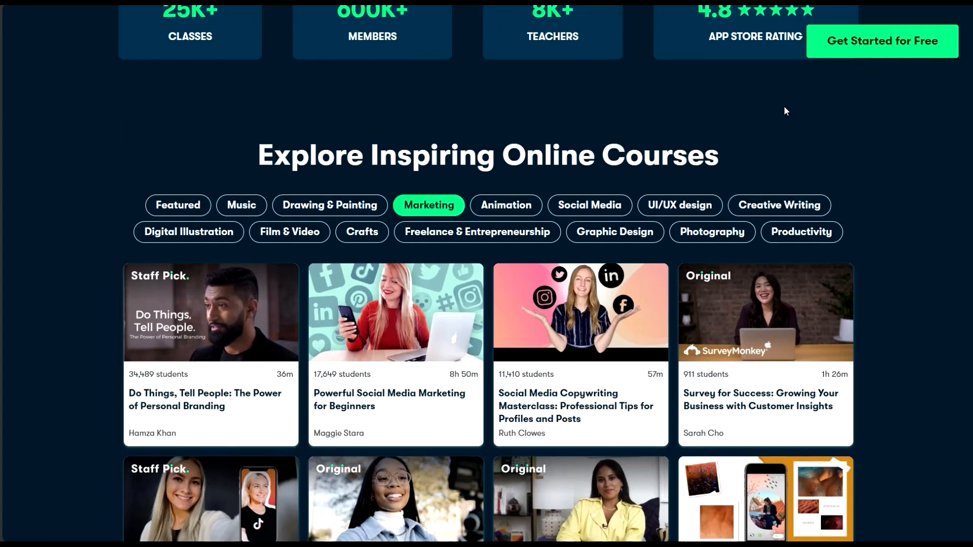
On the home page's online courses section, browse the Animation, Social Media, UI/UX design and Creative Writing categories.
{"action": "scroll", "coordinate": [784, 106], "scroll_direction": "down", "scroll_amount": 3}
{"action": "scroll", "coordinate": [764, 99], "scroll_direction": "up", "scroll_amount": 2}
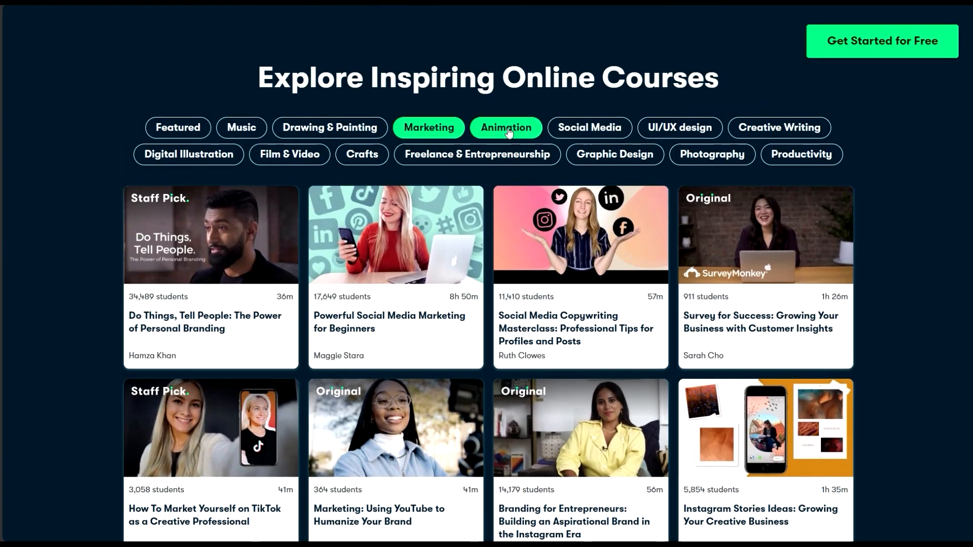
{"action": "left_click", "coordinate": [507, 127]}
{"action": "left_click", "coordinate": [591, 131]}
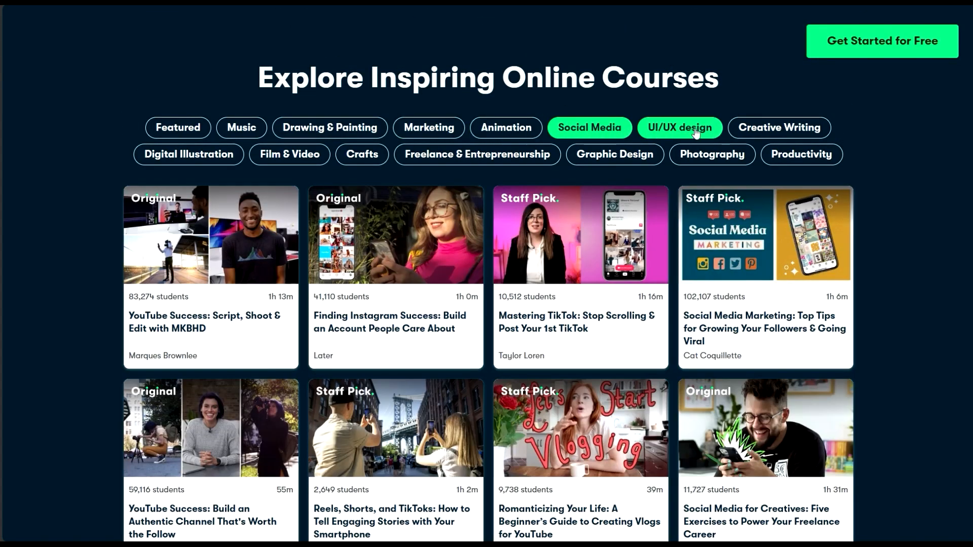
{"action": "left_click", "coordinate": [688, 133]}
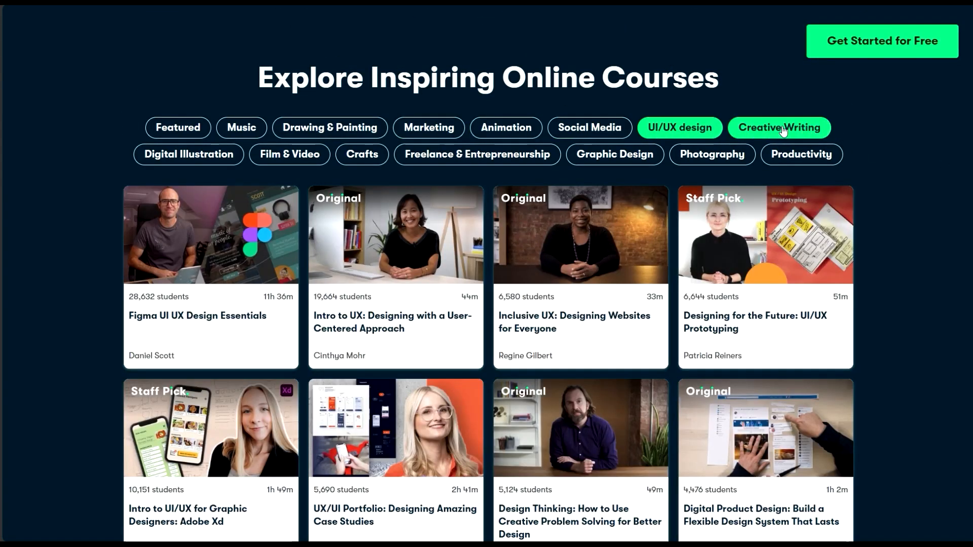
{"action": "left_click", "coordinate": [781, 129]}
Browse the Digital Illustration, Film & Video, Crafts, Freelance & Entrepreneurship, Graphic Design, Photography and Productivity course categories.
{"action": "left_click", "coordinate": [218, 157]}
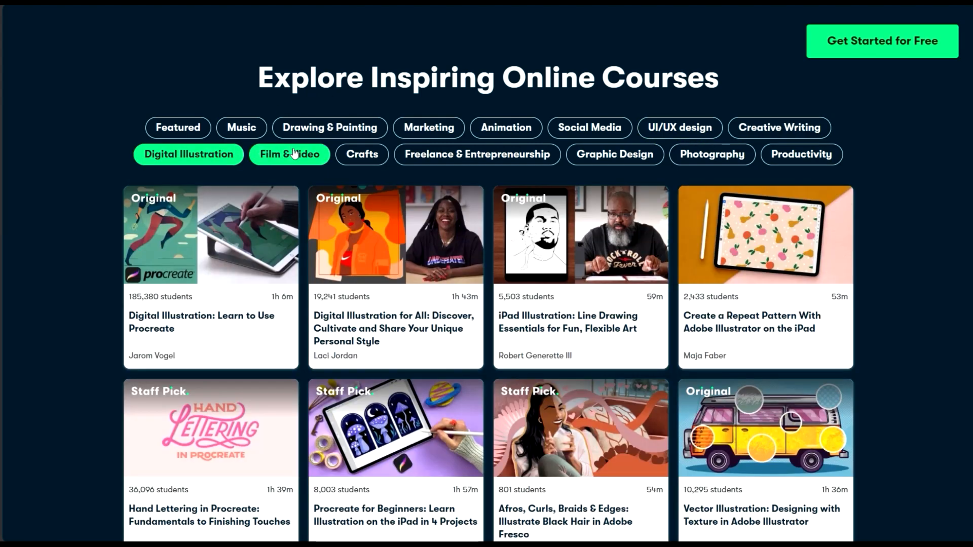
{"action": "left_click", "coordinate": [294, 154]}
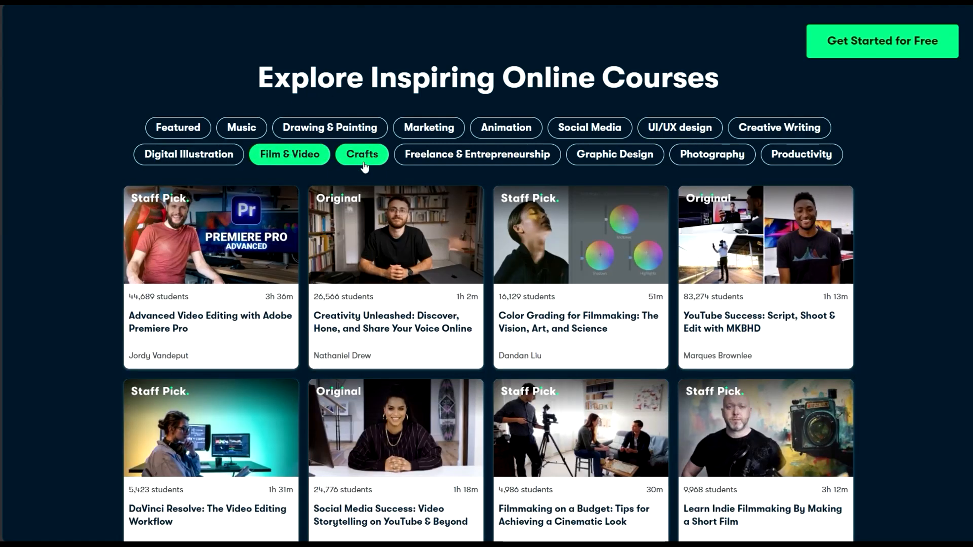
{"action": "left_click", "coordinate": [363, 156]}
{"action": "left_click", "coordinate": [491, 158]}
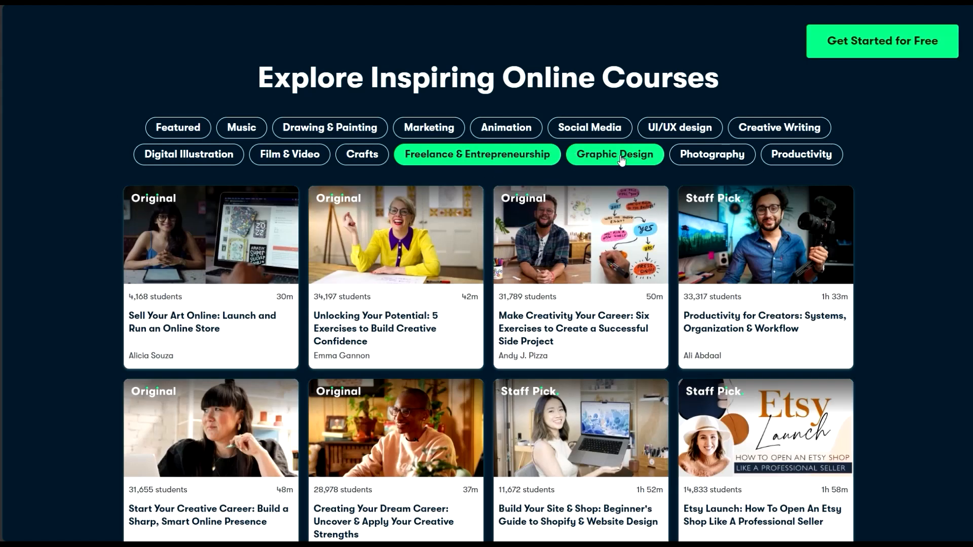
{"action": "left_click", "coordinate": [621, 158]}
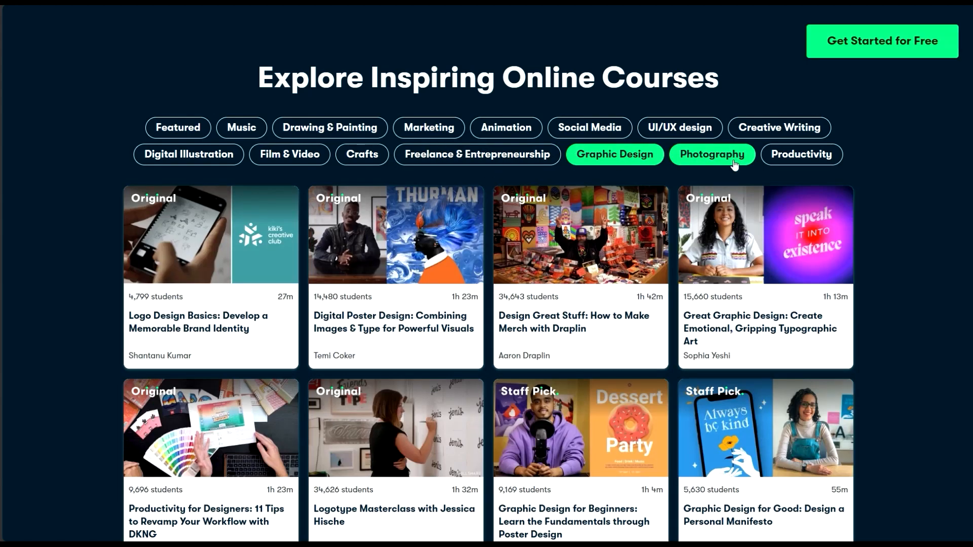
{"action": "left_click", "coordinate": [733, 163]}
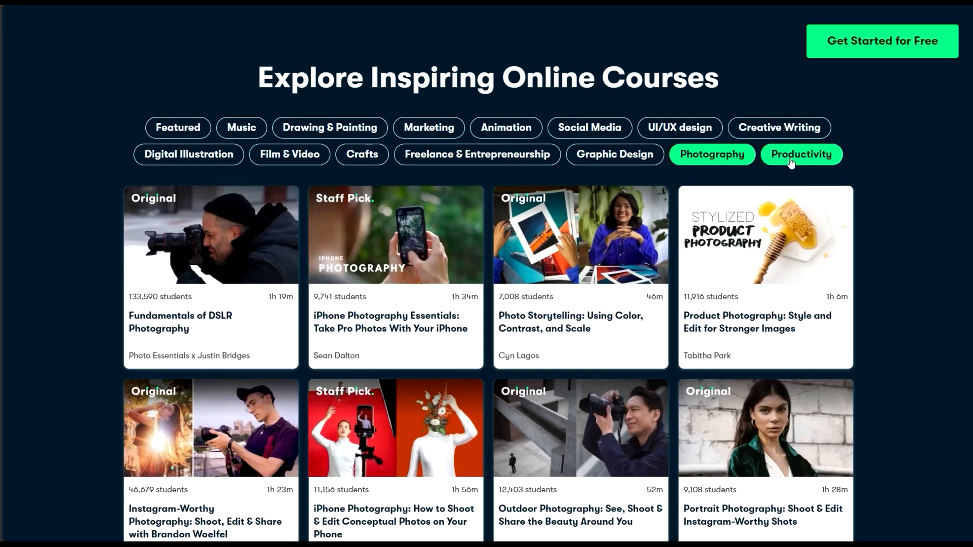
{"action": "left_click", "coordinate": [791, 162]}
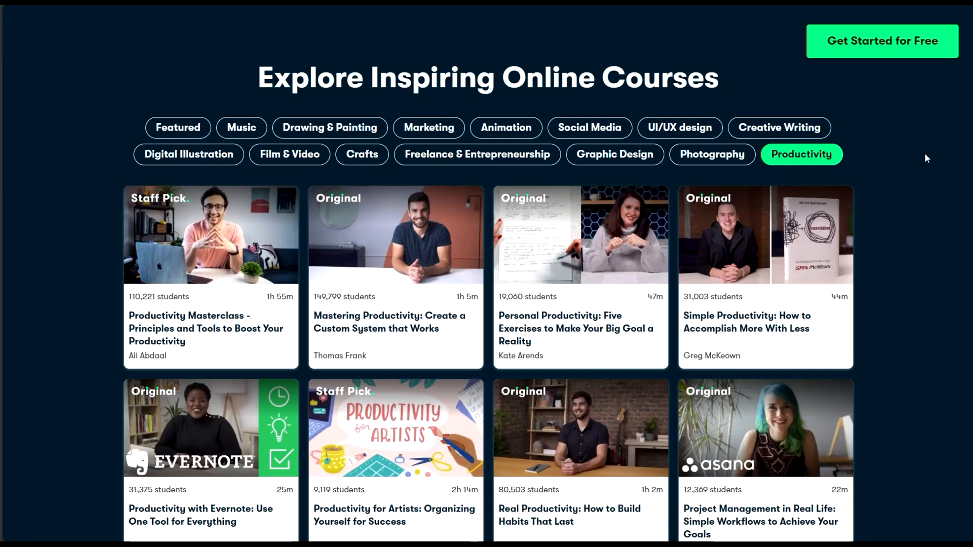
Reopen the online classes catalogue from the site's Browse options and look through its featured, popular and trending classes.
{"action": "scroll", "coordinate": [924, 153], "scroll_direction": "up", "scroll_amount": 15}
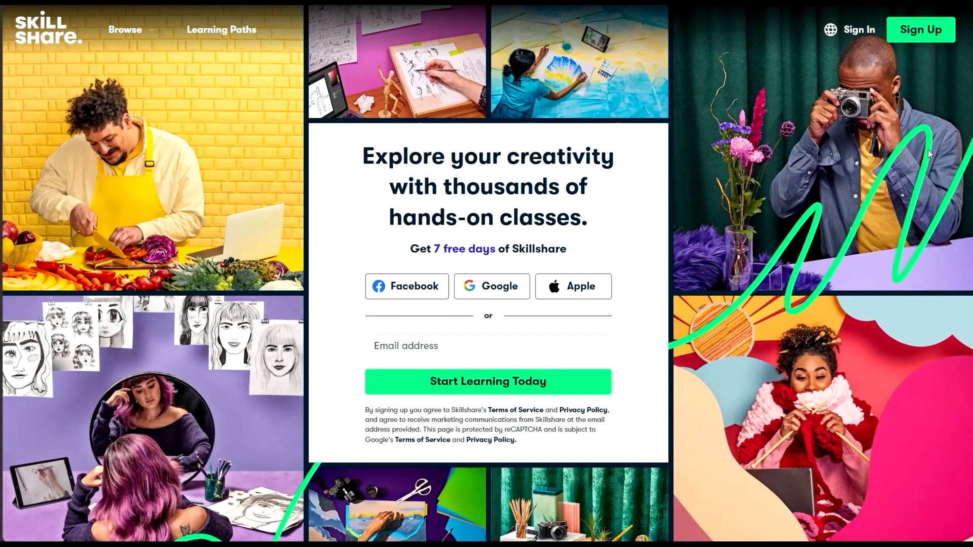
{"action": "mouse_move", "coordinate": [156, 31]}
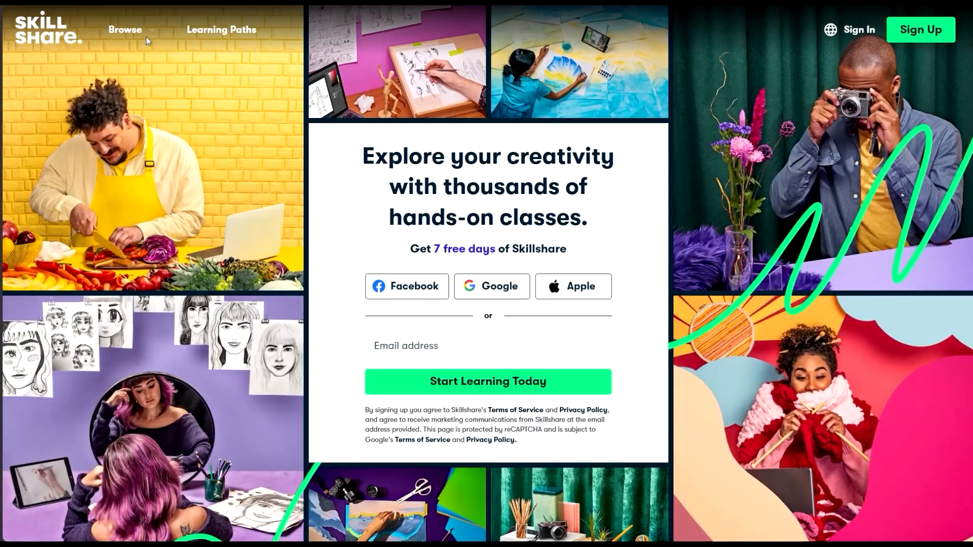
{"action": "mouse_move", "coordinate": [126, 29]}
{"action": "left_click", "coordinate": [519, 94]}
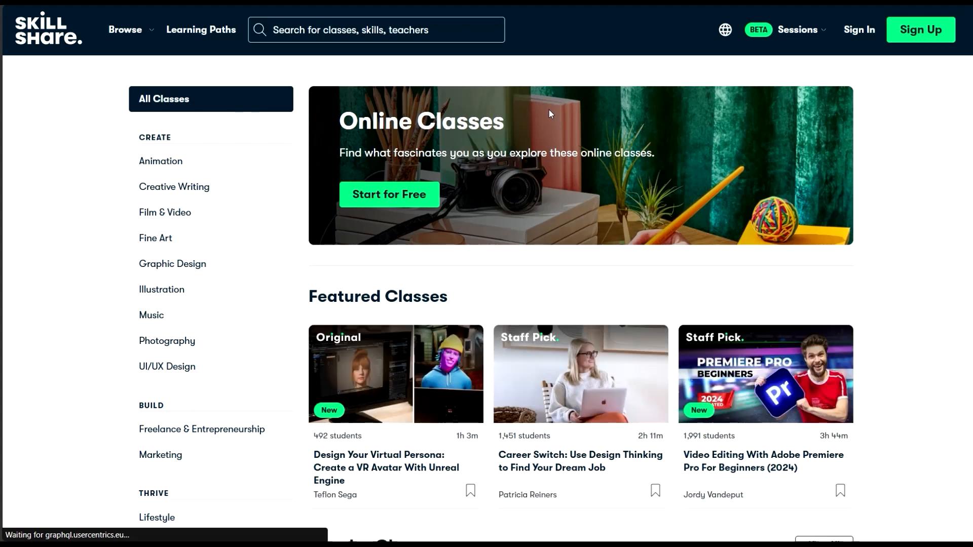
{"action": "scroll", "coordinate": [550, 111], "scroll_direction": "down", "scroll_amount": 5}
{"action": "scroll", "coordinate": [549, 110], "scroll_direction": "down", "scroll_amount": 12}
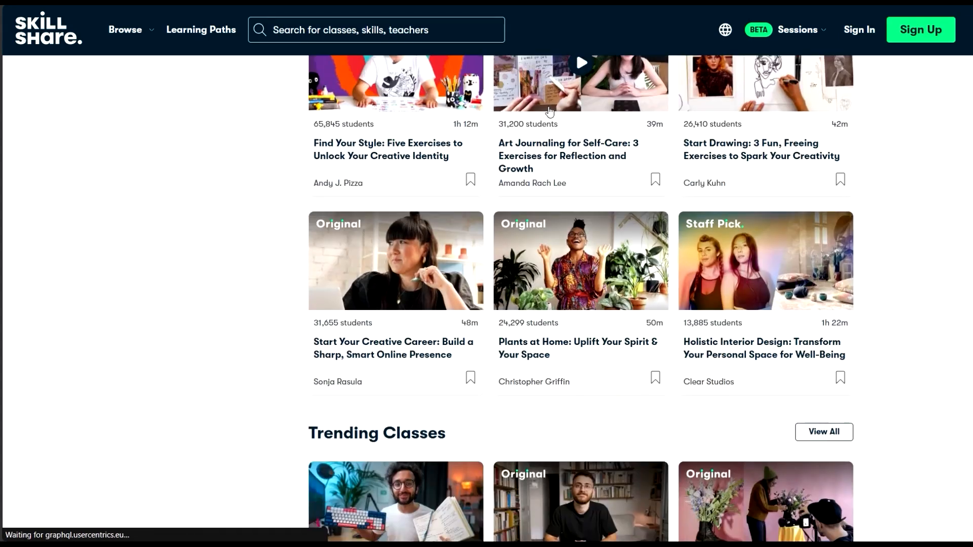
{"action": "scroll", "coordinate": [548, 104], "scroll_direction": "down", "scroll_amount": 7}
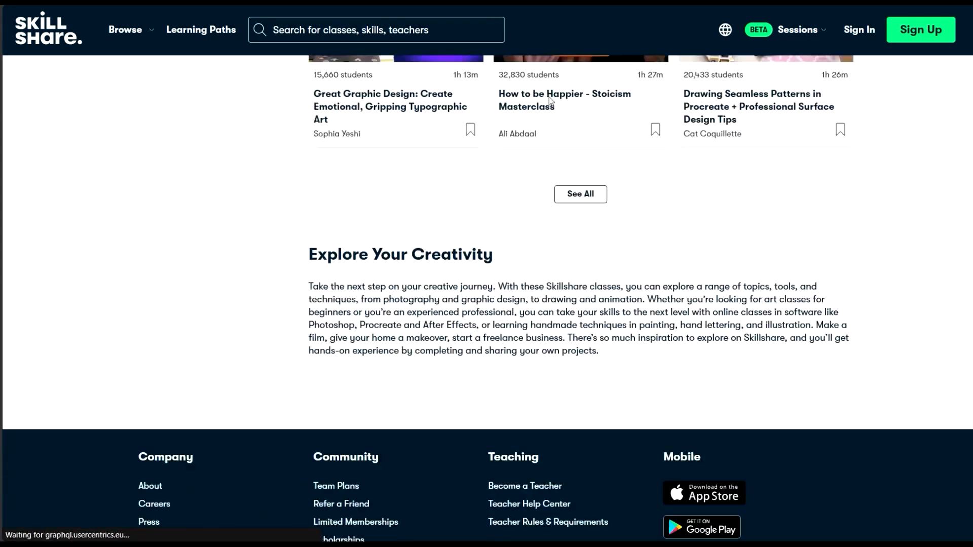
{"action": "scroll", "coordinate": [549, 96], "scroll_direction": "up", "scroll_amount": 11}
{"action": "scroll", "coordinate": [553, 92], "scroll_direction": "up", "scroll_amount": 9}
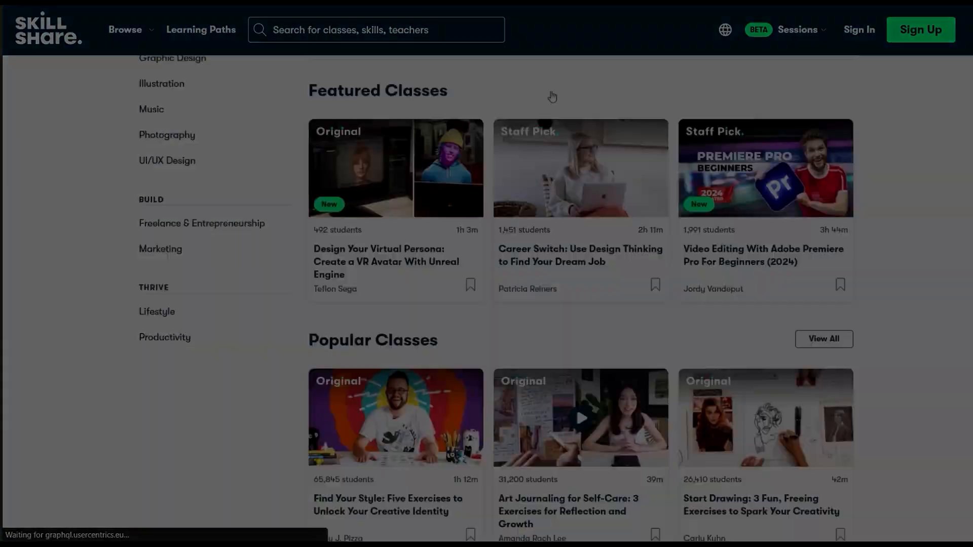
{"action": "scroll", "coordinate": [552, 96], "scroll_direction": "down", "scroll_amount": 6}
{"action": "scroll", "coordinate": [552, 95], "scroll_direction": "up", "scroll_amount": 2}
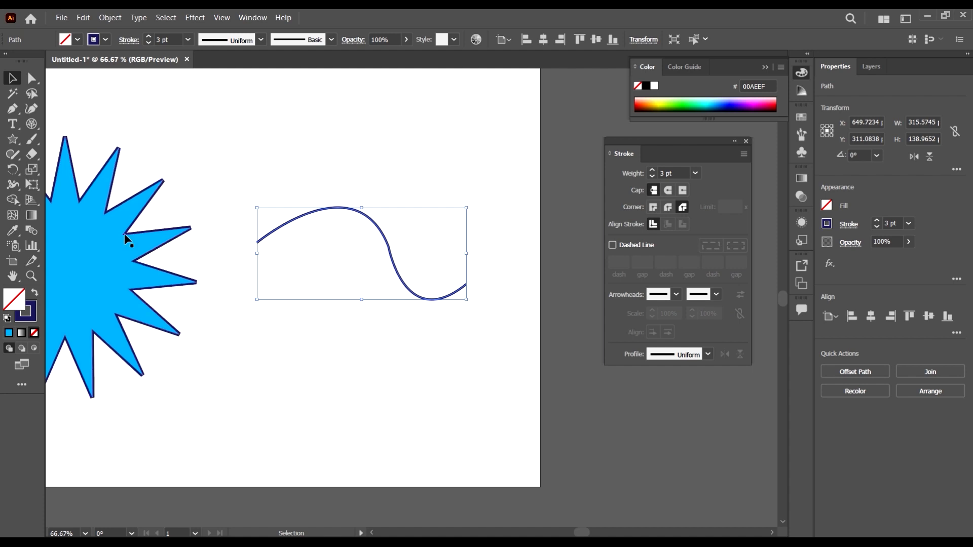
Back in Illustrator, select the blue star, then reselect the wavy path and apply the Arrow 1 arrowhead to its start point.
{"action": "left_click", "coordinate": [120, 265]}
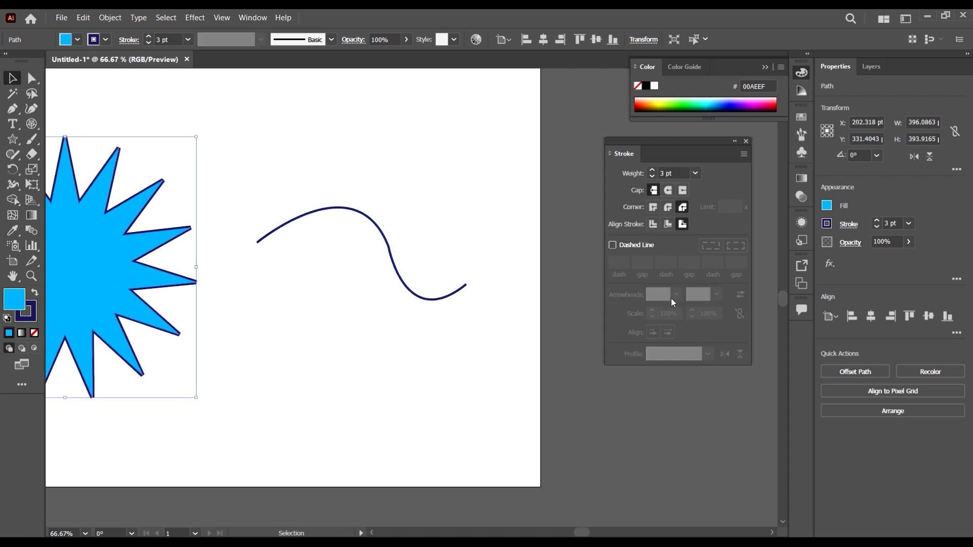
{"action": "left_click_drag", "start_coordinate": [474, 248], "coordinate": [365, 353]}
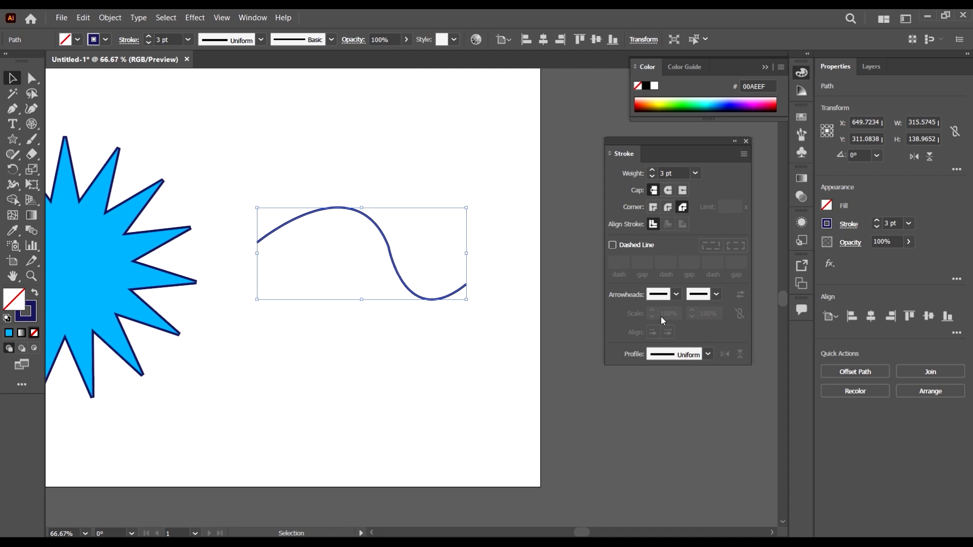
{"action": "left_click", "coordinate": [675, 295]}
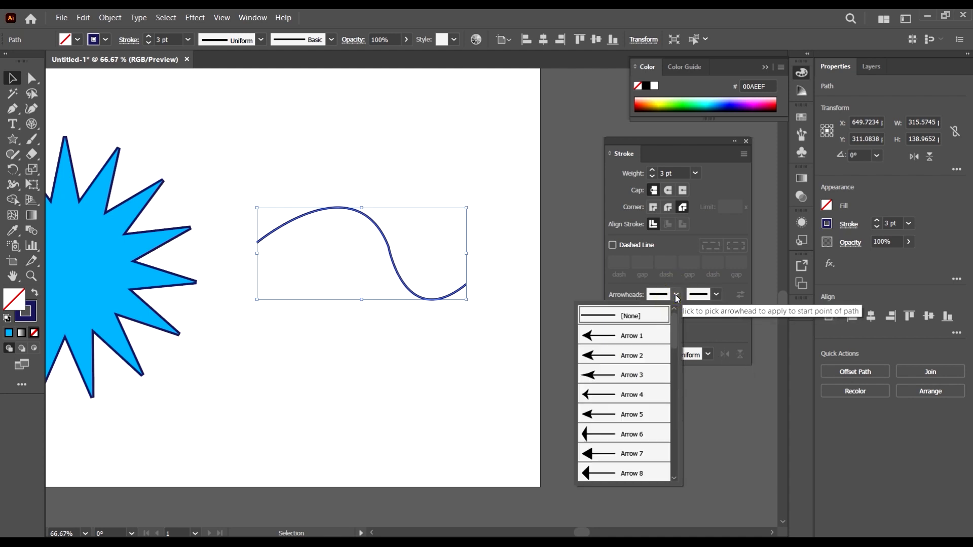
{"action": "left_click", "coordinate": [618, 337]}
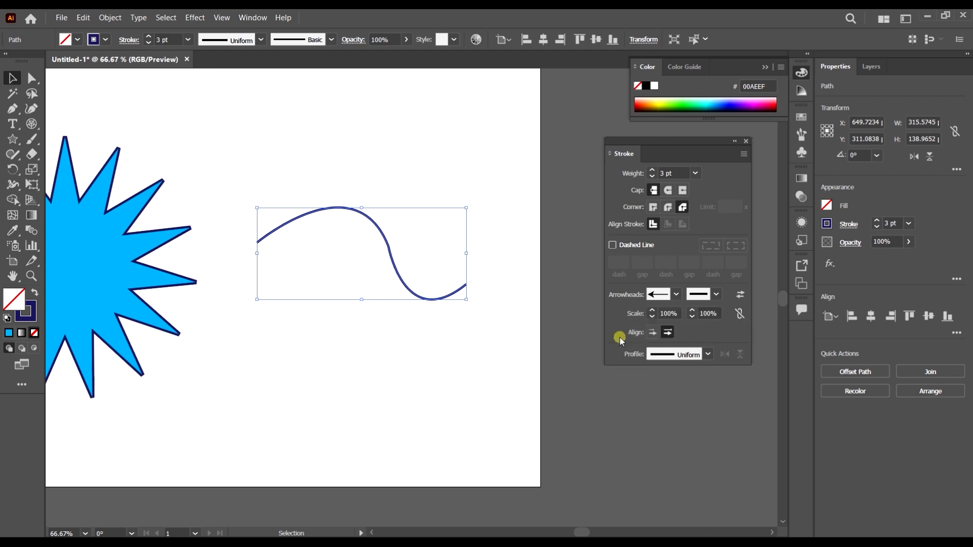
Open the arrowhead choices for the wavy path's end point.
{"action": "left_click", "coordinate": [714, 294]}
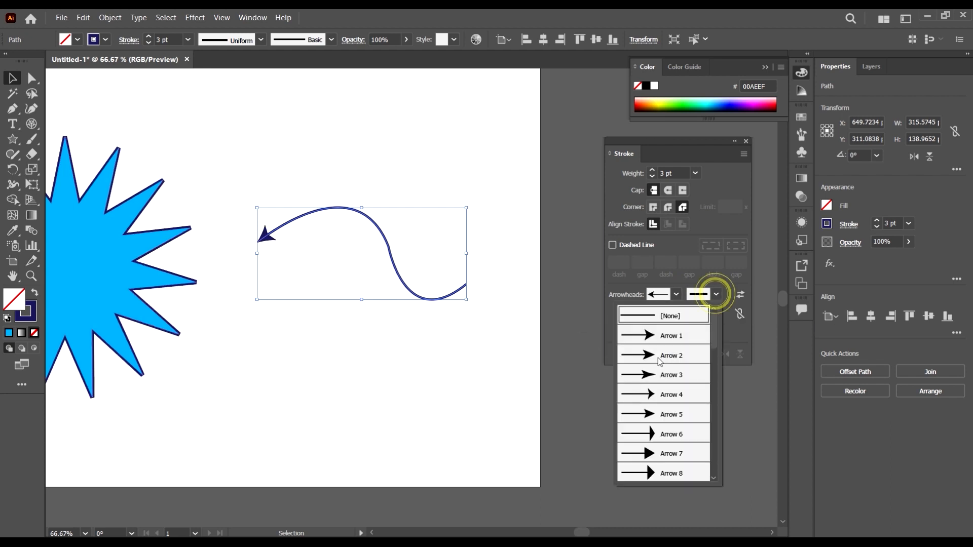
Add the Arrow 1 arrowhead to the end of the curve and set its start arrowhead to None.
{"action": "left_click", "coordinate": [680, 337]}
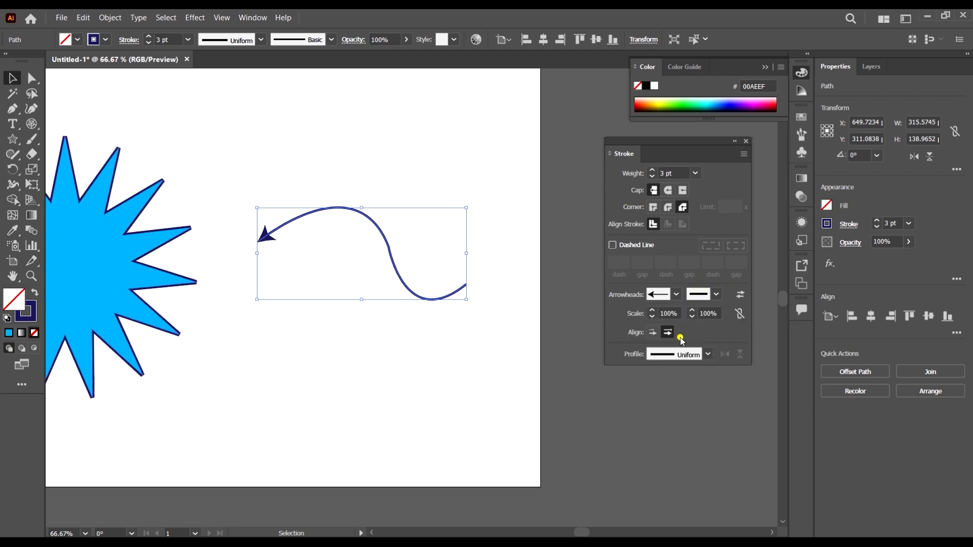
{"action": "left_click", "coordinate": [676, 295]}
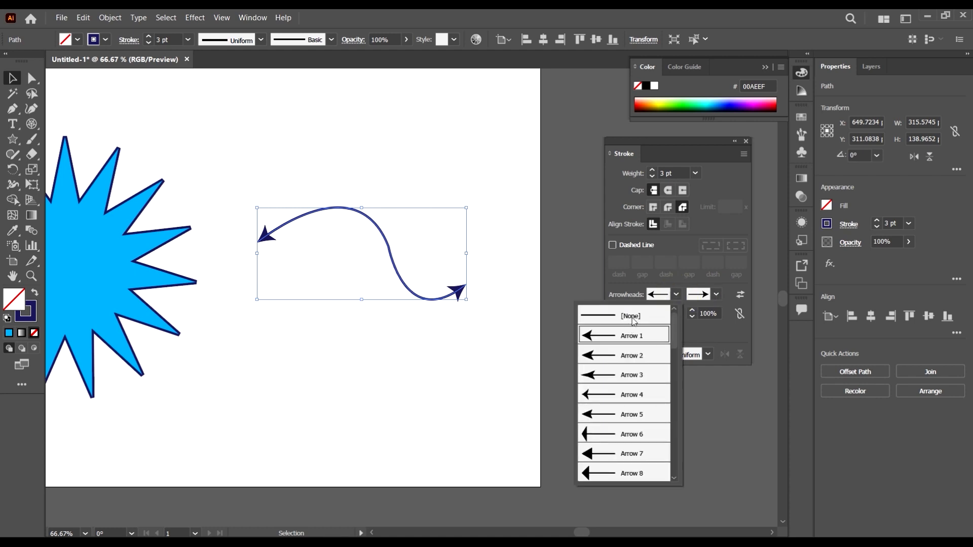
{"action": "left_click", "coordinate": [633, 319]}
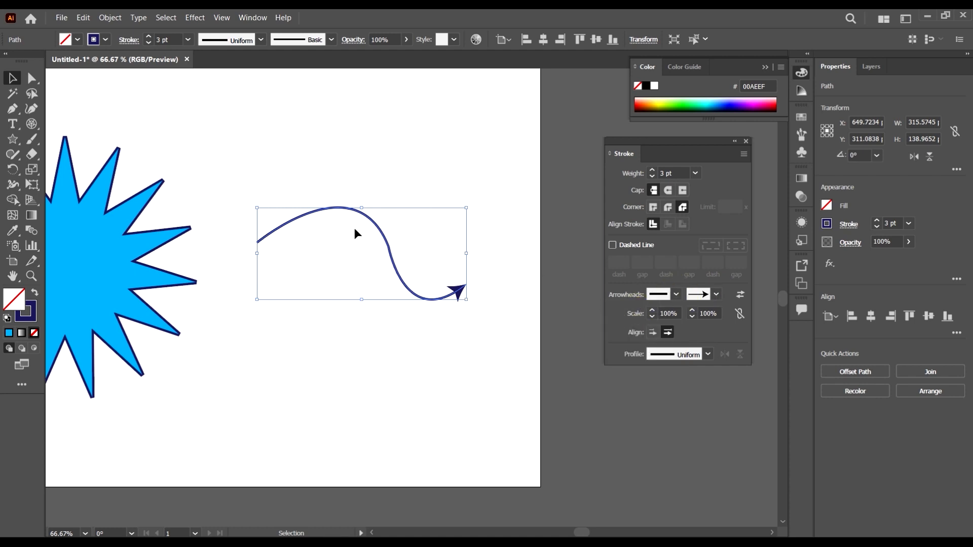
Put the Arrow 1 arrowhead back on the curve's start and set its end arrowhead to None.
{"action": "left_click", "coordinate": [673, 294]}
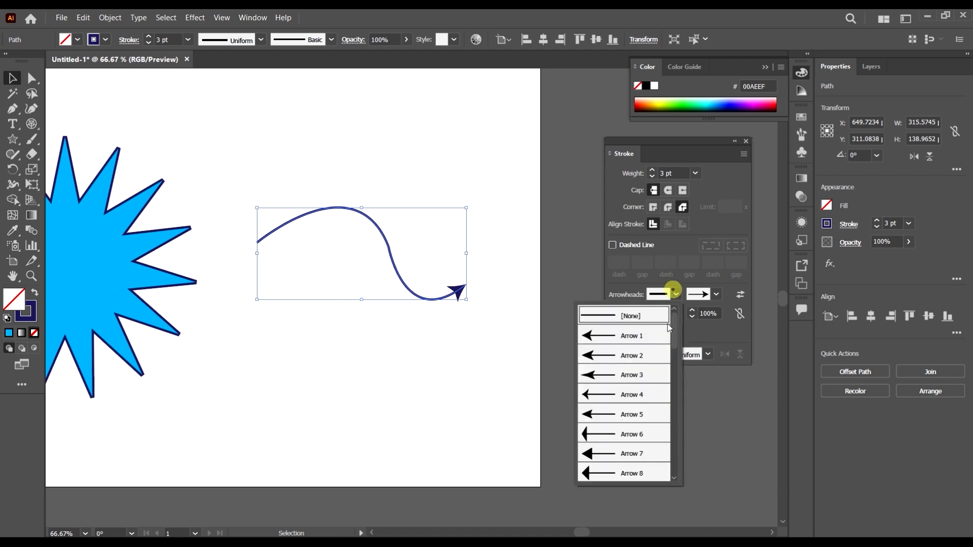
{"action": "left_click", "coordinate": [625, 333]}
{"action": "left_click", "coordinate": [716, 294]}
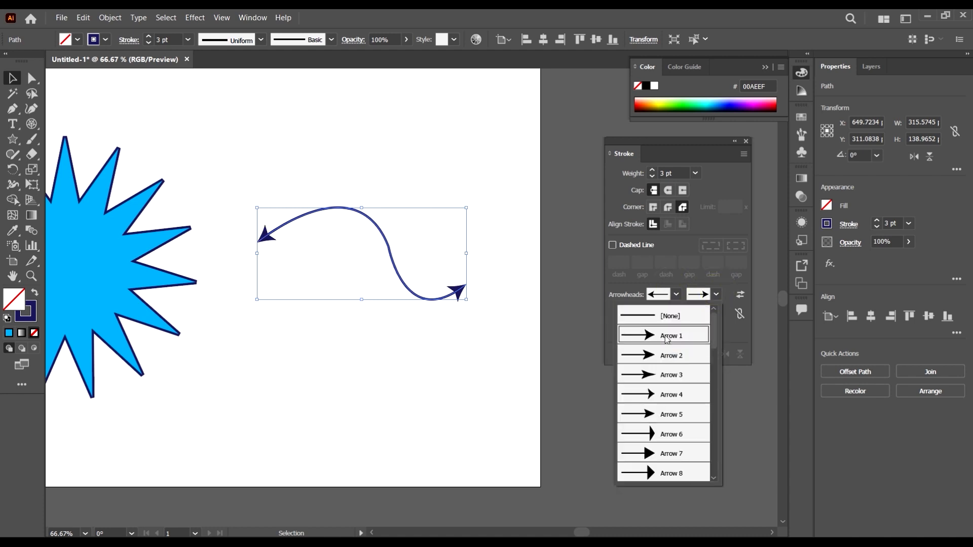
{"action": "left_click", "coordinate": [673, 317]}
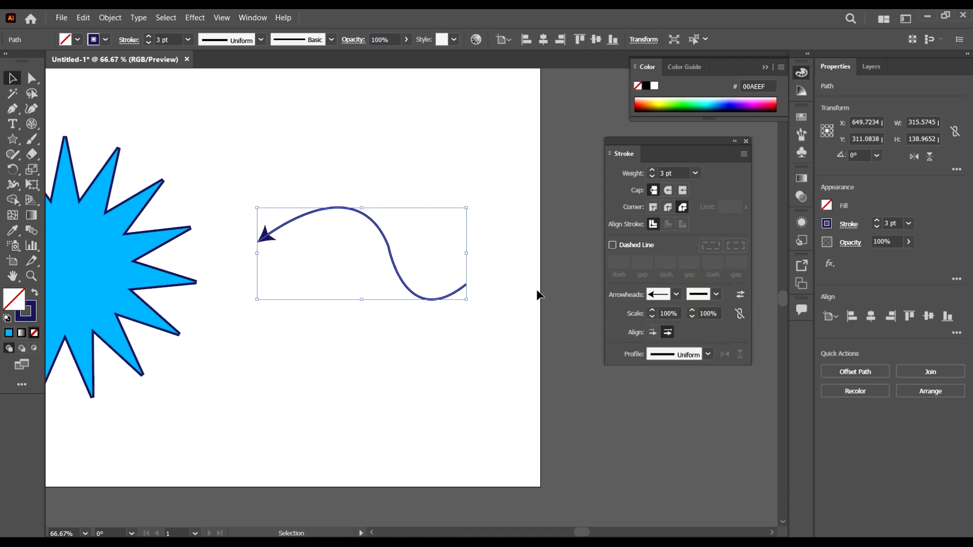
Try a solid feathered-tail arrowhead on the start of the curve.
{"action": "scroll", "coordinate": [306, 251], "scroll_direction": "up", "scroll_amount": 1}
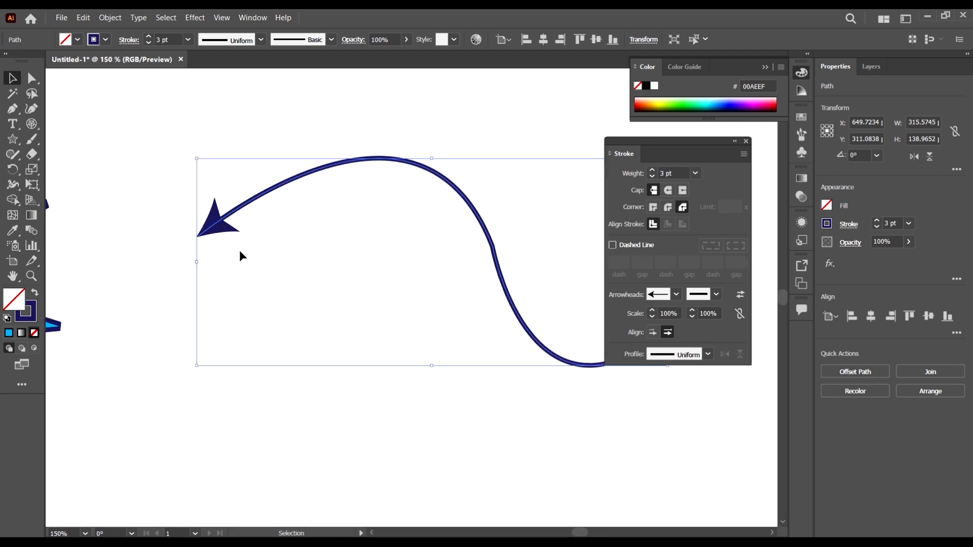
{"action": "scroll", "coordinate": [405, 218], "scroll_direction": "down", "scroll_amount": 2}
{"action": "left_click", "coordinate": [676, 294]}
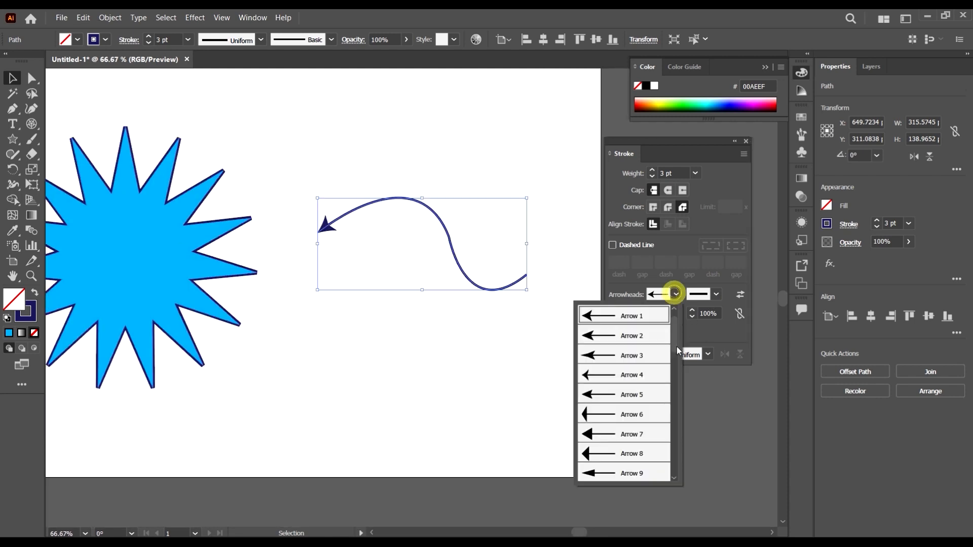
{"action": "scroll", "coordinate": [620, 395], "scroll_direction": "down", "scroll_amount": 4}
{"action": "left_click", "coordinate": [637, 395]}
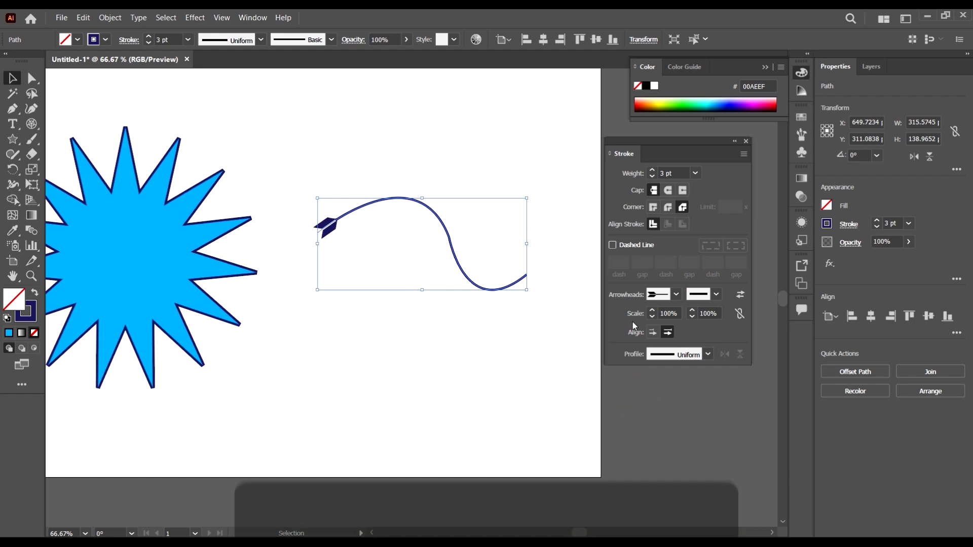
Set the curve's start arrowhead to the striped feather style Arrow 31 and inspect it up close.
{"action": "left_click", "coordinate": [676, 294]}
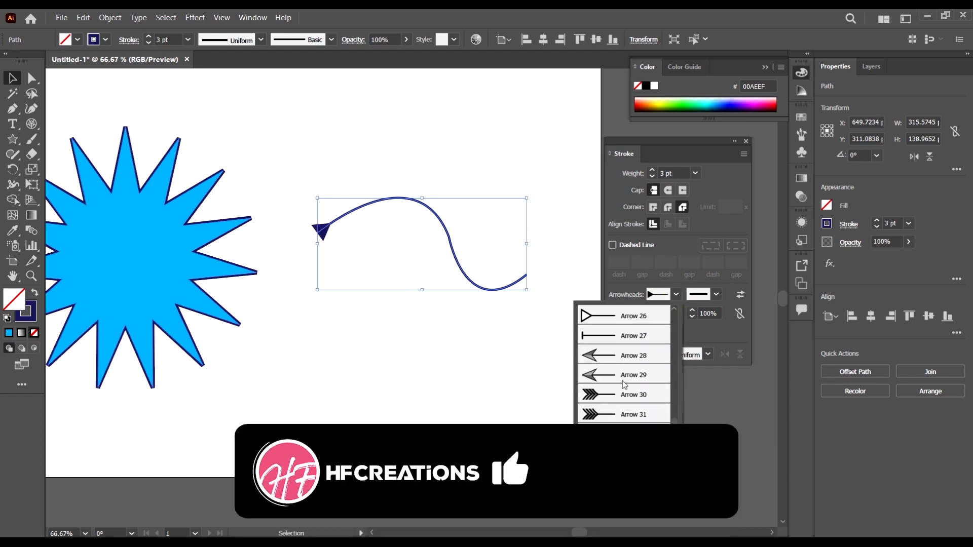
{"action": "scroll", "coordinate": [623, 387], "scroll_direction": "down", "scroll_amount": 2}
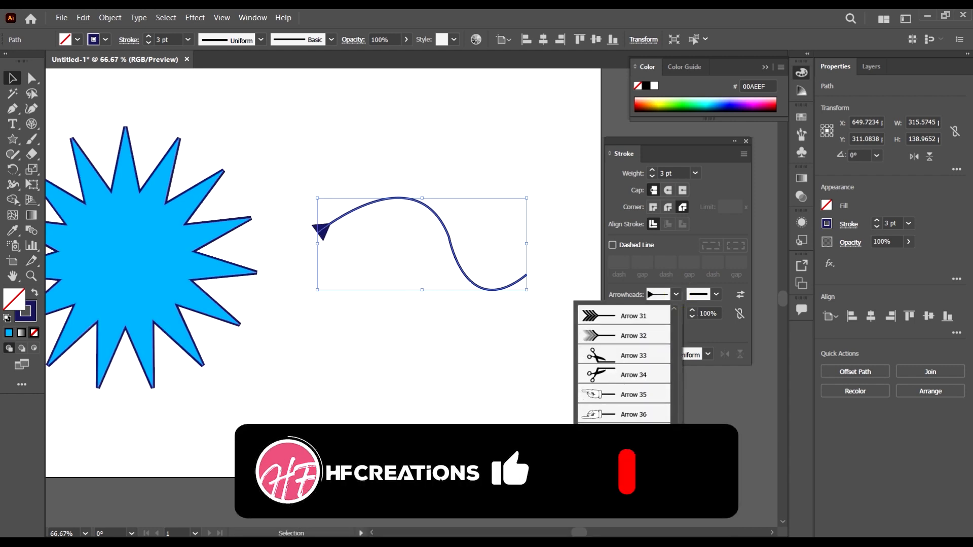
{"action": "left_click", "coordinate": [630, 319]}
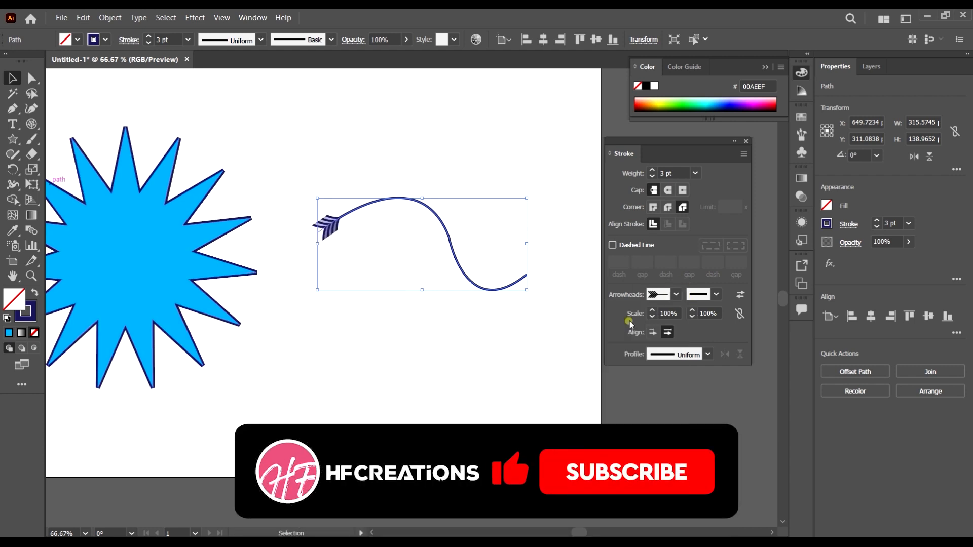
{"action": "scroll", "coordinate": [471, 264], "scroll_direction": "up", "scroll_amount": 1}
{"action": "scroll", "coordinate": [243, 208], "scroll_direction": "up", "scroll_amount": 5}
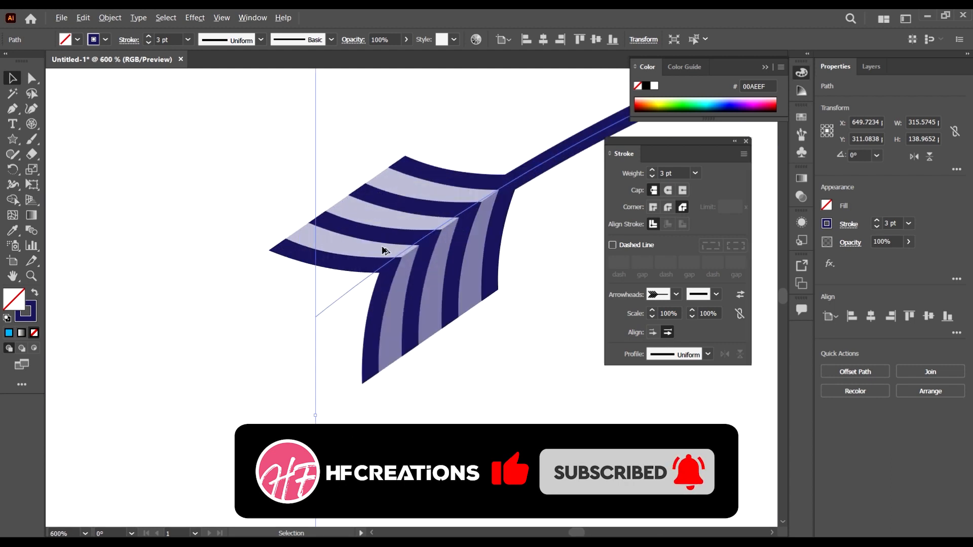
{"action": "scroll", "coordinate": [325, 257], "scroll_direction": "down", "scroll_amount": 5}
Give the end of the curve the open double-chevron arrowhead and deselect the path.
{"action": "left_click", "coordinate": [675, 294]}
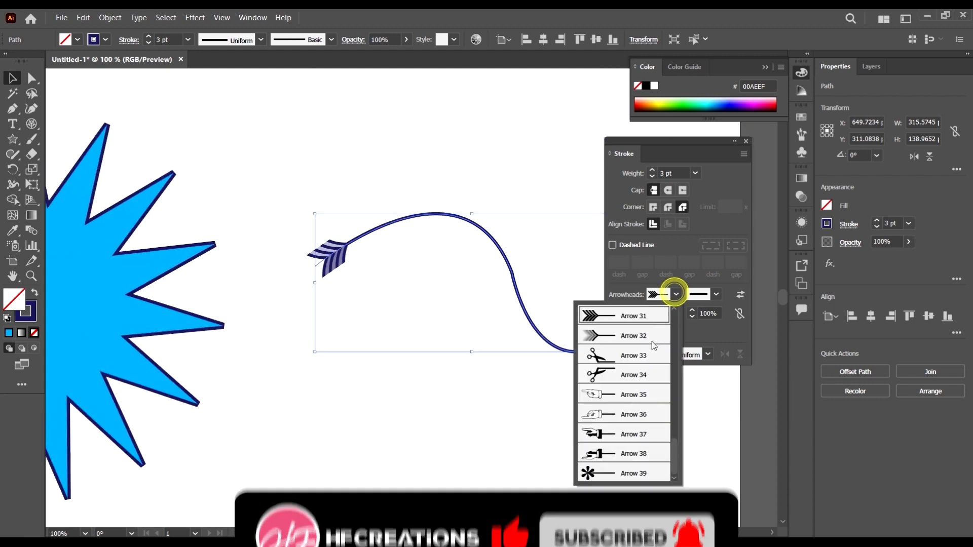
{"action": "scroll", "coordinate": [517, 312], "scroll_direction": "down", "scroll_amount": 4}
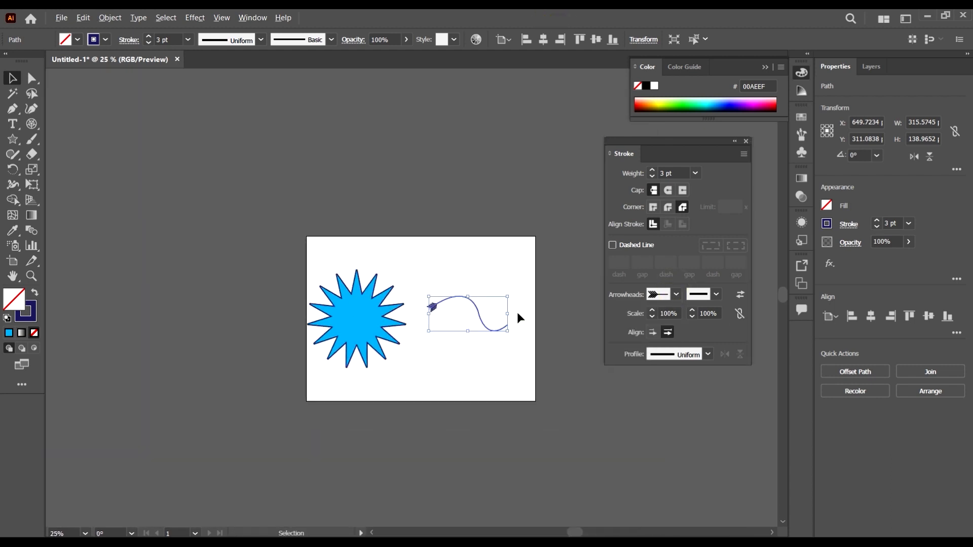
{"action": "scroll", "coordinate": [524, 306], "scroll_direction": "up", "scroll_amount": 3}
{"action": "left_click", "coordinate": [716, 295]}
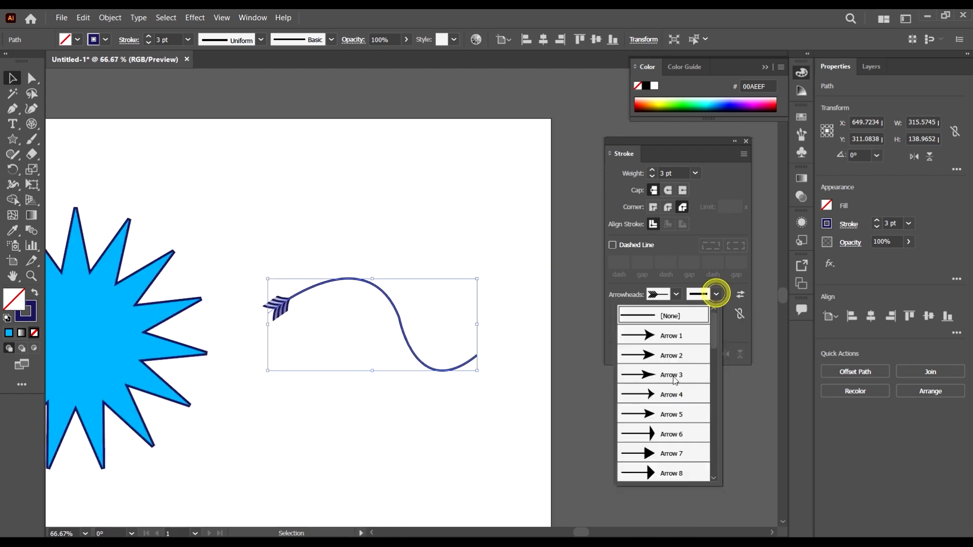
{"action": "scroll", "coordinate": [674, 380], "scroll_direction": "down", "scroll_amount": 3}
{"action": "left_click", "coordinate": [660, 414]}
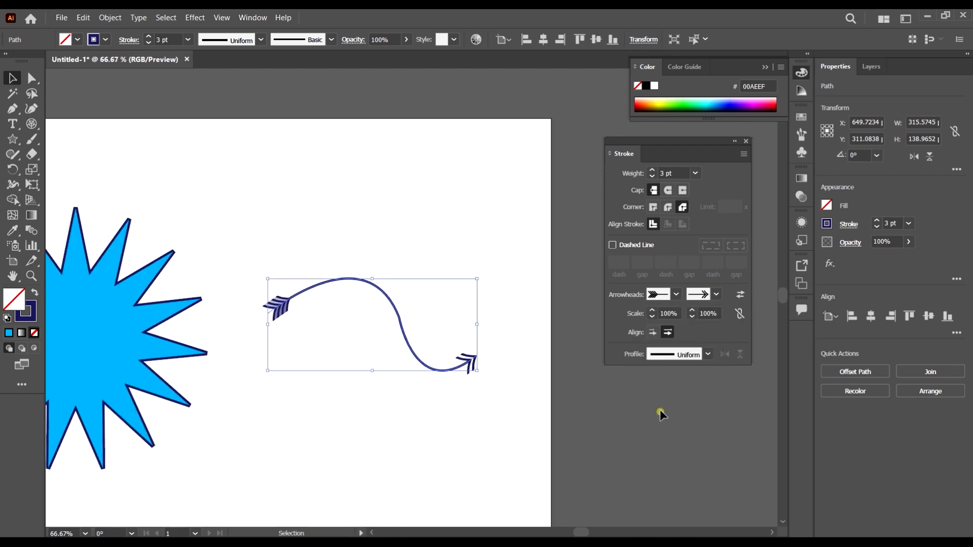
{"action": "left_click", "coordinate": [426, 413]}
Examine the arrow curve's anchor points and handles with the Direct Selection tool.
{"action": "left_click_drag", "start_coordinate": [528, 419], "coordinate": [480, 373]}
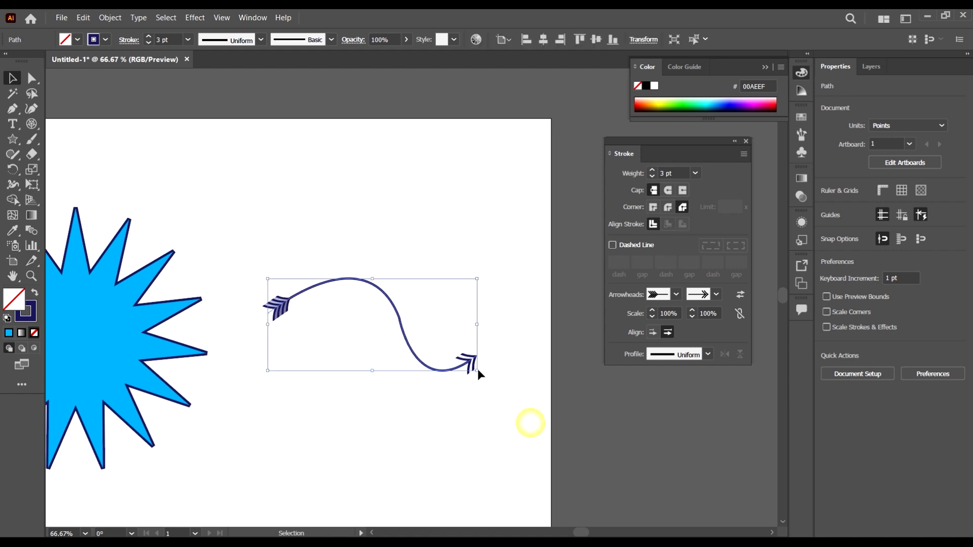
{"action": "key", "text": "a"}
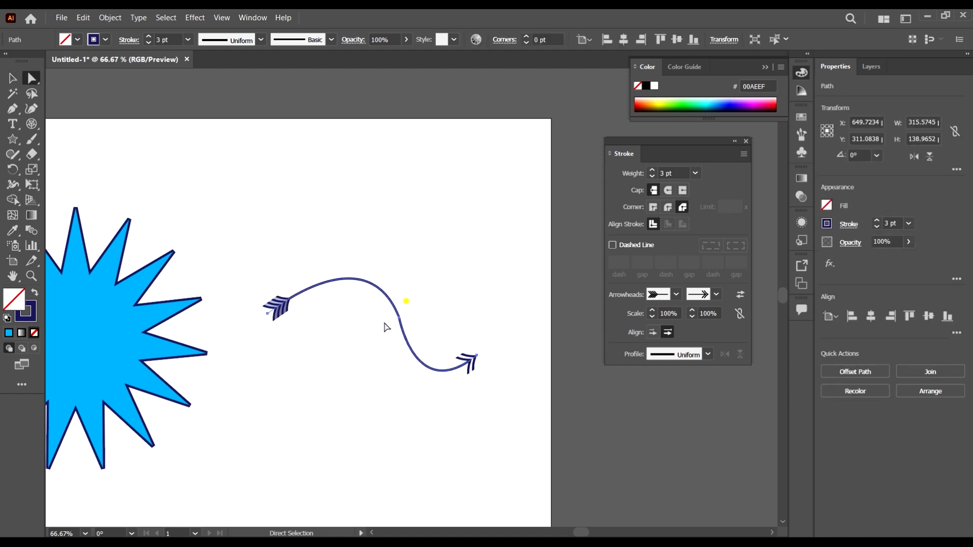
{"action": "left_click", "coordinate": [398, 318]}
{"action": "left_click_drag", "start_coordinate": [389, 322], "coordinate": [264, 419]}
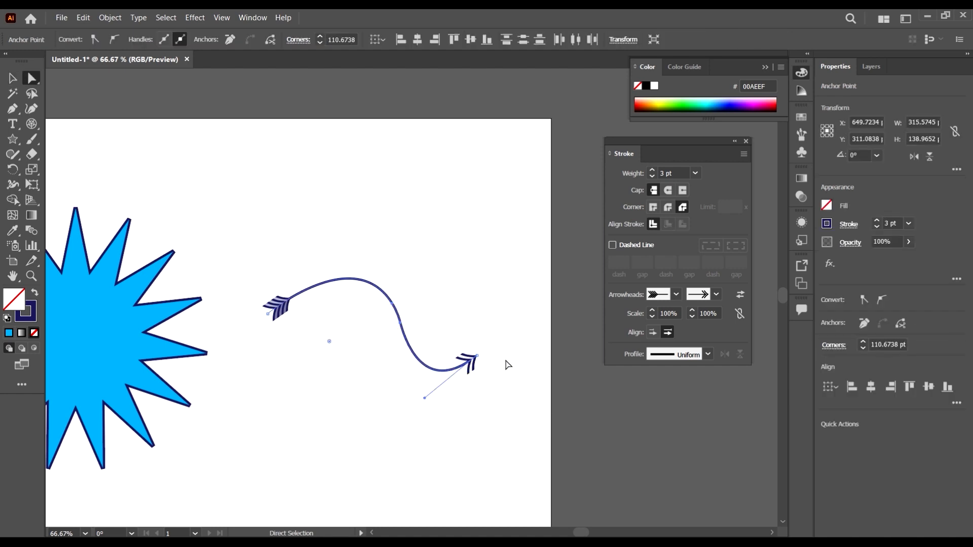
{"action": "left_click", "coordinate": [17, 81]}
{"action": "left_click", "coordinate": [401, 290]}
{"action": "scroll", "coordinate": [456, 304], "scroll_direction": "down", "scroll_amount": 2}
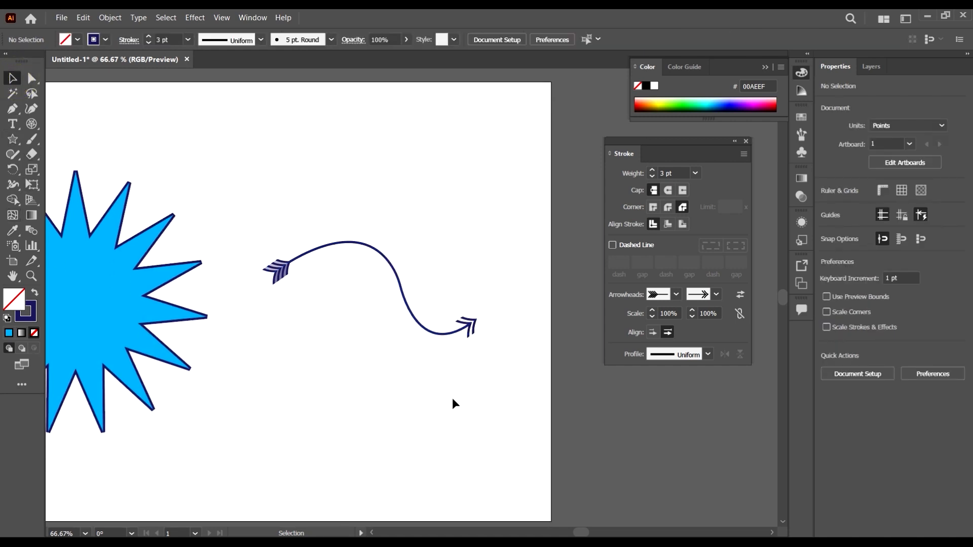
Scale the curve's arrowheads to 103% at the start and 99% at the end.
{"action": "left_click_drag", "start_coordinate": [452, 397], "coordinate": [310, 219]}
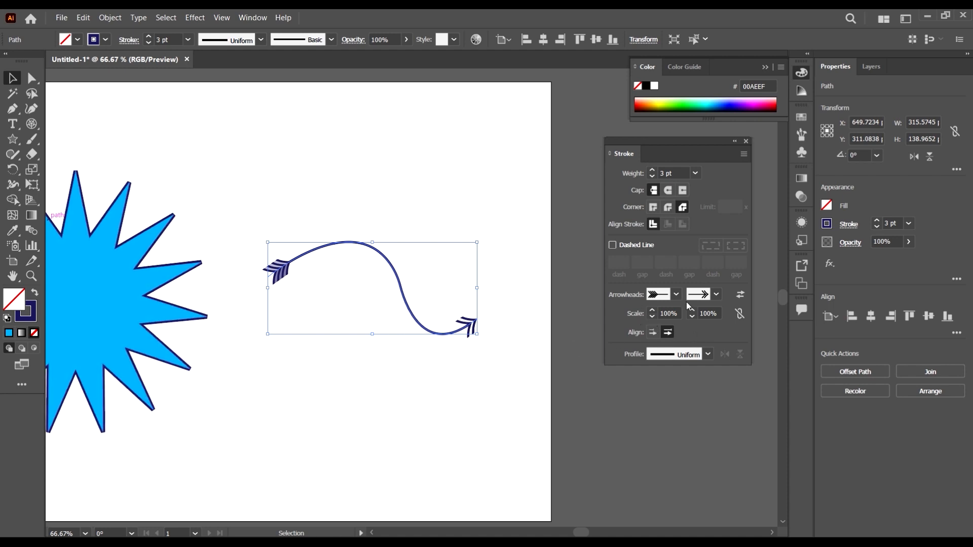
{"action": "left_click", "coordinate": [653, 311]}
{"action": "left_click", "coordinate": [653, 311]}
{"action": "left_click", "coordinate": [653, 312]}
{"action": "left_click", "coordinate": [419, 391]}
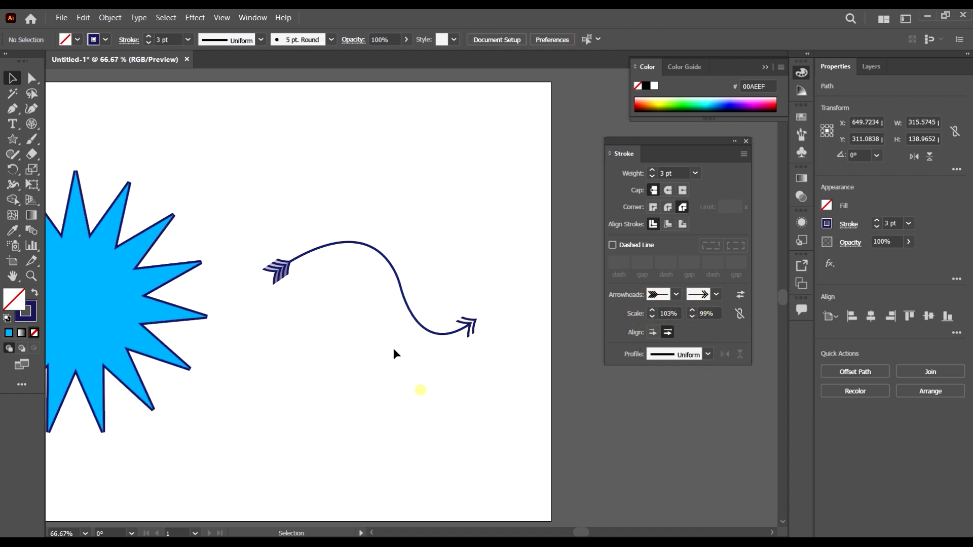
Draw an open S-shaped curve about 583 pt wide and 74 pt high below the arrow with the Pen tool.
{"action": "left_click", "coordinate": [12, 108]}
{"action": "left_click", "coordinate": [306, 432]}
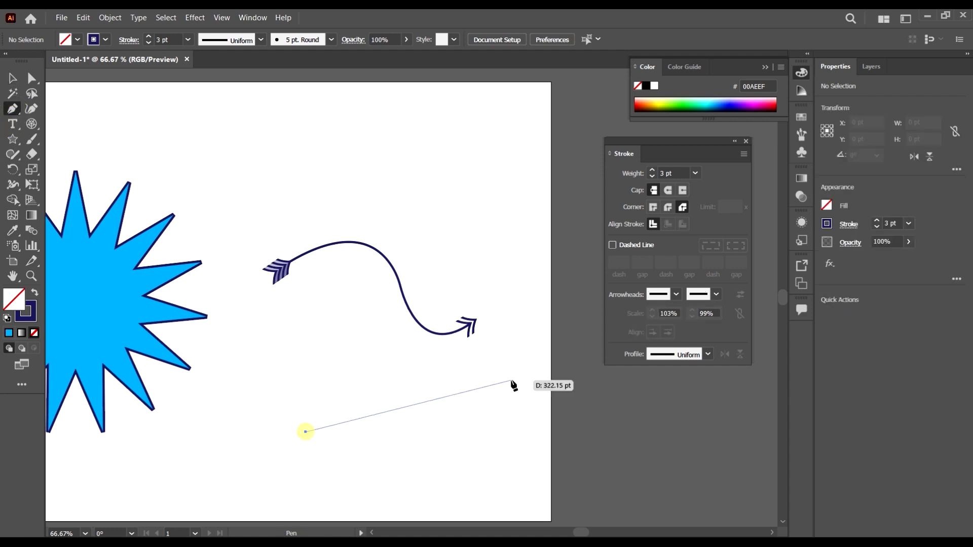
{"action": "left_click_drag", "start_coordinate": [481, 397], "coordinate": [642, 442]}
{"action": "left_click", "coordinate": [691, 384]}
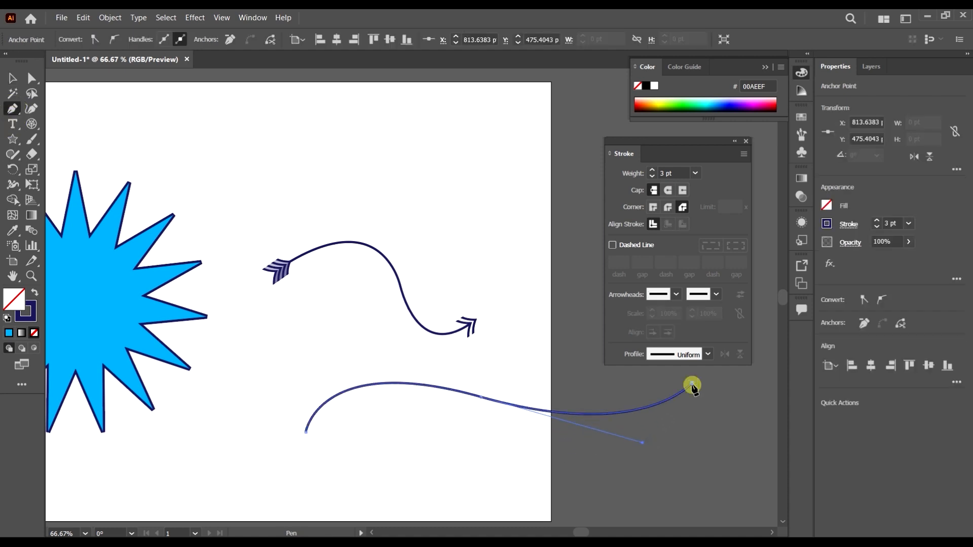
{"action": "left_click", "coordinate": [11, 78]}
{"action": "left_click", "coordinate": [561, 276]}
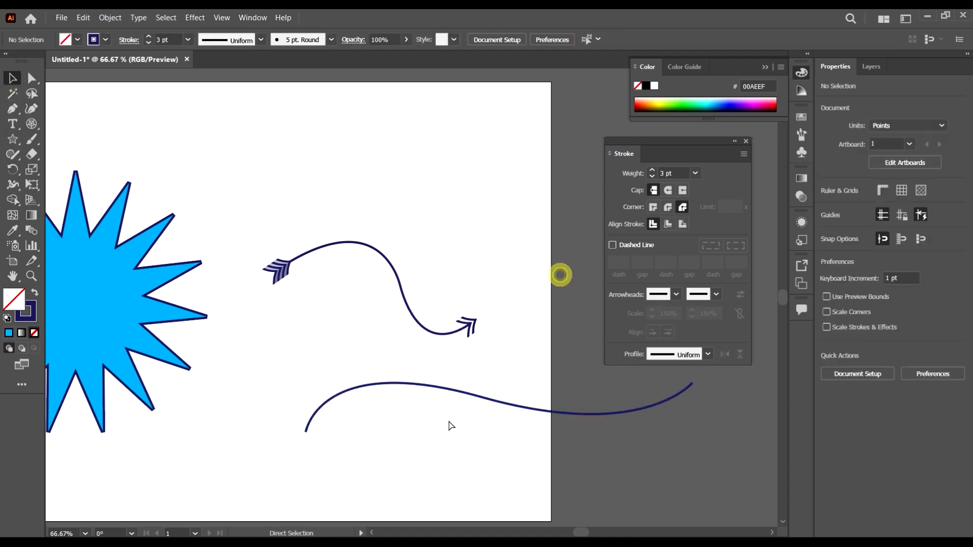
Stretch the new curve to about 92 pt high and move it left to about X 650 pt, Y 507 pt.
{"action": "scroll", "coordinate": [515, 386], "scroll_direction": "right", "scroll_amount": 1}
{"action": "left_click_drag", "start_coordinate": [520, 383], "coordinate": [434, 474]}
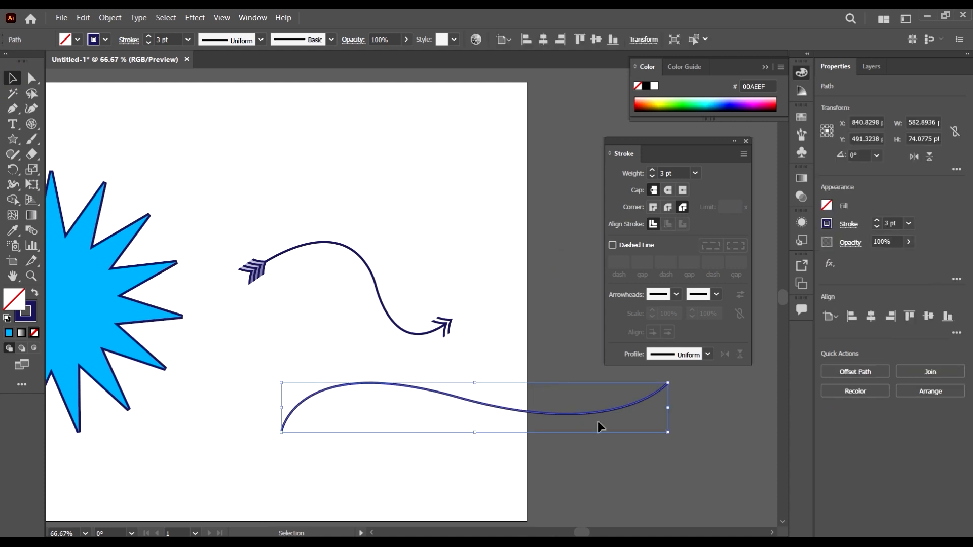
{"action": "mouse_move", "coordinate": [474, 384]}
{"action": "left_mouse_down"}
{"action": "mouse_move", "coordinate": [471, 360]}
{"action": "mouse_move", "coordinate": [473, 371]}
{"action": "left_mouse_up"}
{"action": "left_click_drag", "start_coordinate": [540, 408], "coordinate": [413, 426]}
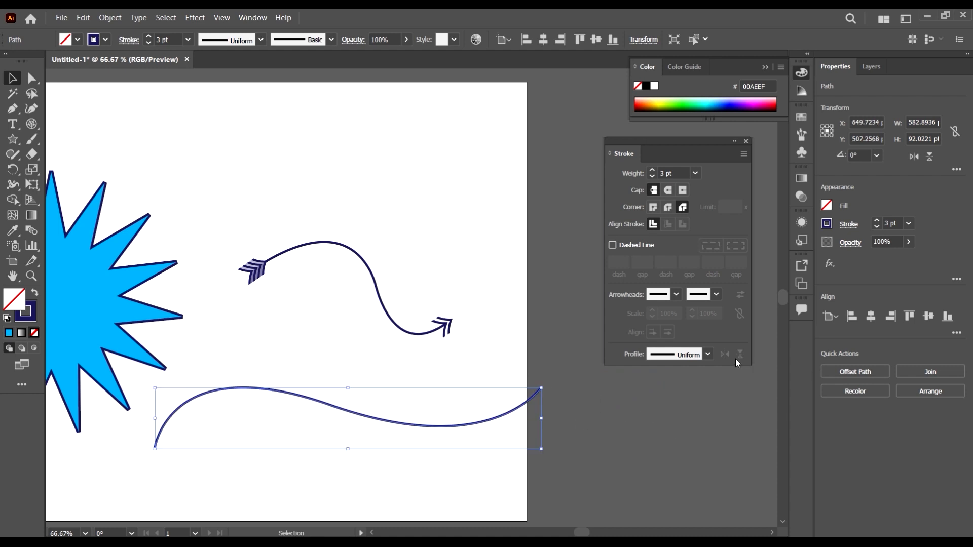
Apply the lens-shaped width profile that tapers at both ends to the new curve and raise its stroke weight to 28 pt.
{"action": "left_click", "coordinate": [708, 352]}
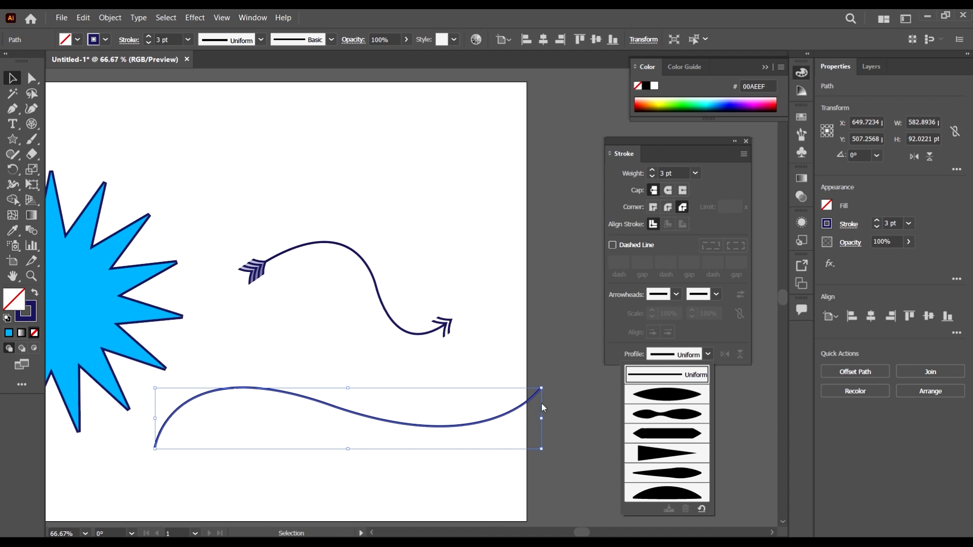
{"action": "left_click", "coordinate": [684, 401]}
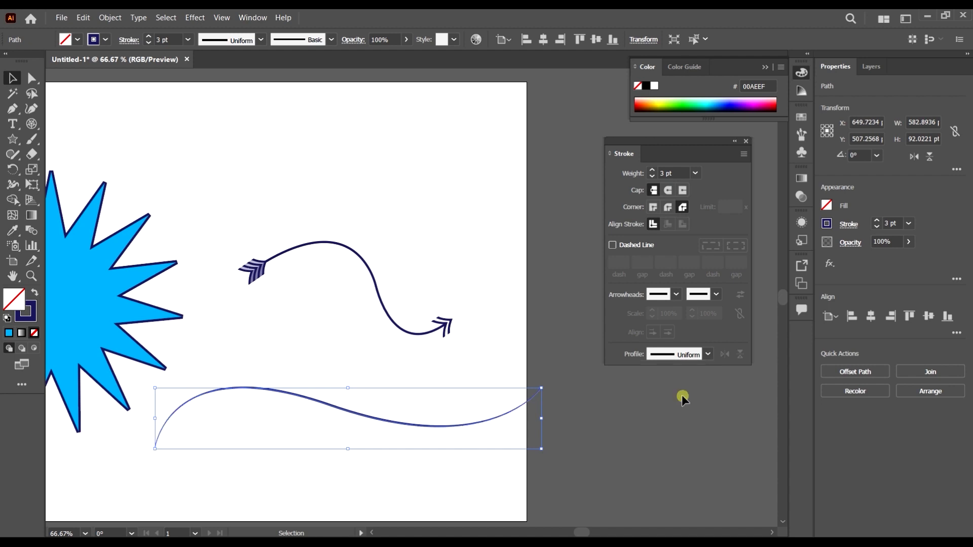
{"action": "left_click", "coordinate": [172, 40]}
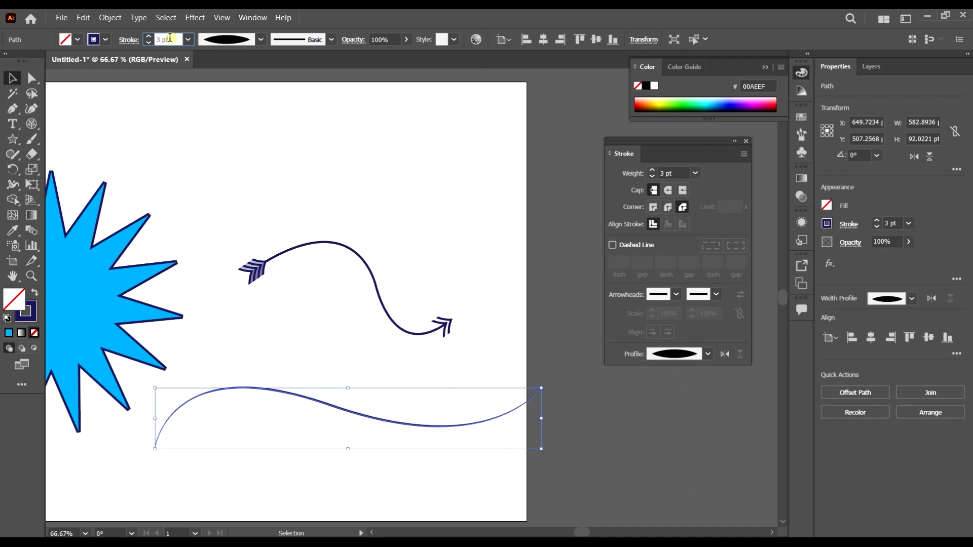
{"action": "scroll", "coordinate": [171, 41], "scroll_direction": "up", "scroll_amount": 15}
{"action": "scroll", "coordinate": [171, 40], "scroll_direction": "up", "scroll_amount": 10}
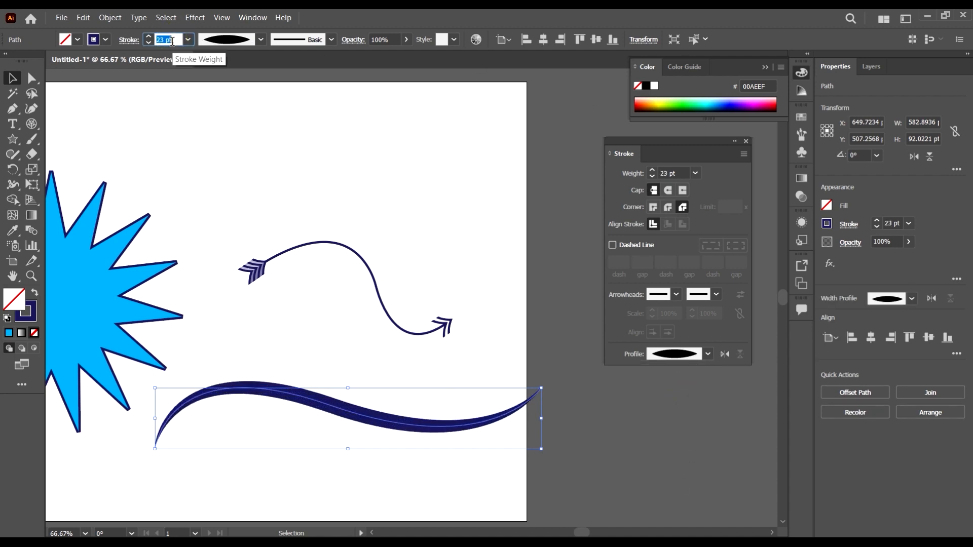
Move the thick curve to about X 736 pt, Y 471 pt and apply the double-bulge width profile with the narrow middle.
{"action": "mouse_move", "coordinate": [398, 425]}
{"action": "left_mouse_down"}
{"action": "mouse_move", "coordinate": [464, 375]}
{"action": "mouse_move", "coordinate": [489, 390]}
{"action": "mouse_move", "coordinate": [455, 401]}
{"action": "left_mouse_up"}
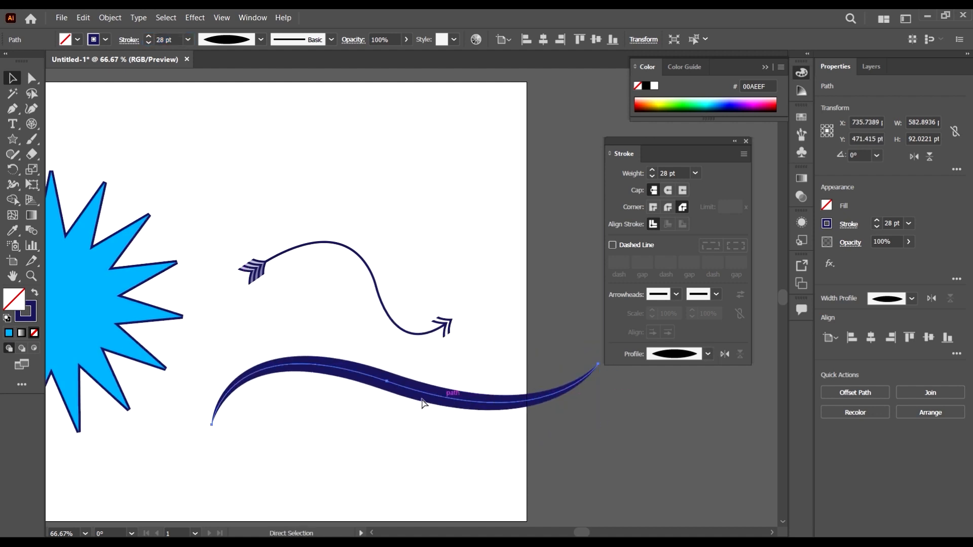
{"action": "scroll", "coordinate": [709, 355], "scroll_direction": "right", "scroll_amount": 2}
{"action": "left_click", "coordinate": [708, 354]}
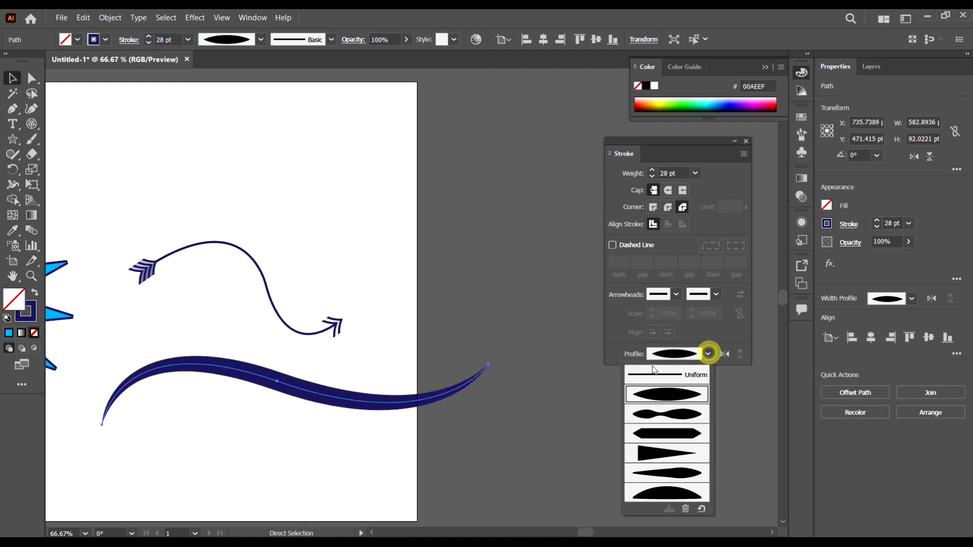
{"action": "left_click", "coordinate": [673, 415]}
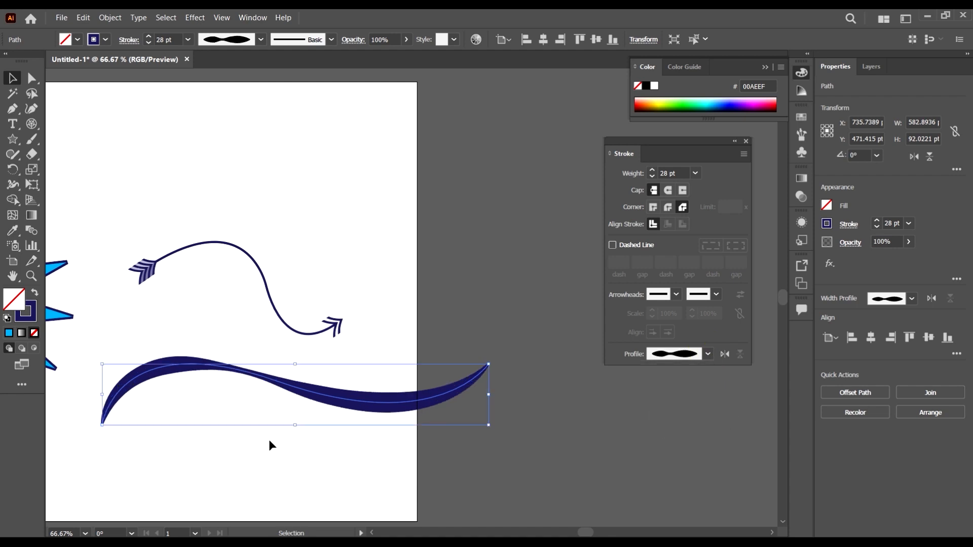
Try the even-width profile with pointed ends on the thick curve and replace it with the triangular one-sided taper.
{"action": "left_click", "coordinate": [706, 356]}
{"action": "left_click", "coordinate": [663, 438]}
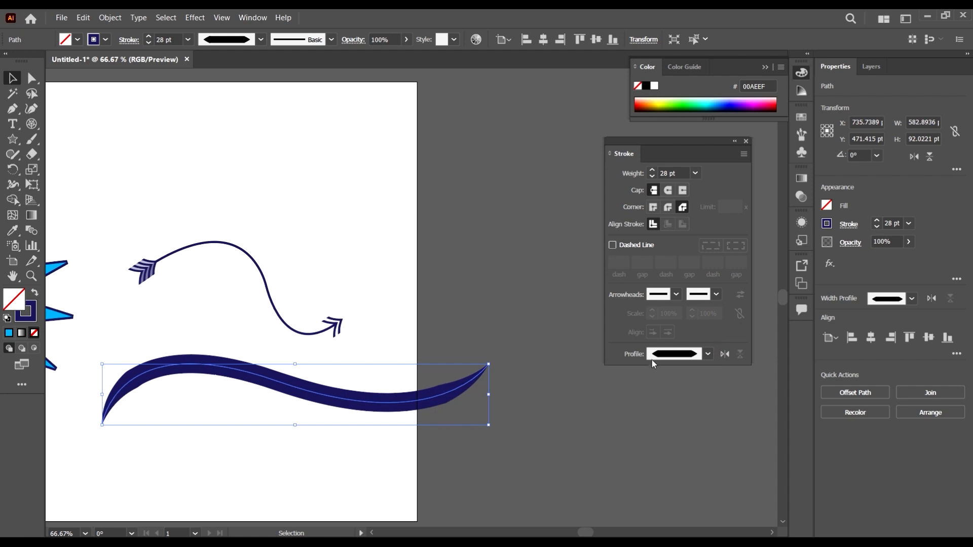
{"action": "left_click", "coordinate": [708, 354]}
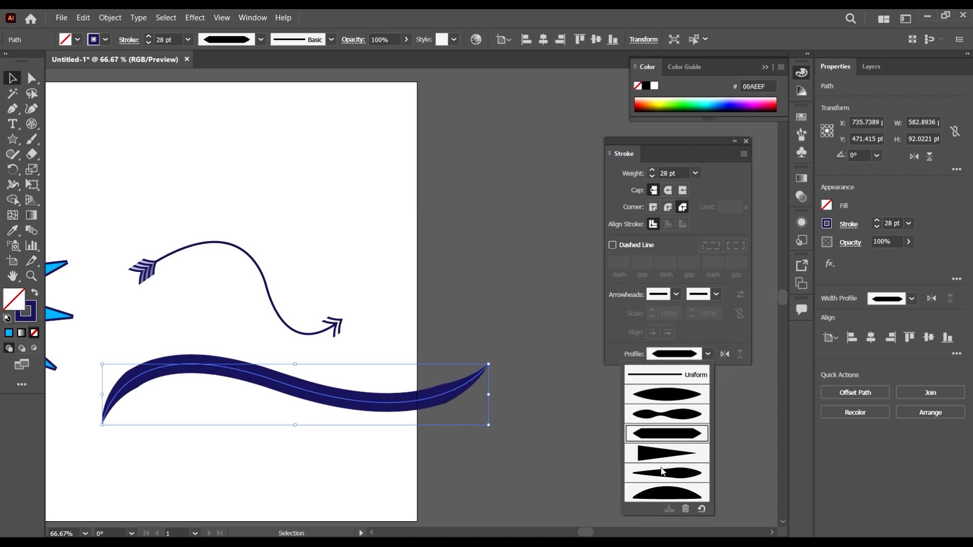
{"action": "left_click", "coordinate": [661, 448]}
Flip the triangular width profile along the thick curve repeatedly to compare both taper directions.
{"action": "left_click", "coordinate": [725, 354]}
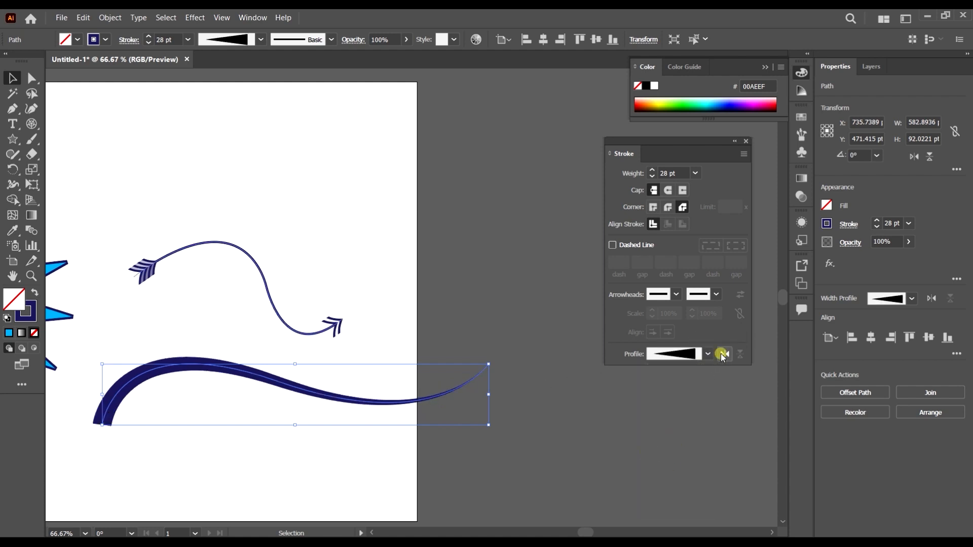
{"action": "left_click", "coordinate": [728, 356]}
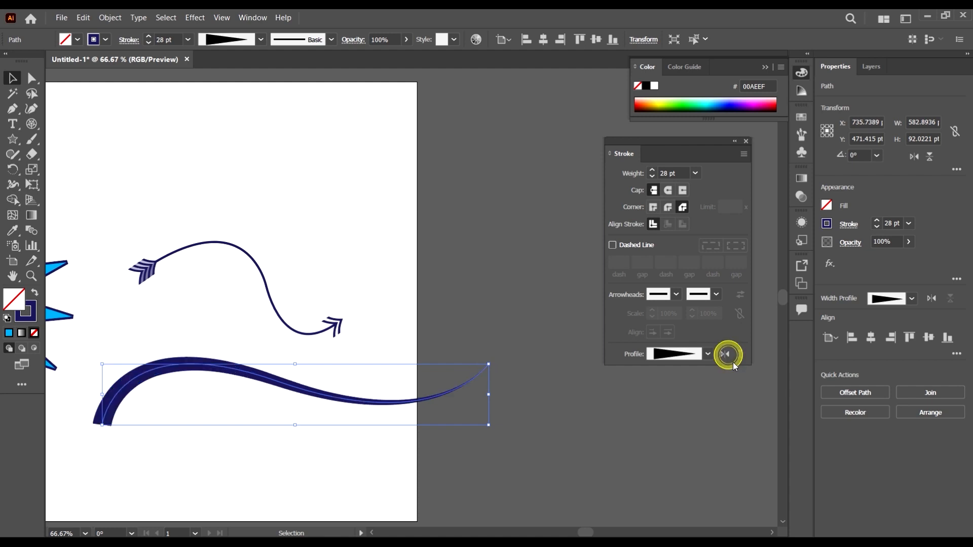
{"action": "left_click", "coordinate": [725, 355]}
{"action": "left_click", "coordinate": [724, 355]}
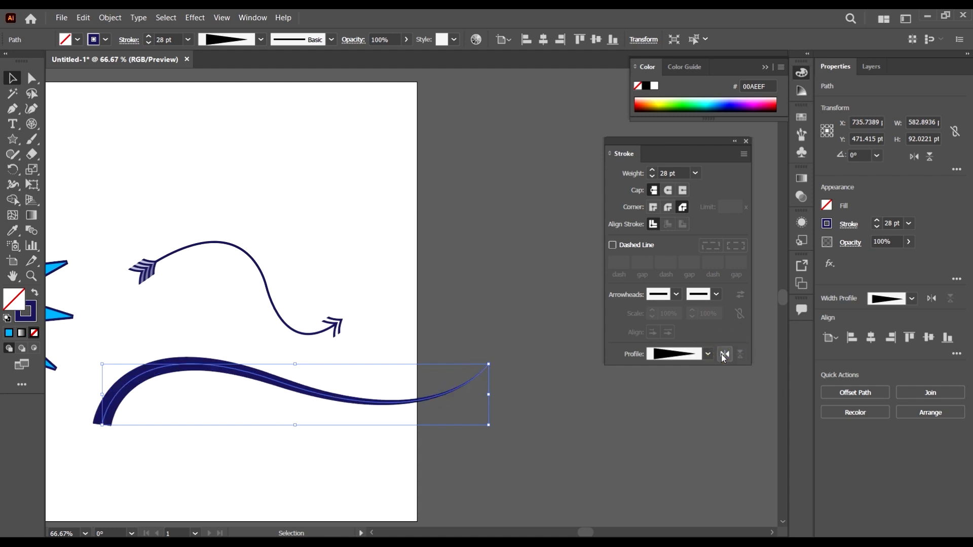
{"action": "left_click", "coordinate": [723, 355]}
{"action": "left_click", "coordinate": [724, 354]}
{"action": "left_click", "coordinate": [724, 354]}
{"action": "left_click", "coordinate": [724, 355]}
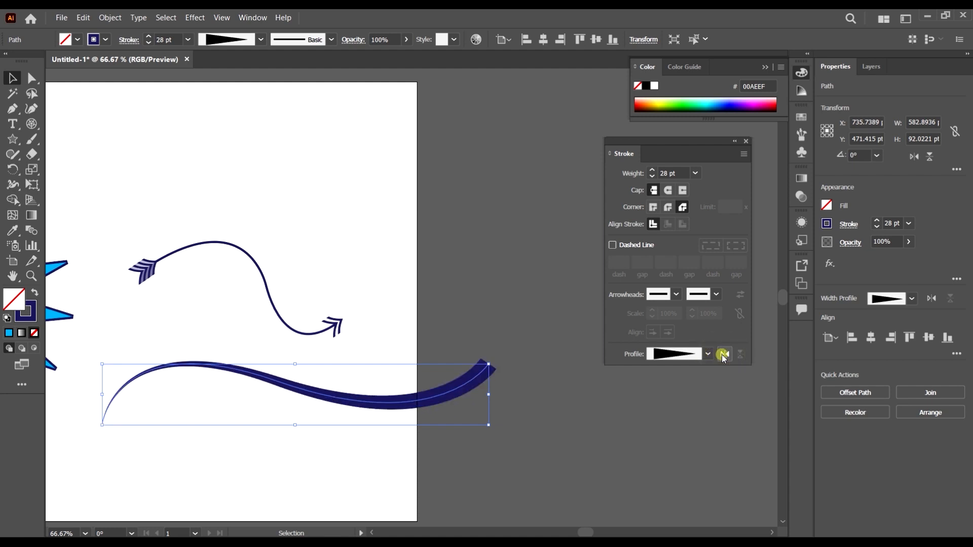
Try the off-centre teardrop width profile on the curve in both directions and switch back to the symmetrical lens-shaped profile.
{"action": "left_click", "coordinate": [707, 354]}
{"action": "left_click", "coordinate": [669, 471]}
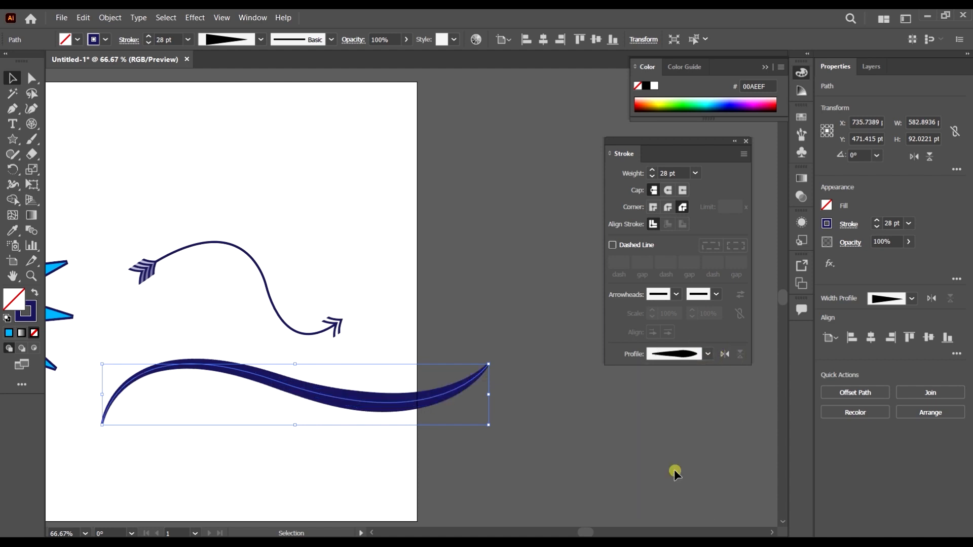
{"action": "left_click", "coordinate": [728, 355]}
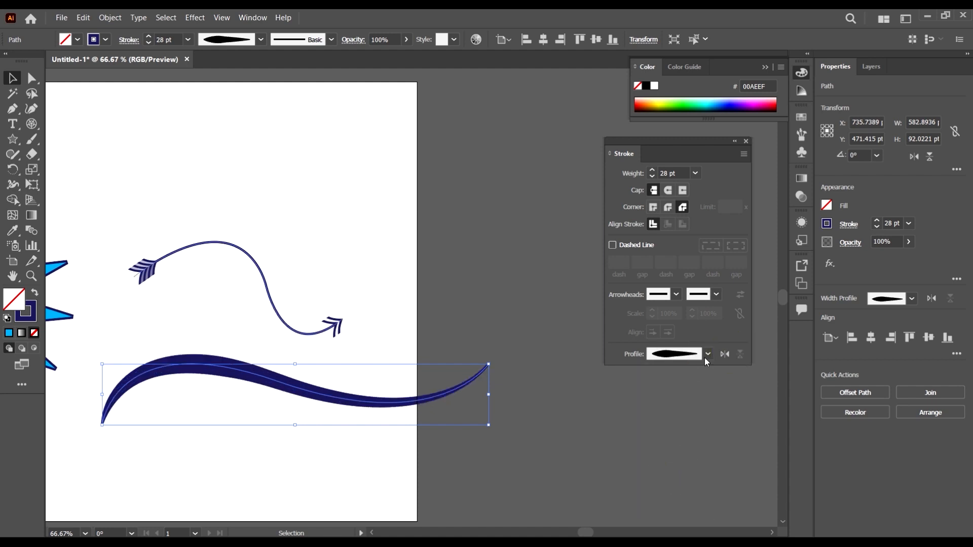
{"action": "left_click", "coordinate": [707, 354]}
{"action": "left_click", "coordinate": [676, 393]}
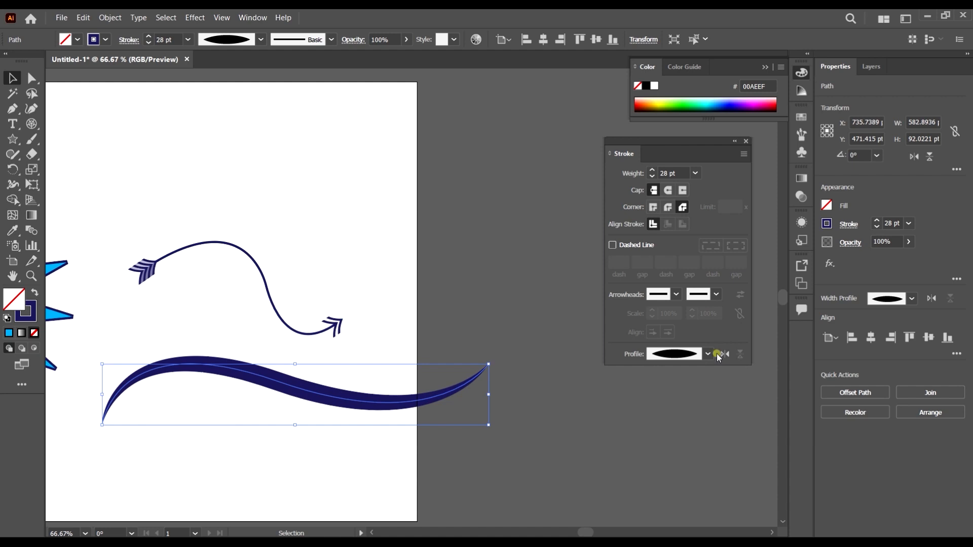
Delete the curved arrow, the thick curve and the blue starburst, and close the Stroke panel.
{"action": "scroll", "coordinate": [385, 356], "scroll_direction": "down", "scroll_amount": 4}
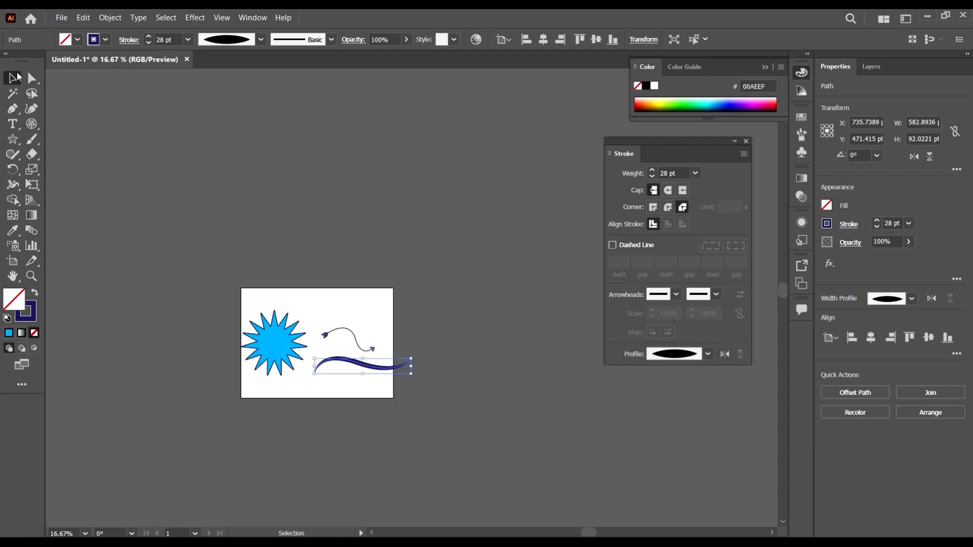
{"action": "left_click", "coordinate": [15, 78]}
{"action": "key", "text": "ctrl+equal"}
{"action": "key", "text": "ctrl+equal"}
{"action": "key", "text": "ctrl+equal"}
{"action": "left_click_drag", "start_coordinate": [541, 465], "coordinate": [383, 172]}
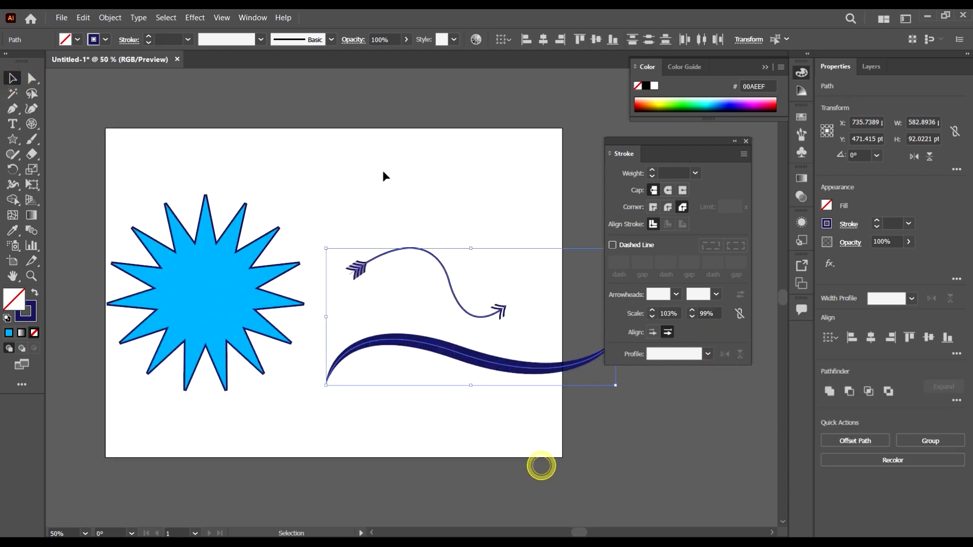
{"action": "key", "text": "Delete"}
{"action": "left_click", "coordinate": [746, 141]}
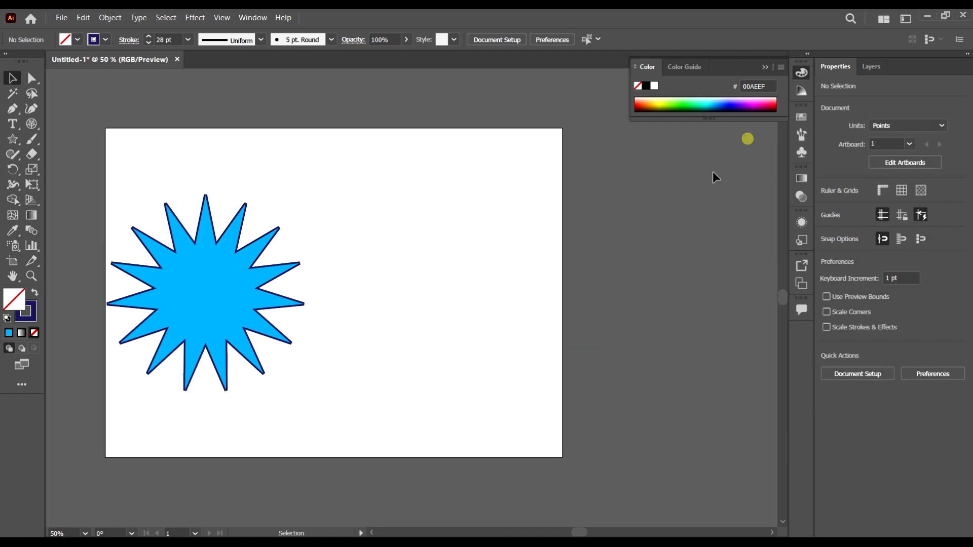
{"action": "left_click_drag", "start_coordinate": [284, 382], "coordinate": [120, 233]}
{"action": "key", "text": "Delete"}
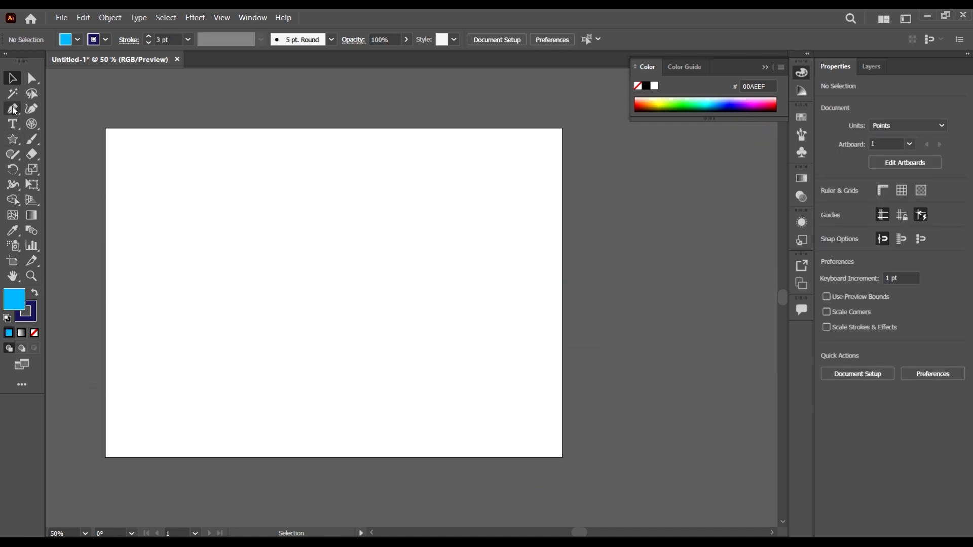
Draw an open angular path with one rounded bend, about 1088 pt wide and 595 pt high, with the Pen tool.
{"action": "left_click", "coordinate": [12, 110]}
{"action": "left_click", "coordinate": [12, 111]}
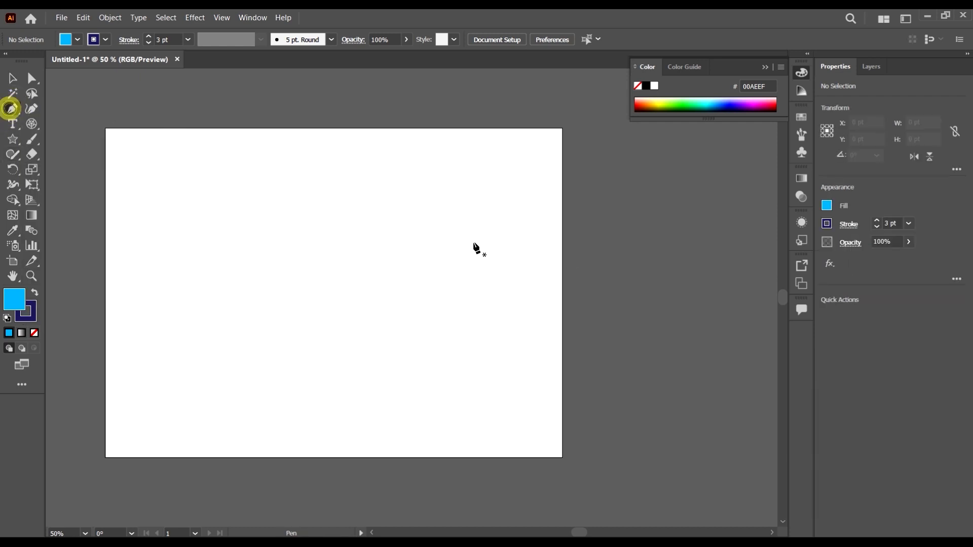
{"action": "left_click", "coordinate": [270, 199]}
{"action": "left_click", "coordinate": [209, 343]}
{"action": "left_click", "coordinate": [408, 393]}
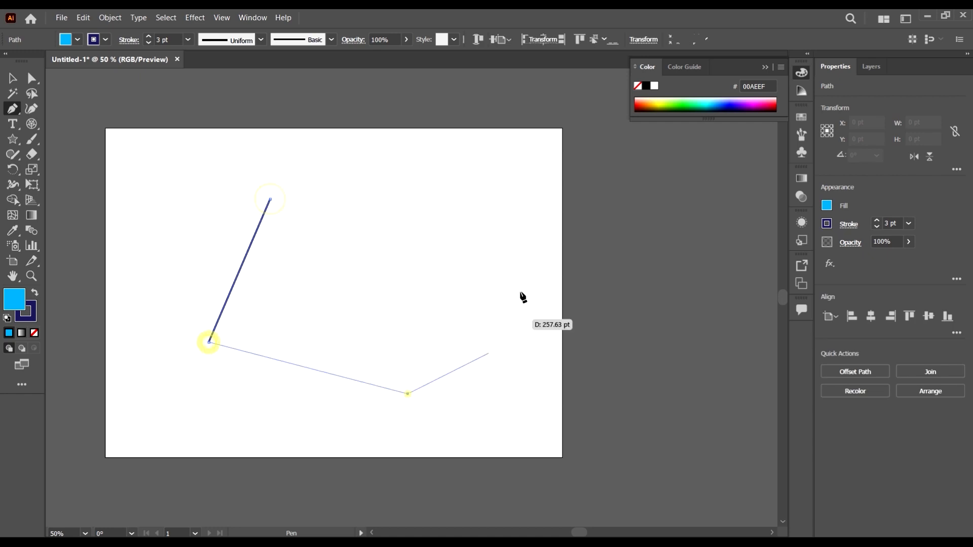
{"action": "left_click", "coordinate": [520, 293]}
{"action": "left_click", "coordinate": [398, 152]}
{"action": "left_click", "coordinate": [588, 169]}
{"action": "left_click", "coordinate": [691, 268]}
{"action": "left_click", "coordinate": [680, 371]}
{"action": "left_click_drag", "start_coordinate": [572, 421], "coordinate": [721, 449]}
{"action": "left_click", "coordinate": [720, 448]}
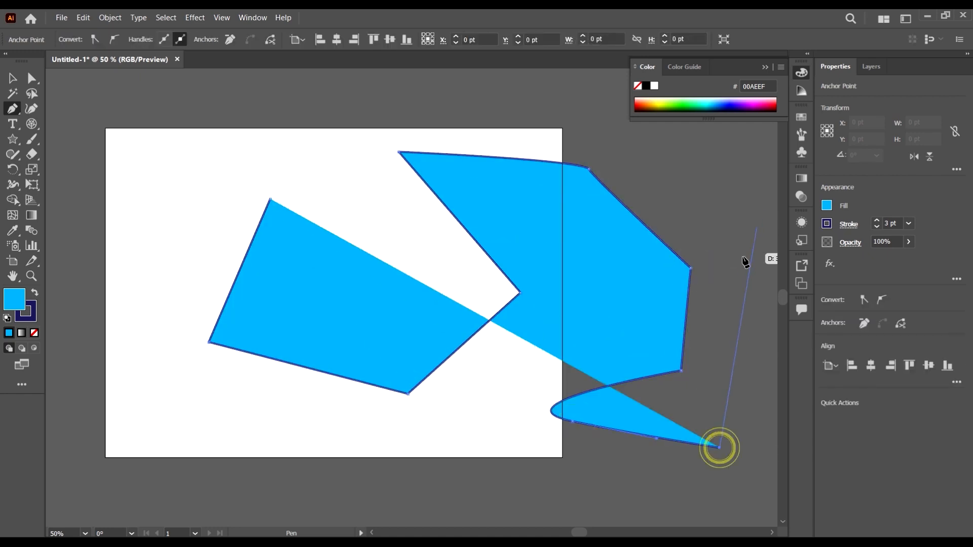
{"action": "left_click", "coordinate": [749, 314]}
{"action": "key", "text": "v"}
{"action": "left_click", "coordinate": [130, 102]}
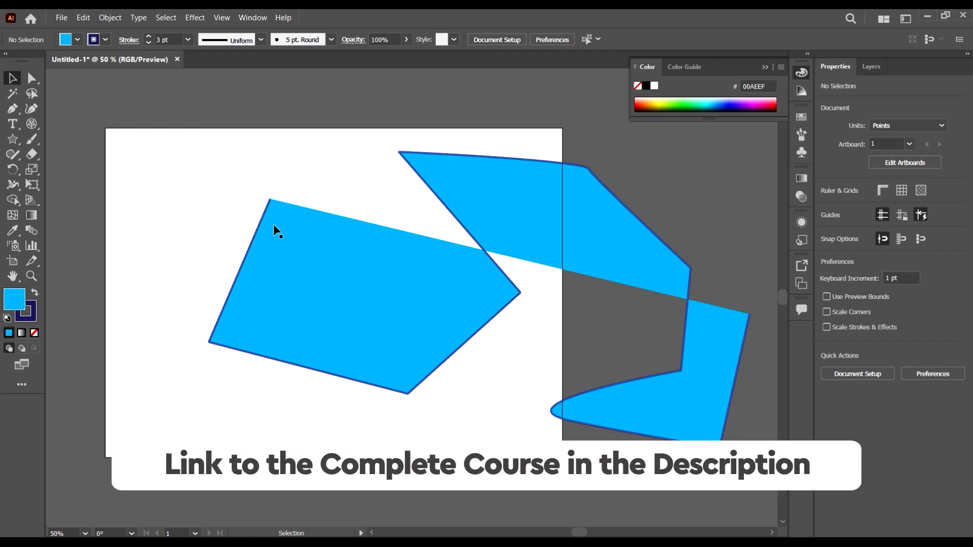
Fit the angular path inside the artboard at about 796 pt wide and 436 pt high and set its fill to None.
{"action": "left_click_drag", "start_coordinate": [351, 261], "coordinate": [312, 279]}
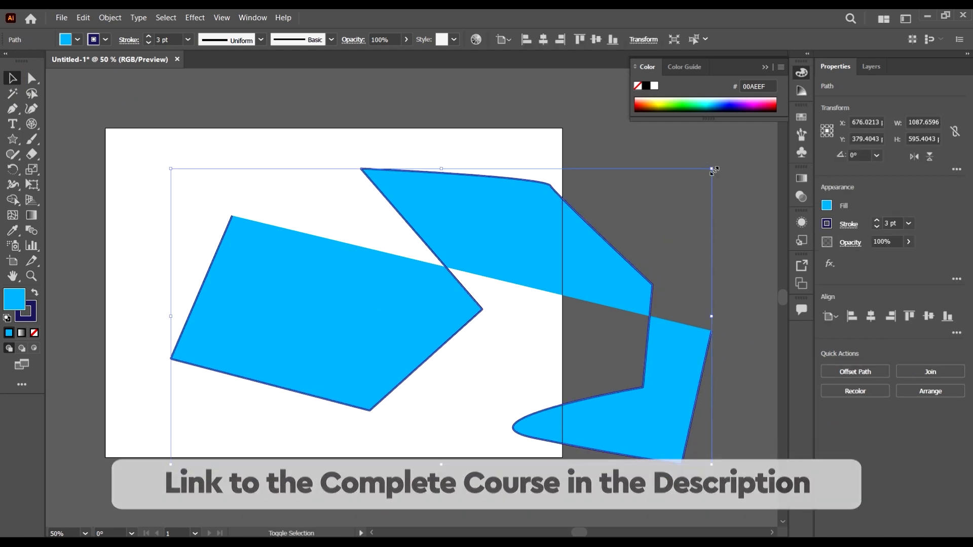
{"action": "left_click_drag", "start_coordinate": [712, 169], "coordinate": [567, 217]}
{"action": "left_click_drag", "start_coordinate": [237, 346], "coordinate": [228, 319]}
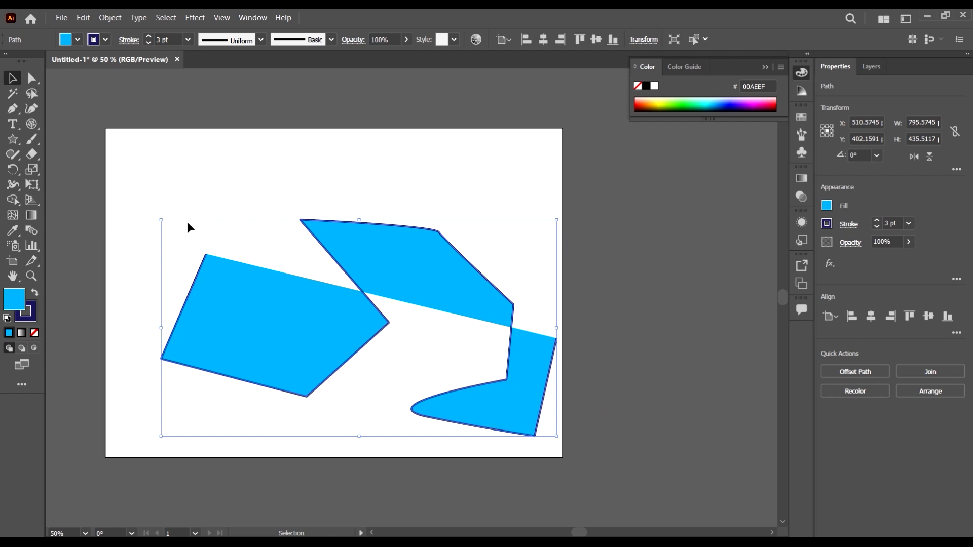
{"action": "left_click", "coordinate": [76, 40]}
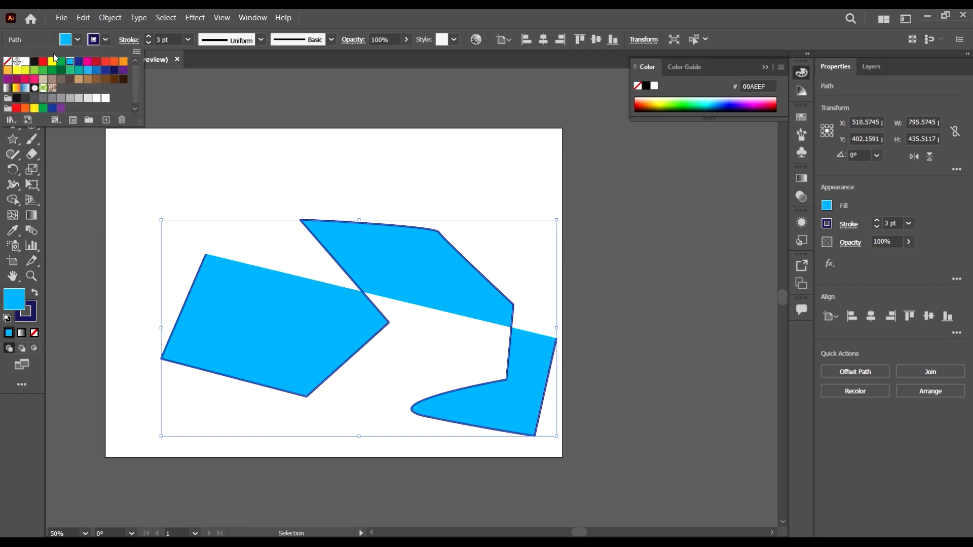
{"action": "left_click", "coordinate": [8, 64]}
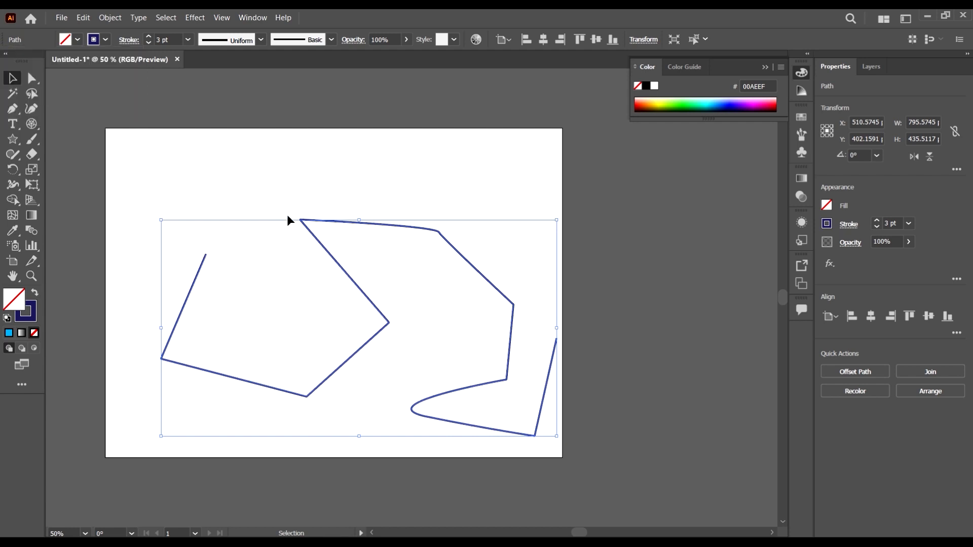
Draw a second open path beside the artboard with the Pen tool, starting with straight zigzag segments and continuing in smooth S-curves.
{"action": "left_click", "coordinate": [12, 108]}
{"action": "scroll", "coordinate": [499, 199], "scroll_direction": "right", "scroll_amount": 3}
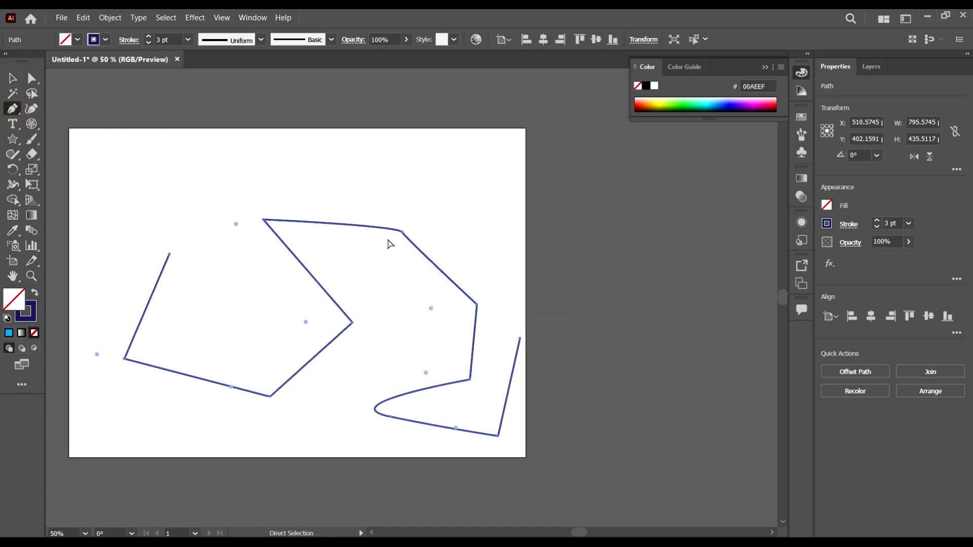
{"action": "left_click", "coordinate": [578, 170]}
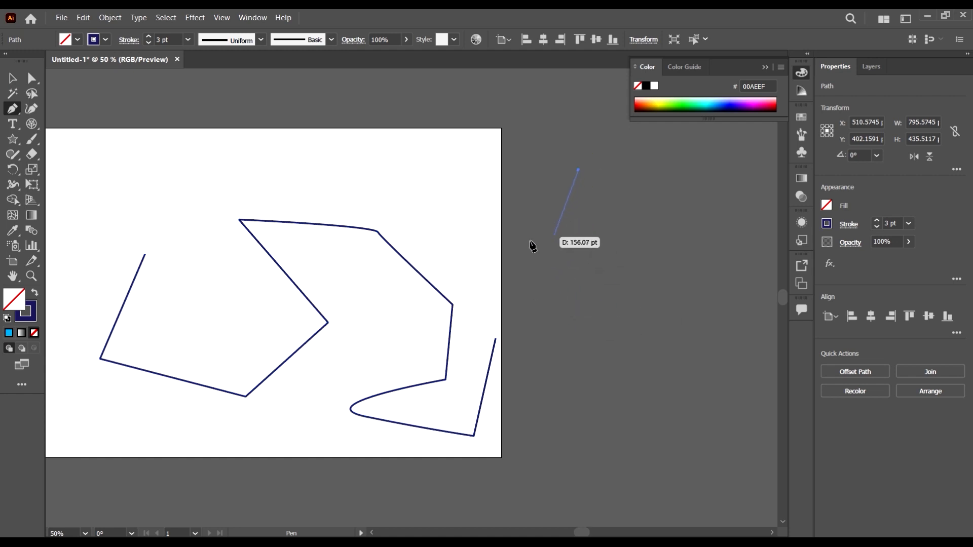
{"action": "mouse_move", "coordinate": [528, 257]}
{"action": "left_mouse_down"}
{"action": "mouse_move", "coordinate": [604, 308]}
{"action": "mouse_move", "coordinate": [576, 306]}
{"action": "mouse_move", "coordinate": [540, 265]}
{"action": "left_mouse_up"}
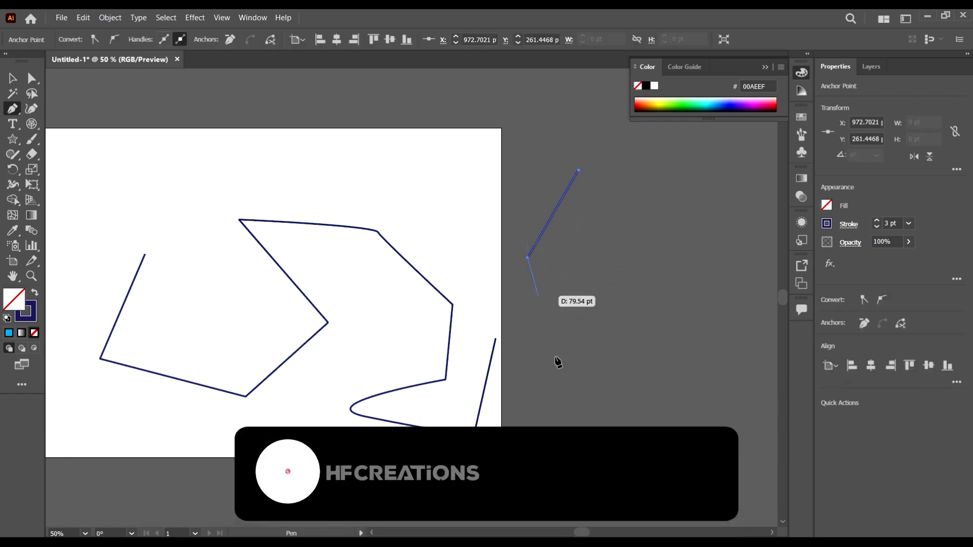
{"action": "left_click", "coordinate": [559, 328]}
{"action": "left_click", "coordinate": [602, 274]}
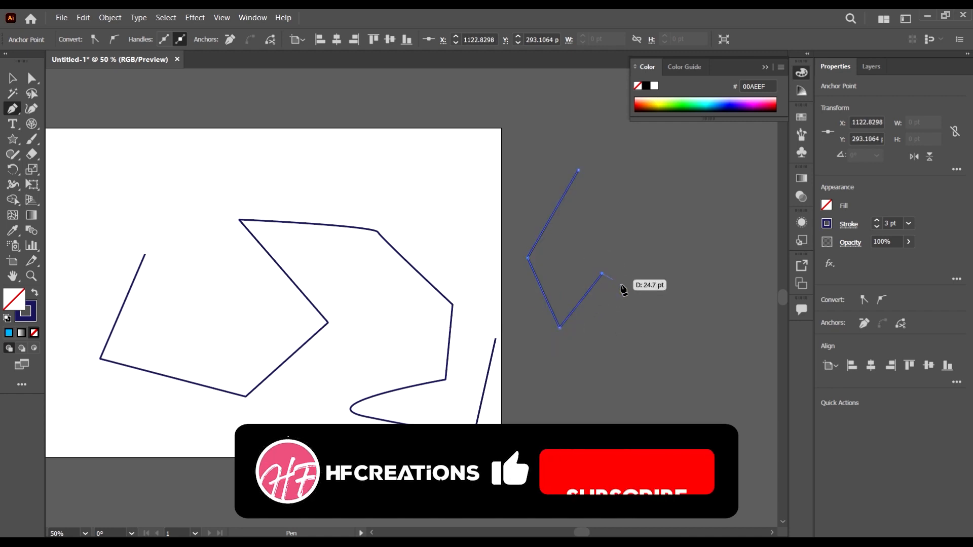
{"action": "left_click_drag", "start_coordinate": [617, 364], "coordinate": [703, 322]}
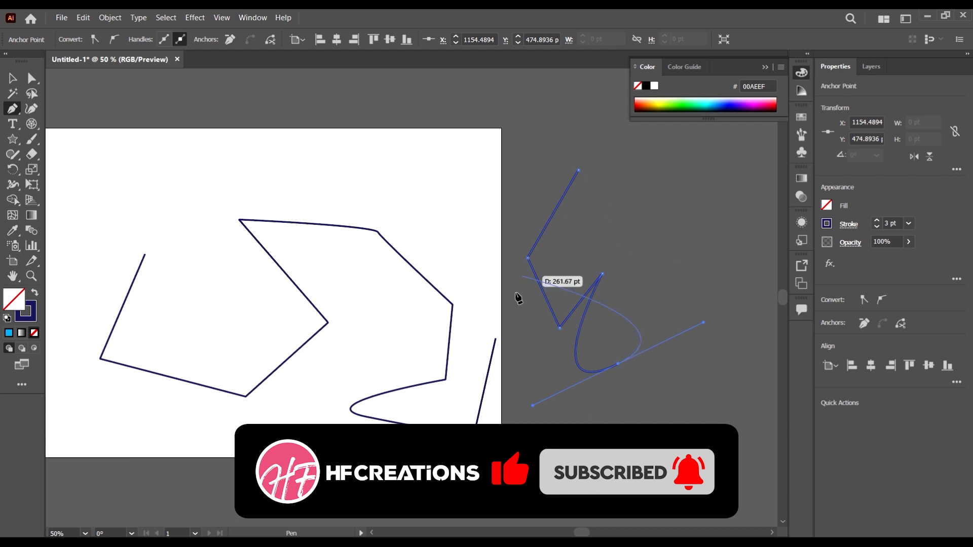
{"action": "scroll", "coordinate": [527, 253], "scroll_direction": "down", "scroll_amount": 2}
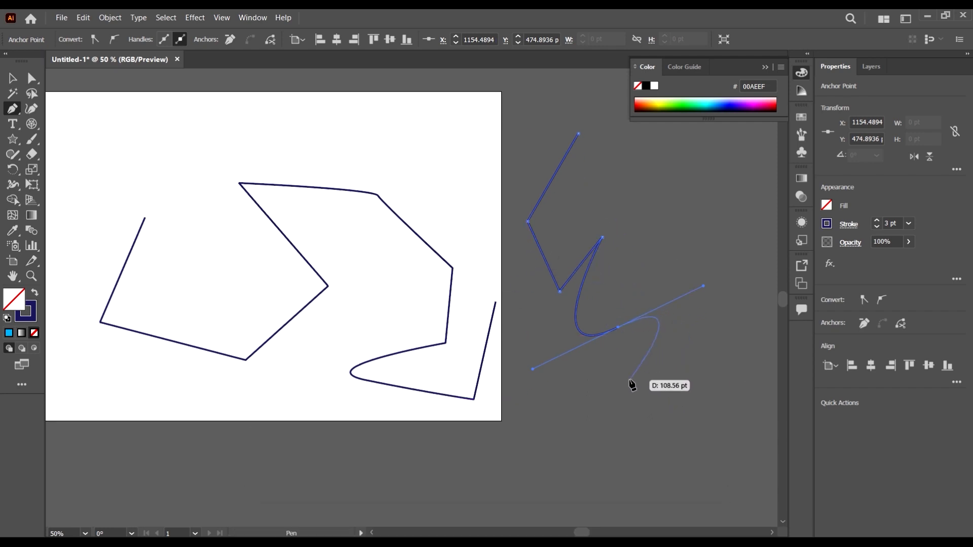
{"action": "left_click_drag", "start_coordinate": [637, 379], "coordinate": [565, 400]}
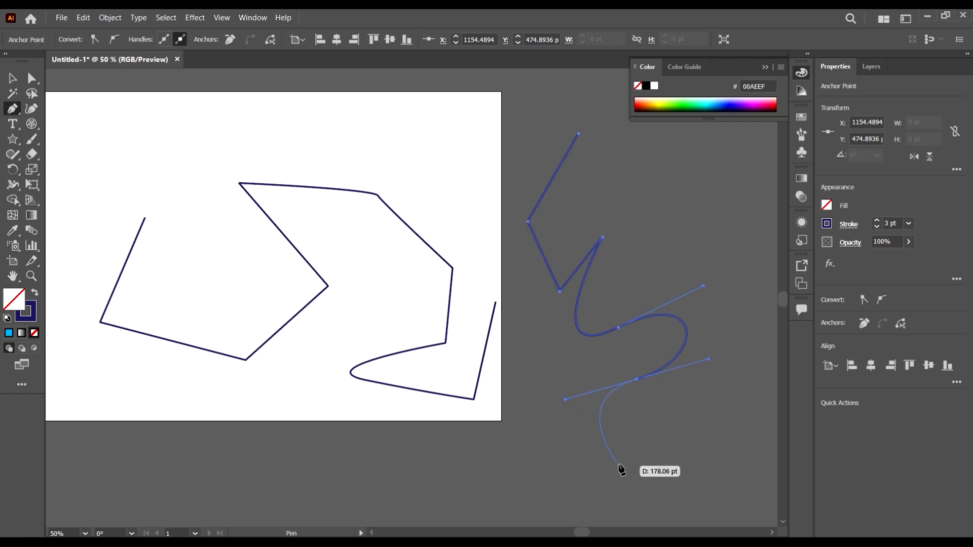
{"action": "left_click_drag", "start_coordinate": [639, 451], "coordinate": [725, 415]}
{"action": "left_click_drag", "start_coordinate": [741, 467], "coordinate": [683, 509]}
{"action": "scroll", "coordinate": [725, 504], "scroll_direction": "down", "scroll_amount": 2}
{"action": "left_click", "coordinate": [12, 78]}
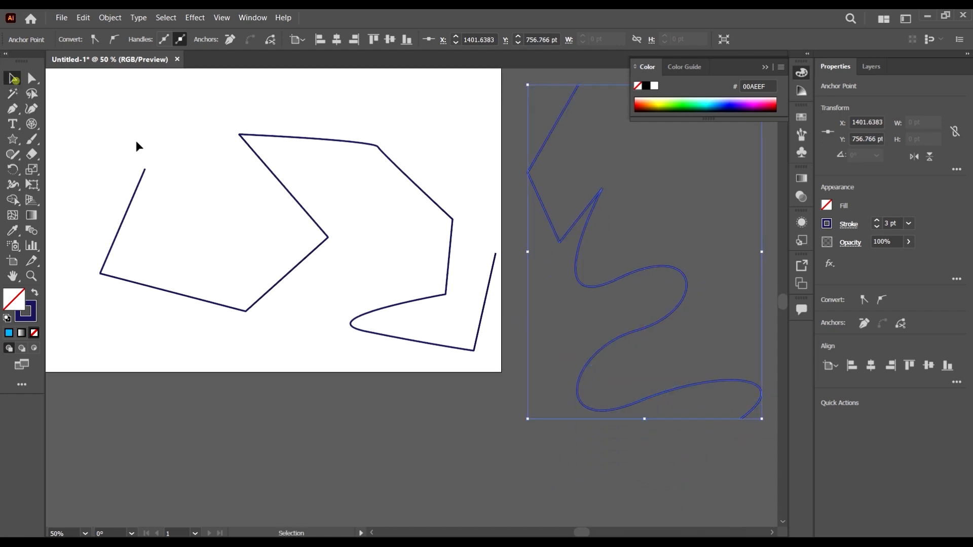
Delete both Pen-drawn paths so that the artboard is empty.
{"action": "scroll", "coordinate": [470, 320], "scroll_direction": "down", "scroll_amount": 1}
{"action": "scroll", "coordinate": [470, 320], "scroll_direction": "down", "scroll_amount": 1}
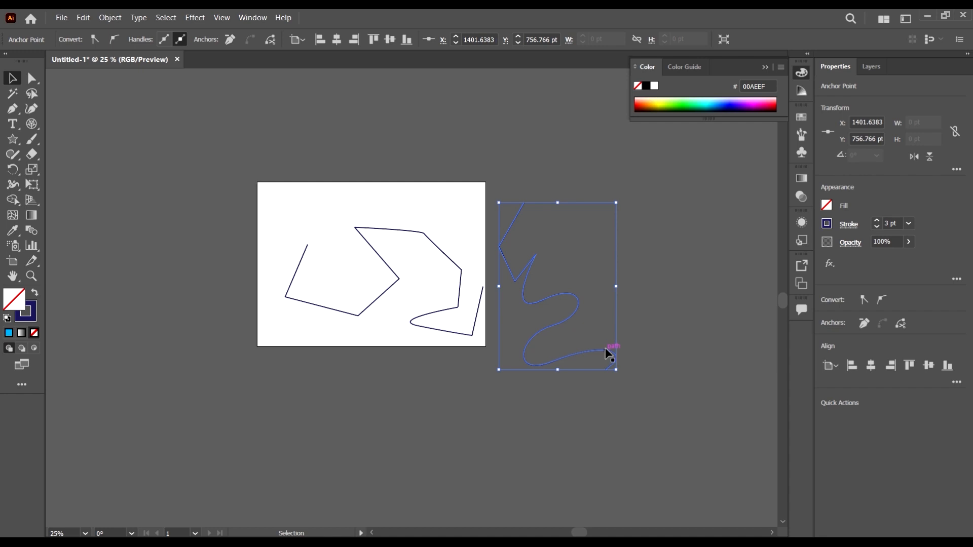
{"action": "left_click", "coordinate": [658, 424]}
{"action": "scroll", "coordinate": [624, 312], "scroll_direction": "down", "scroll_amount": 2}
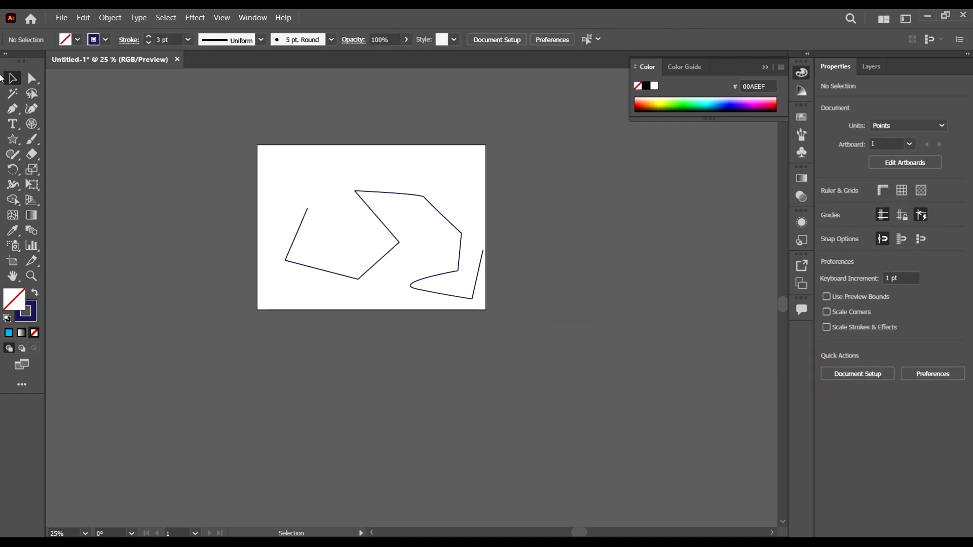
{"action": "left_click_drag", "start_coordinate": [283, 197], "coordinate": [284, 198]}
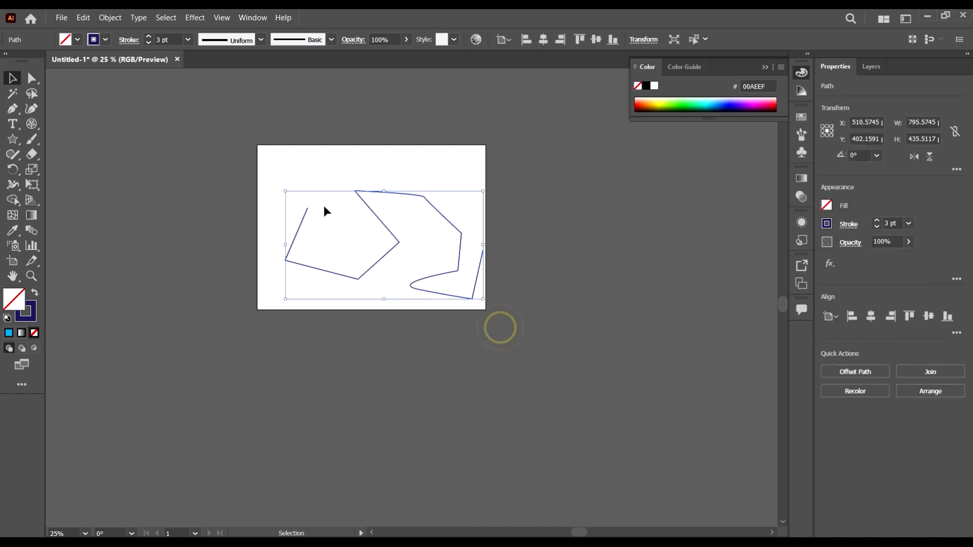
{"action": "key", "text": "Delete"}
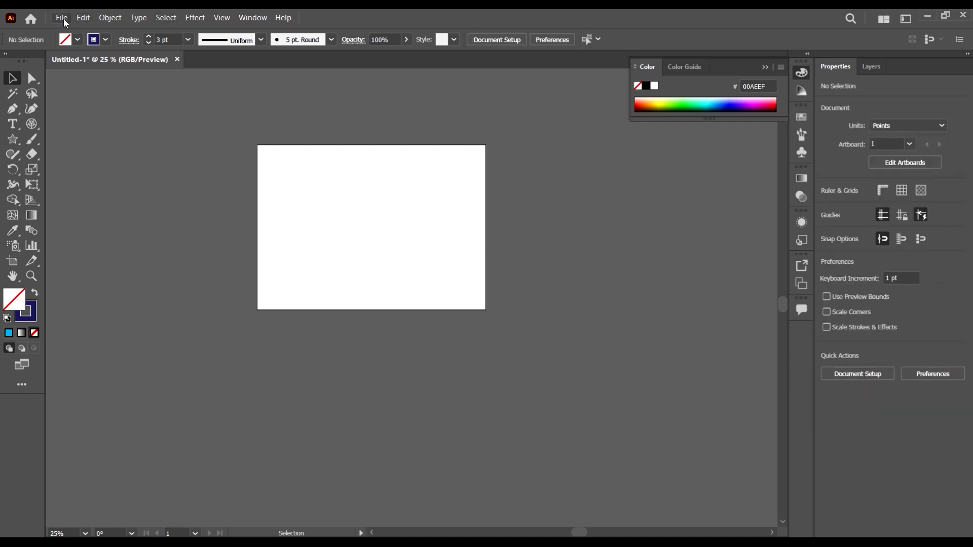
Place the Twitter Logo file onto the artboard as a linked image.
{"action": "left_click", "coordinate": [61, 18]}
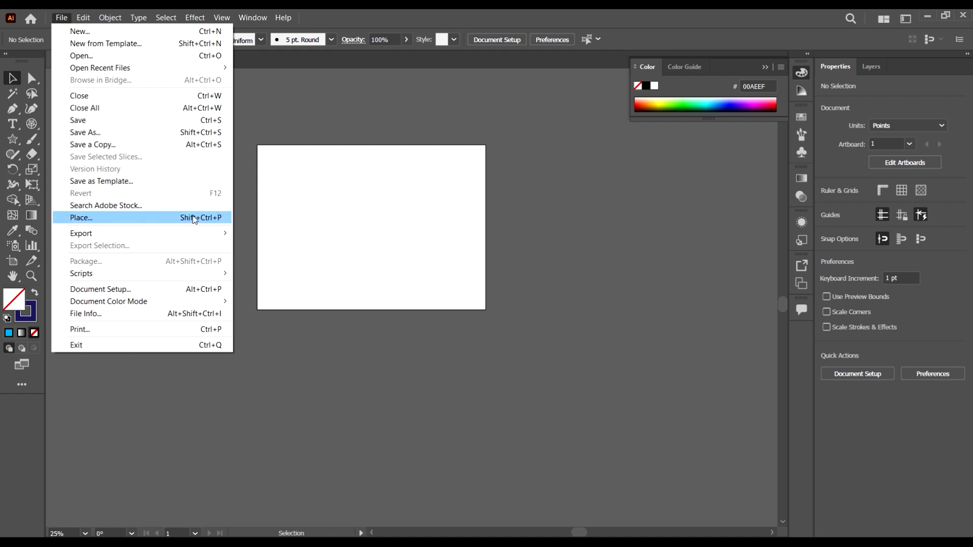
{"action": "left_click", "coordinate": [214, 218]}
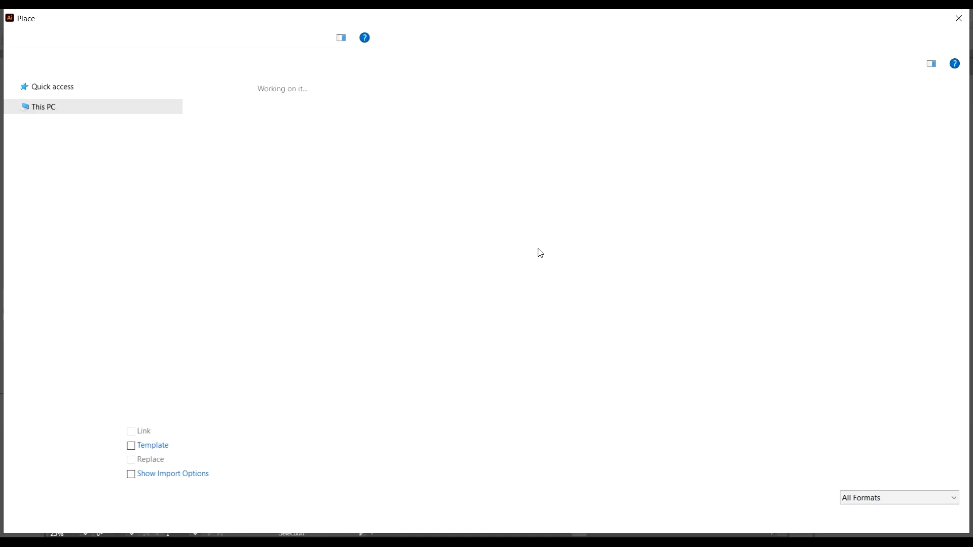
{"action": "left_click", "coordinate": [297, 109]}
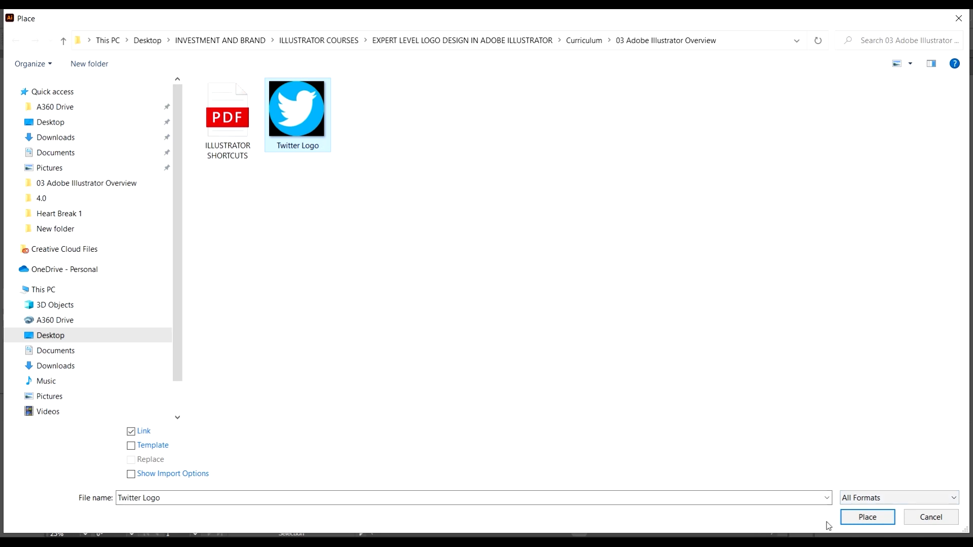
{"action": "left_click", "coordinate": [866, 517]}
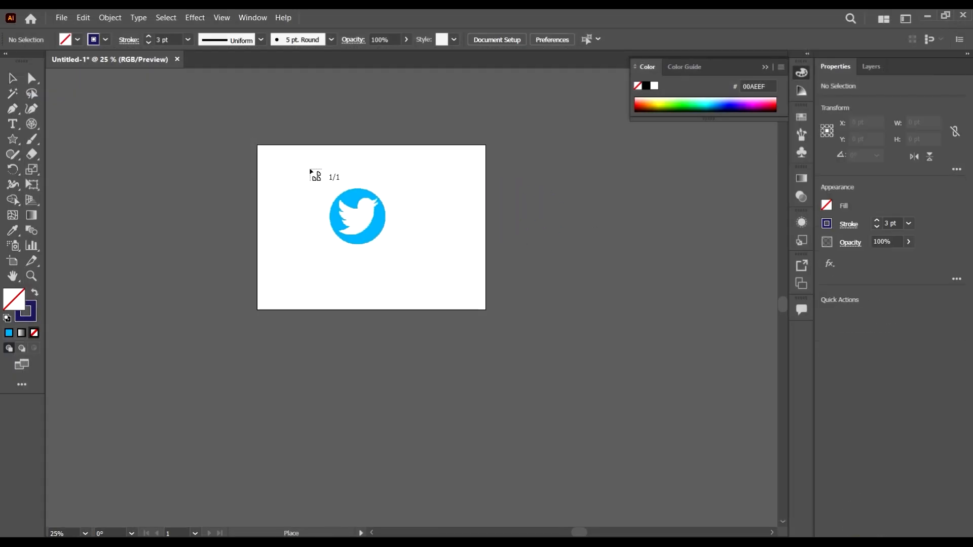
{"action": "left_click", "coordinate": [310, 172]}
Scale the placed logo down proportionally to about 366 pt square and move it to the middle of the artboard.
{"action": "scroll", "coordinate": [253, 278], "scroll_direction": "down", "scroll_amount": 3}
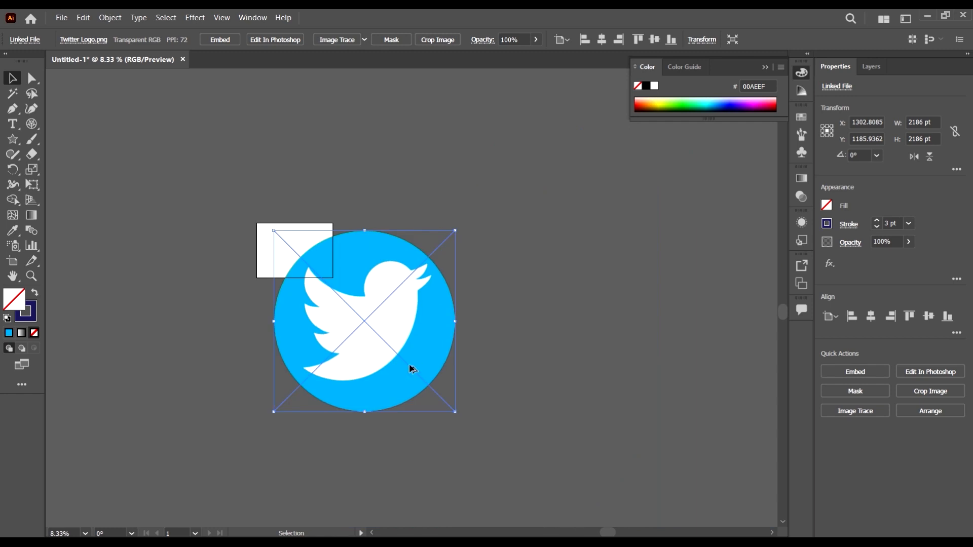
{"action": "scroll", "coordinate": [410, 368], "scroll_direction": "up", "scroll_amount": 1}
{"action": "left_click_drag", "start_coordinate": [483, 436], "coordinate": [253, 208]}
{"action": "scroll", "coordinate": [218, 230], "scroll_direction": "up", "scroll_amount": 4}
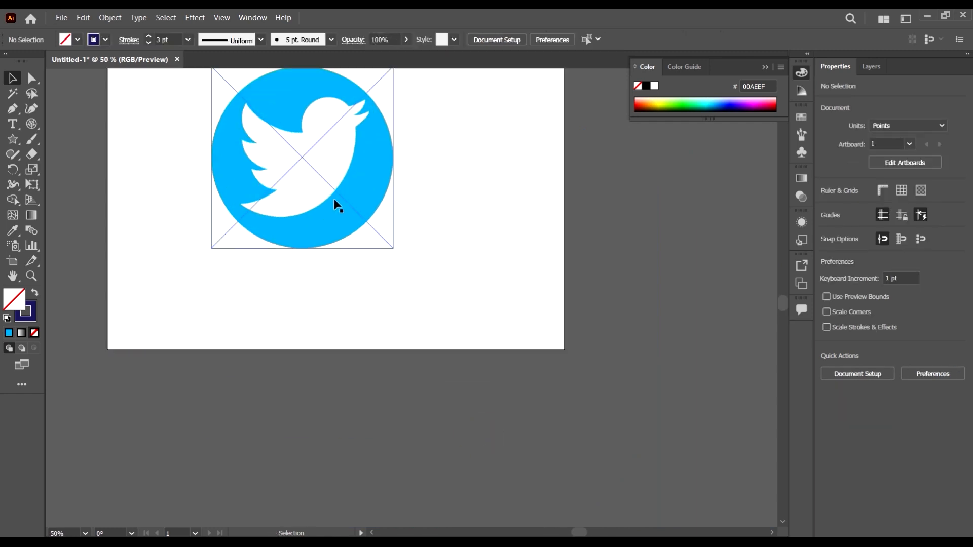
{"action": "left_click_drag", "start_coordinate": [334, 200], "coordinate": [390, 302]}
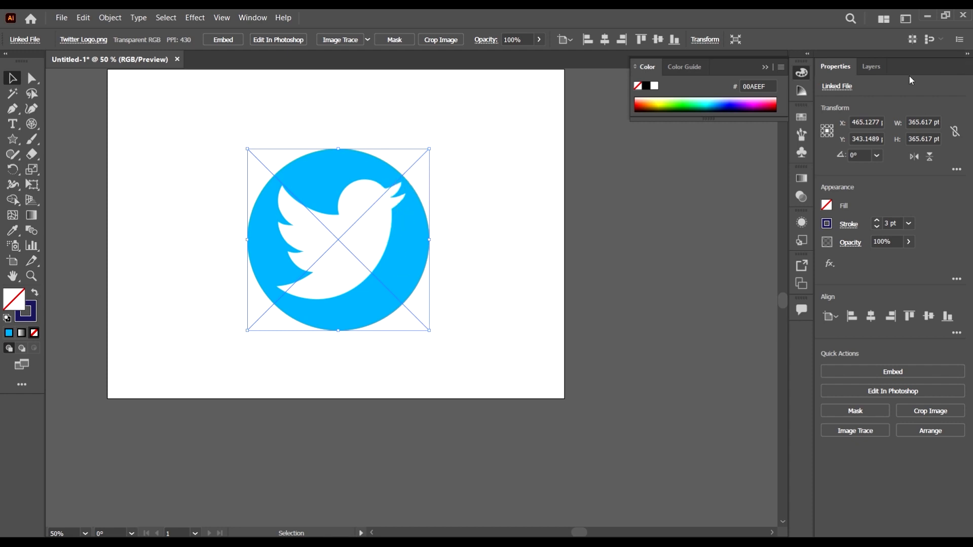
Add a new layer above the logo's layer, lock the logo's layer and target the new one.
{"action": "left_click", "coordinate": [872, 66]}
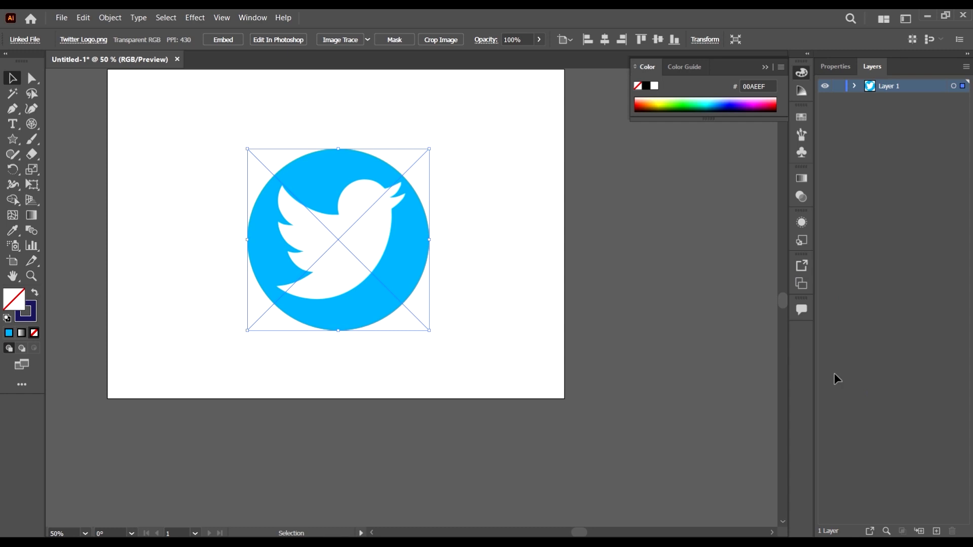
{"action": "left_click", "coordinate": [936, 531]}
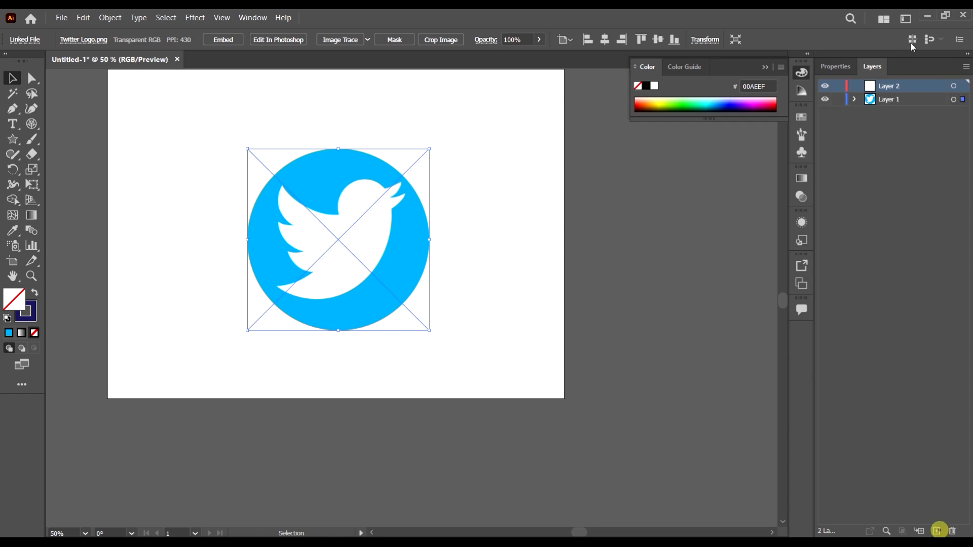
{"action": "left_click", "coordinate": [838, 100]}
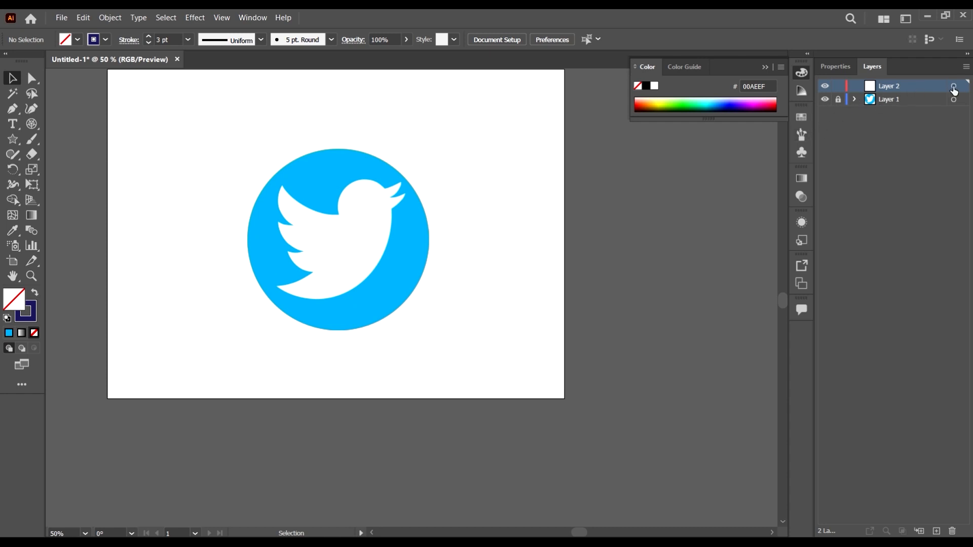
{"action": "left_click", "coordinate": [953, 86]}
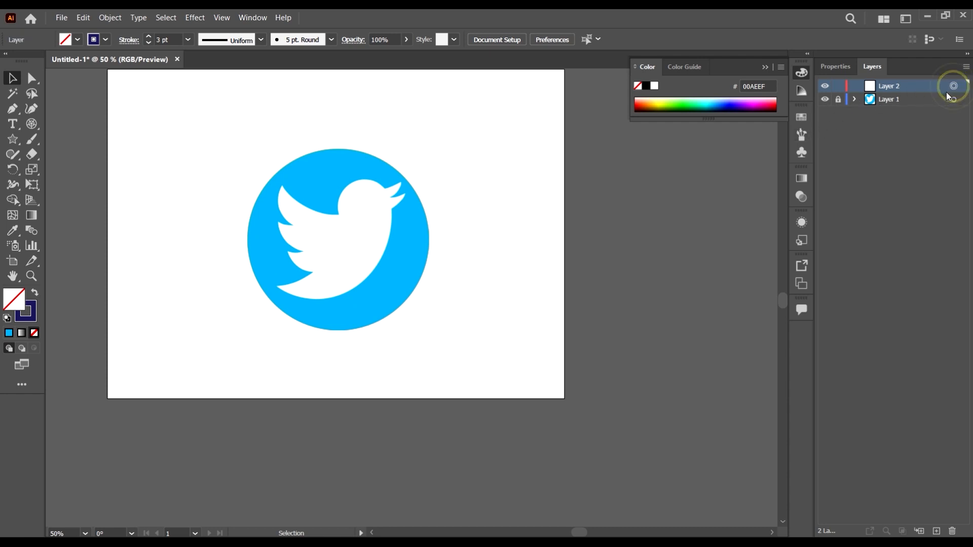
Start tracing the bird with the Pen tool, curving from the lower beak's tip to the corner where the beak meets the breast.
{"action": "left_click", "coordinate": [12, 110]}
{"action": "scroll", "coordinate": [384, 195], "scroll_direction": "up", "scroll_amount": 4}
{"action": "scroll", "coordinate": [464, 161], "scroll_direction": "up", "scroll_amount": 5}
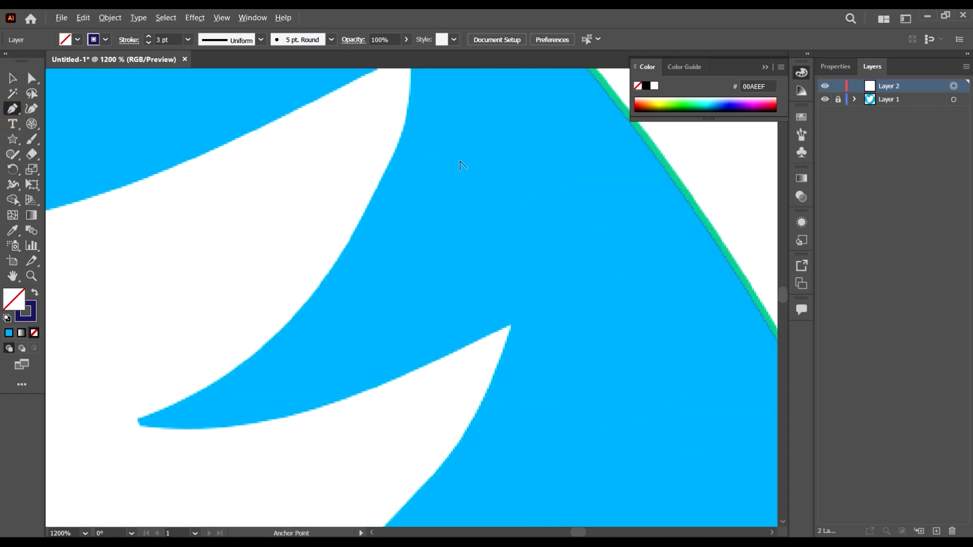
{"action": "scroll", "coordinate": [505, 260], "scroll_direction": "down", "scroll_amount": 5}
{"action": "scroll", "coordinate": [491, 288], "scroll_direction": "up", "scroll_amount": 3}
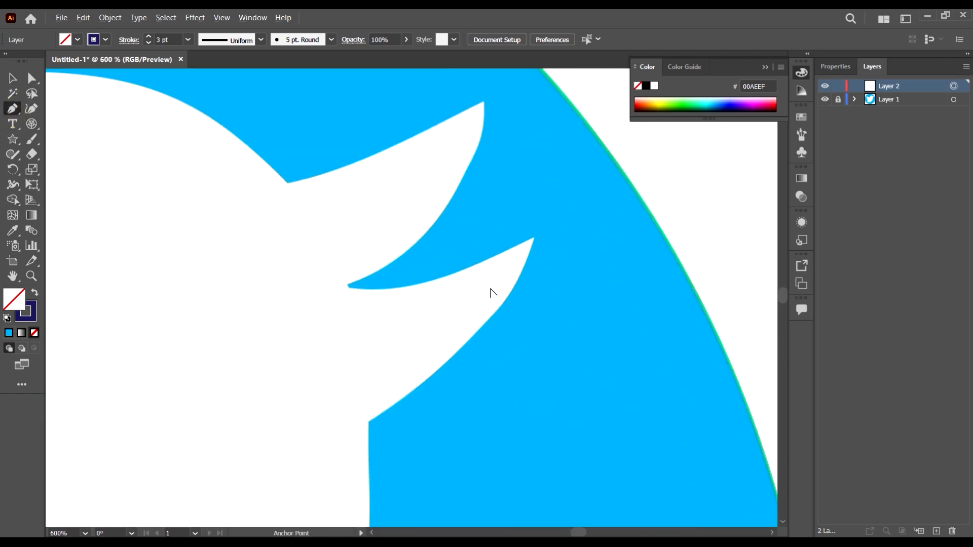
{"action": "left_click", "coordinate": [533, 237]}
{"action": "scroll", "coordinate": [385, 401], "scroll_direction": "down", "scroll_amount": 2}
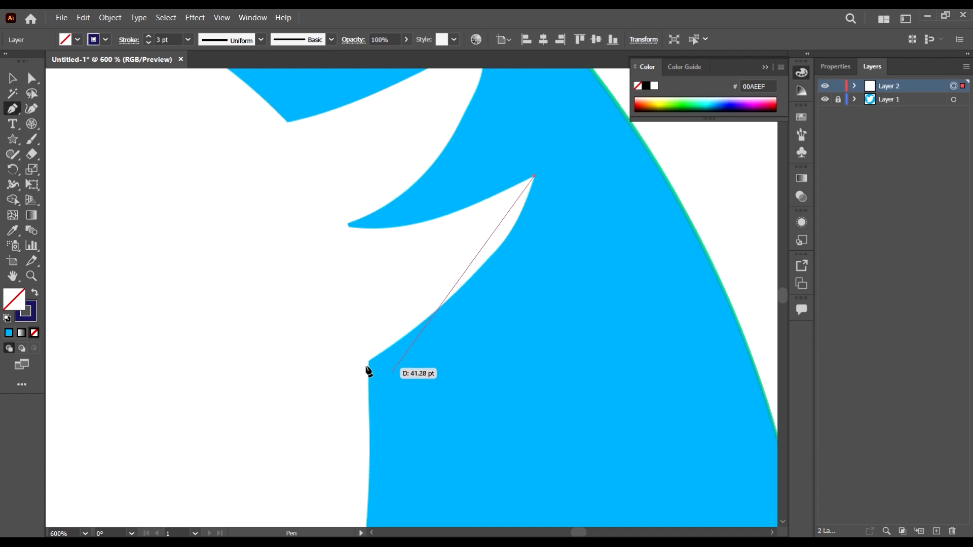
{"action": "mouse_move", "coordinate": [368, 362]}
{"action": "left_mouse_down"}
{"action": "mouse_move", "coordinate": [291, 379]}
{"action": "mouse_move", "coordinate": [223, 418]}
{"action": "mouse_move", "coordinate": [218, 441]}
{"action": "mouse_move", "coordinate": [245, 420]}
{"action": "left_mouse_up"}
{"action": "scroll", "coordinate": [482, 259], "scroll_direction": "down", "scroll_amount": 3}
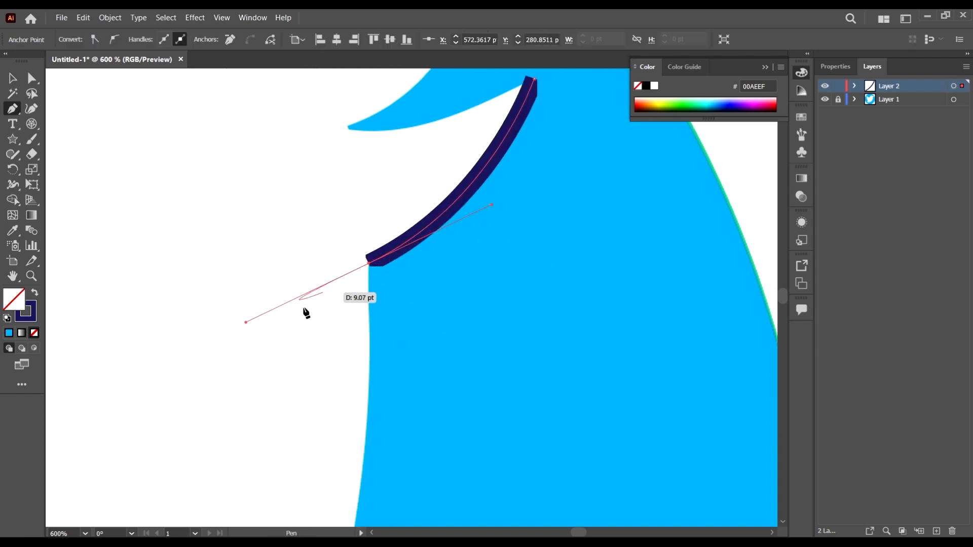
Remove the outgoing direction handle from the path's end anchor at the corner between beak and breast.
{"action": "scroll", "coordinate": [408, 324], "scroll_direction": "down", "scroll_amount": 2}
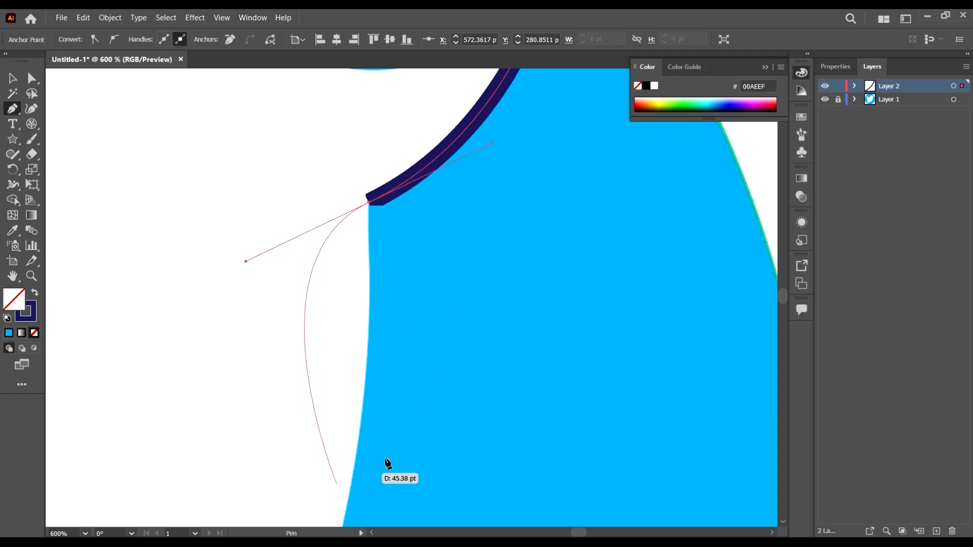
{"action": "scroll", "coordinate": [396, 363], "scroll_direction": "down", "scroll_amount": 3}
{"action": "scroll", "coordinate": [434, 136], "scroll_direction": "up", "scroll_amount": 4}
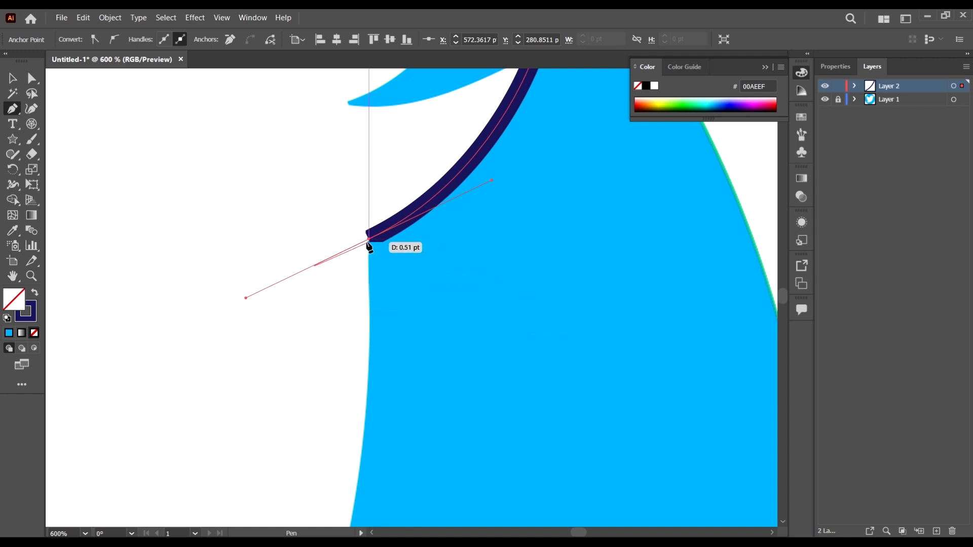
{"action": "scroll", "coordinate": [380, 303], "scroll_direction": "up", "scroll_amount": 1}
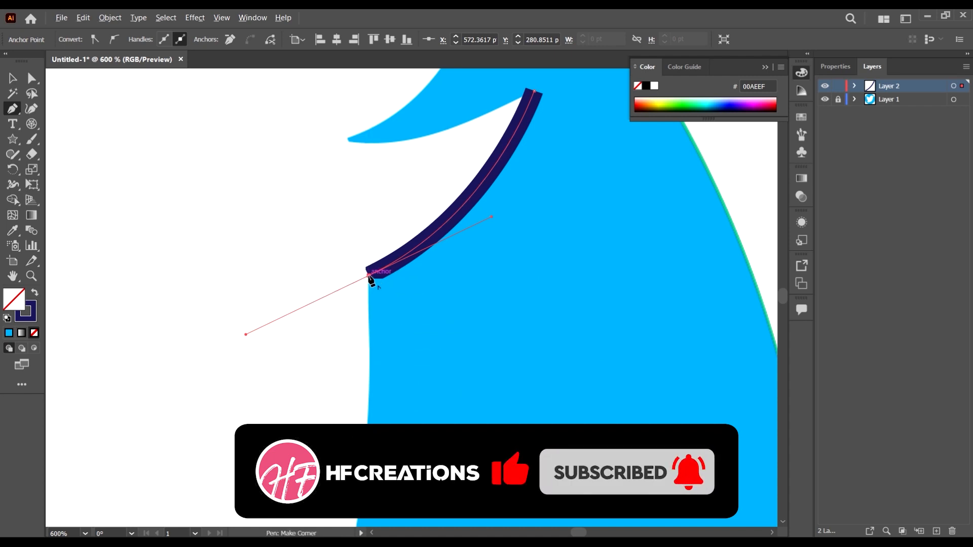
{"action": "scroll", "coordinate": [370, 276], "scroll_direction": "up", "scroll_amount": 5}
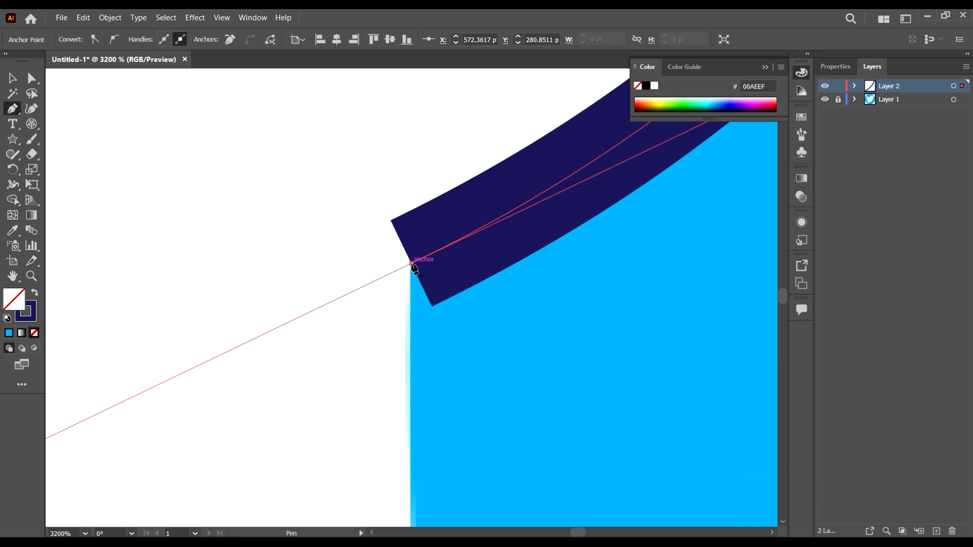
{"action": "scroll", "coordinate": [413, 267], "scroll_direction": "down", "scroll_amount": 4}
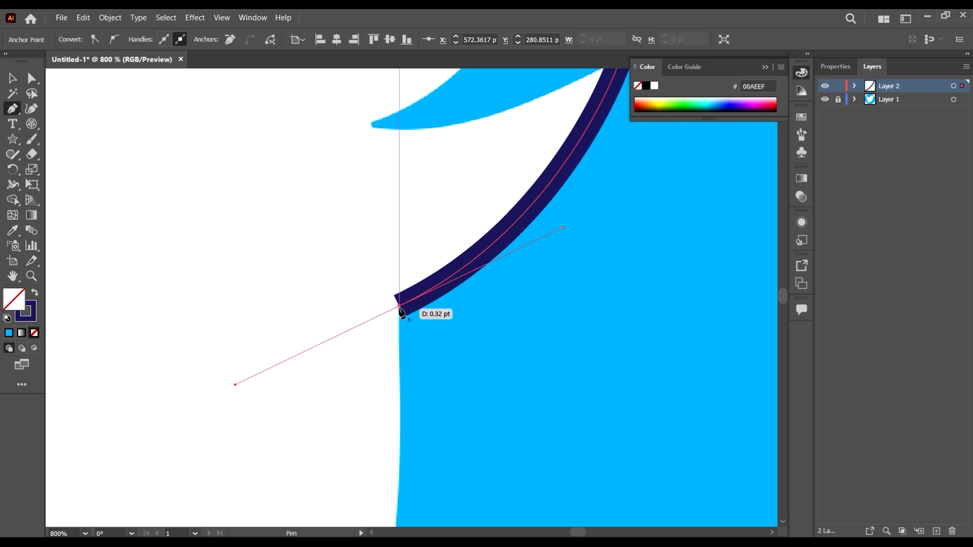
{"action": "scroll", "coordinate": [398, 306], "scroll_direction": "down", "scroll_amount": 1}
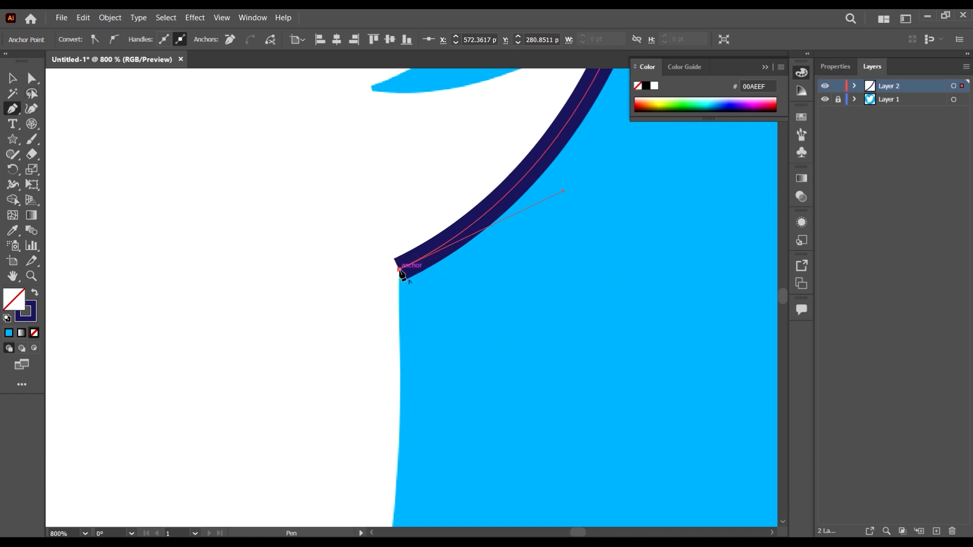
{"action": "scroll", "coordinate": [454, 184], "scroll_direction": "down", "scroll_amount": 2}
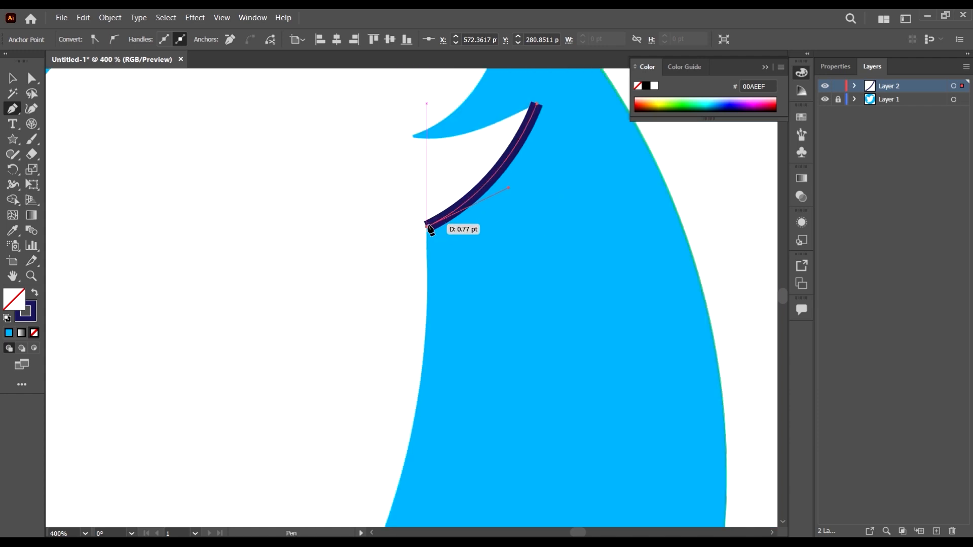
Continue the Pen path down the bird's breast to the belly with two smooth curved segments.
{"action": "scroll", "coordinate": [428, 227], "scroll_direction": "up", "scroll_amount": 4}
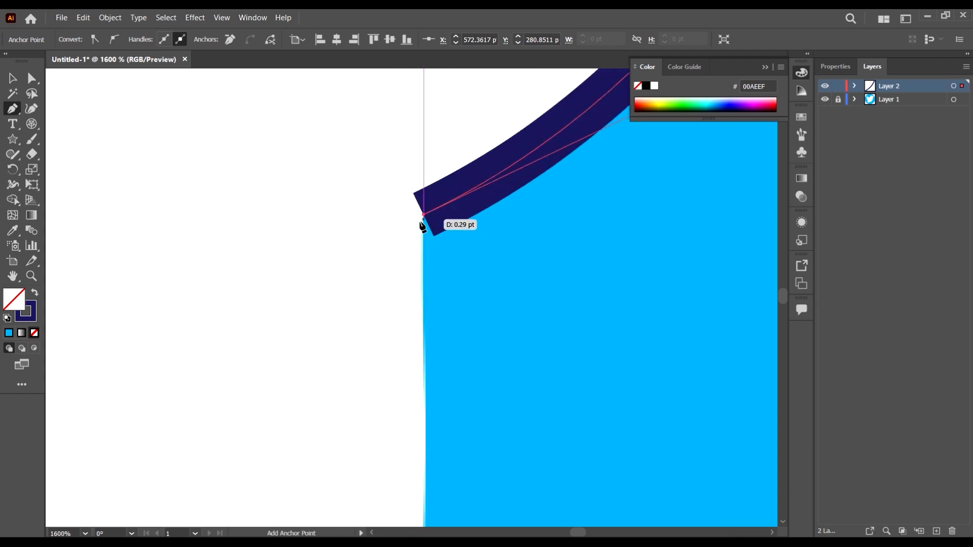
{"action": "scroll", "coordinate": [422, 226], "scroll_direction": "down", "scroll_amount": 3}
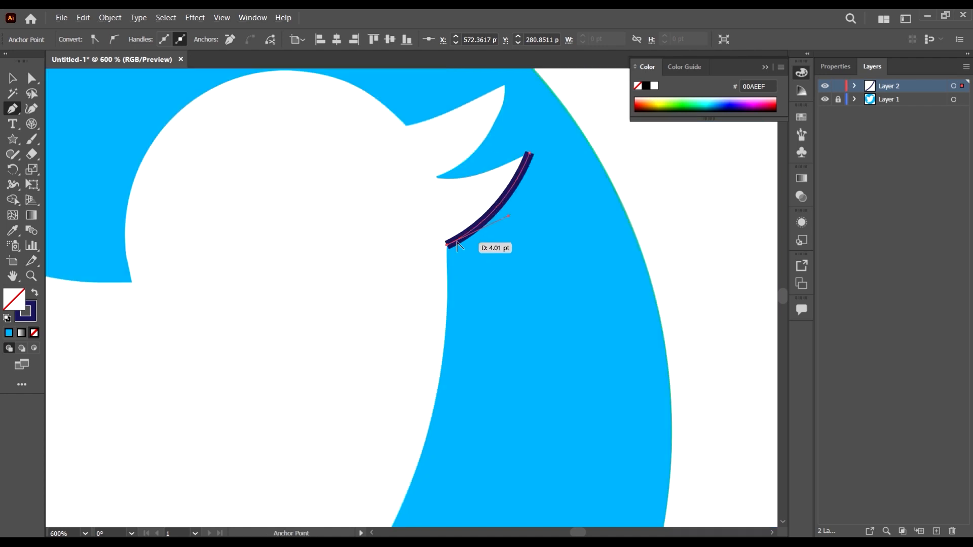
{"action": "scroll", "coordinate": [457, 245], "scroll_direction": "down", "scroll_amount": 4}
{"action": "scroll", "coordinate": [438, 349], "scroll_direction": "up", "scroll_amount": 2}
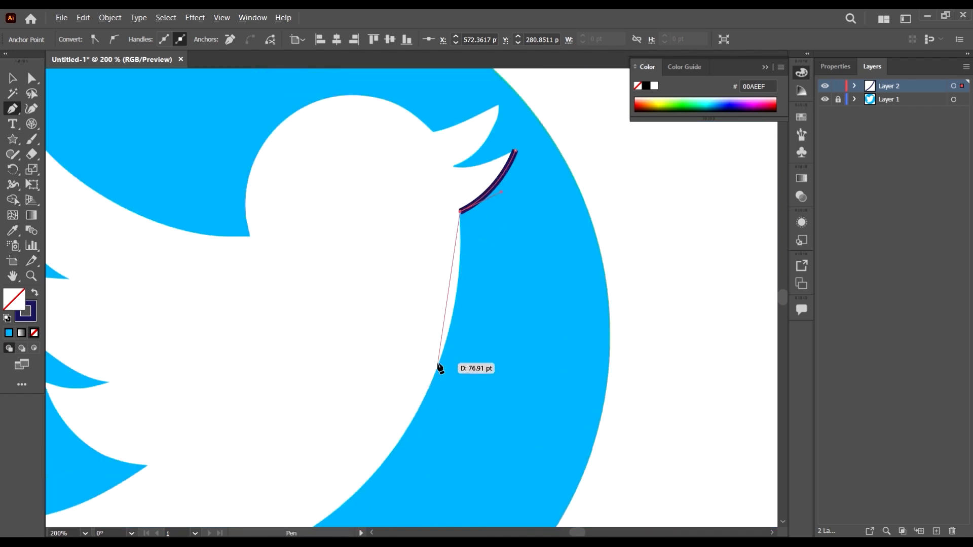
{"action": "left_click_drag", "start_coordinate": [437, 370], "coordinate": [406, 445]}
{"action": "scroll", "coordinate": [482, 432], "scroll_direction": "down", "scroll_amount": 3}
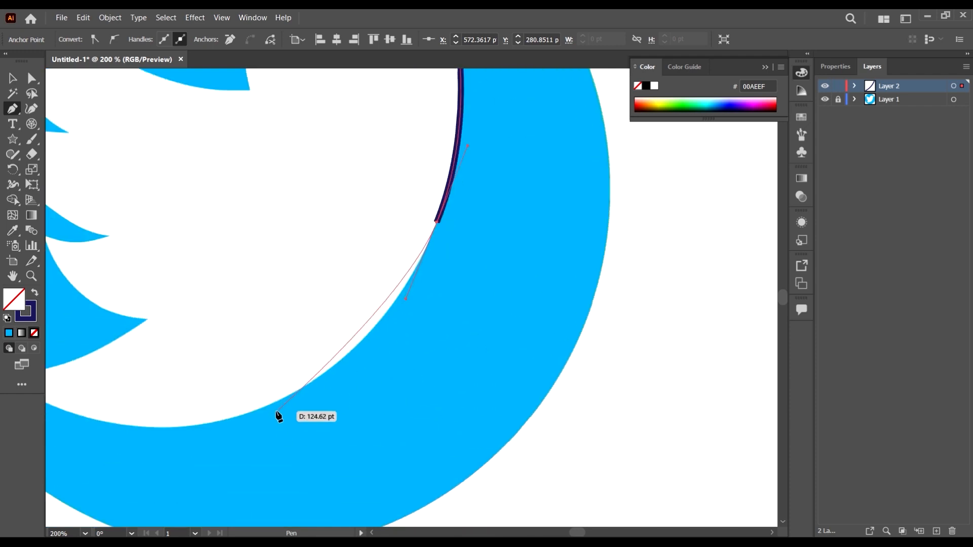
{"action": "left_click_drag", "start_coordinate": [277, 400], "coordinate": [195, 436]}
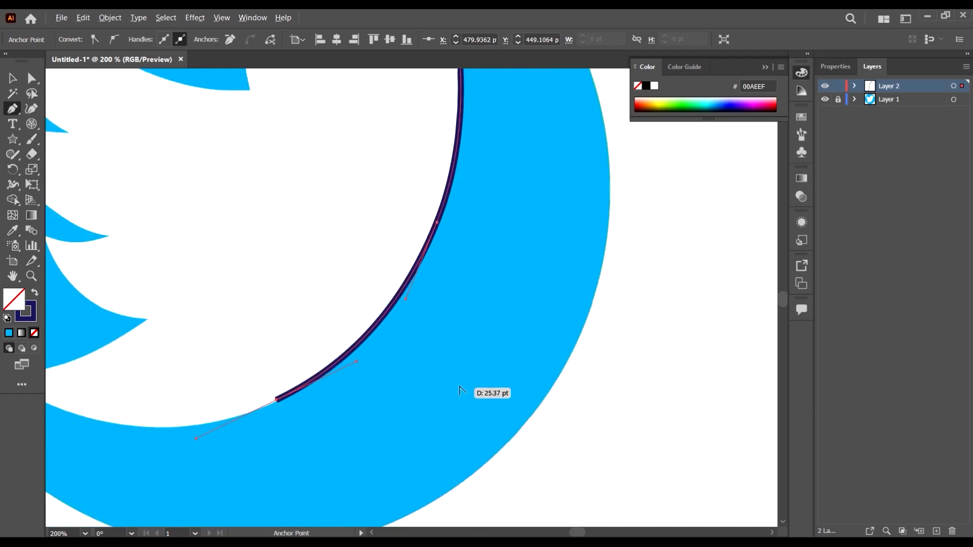
Curve the path along the belly to the tail tip and remove the outgoing handle there.
{"action": "scroll", "coordinate": [451, 386], "scroll_direction": "down", "scroll_amount": 2}
{"action": "scroll", "coordinate": [243, 395], "scroll_direction": "up", "scroll_amount": 2}
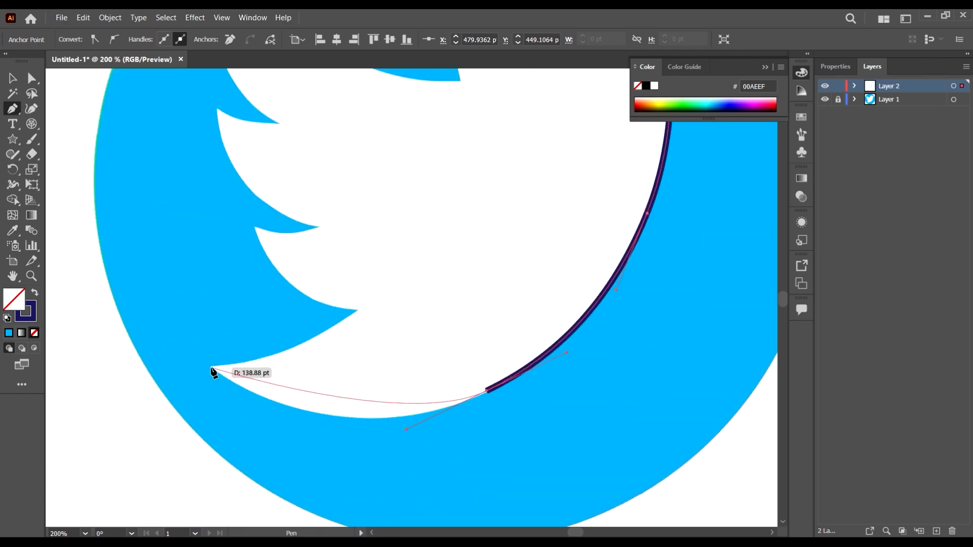
{"action": "mouse_move", "coordinate": [211, 369]}
{"action": "left_mouse_down"}
{"action": "mouse_move", "coordinate": [184, 356]}
{"action": "mouse_move", "coordinate": [165, 315]}
{"action": "mouse_move", "coordinate": [120, 304]}
{"action": "left_mouse_up"}
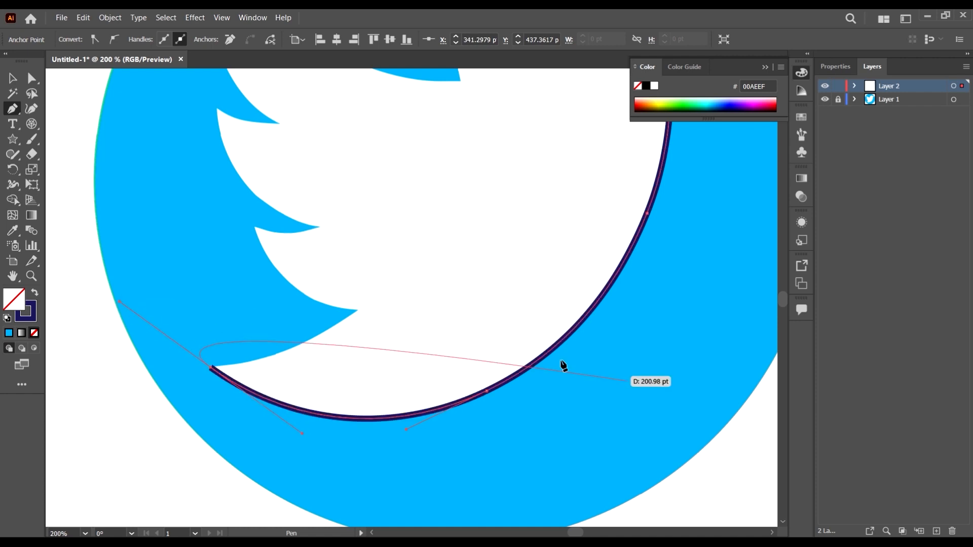
{"action": "left_click", "coordinate": [211, 369]}
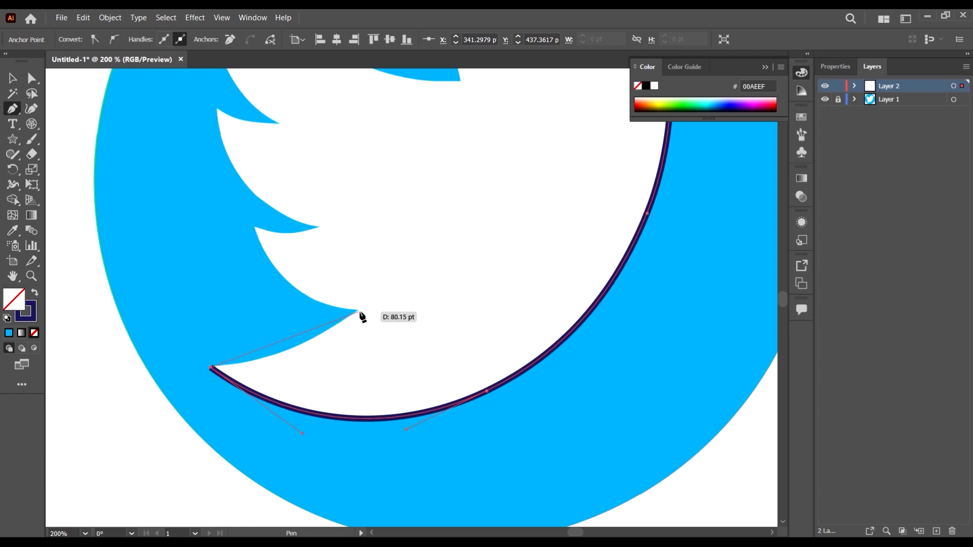
Trace the tail's upper edge and the lowest wing feather, making corners at the notch and feather tip, and end with the Selection tool.
{"action": "mouse_move", "coordinate": [359, 310]}
{"action": "left_mouse_down"}
{"action": "mouse_move", "coordinate": [397, 259]}
{"action": "mouse_move", "coordinate": [432, 250]}
{"action": "left_mouse_up"}
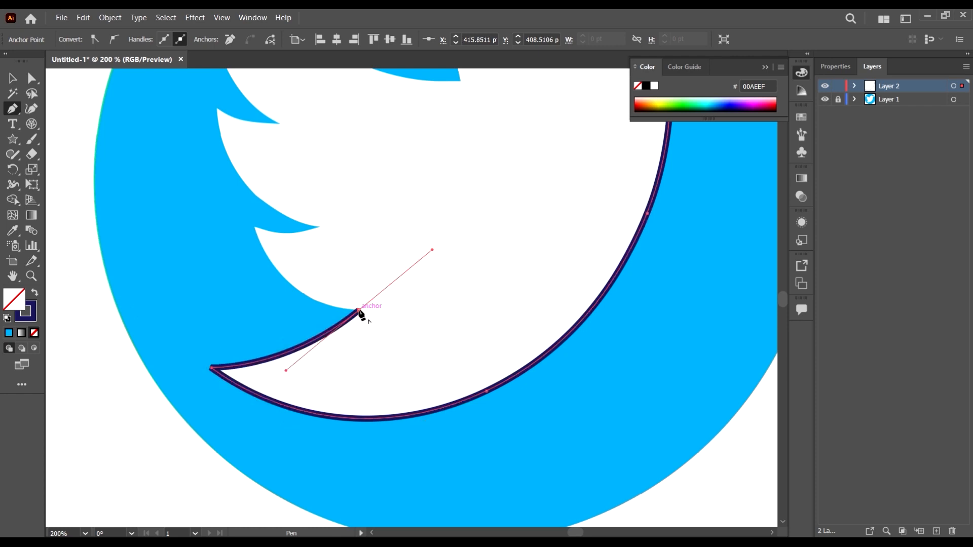
{"action": "left_click", "coordinate": [359, 310]}
{"action": "left_click_drag", "start_coordinate": [254, 227], "coordinate": [223, 140]}
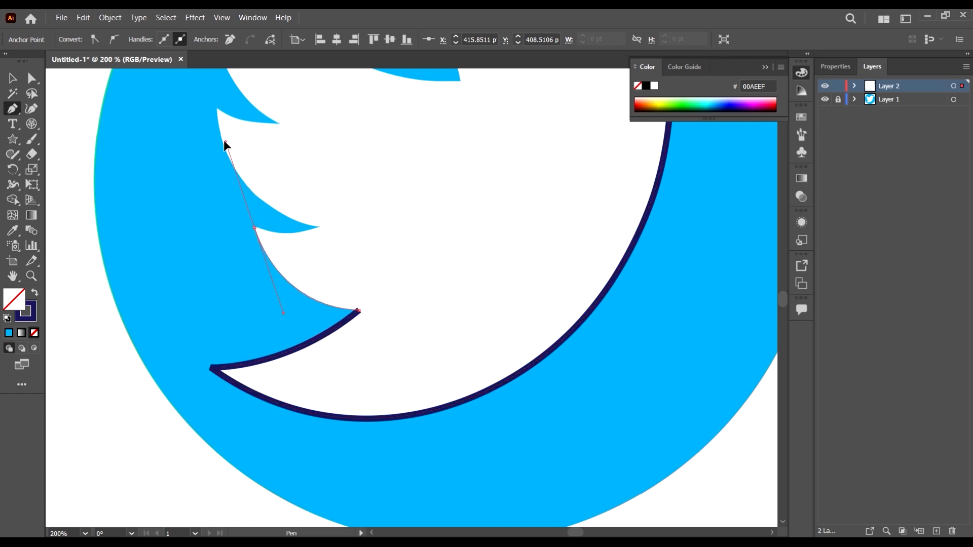
{"action": "left_click", "coordinate": [255, 229]}
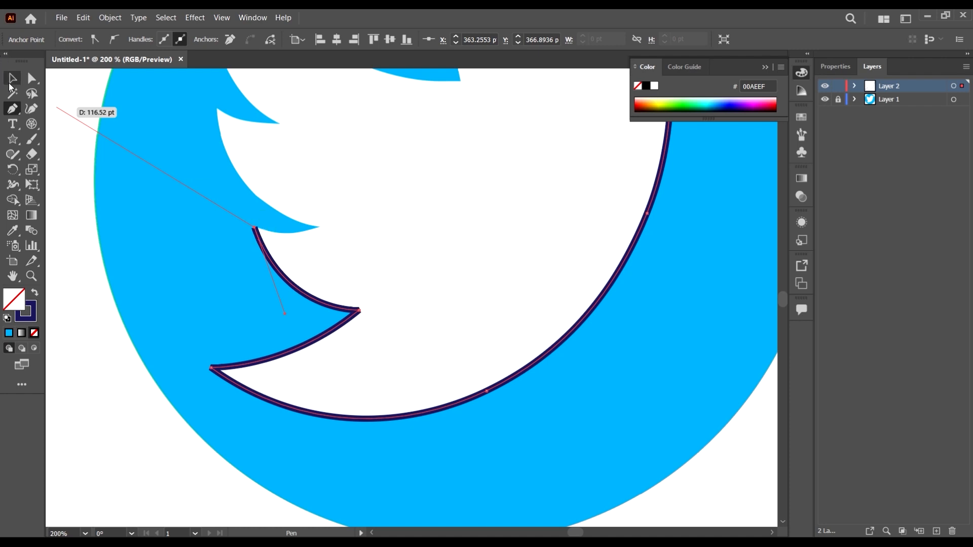
{"action": "left_click", "coordinate": [12, 79]}
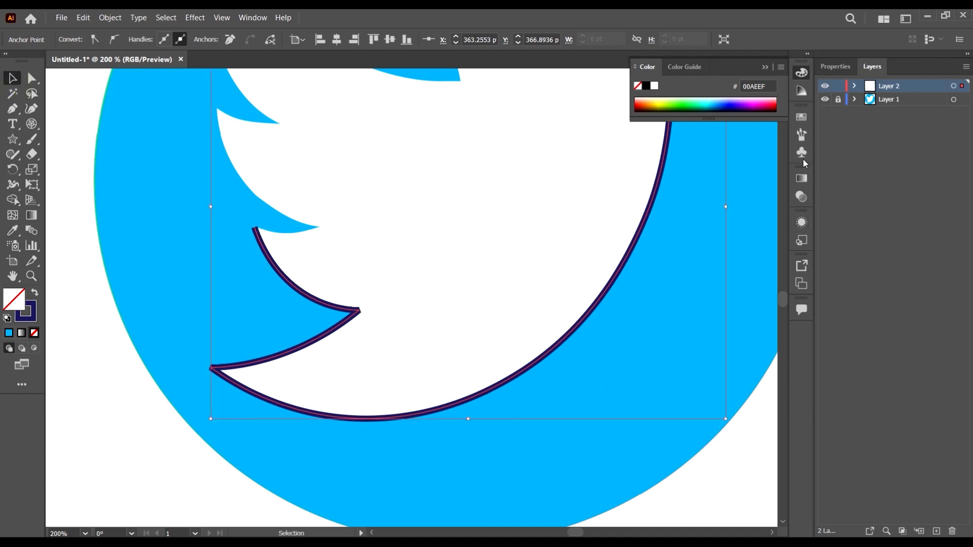
{"action": "scroll", "coordinate": [678, 279], "scroll_direction": "down", "scroll_amount": 1}
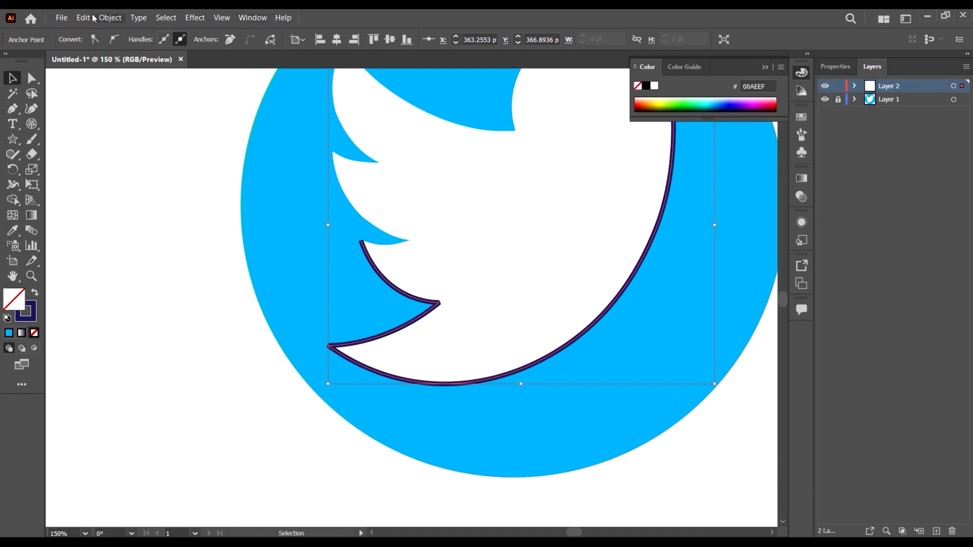
Show the Stroke settings and compare Miter and Bevel joins on the traced path, ending with Miter Join.
{"action": "left_click", "coordinate": [249, 19]}
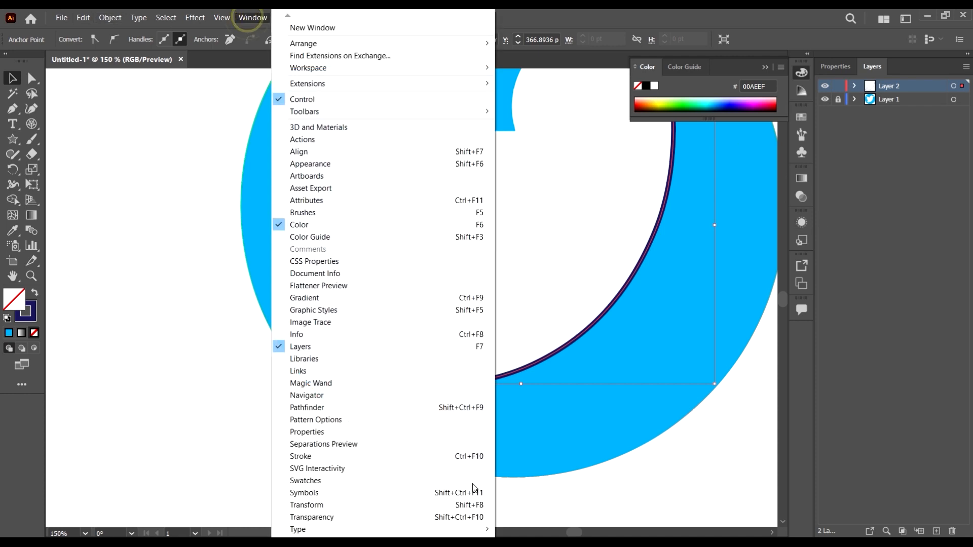
{"action": "left_click", "coordinate": [319, 457]}
{"action": "left_click_drag", "start_coordinate": [683, 154], "coordinate": [881, 227]}
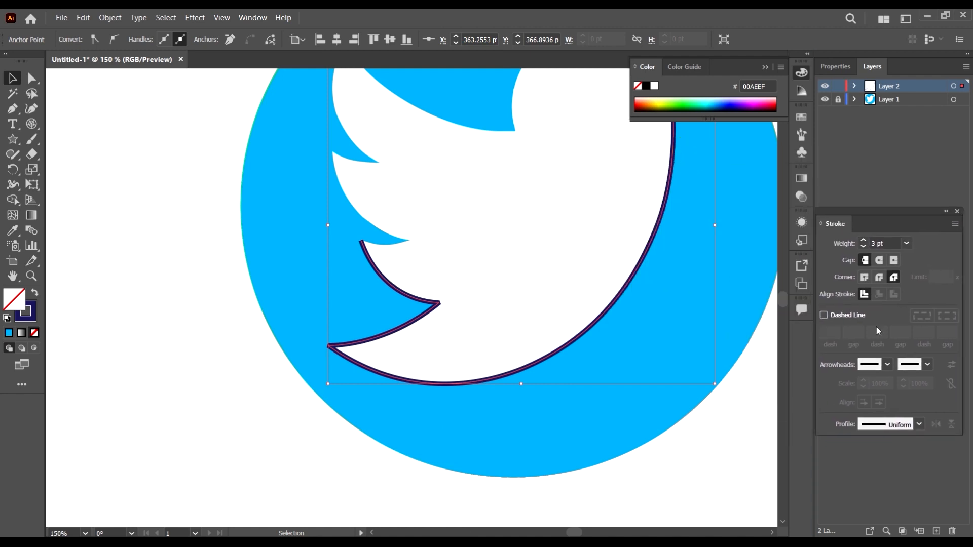
{"action": "left_click", "coordinate": [864, 278]}
{"action": "scroll", "coordinate": [336, 350], "scroll_direction": "up", "scroll_amount": 2}
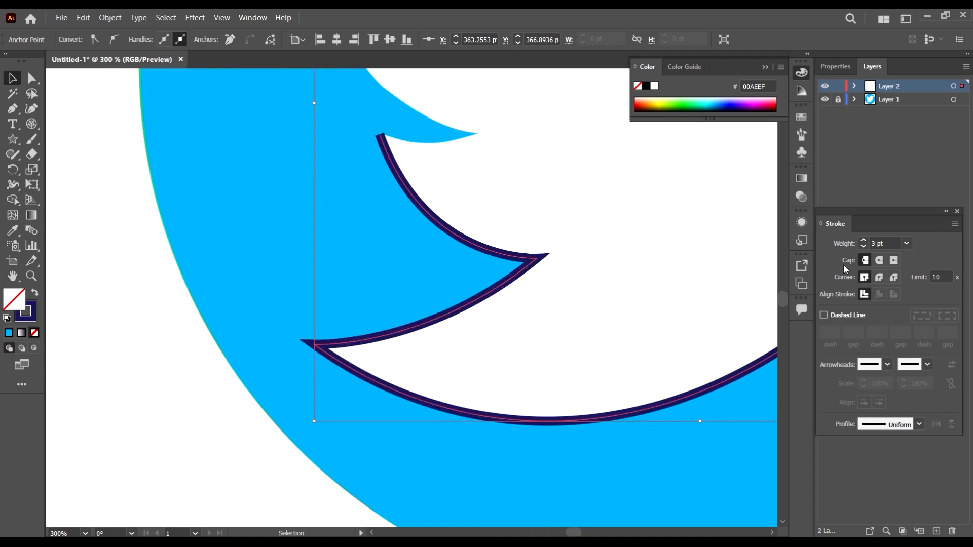
{"action": "left_click", "coordinate": [894, 279]}
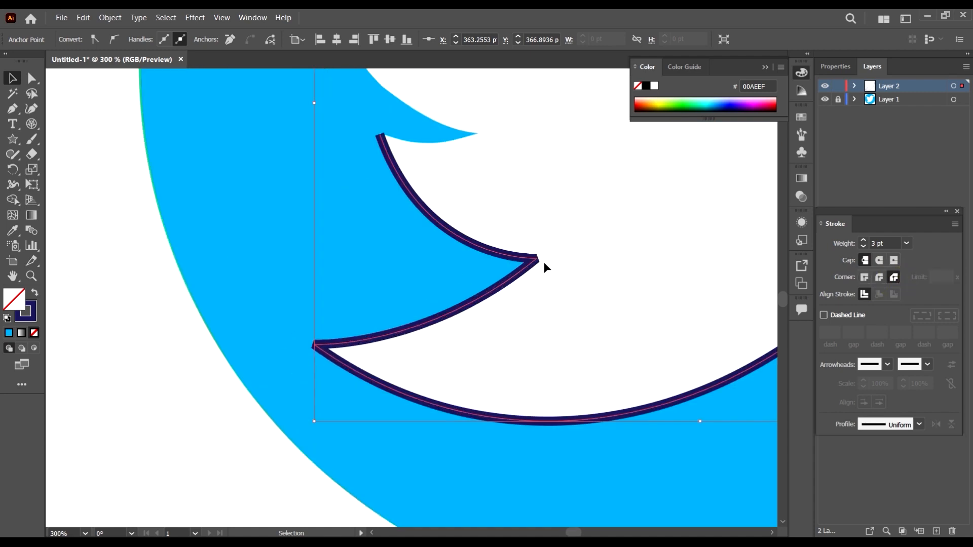
{"action": "left_click", "coordinate": [865, 278]}
{"action": "scroll", "coordinate": [379, 261], "scroll_direction": "down", "scroll_amount": 2}
{"action": "scroll", "coordinate": [591, 232], "scroll_direction": "up", "scroll_amount": 5}
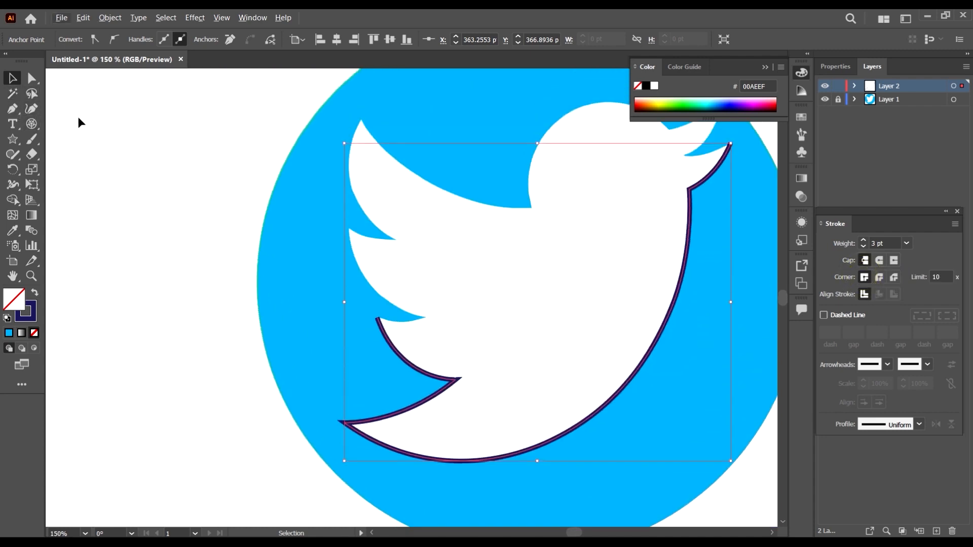
Nudge the belly anchor of the traced path slightly outward with Direct Selection to match the bird's edge.
{"action": "left_click", "coordinate": [35, 80]}
{"action": "scroll", "coordinate": [446, 417], "scroll_direction": "down", "scroll_amount": 2}
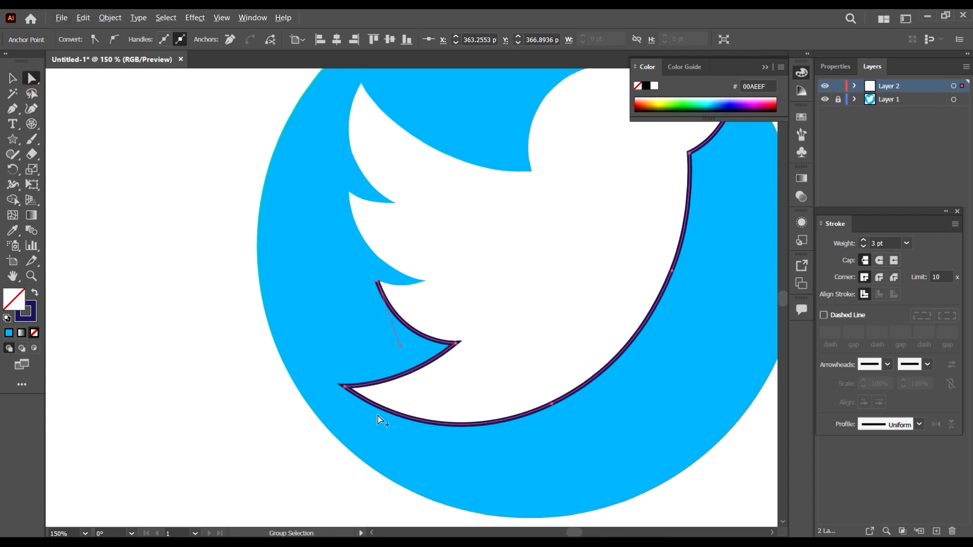
{"action": "scroll", "coordinate": [378, 419], "scroll_direction": "up", "scroll_amount": 2}
{"action": "scroll", "coordinate": [448, 370], "scroll_direction": "down", "scroll_amount": 1}
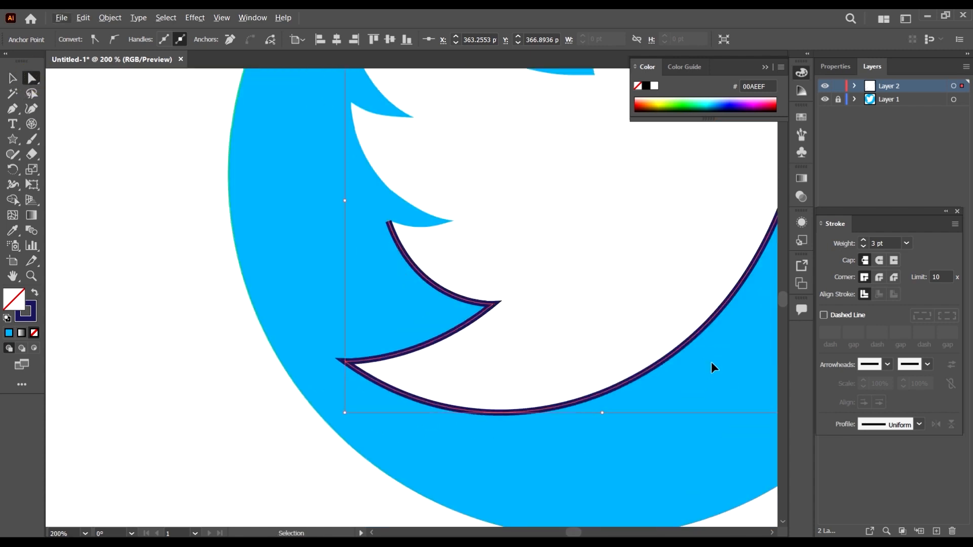
{"action": "scroll", "coordinate": [709, 362], "scroll_direction": "right", "scroll_amount": 5}
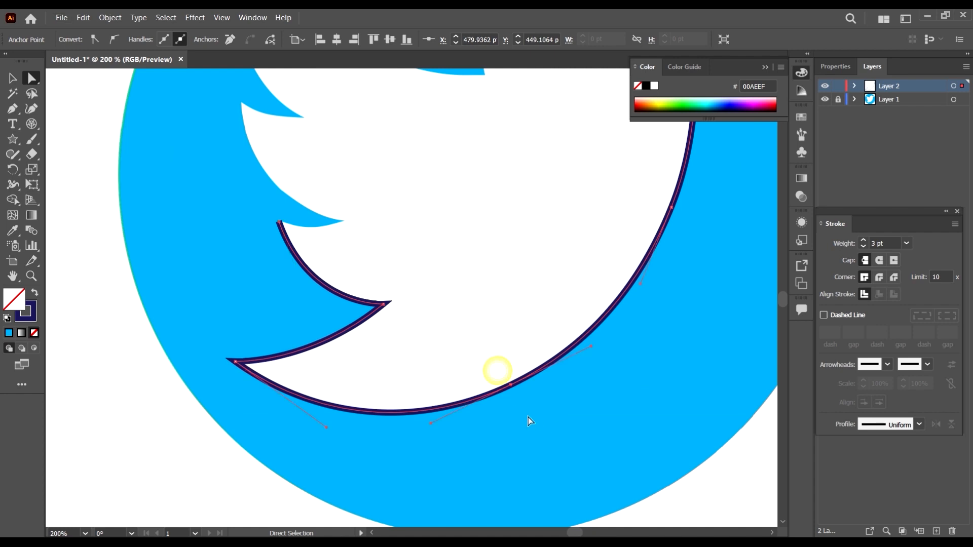
{"action": "scroll", "coordinate": [516, 378], "scroll_direction": "up", "scroll_amount": 2}
{"action": "mouse_move", "coordinate": [516, 387]}
{"action": "left_mouse_down"}
{"action": "mouse_move", "coordinate": [523, 397]}
{"action": "mouse_move", "coordinate": [516, 391]}
{"action": "left_mouse_up"}
{"action": "scroll", "coordinate": [513, 386], "scroll_direction": "down", "scroll_amount": 2}
{"action": "scroll", "coordinate": [669, 213], "scroll_direction": "down", "scroll_amount": 2}
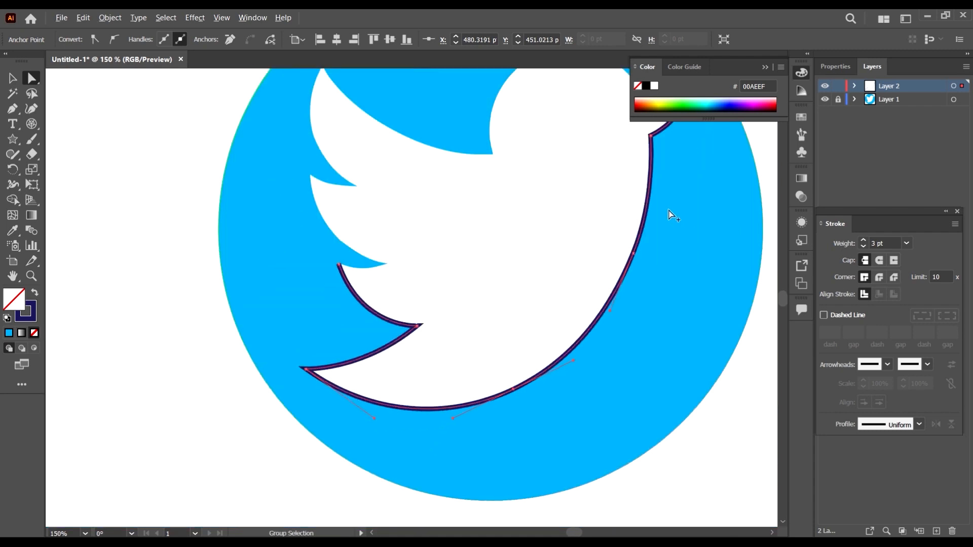
Refine the bird's breast curve by shifting its anchor slightly and adjusting the upper direction handle.
{"action": "scroll", "coordinate": [582, 314], "scroll_direction": "up", "scroll_amount": 4}
{"action": "mouse_move", "coordinate": [580, 304]}
{"action": "left_mouse_down"}
{"action": "mouse_move", "coordinate": [592, 313]}
{"action": "mouse_move", "coordinate": [584, 310]}
{"action": "left_mouse_up"}
{"action": "scroll", "coordinate": [586, 306], "scroll_direction": "down", "scroll_amount": 4}
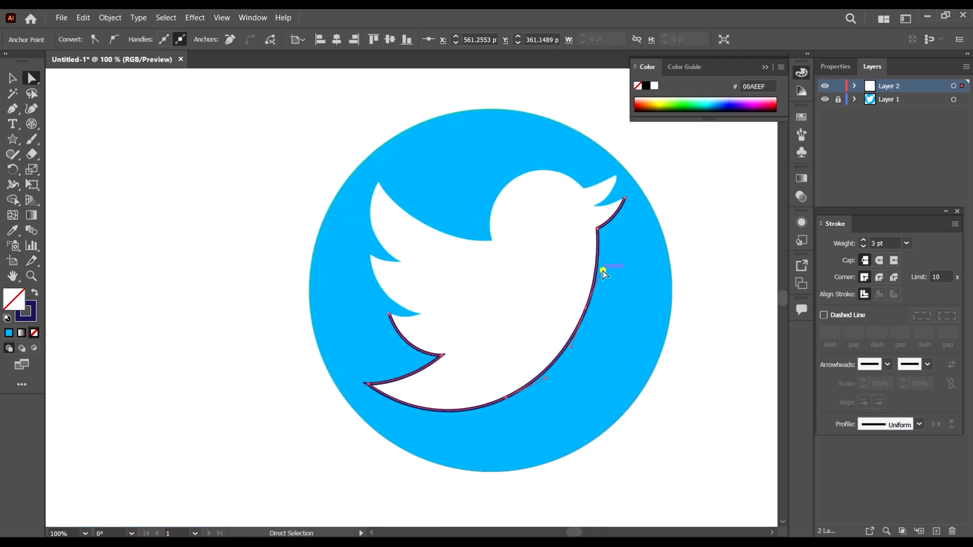
{"action": "left_click_drag", "start_coordinate": [603, 270], "coordinate": [605, 270]}
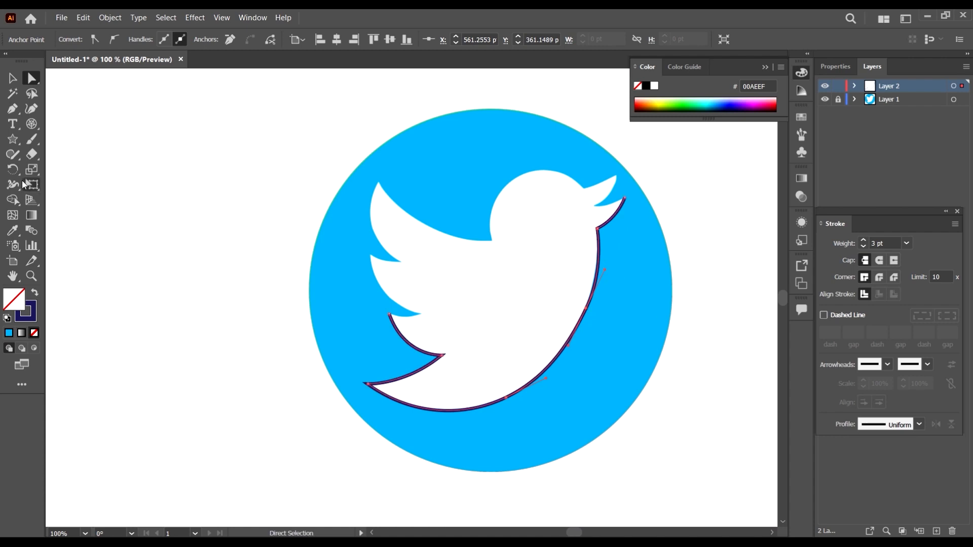
Continue the Pen path from its open feather tip along the curved underside into the notch and remove the outgoing handle.
{"action": "left_click", "coordinate": [12, 109]}
{"action": "scroll", "coordinate": [510, 369], "scroll_direction": "up", "scroll_amount": 2}
{"action": "scroll", "coordinate": [231, 251], "scroll_direction": "up", "scroll_amount": 4}
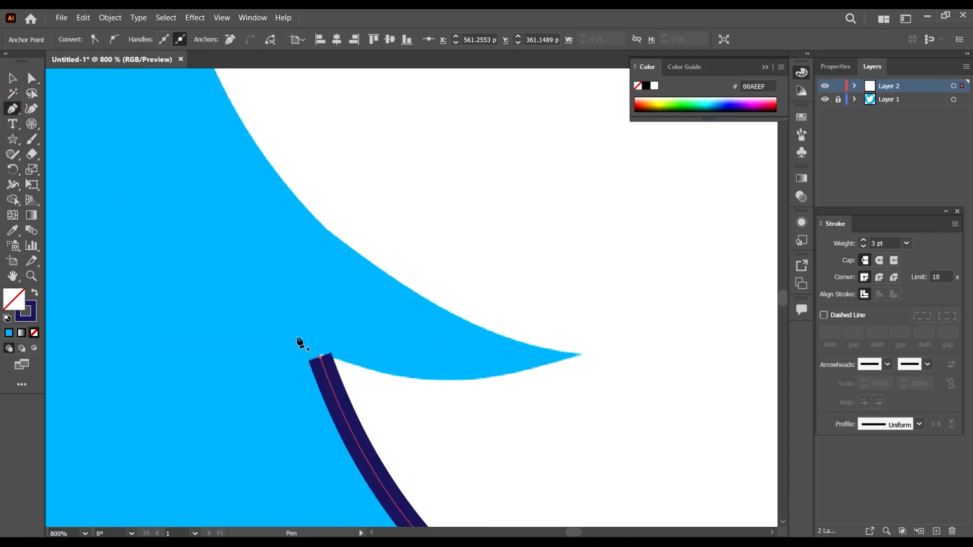
{"action": "left_click", "coordinate": [331, 358]}
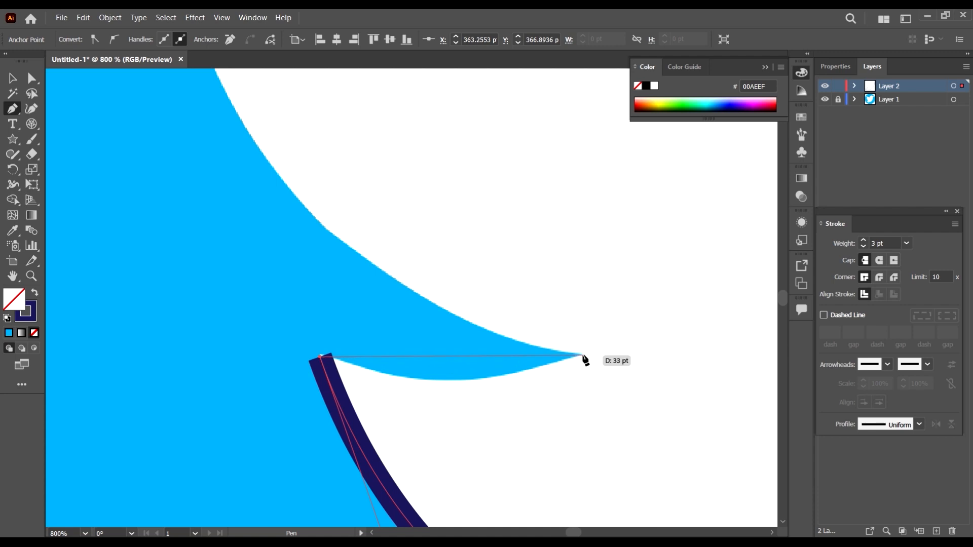
{"action": "left_click_drag", "start_coordinate": [583, 355], "coordinate": [716, 278]}
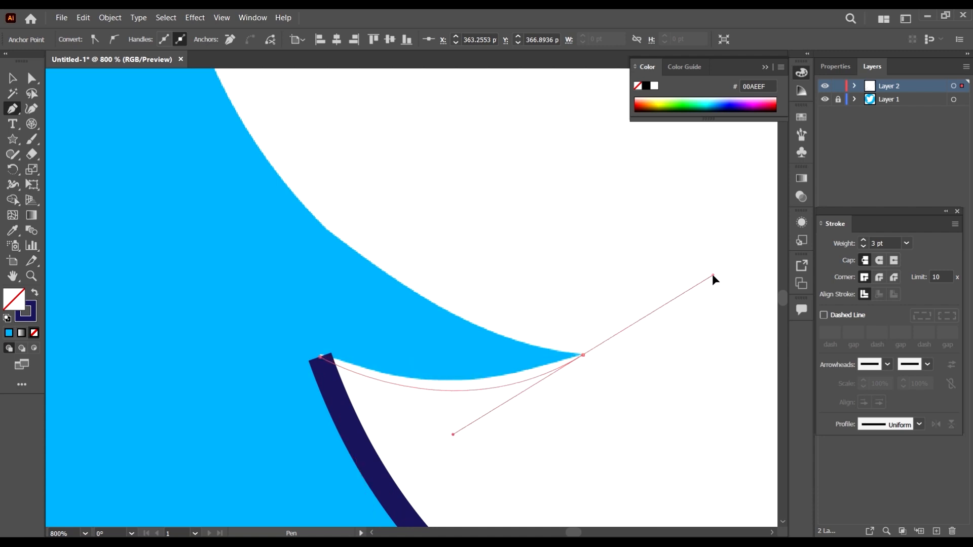
{"action": "scroll", "coordinate": [628, 335], "scroll_direction": "down", "scroll_amount": 4}
{"action": "scroll", "coordinate": [626, 335], "scroll_direction": "up", "scroll_amount": 3}
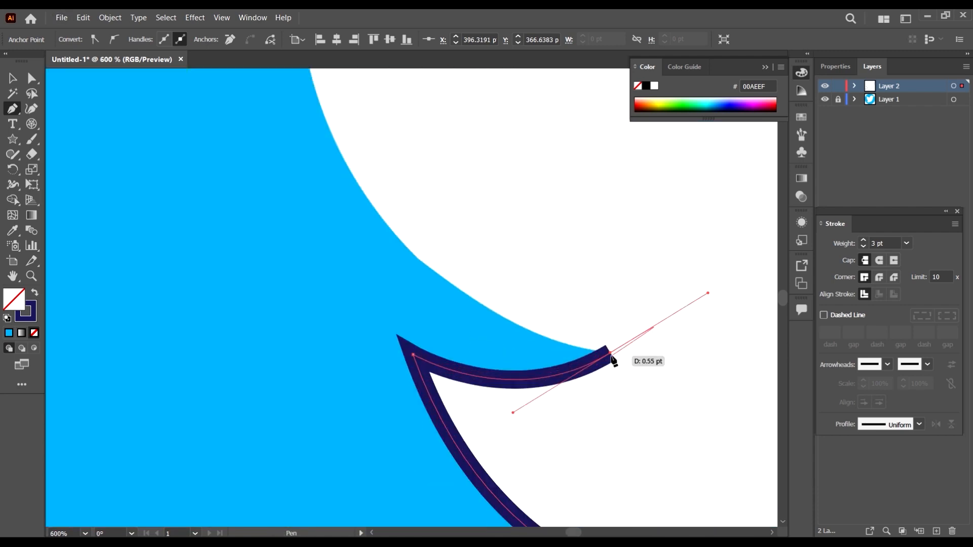
{"action": "left_click", "coordinate": [612, 355]}
Trace the middle wing feather to its tip and on into the next notch, removing the outgoing handle at both corners.
{"action": "scroll", "coordinate": [615, 339], "scroll_direction": "down", "scroll_amount": 3}
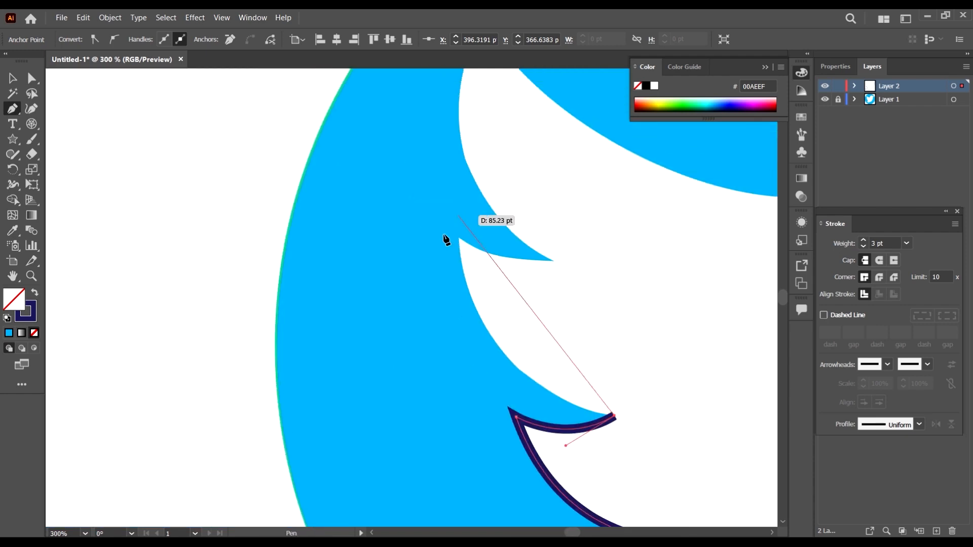
{"action": "left_click_drag", "start_coordinate": [461, 244], "coordinate": [438, 82]}
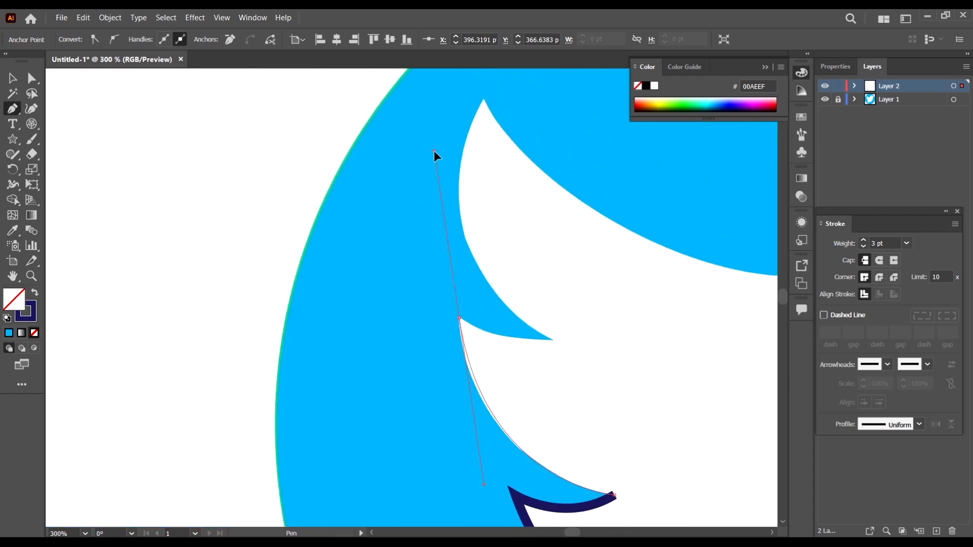
{"action": "left_click_drag", "start_coordinate": [433, 150], "coordinate": [442, 149]}
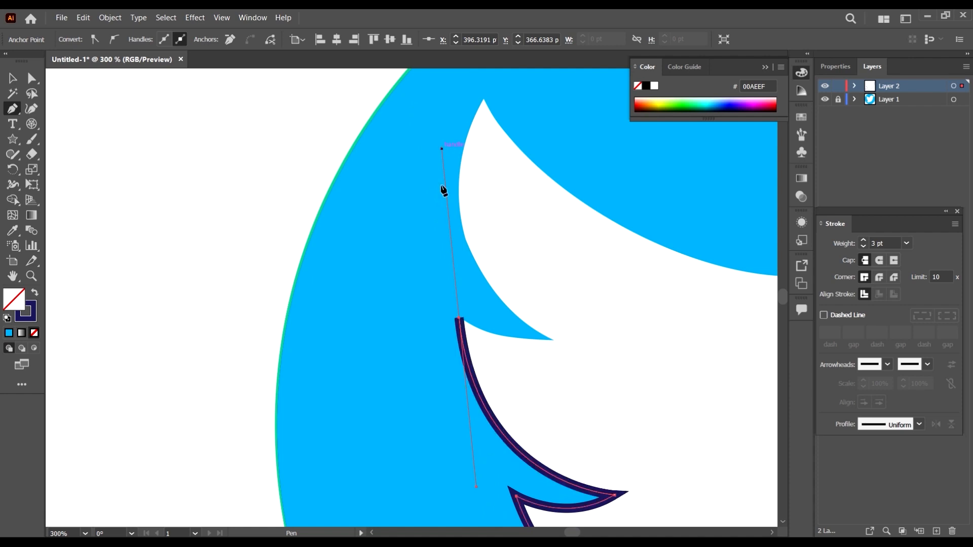
{"action": "left_click", "coordinate": [460, 321]}
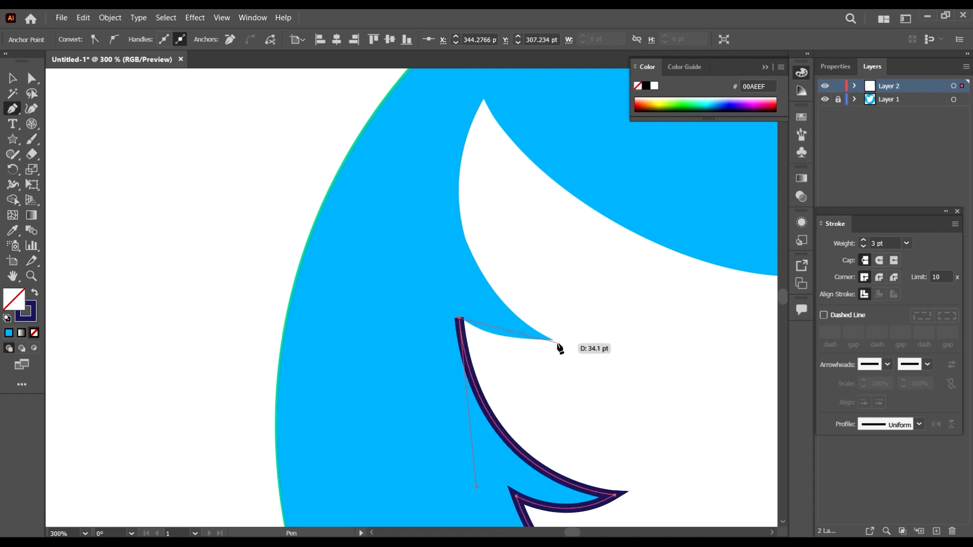
{"action": "left_click_drag", "start_coordinate": [557, 340], "coordinate": [617, 331]}
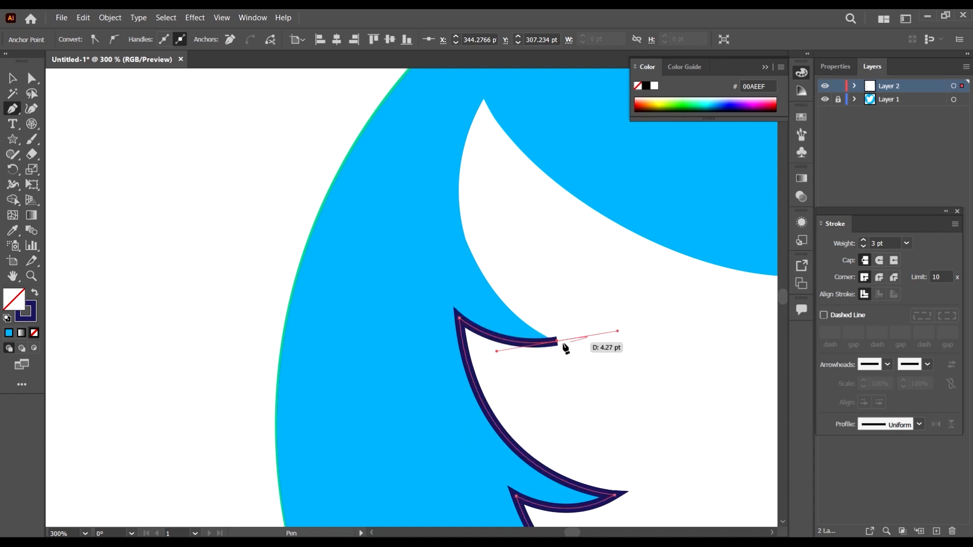
{"action": "left_click", "coordinate": [558, 341]}
Trace the upper wing feather's outer edge to the wing tip and shorten the mid-anchor's upper handle to fit the curve.
{"action": "scroll", "coordinate": [481, 279], "scroll_direction": "up", "scroll_amount": 3}
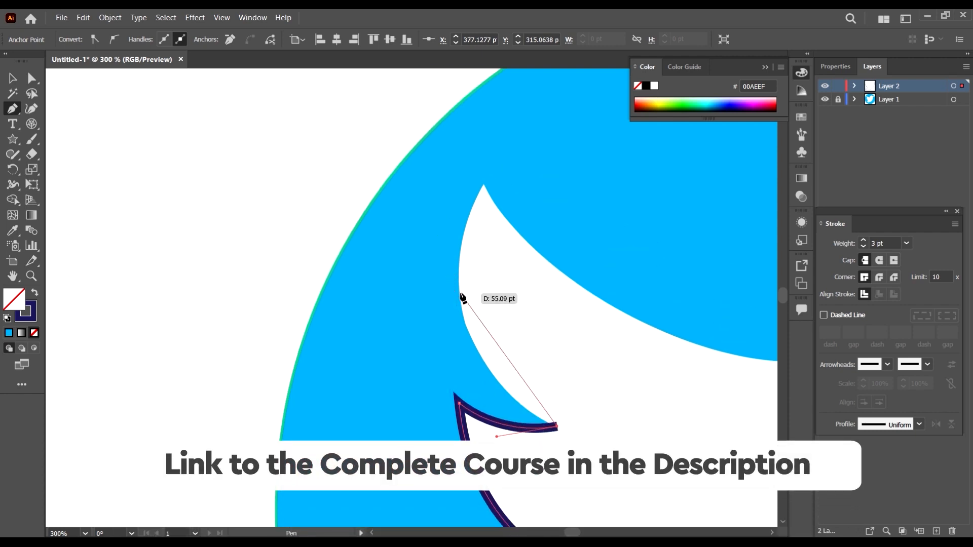
{"action": "left_click_drag", "start_coordinate": [458, 292], "coordinate": [444, 193]}
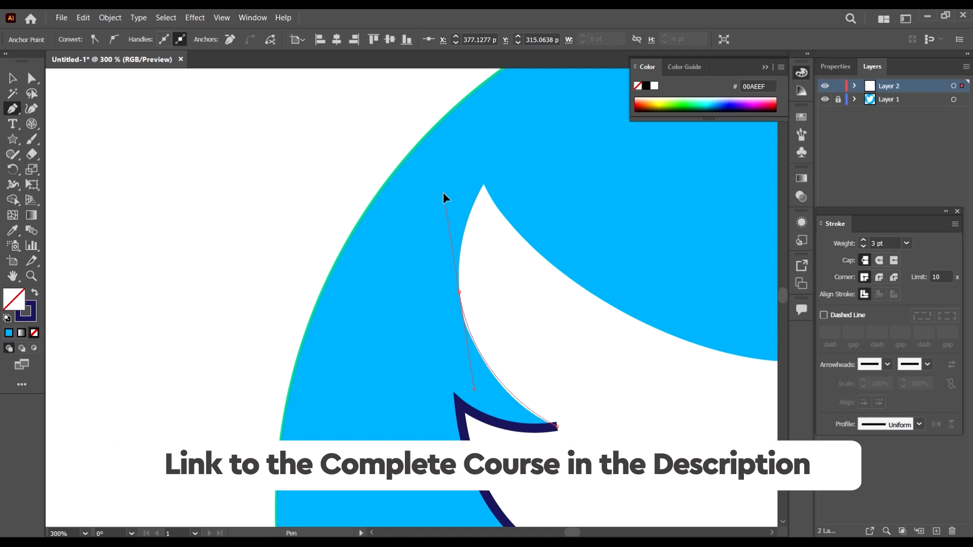
{"action": "left_click", "coordinate": [483, 187]}
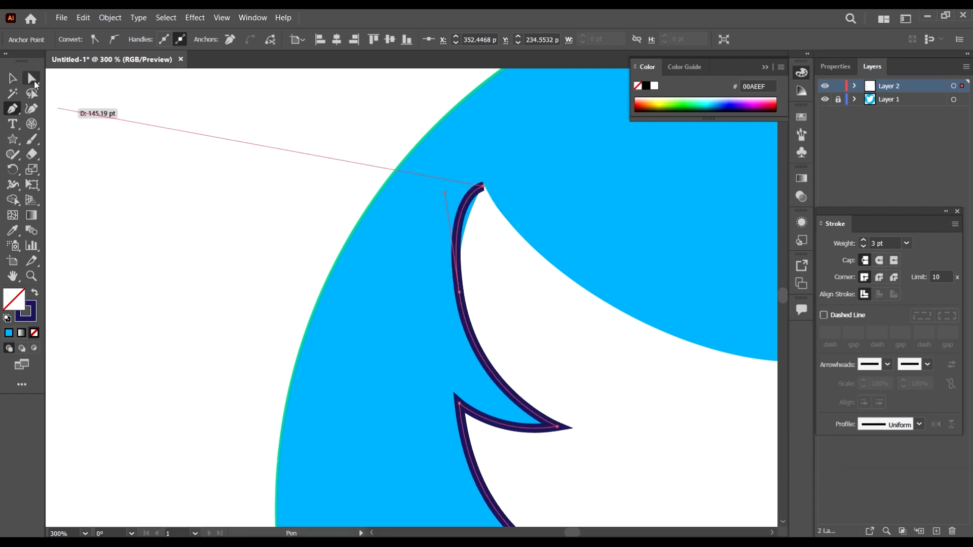
{"action": "left_click", "coordinate": [33, 81]}
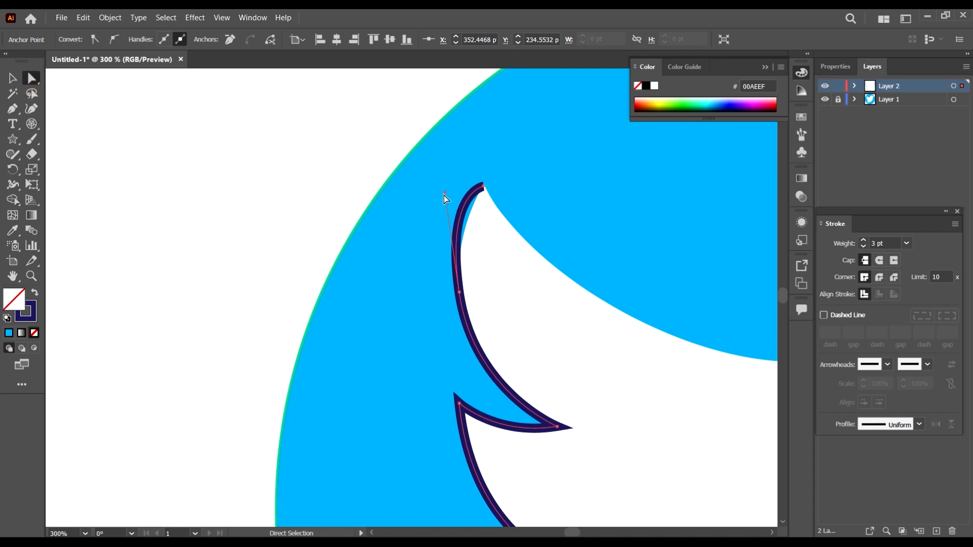
{"action": "left_click_drag", "start_coordinate": [444, 193], "coordinate": [449, 232]}
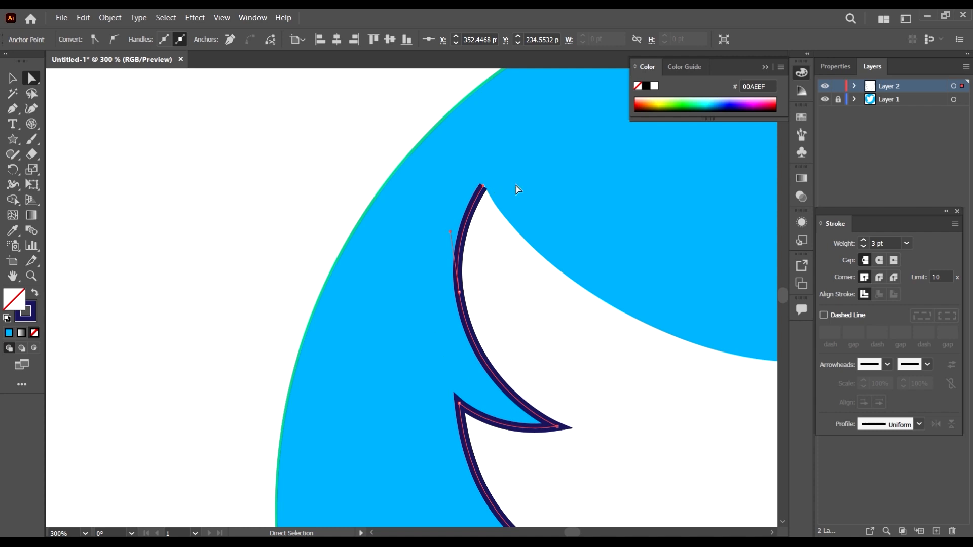
Resume the Pen path at the wing tip and add a smooth anchor partway along the wing's upper edge.
{"action": "left_click", "coordinate": [13, 112]}
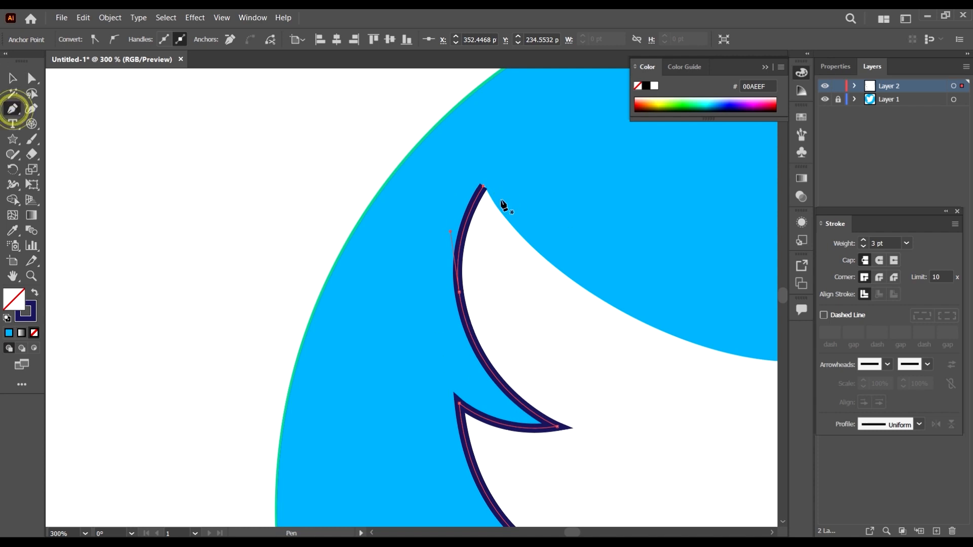
{"action": "left_click", "coordinate": [482, 188]}
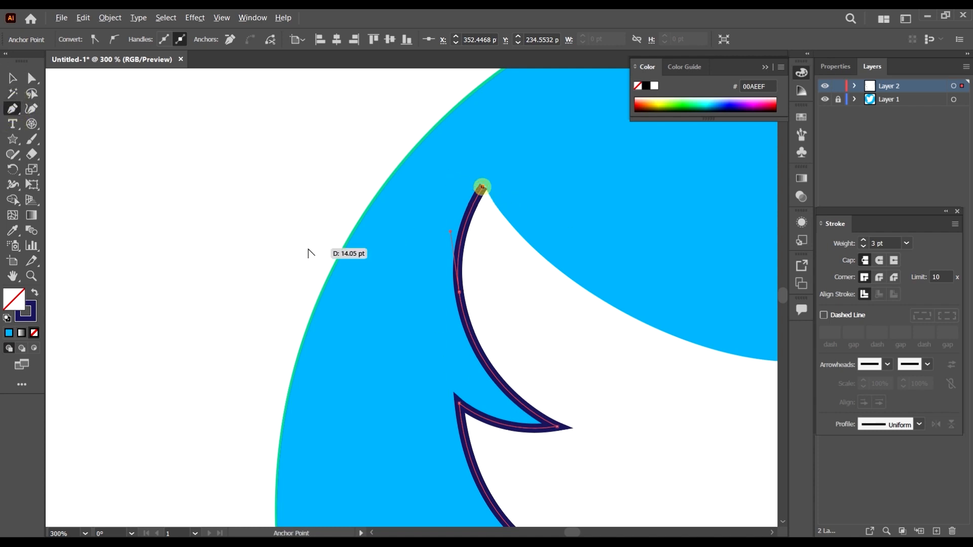
{"action": "scroll", "coordinate": [308, 252], "scroll_direction": "down", "scroll_amount": 5}
{"action": "scroll", "coordinate": [404, 279], "scroll_direction": "up", "scroll_amount": 5}
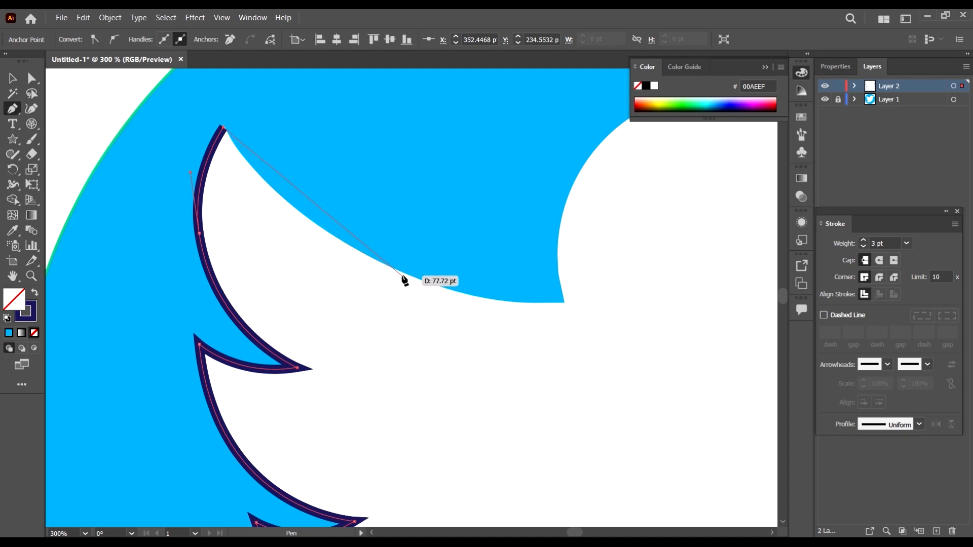
{"action": "left_click_drag", "start_coordinate": [337, 238], "coordinate": [427, 283]}
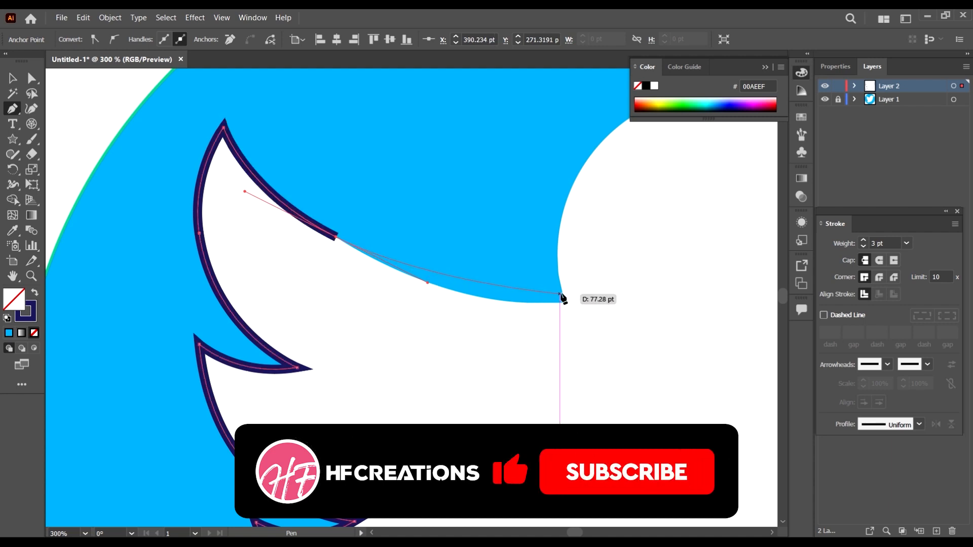
{"action": "left_click_drag", "start_coordinate": [559, 294], "coordinate": [576, 264]}
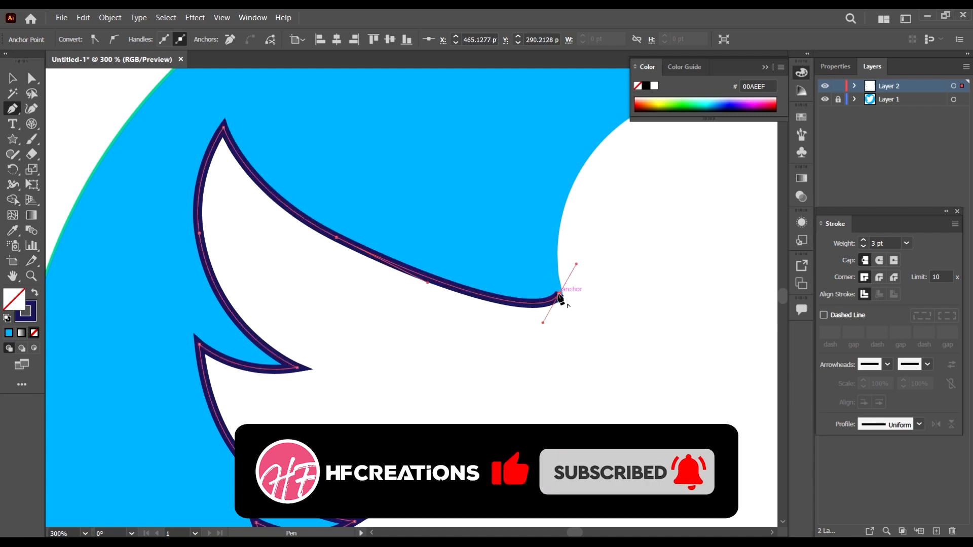
{"action": "left_click", "coordinate": [559, 294]}
{"action": "key", "text": "ctrl+z"}
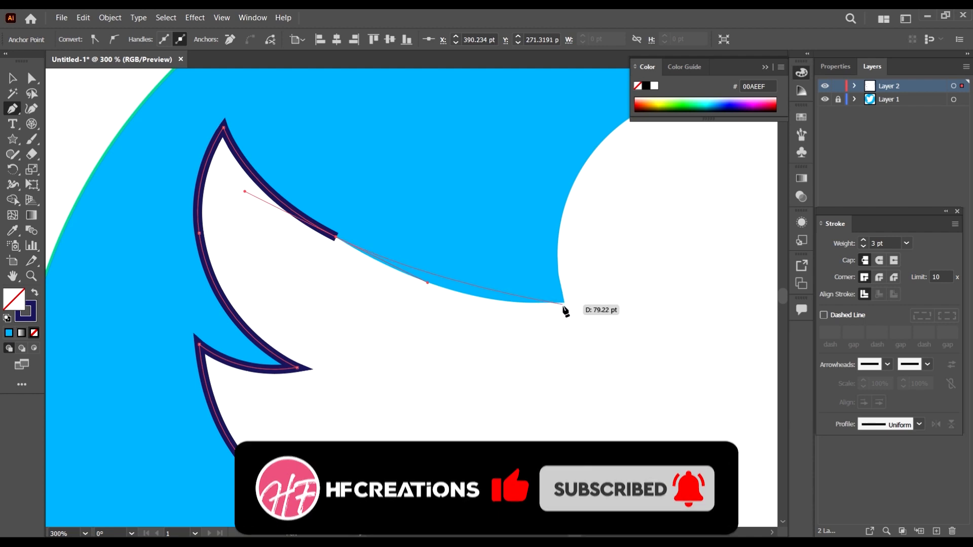
Extend the path to the corner where wing meets head, and adjust the wing edge's middle anchor and forward handle.
{"action": "left_click", "coordinate": [564, 303]}
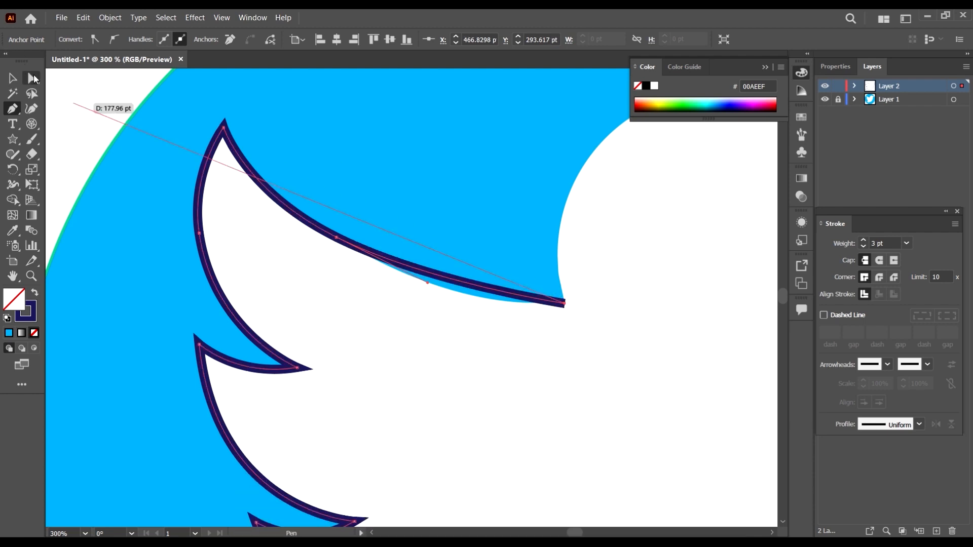
{"action": "left_click", "coordinate": [33, 78]}
{"action": "left_click_drag", "start_coordinate": [364, 260], "coordinate": [348, 255]}
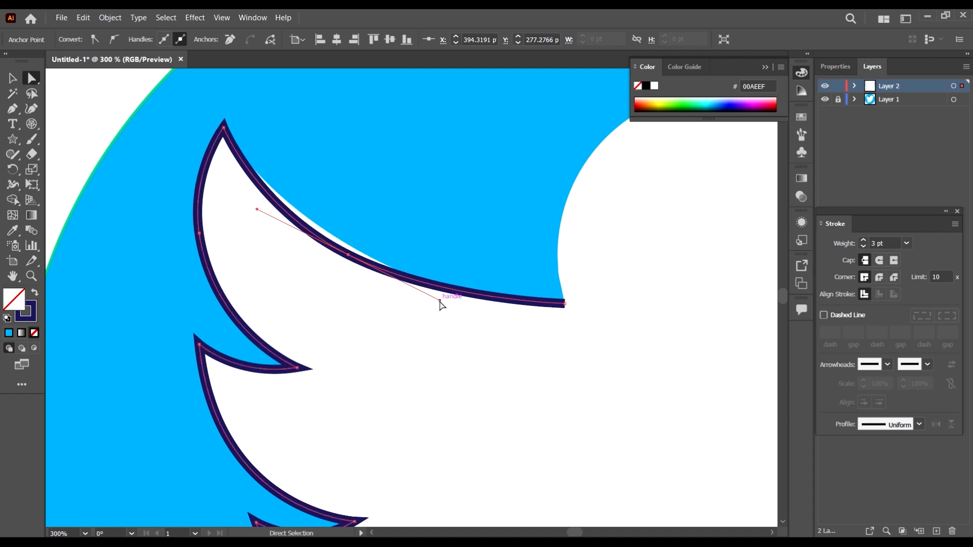
{"action": "left_click_drag", "start_coordinate": [440, 301], "coordinate": [467, 308]}
Resume the Pen path at the wing-head corner and trace over the head to the base of the upper beak with smooth anchors.
{"action": "key", "text": "p"}
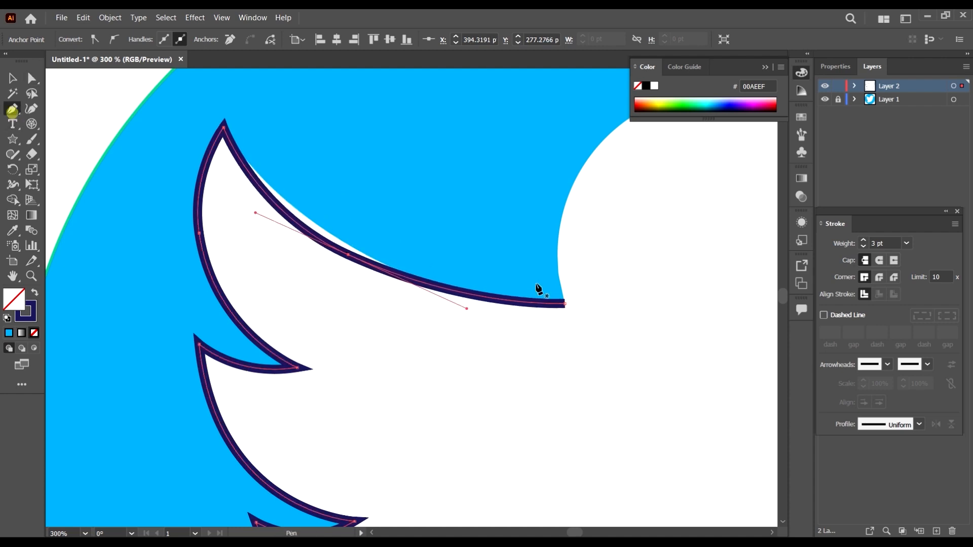
{"action": "left_click", "coordinate": [565, 304]}
{"action": "scroll", "coordinate": [420, 253], "scroll_direction": "down", "scroll_amount": 3}
{"action": "scroll", "coordinate": [536, 198], "scroll_direction": "up", "scroll_amount": 1}
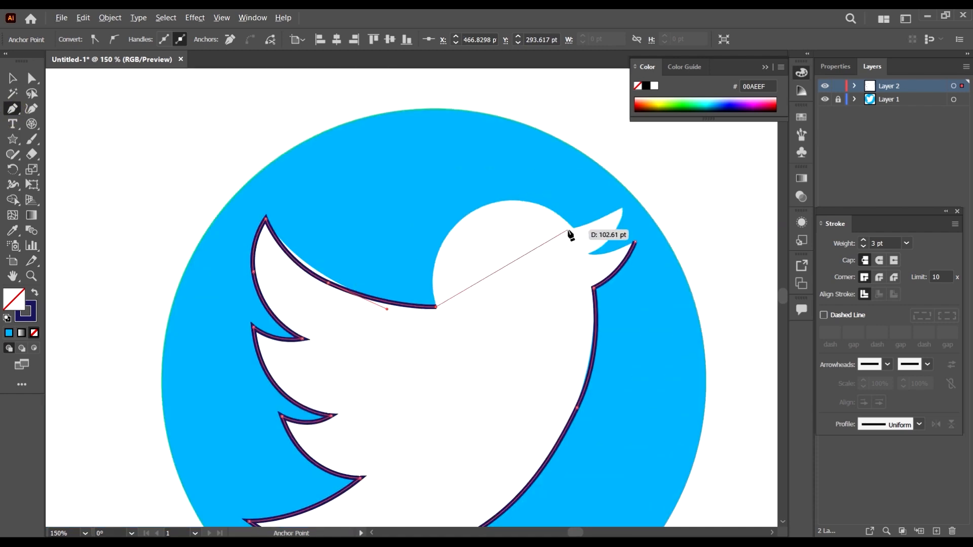
{"action": "left_click_drag", "start_coordinate": [476, 208], "coordinate": [536, 169]}
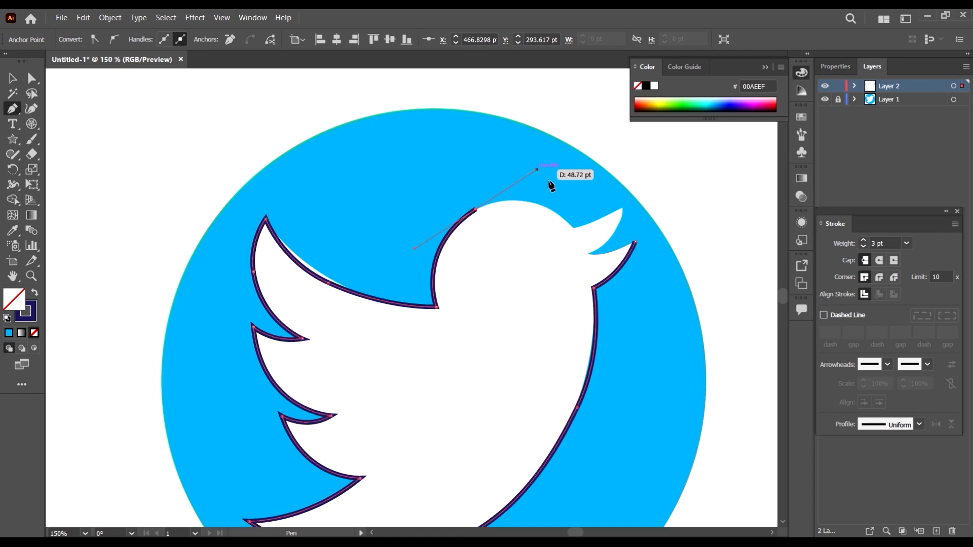
{"action": "left_click", "coordinate": [572, 230]}
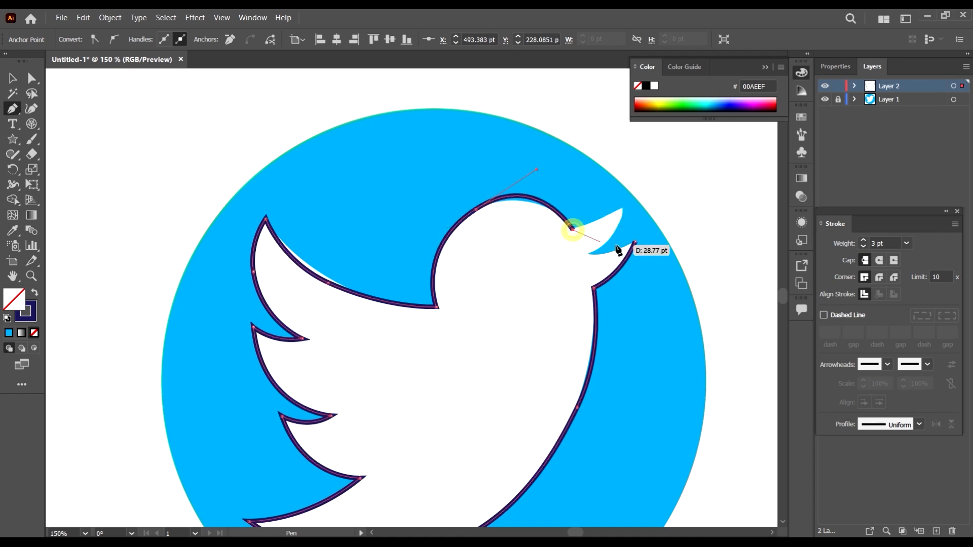
Trace the upper beak and mouth notch, removing the outgoing handle at the beak tip, and close the path at the lower beak's tip.
{"action": "left_click_drag", "start_coordinate": [622, 208], "coordinate": [639, 193]}
{"action": "left_click", "coordinate": [622, 208]}
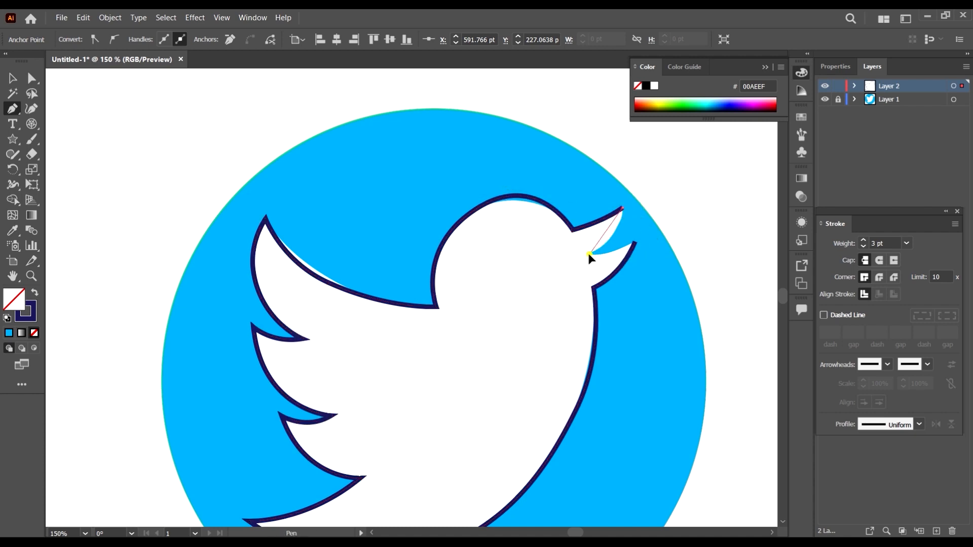
{"action": "left_click_drag", "start_coordinate": [558, 271], "coordinate": [557, 271]}
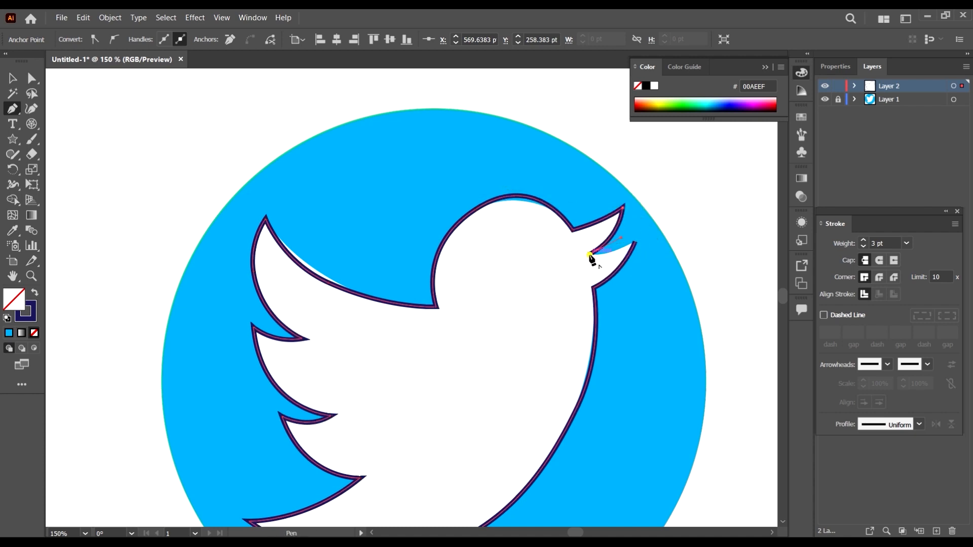
{"action": "left_click_drag", "start_coordinate": [634, 243], "coordinate": [650, 230]}
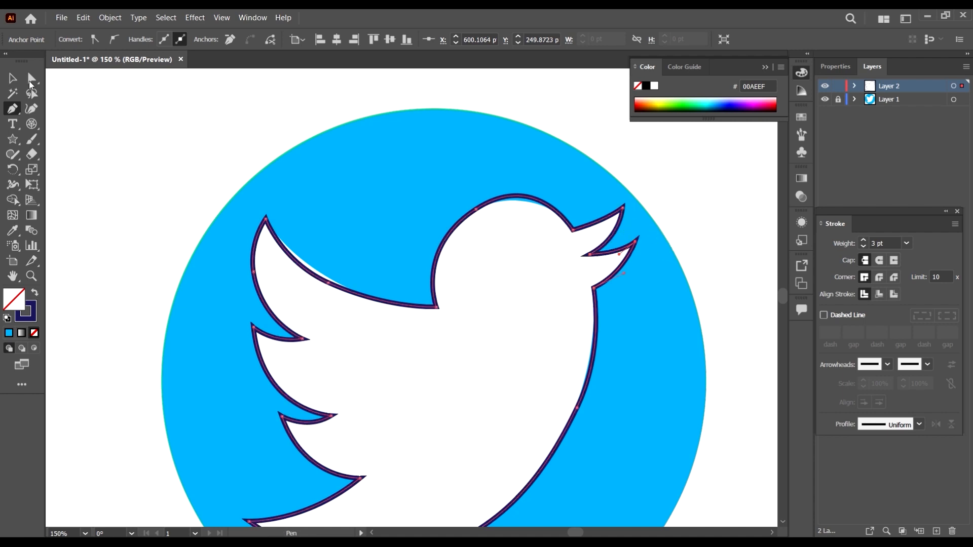
Select the anchor on top of the head and adjust its two direction handles to fit the head's curve.
{"action": "left_click", "coordinate": [31, 78]}
{"action": "left_click_drag", "start_coordinate": [431, 196], "coordinate": [500, 243]}
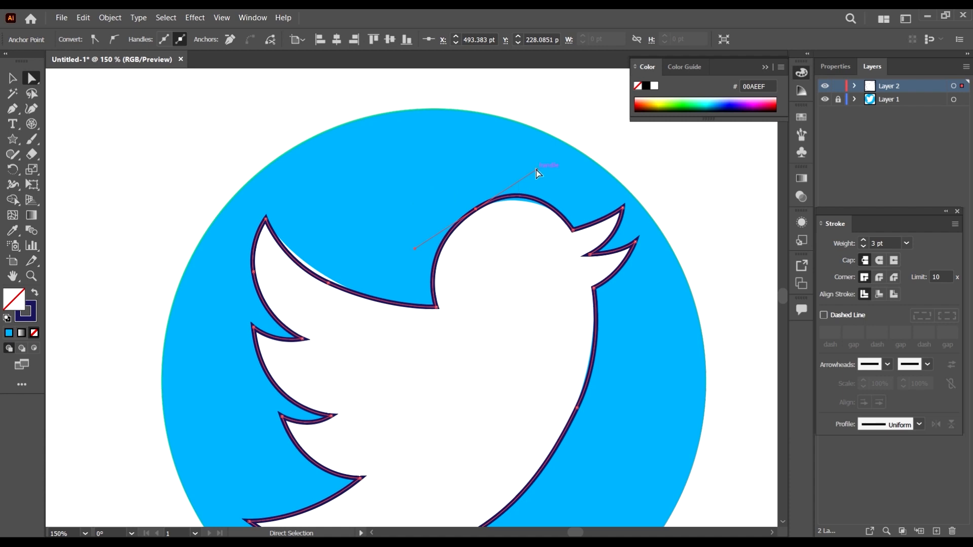
{"action": "left_click_drag", "start_coordinate": [537, 172], "coordinate": [531, 181]}
{"action": "left_click", "coordinate": [520, 154]}
{"action": "left_click_drag", "start_coordinate": [424, 196], "coordinate": [494, 244]}
{"action": "left_click_drag", "start_coordinate": [413, 242], "coordinate": [416, 238]}
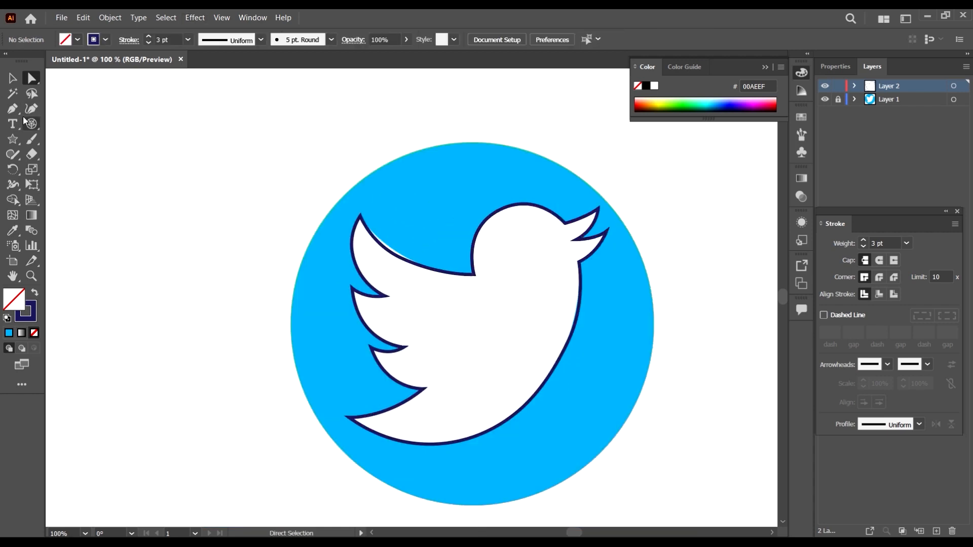
Move the finished bird outline off the logo to the empty area right of the artboard and deselect it.
{"action": "left_click", "coordinate": [9, 80]}
{"action": "scroll", "coordinate": [165, 187], "scroll_direction": "down", "scroll_amount": 3}
{"action": "scroll", "coordinate": [274, 202], "scroll_direction": "up", "scroll_amount": 2}
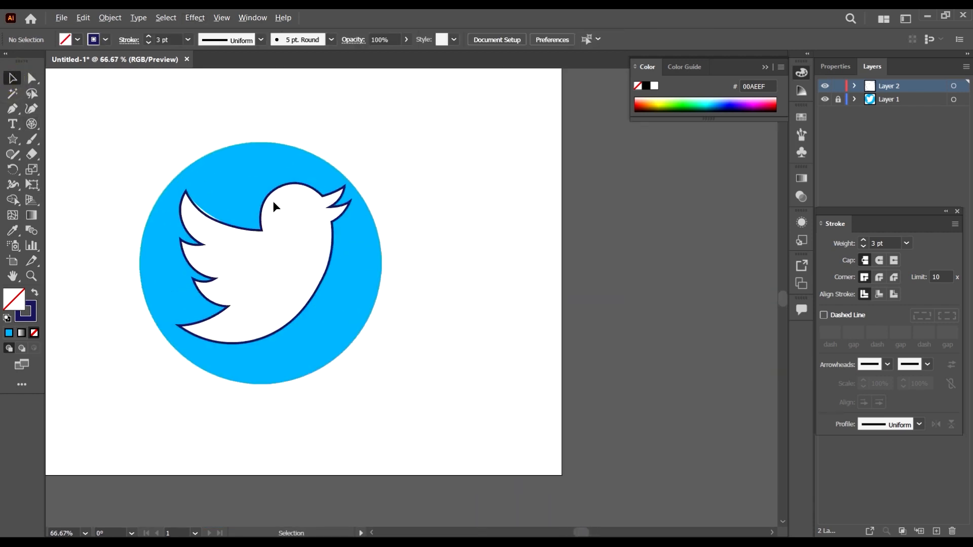
{"action": "left_click", "coordinate": [261, 208]}
{"action": "left_click_drag", "start_coordinate": [269, 209], "coordinate": [667, 263]}
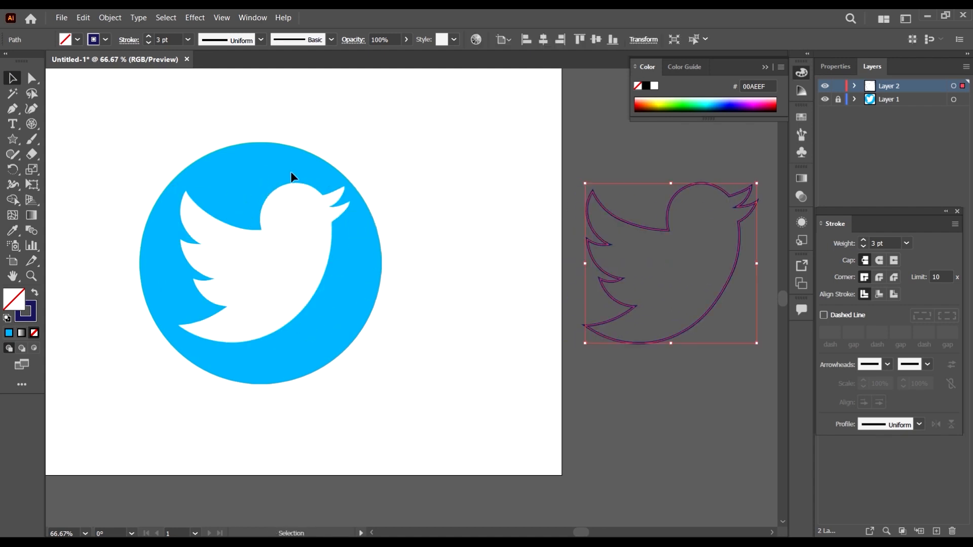
{"action": "scroll", "coordinate": [539, 272], "scroll_direction": "down", "scroll_amount": 2}
{"action": "left_click", "coordinate": [701, 390]}
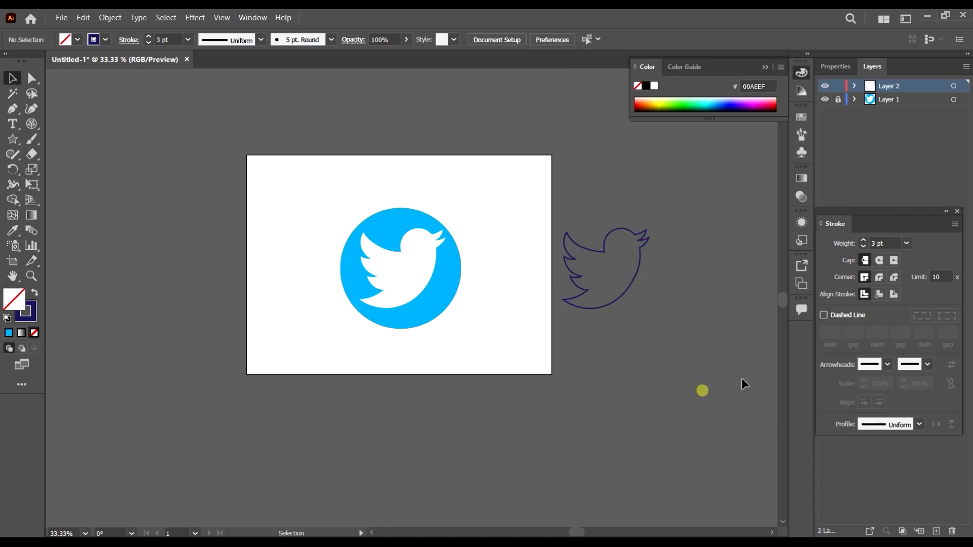
{"action": "left_click", "coordinate": [14, 109]}
{"action": "right_click", "coordinate": [14, 109]}
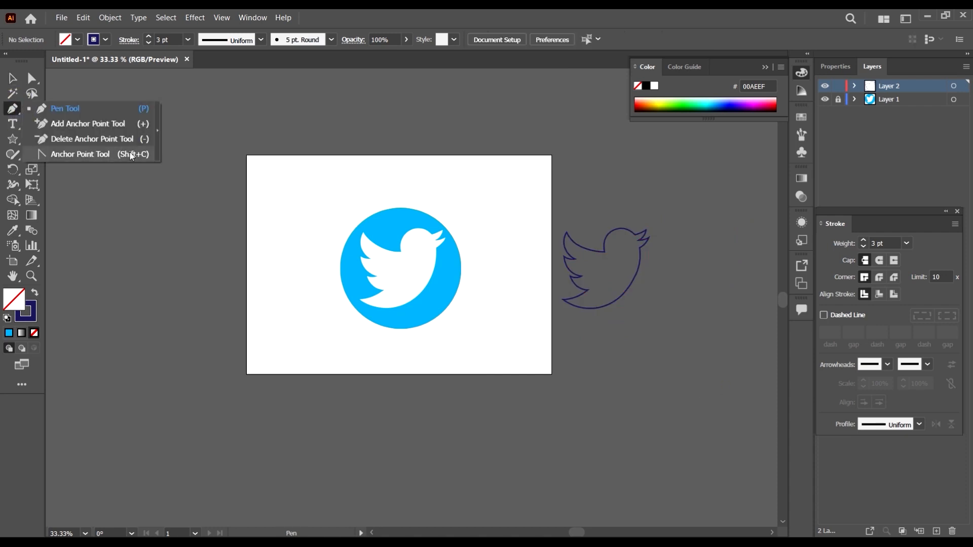
{"action": "left_click", "coordinate": [11, 111]}
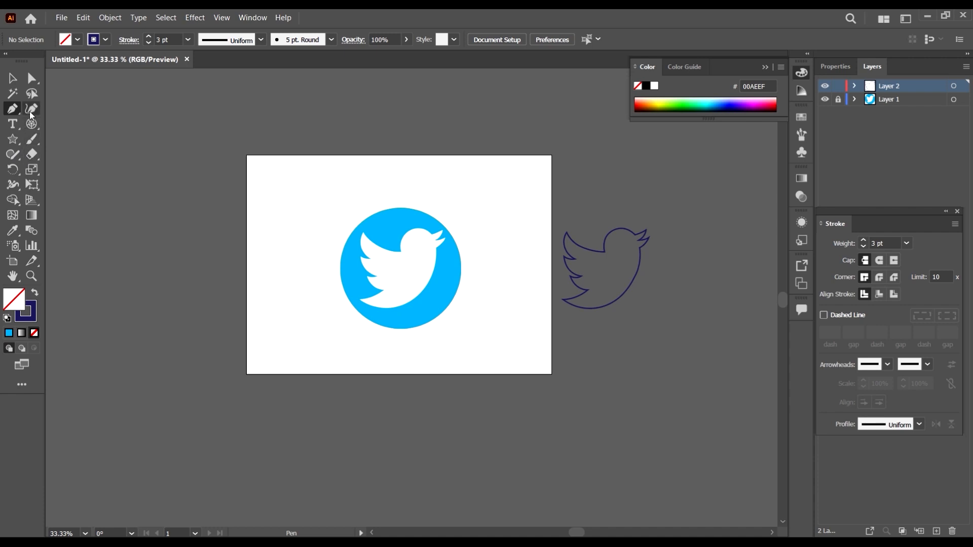
Draw a closed oval from four points with the Curvature tool in the empty area left of the artboard, and deselect it.
{"action": "left_click", "coordinate": [29, 111]}
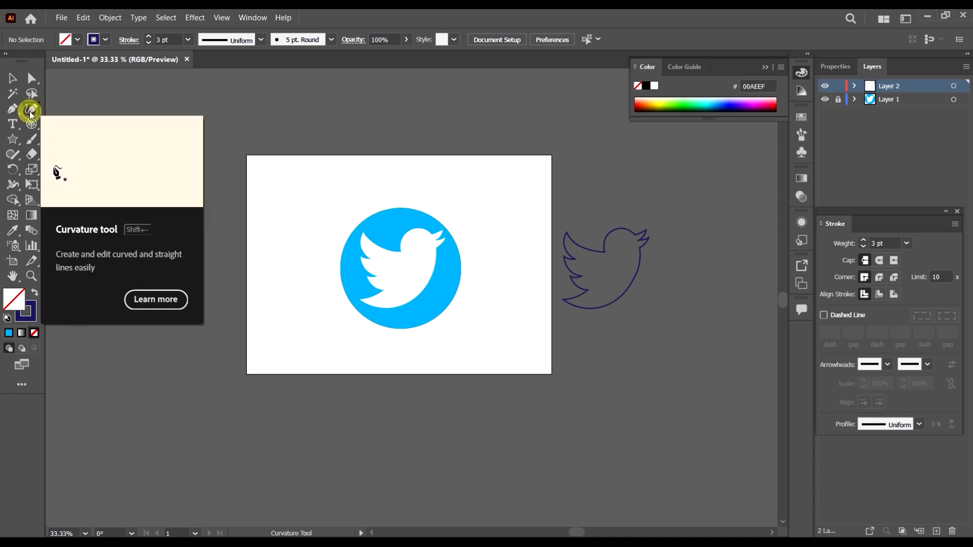
{"action": "scroll", "coordinate": [152, 213], "scroll_direction": "up", "scroll_amount": 1}
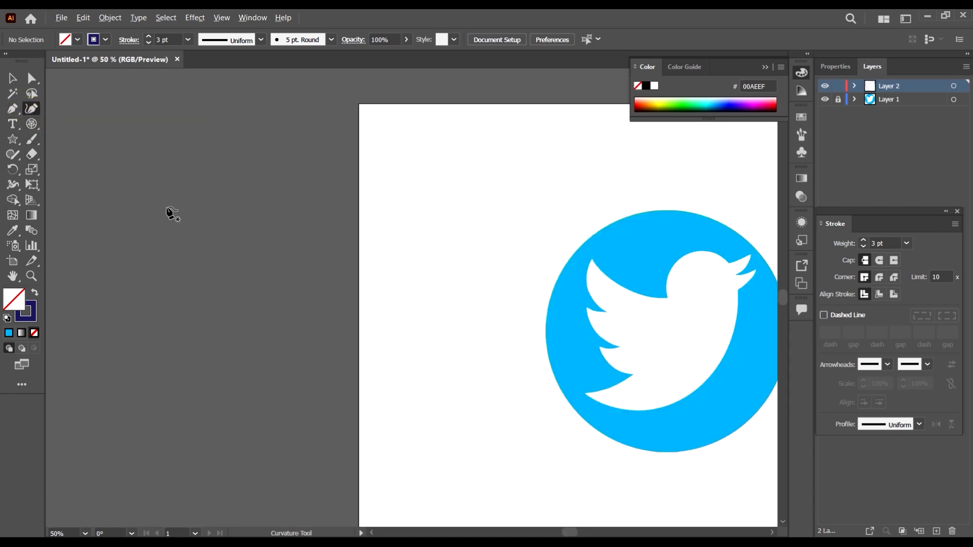
{"action": "scroll", "coordinate": [226, 245], "scroll_direction": "left", "scroll_amount": 2}
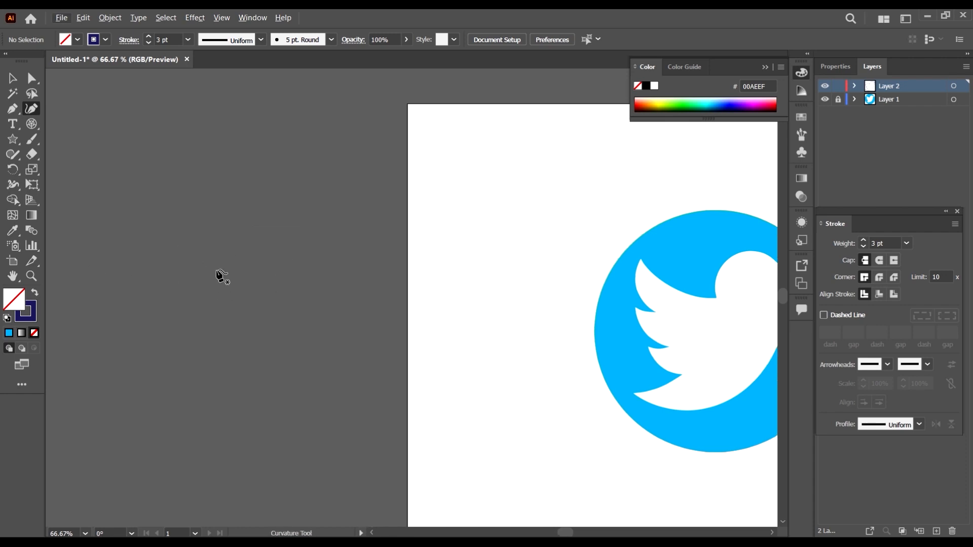
{"action": "left_click", "coordinate": [254, 205]}
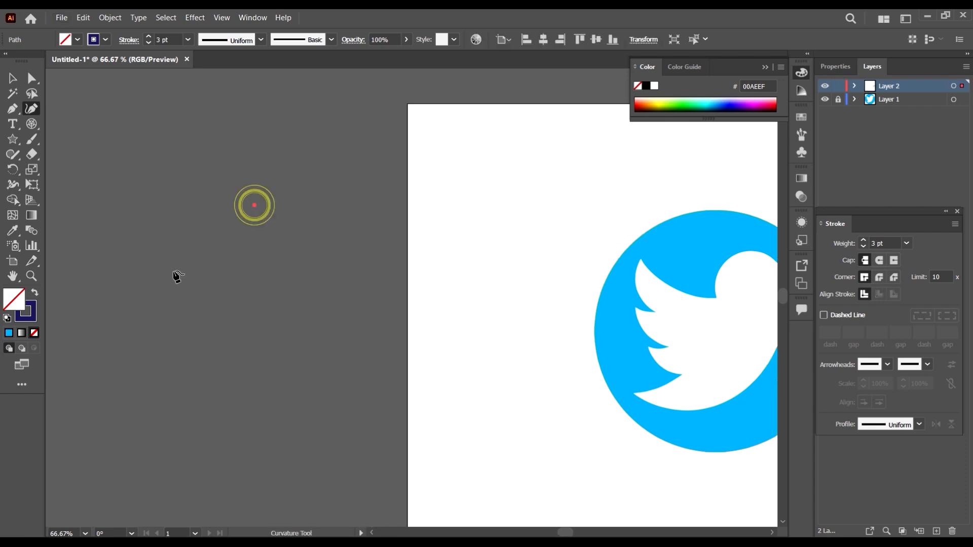
{"action": "left_click", "coordinate": [183, 259]}
{"action": "left_click", "coordinate": [253, 313]}
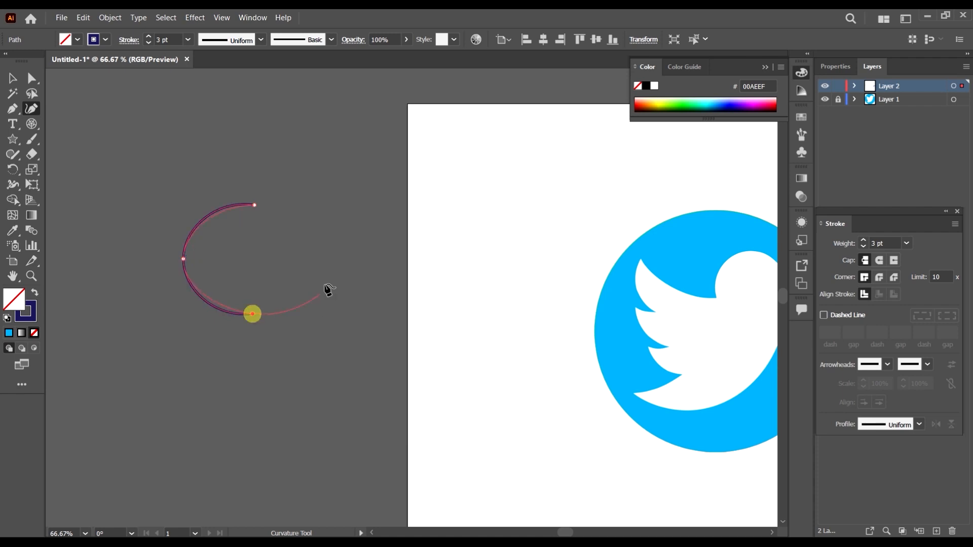
{"action": "left_click", "coordinate": [318, 256]}
{"action": "left_click", "coordinate": [254, 205]}
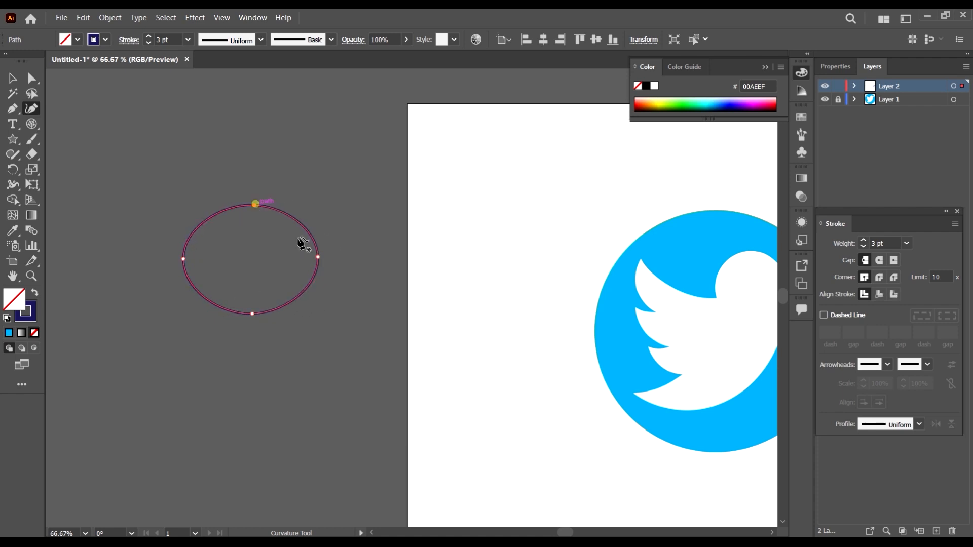
{"action": "left_click", "coordinate": [13, 79]}
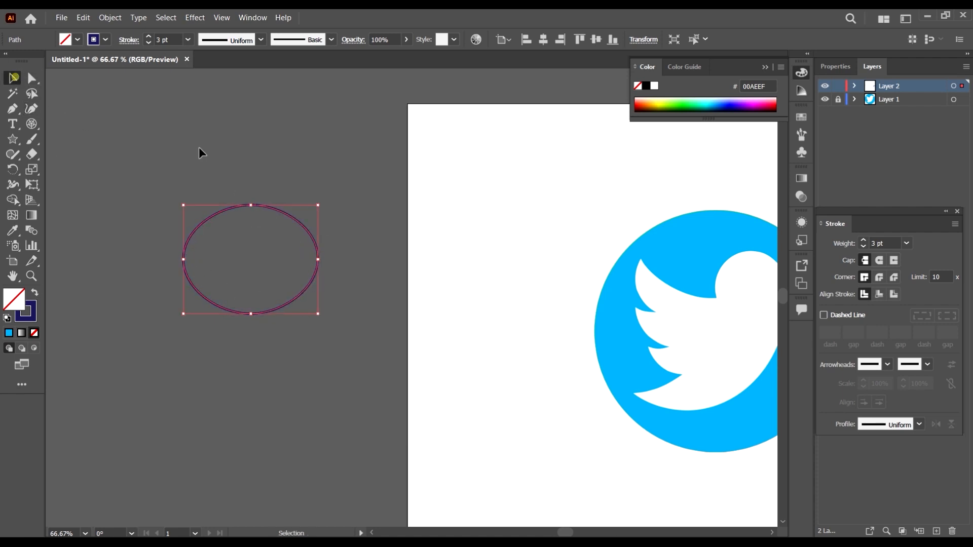
{"action": "left_click", "coordinate": [349, 203]}
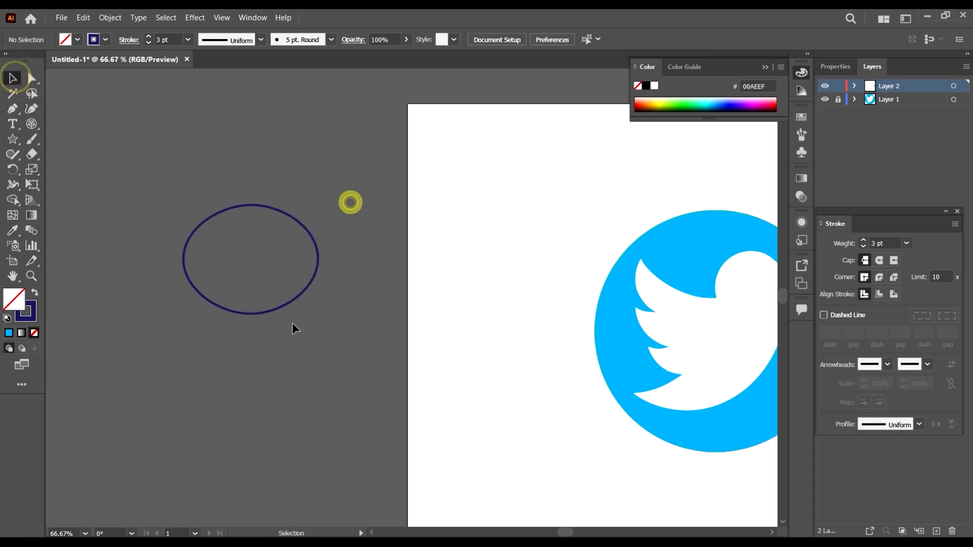
Reactivate the Curvature tool and bring the bird's lower beak up close for tracing.
{"action": "left_click", "coordinate": [30, 110]}
{"action": "scroll", "coordinate": [369, 430], "scroll_direction": "down", "scroll_amount": 2}
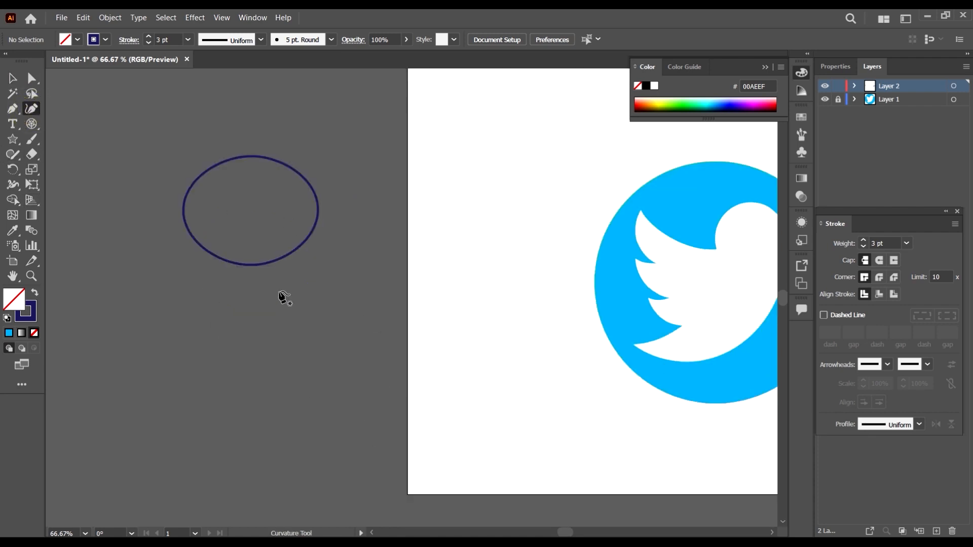
{"action": "scroll", "coordinate": [207, 260], "scroll_direction": "down", "scroll_amount": 2}
{"action": "scroll", "coordinate": [471, 282], "scroll_direction": "up", "scroll_amount": 8}
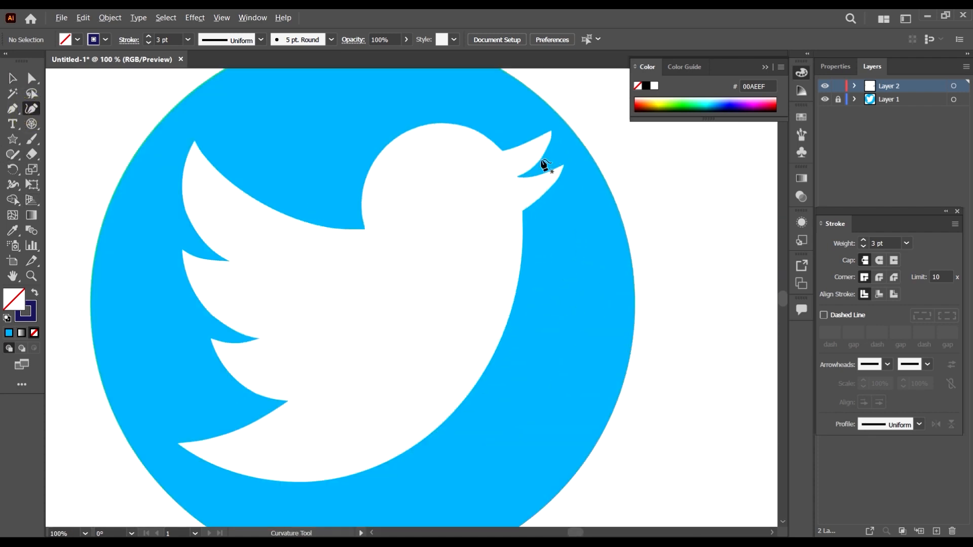
{"action": "scroll", "coordinate": [600, 153], "scroll_direction": "up", "scroll_amount": 2}
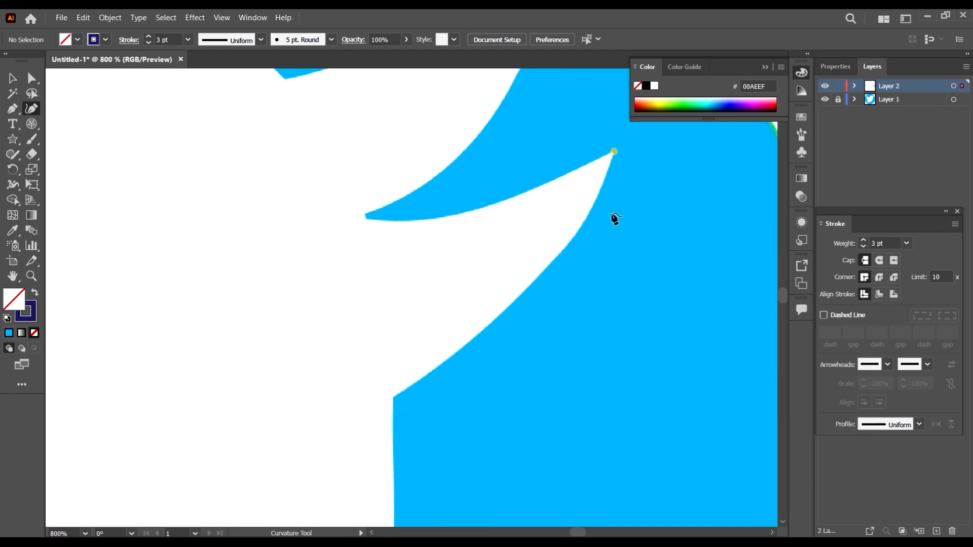
{"action": "left_click", "coordinate": [394, 397]}
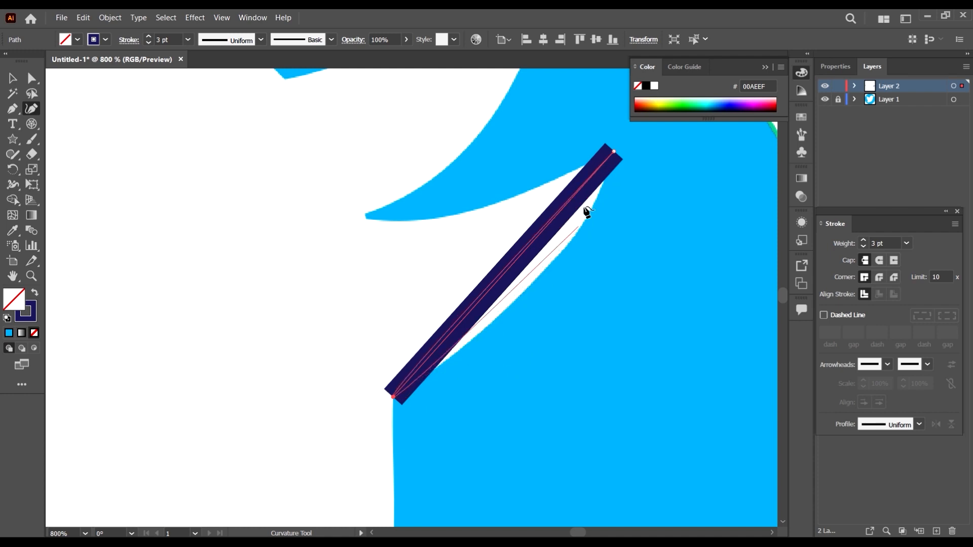
{"action": "left_click", "coordinate": [164, 440]}
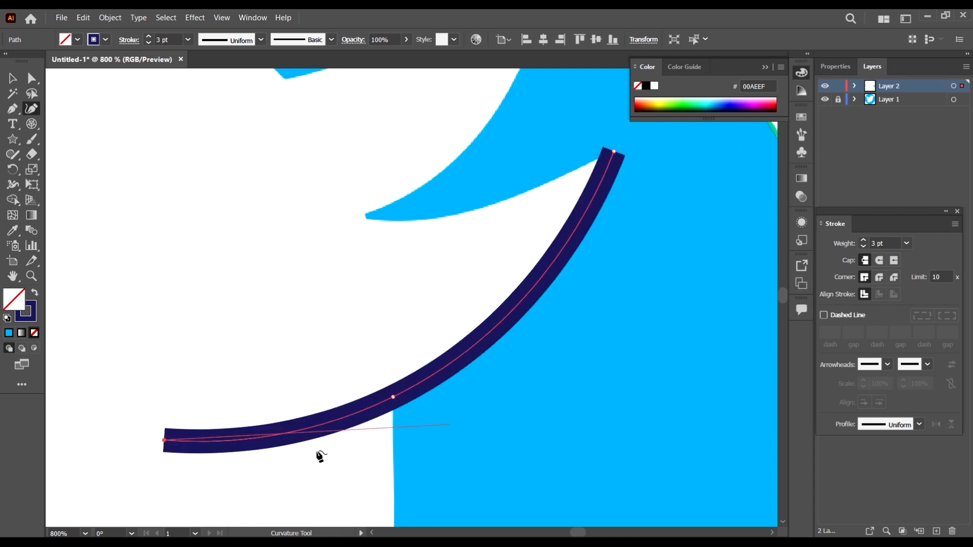
{"action": "key", "text": "ctrl+z"}
{"action": "key", "text": "ctrl+z"}
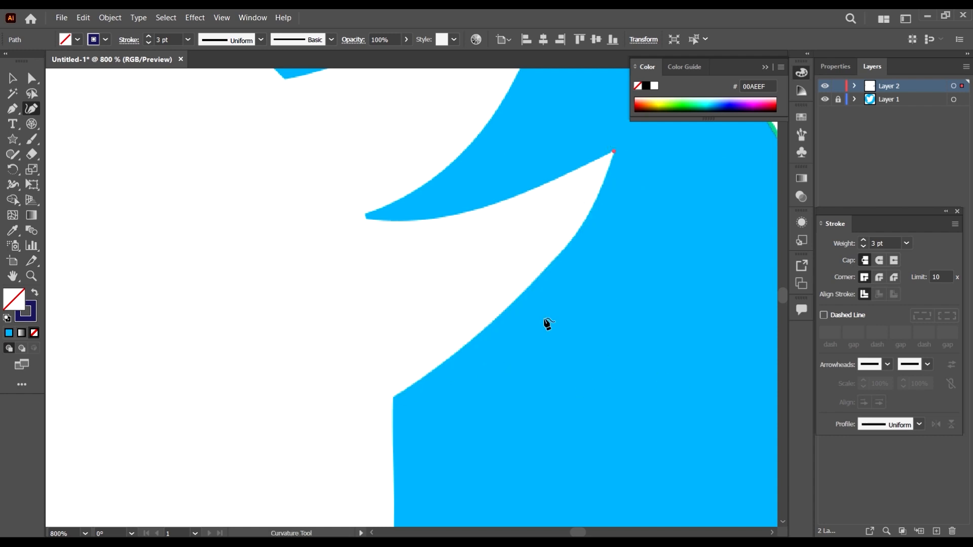
{"action": "key", "text": "ctrl+z"}
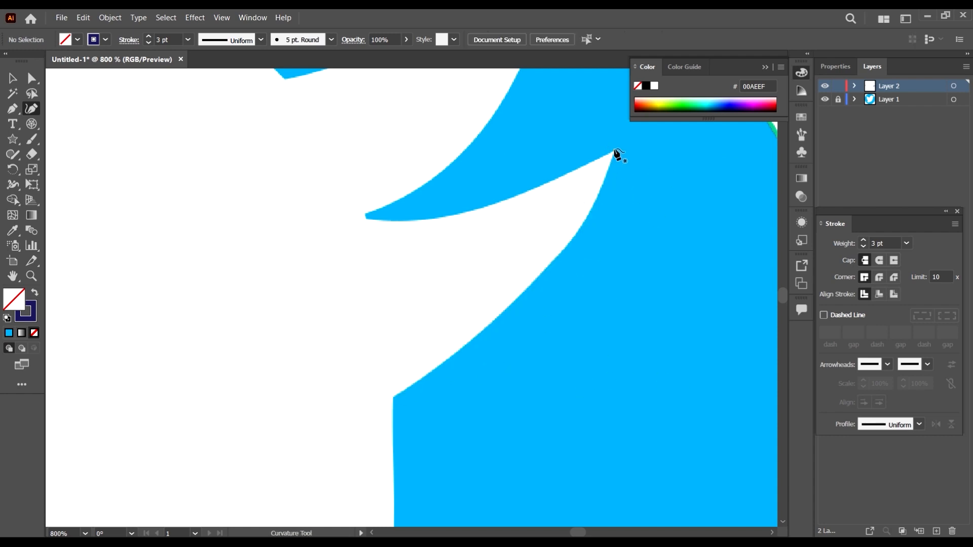
Trace the lower beak's underside with the Curvature tool from its tip through a midpoint to a corner point at the throat.
{"action": "left_click", "coordinate": [613, 150]}
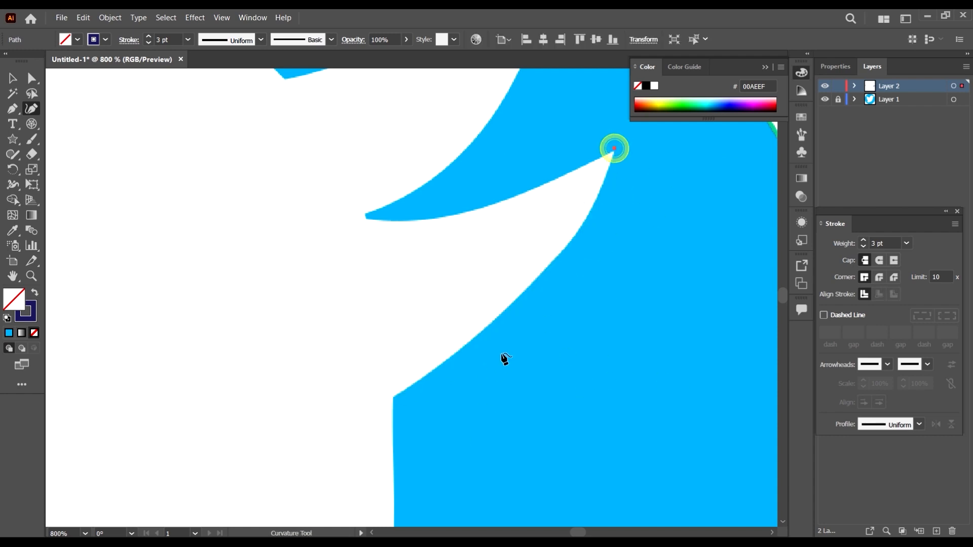
{"action": "left_click", "coordinate": [511, 307]}
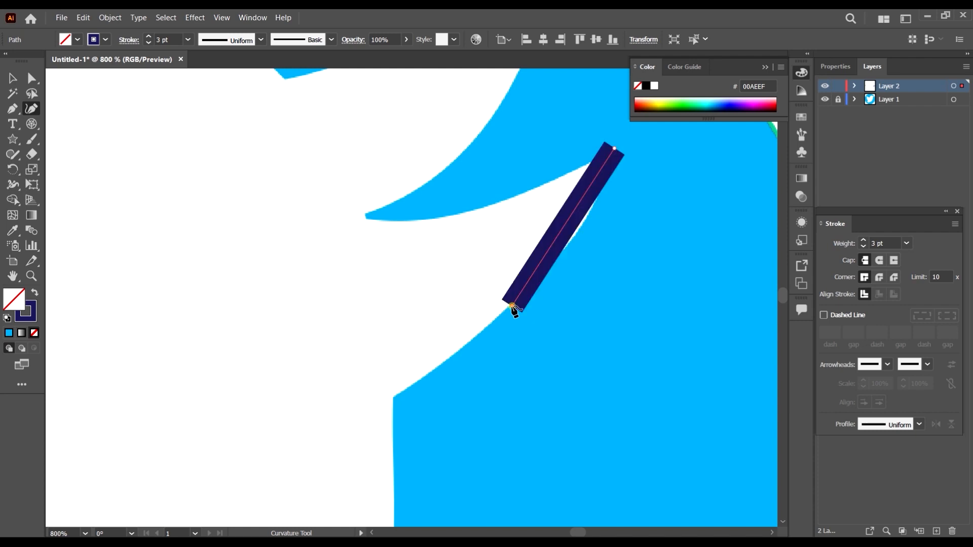
{"action": "left_click", "coordinate": [395, 397]}
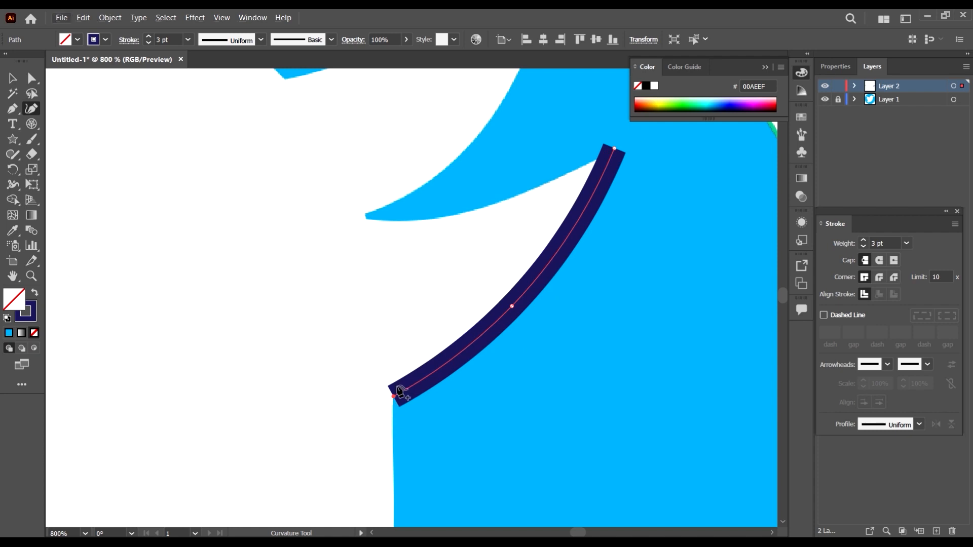
Extend the Curvature path from the throat down the bird's breast with two more points along its edge.
{"action": "scroll", "coordinate": [423, 354], "scroll_direction": "down", "scroll_amount": 3}
{"action": "scroll", "coordinate": [446, 353], "scroll_direction": "down", "scroll_amount": 3}
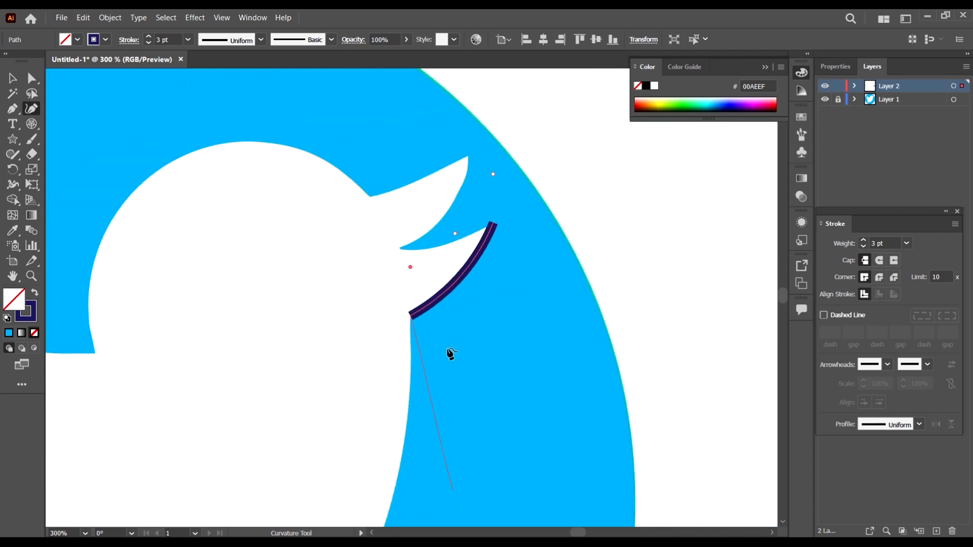
{"action": "left_click", "coordinate": [401, 428]}
{"action": "scroll", "coordinate": [400, 432], "scroll_direction": "down", "scroll_amount": 5}
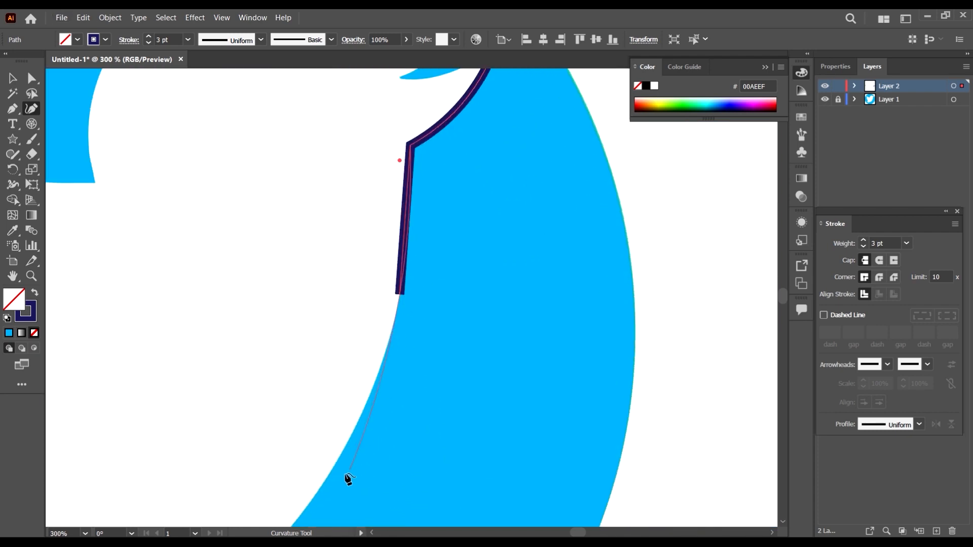
{"action": "left_click", "coordinate": [330, 481]}
{"action": "scroll", "coordinate": [463, 480], "scroll_direction": "down", "scroll_amount": 5}
{"action": "scroll", "coordinate": [469, 398], "scroll_direction": "up", "scroll_amount": 2}
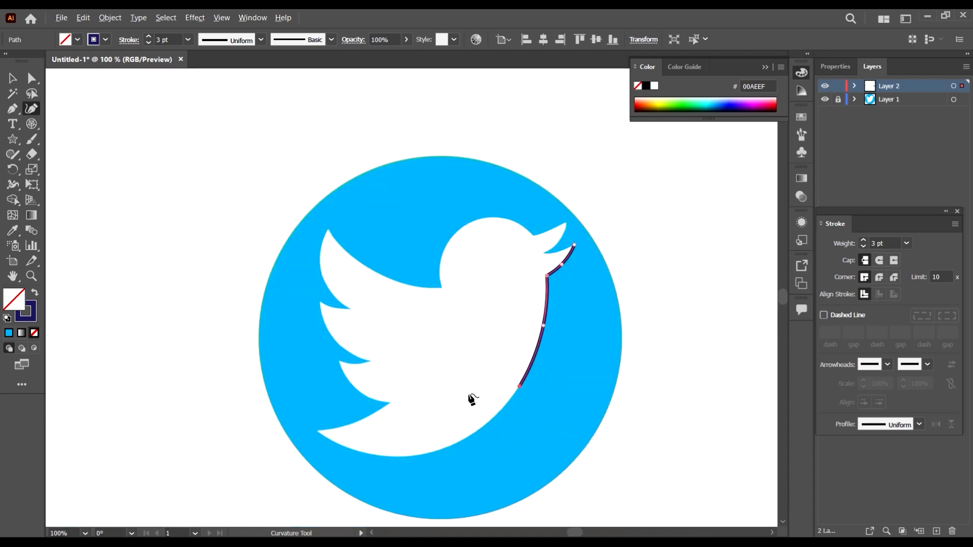
Extend the Curvature path along the bird's belly with points down to the sharp tip of the tail.
{"action": "scroll", "coordinate": [488, 444], "scroll_direction": "up", "scroll_amount": 2}
{"action": "left_click", "coordinate": [450, 437]}
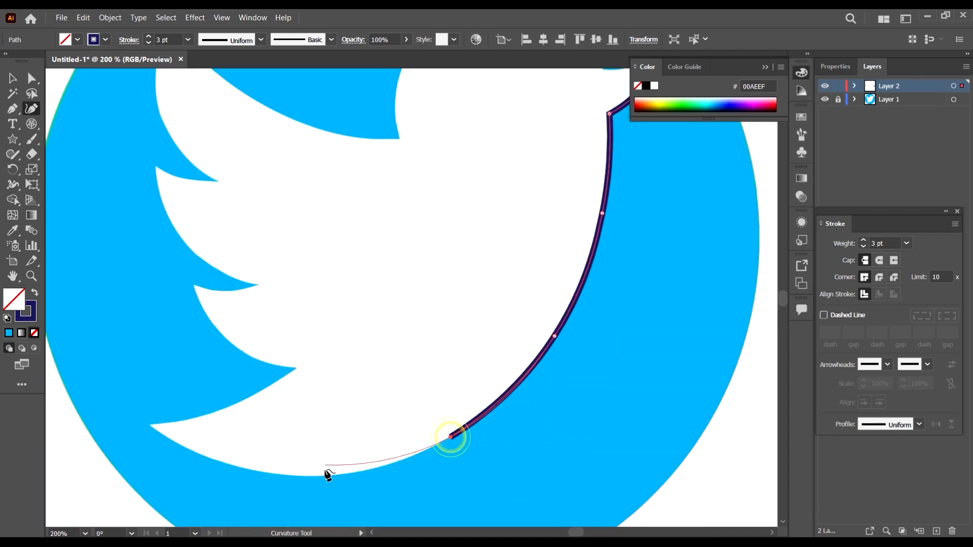
{"action": "left_click", "coordinate": [326, 477]}
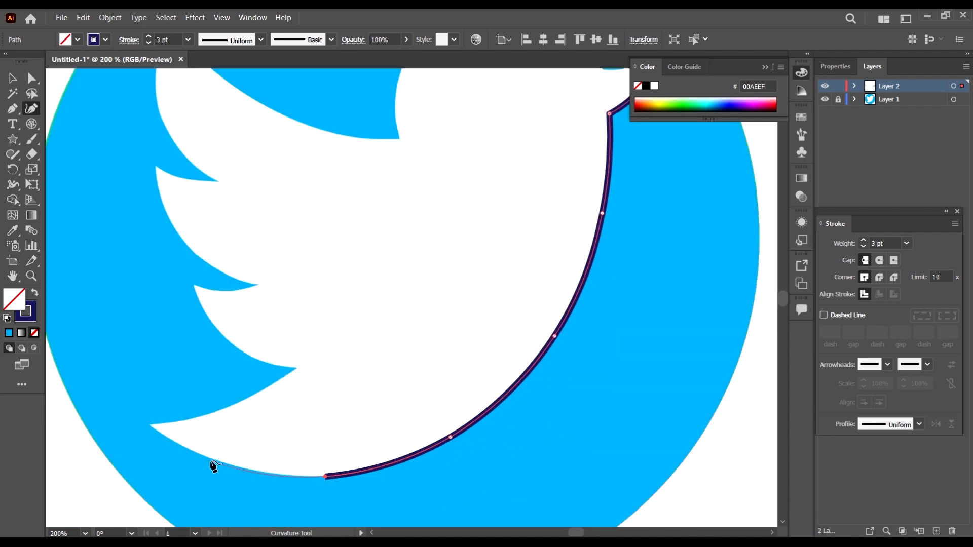
{"action": "left_click", "coordinate": [217, 459]}
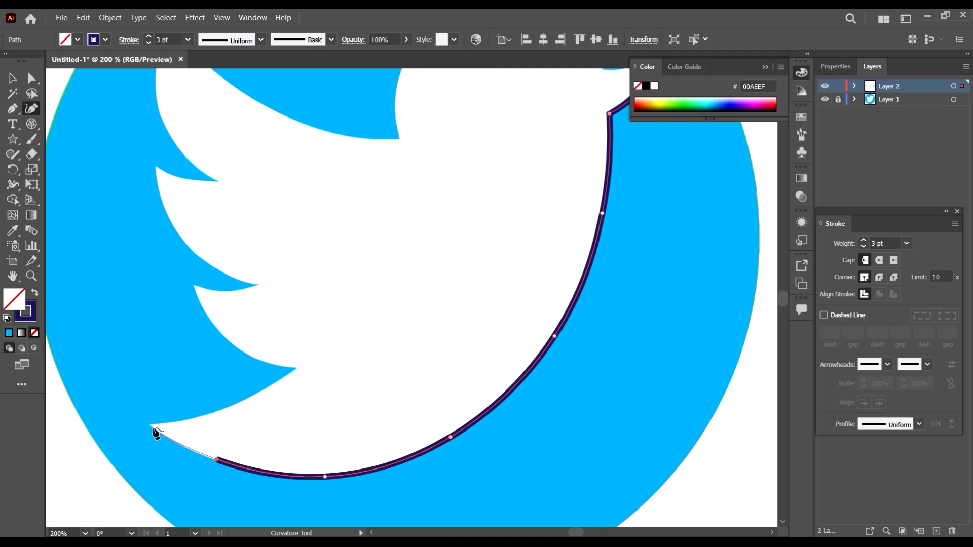
{"action": "left_click", "coordinate": [152, 427]}
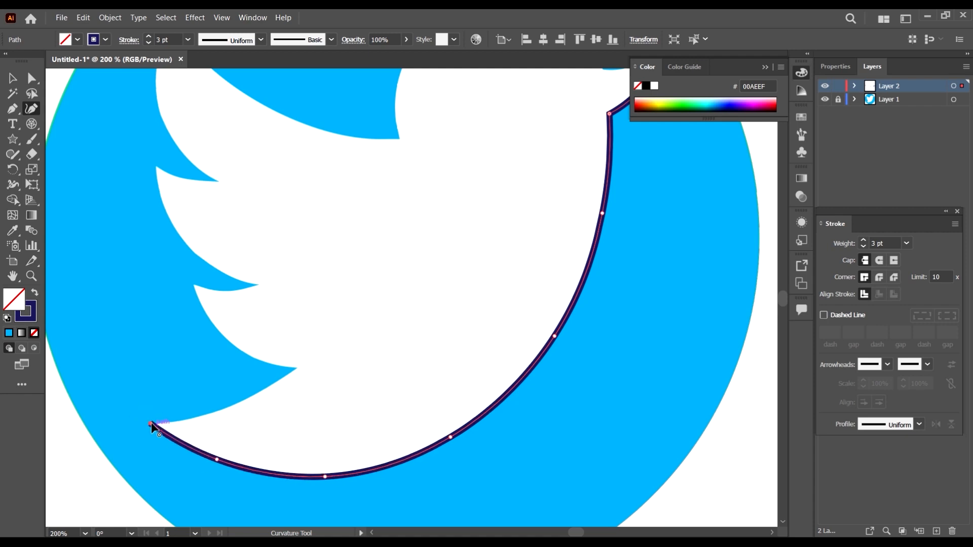
Continue the path from the tail tip along the tail's upper edge to the first wing notch, and deselect it.
{"action": "key", "text": "ctrl"}
{"action": "left_click", "coordinate": [150, 424]}
{"action": "left_click", "coordinate": [248, 399]}
{"action": "left_click", "coordinate": [295, 367]}
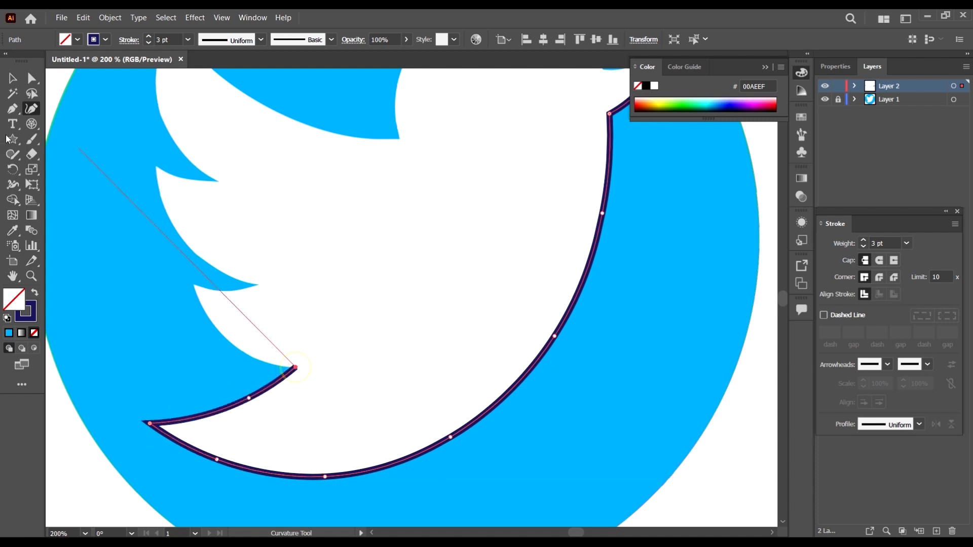
{"action": "left_click", "coordinate": [32, 78]}
{"action": "key", "text": "ctrl+1"}
{"action": "left_click", "coordinate": [564, 431]}
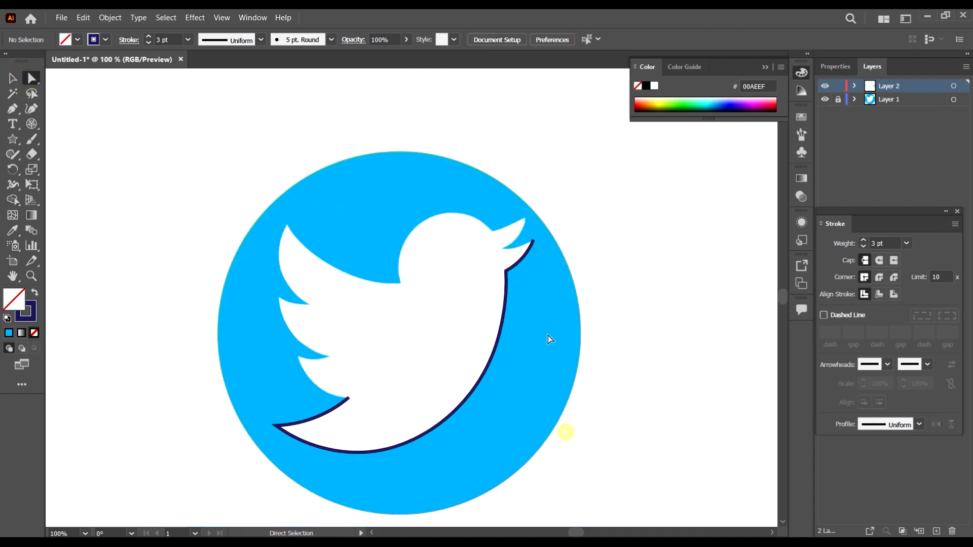
Move the partial Curvature trace off the artboard beside the finished bird outline, and show its anchor points for comparison.
{"action": "key", "text": "v"}
{"action": "scroll", "coordinate": [161, 218], "scroll_direction": "down", "scroll_amount": 2}
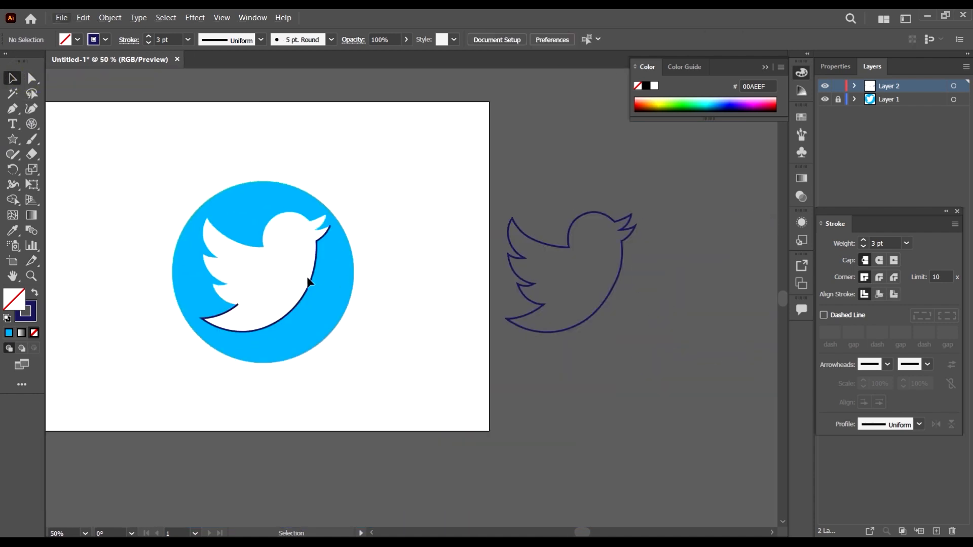
{"action": "left_click_drag", "start_coordinate": [315, 281], "coordinate": [709, 282]}
{"action": "scroll", "coordinate": [723, 284], "scroll_direction": "up", "scroll_amount": 2}
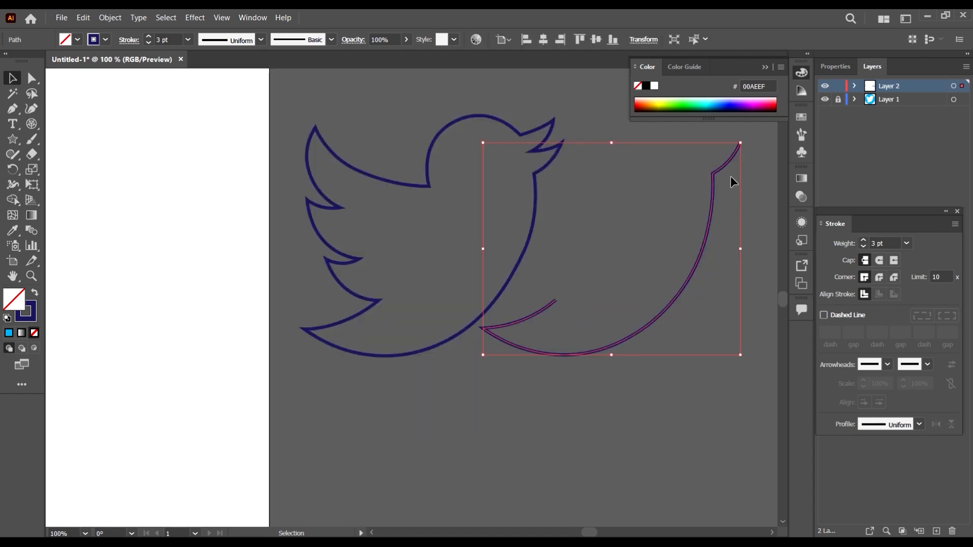
{"action": "left_click", "coordinate": [31, 108]}
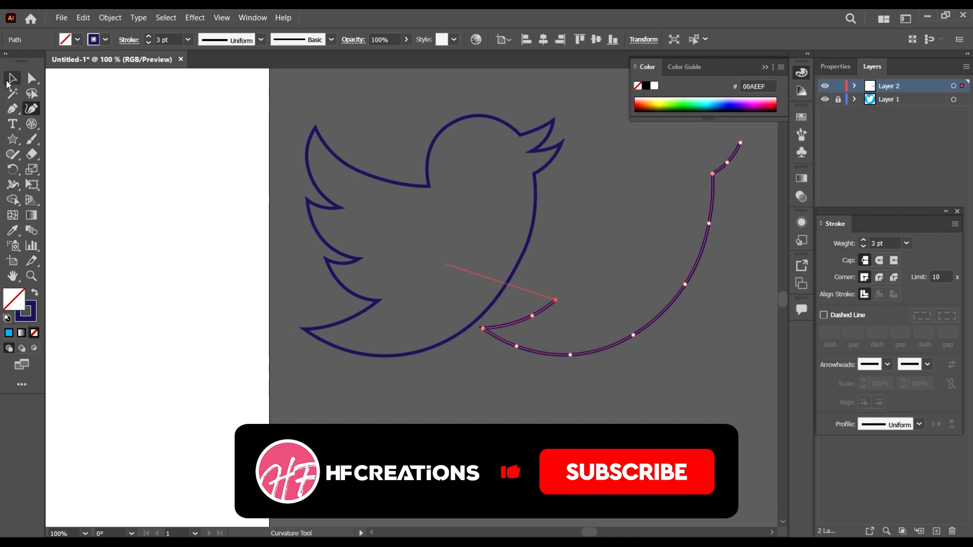
Delete the finished bird outline and the partial Curvature trace beside the artboard.
{"action": "left_click", "coordinate": [7, 80]}
{"action": "left_click", "coordinate": [534, 181]}
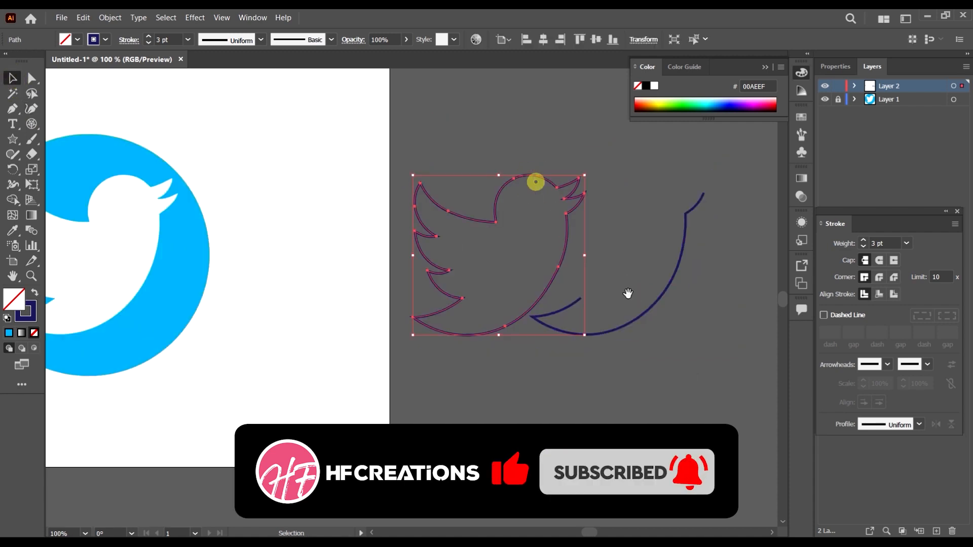
{"action": "left_click_drag", "start_coordinate": [708, 395], "coordinate": [428, 112]}
{"action": "scroll", "coordinate": [613, 334], "scroll_direction": "down", "scroll_amount": 3}
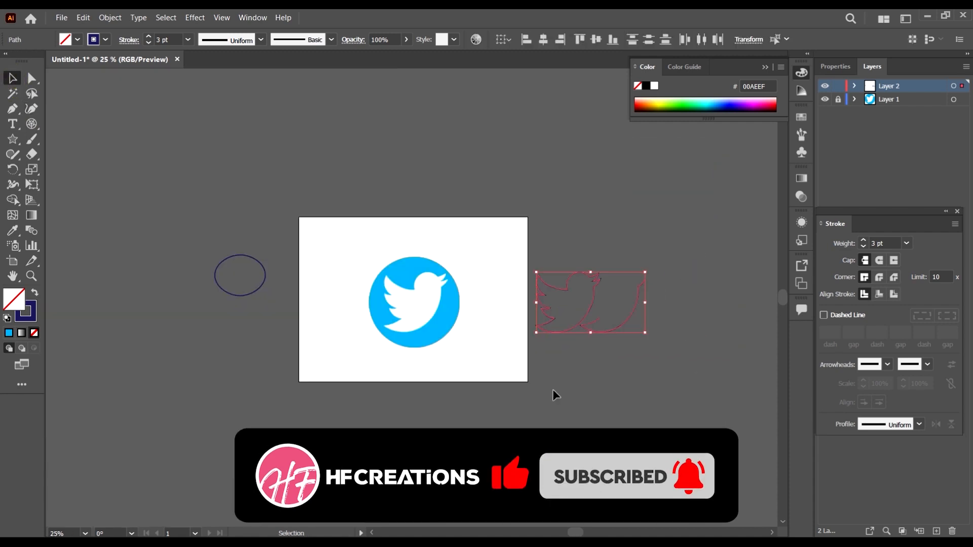
{"action": "scroll", "coordinate": [599, 400], "scroll_direction": "down", "scroll_amount": 2}
{"action": "left_click", "coordinate": [546, 294]}
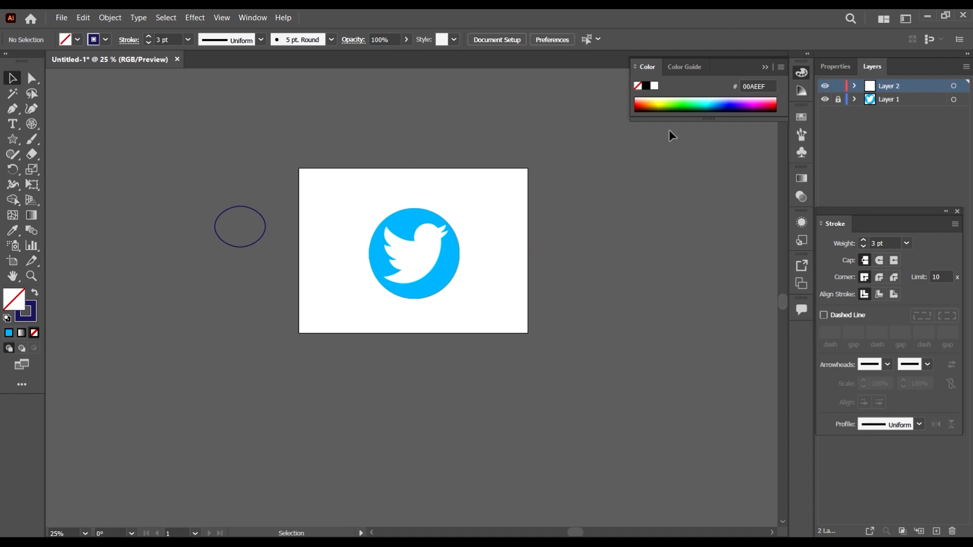
Unlock Layer 1 and delete the Twitter logo and the oval so the document is empty.
{"action": "left_click", "coordinate": [838, 99]}
{"action": "left_click", "coordinate": [430, 245]}
{"action": "key", "text": "Delete"}
{"action": "left_click_drag", "start_coordinate": [287, 317], "coordinate": [150, 80]}
{"action": "key", "text": "Delete"}
Draw a square of about 270 pt with the Rectangle tool in the empty area left of the artboard.
{"action": "scroll", "coordinate": [327, 252], "scroll_direction": "up", "scroll_amount": 2}
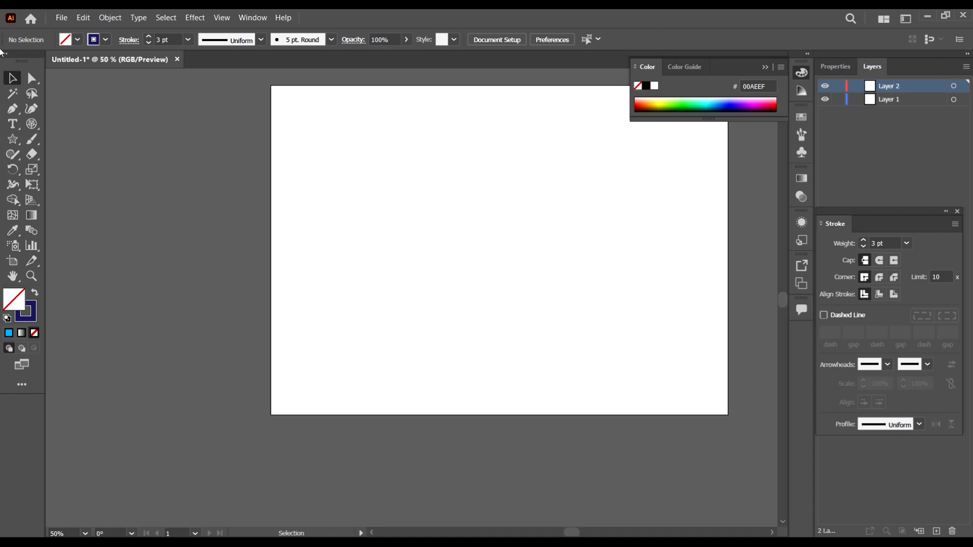
{"action": "left_click", "coordinate": [15, 140]}
{"action": "left_click", "coordinate": [15, 140]}
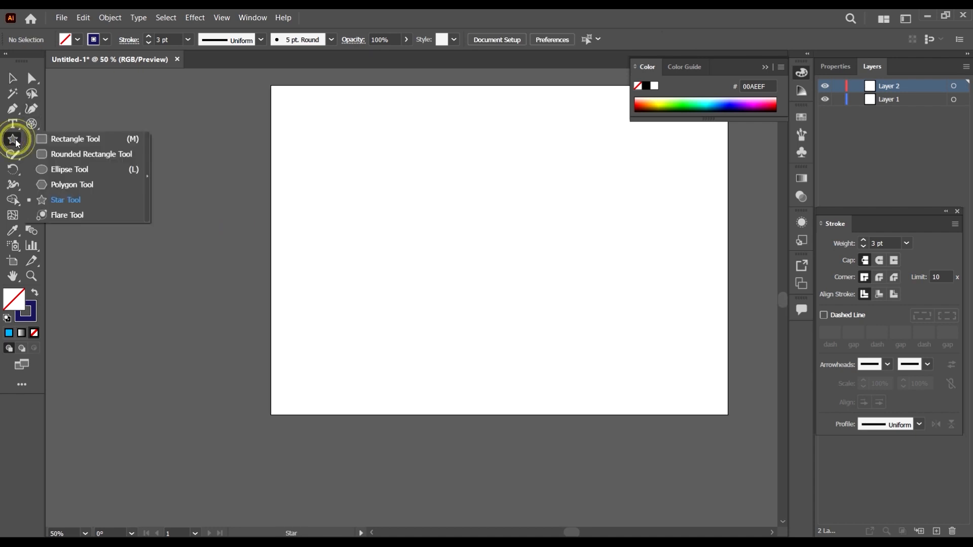
{"action": "left_click", "coordinate": [90, 144]}
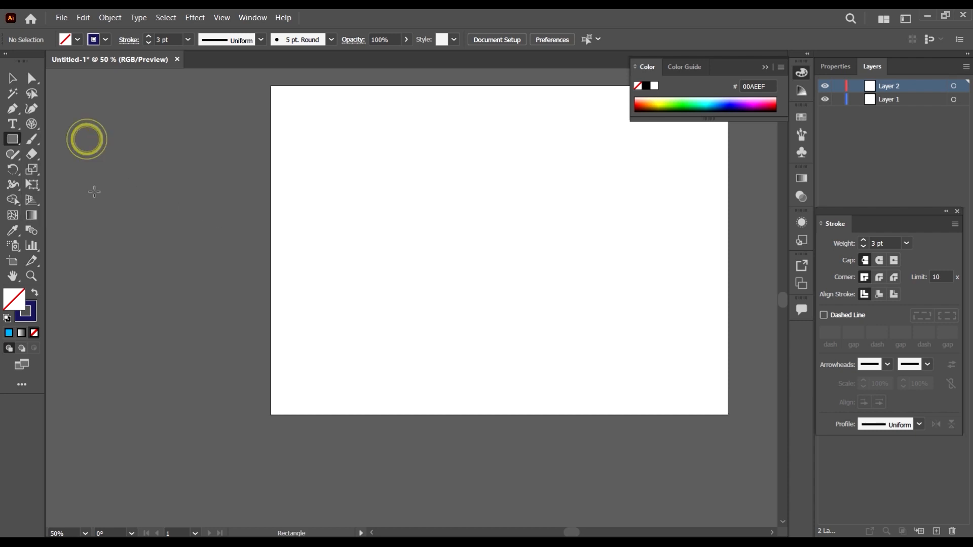
{"action": "scroll", "coordinate": [91, 195], "scroll_direction": "left", "scroll_amount": 3}
{"action": "left_click_drag", "start_coordinate": [98, 131], "coordinate": [233, 265]}
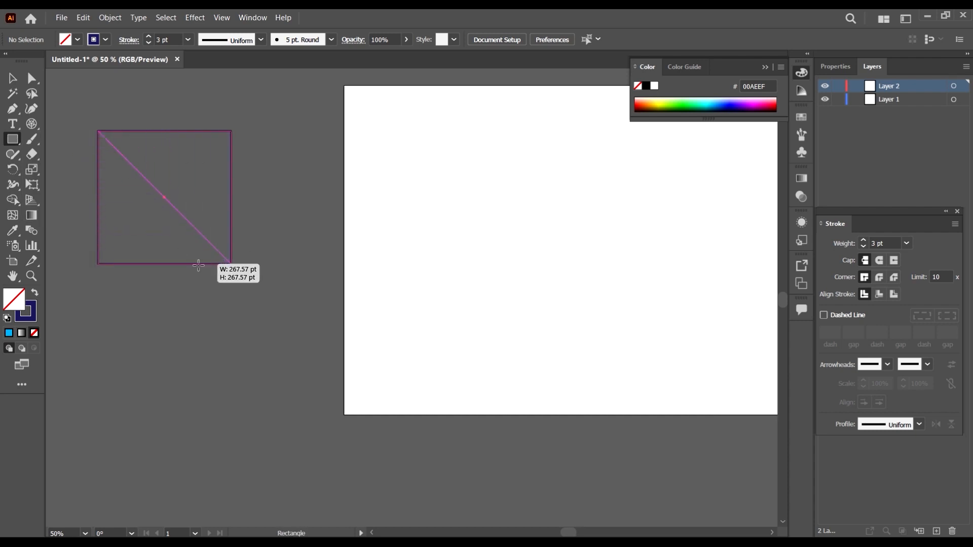
Fill the square with the yellow swatch, keeping its dark blue stroke.
{"action": "left_click", "coordinate": [105, 40]}
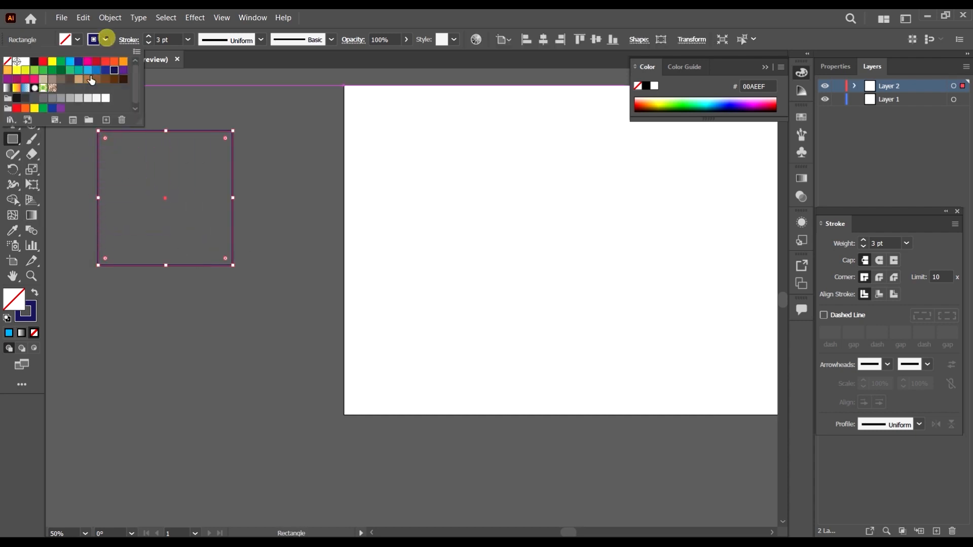
{"action": "left_click", "coordinate": [72, 39]}
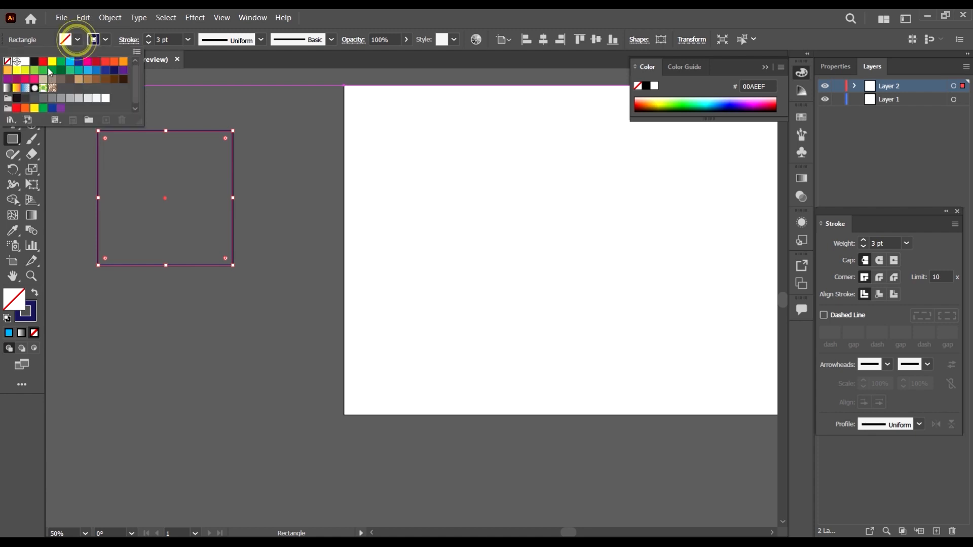
{"action": "left_click", "coordinate": [52, 61]}
{"action": "left_click", "coordinate": [406, 14]}
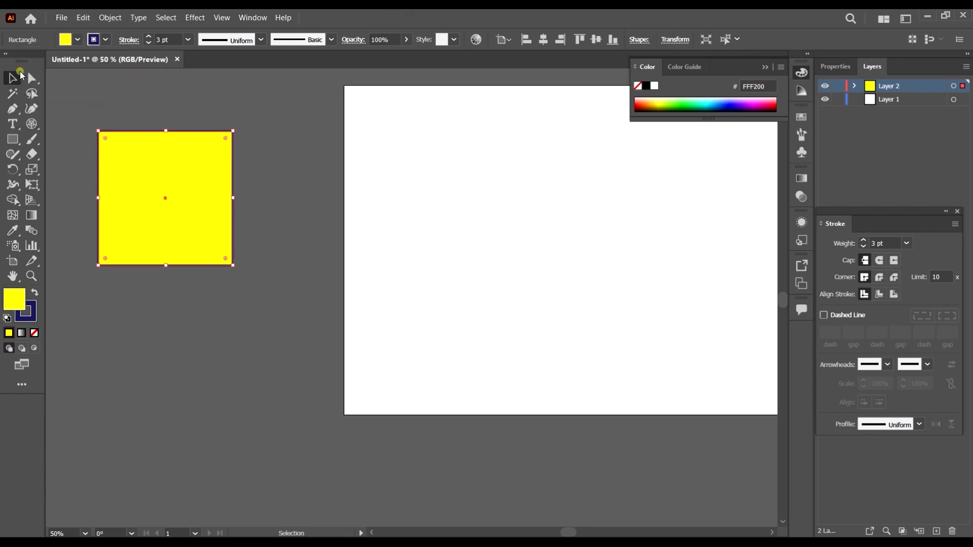
Draw a circle of about 345 pt with the Ellipse tool, overlapping the lower part of the yellow square.
{"action": "left_click", "coordinate": [12, 78]}
{"action": "left_click", "coordinate": [13, 141]}
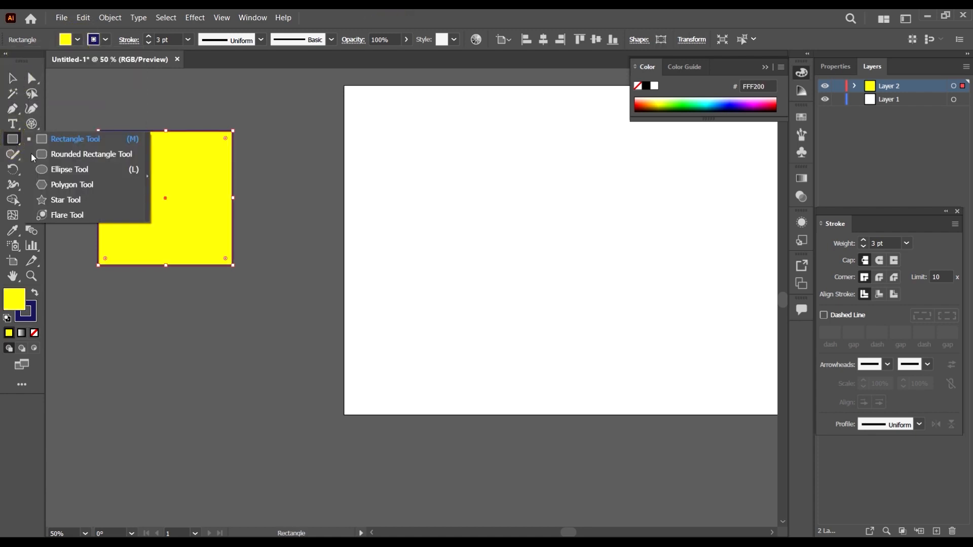
{"action": "left_click", "coordinate": [57, 173]}
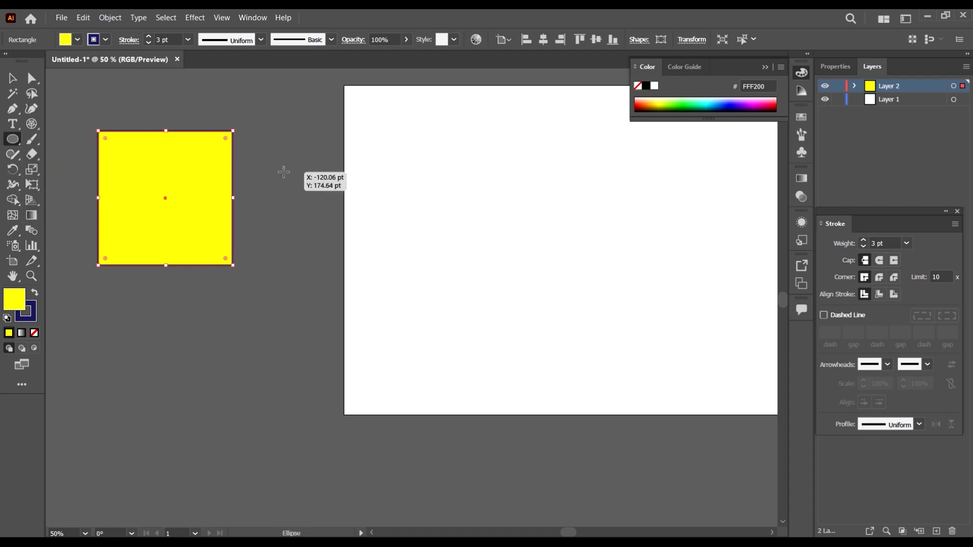
{"action": "left_click_drag", "start_coordinate": [284, 173], "coordinate": [112, 345]}
Fill the circle with the magenta swatch and return to the Selection tool.
{"action": "left_click", "coordinate": [77, 39]}
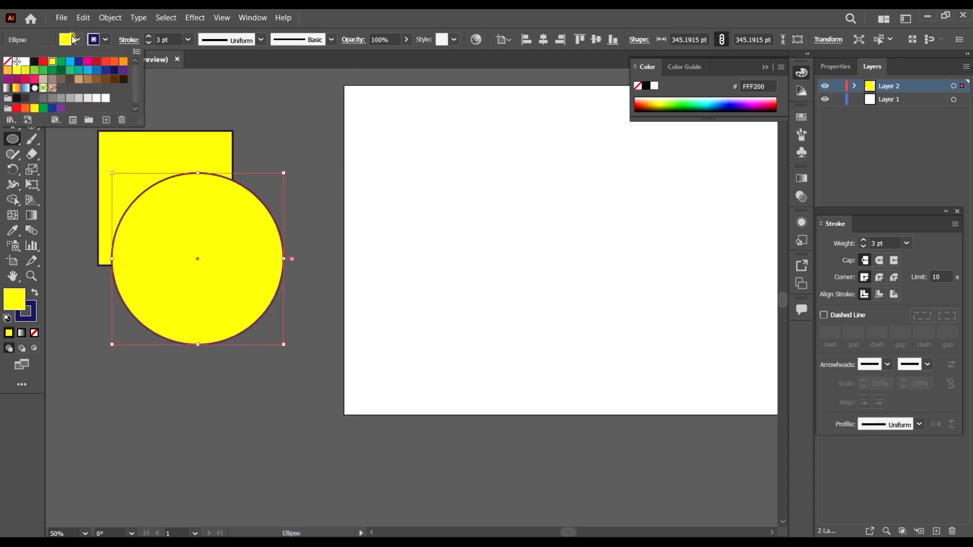
{"action": "left_click", "coordinate": [89, 61]}
{"action": "left_click", "coordinate": [183, 63]}
{"action": "left_click", "coordinate": [13, 78]}
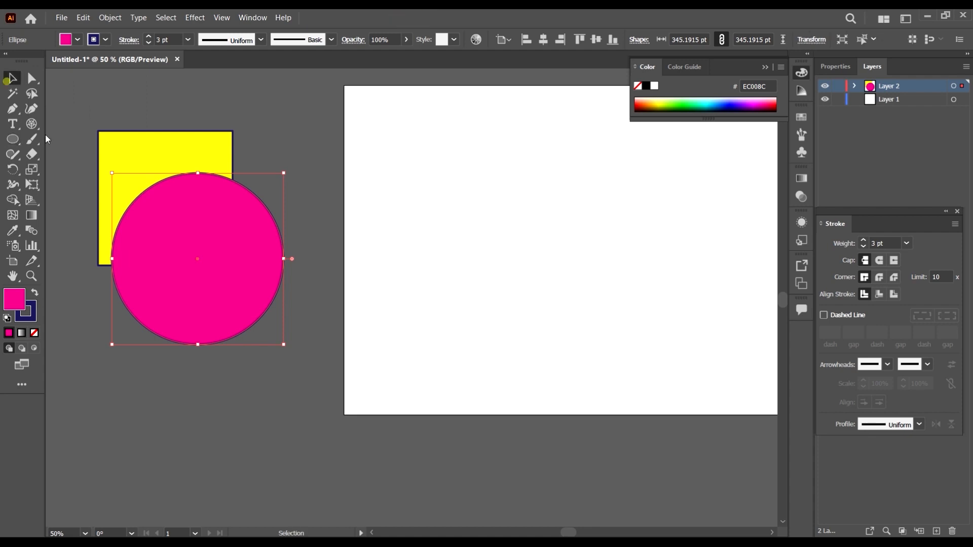
Reposition the magenta circle so it overlaps the lower right part of the yellow square.
{"action": "left_click_drag", "start_coordinate": [172, 242], "coordinate": [207, 223]}
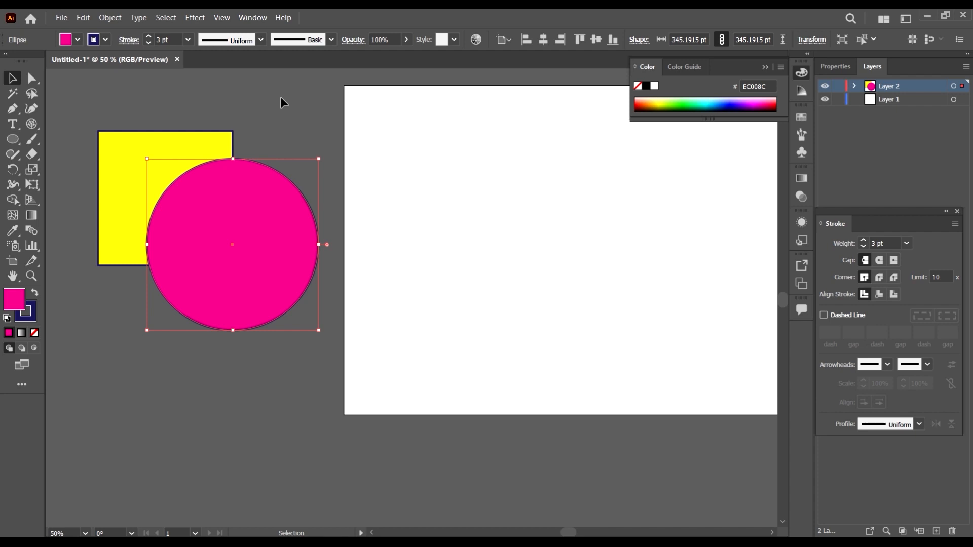
{"action": "left_click", "coordinate": [310, 122]}
{"action": "key", "text": "ctrl+plus"}
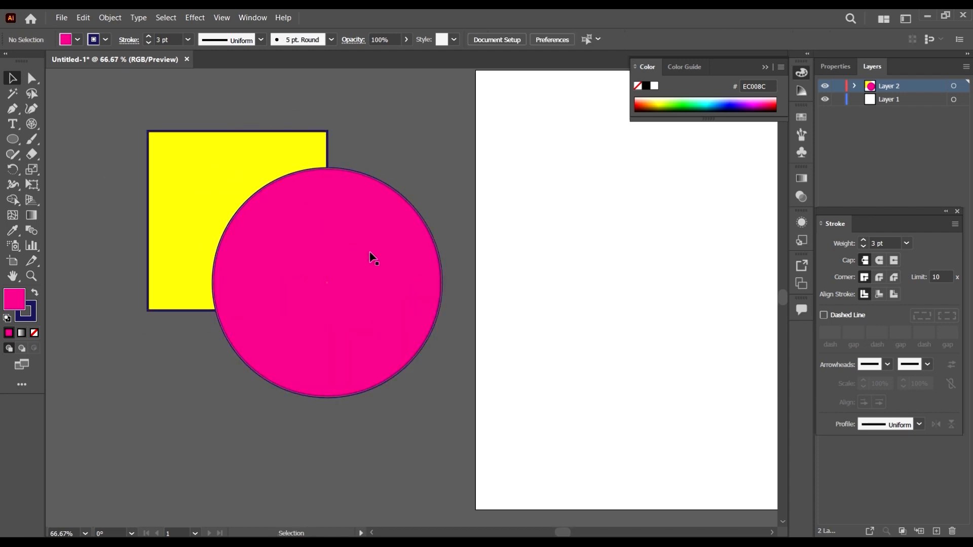
{"action": "left_click_drag", "start_coordinate": [367, 246], "coordinate": [370, 256]}
{"action": "left_click", "coordinate": [357, 239]}
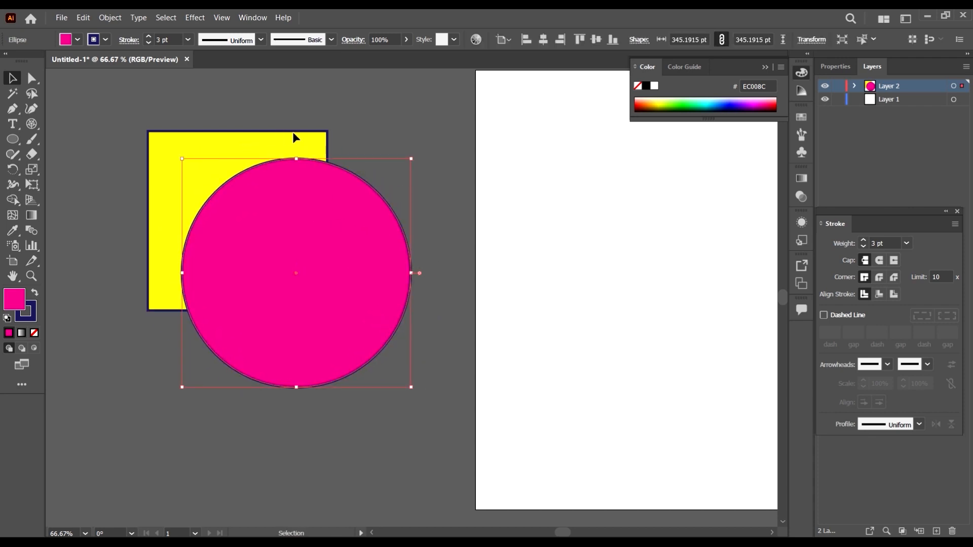
Open the Pathfinder options and place them over the artboard beside the two shapes.
{"action": "left_click", "coordinate": [267, 148], "text": "shift"}
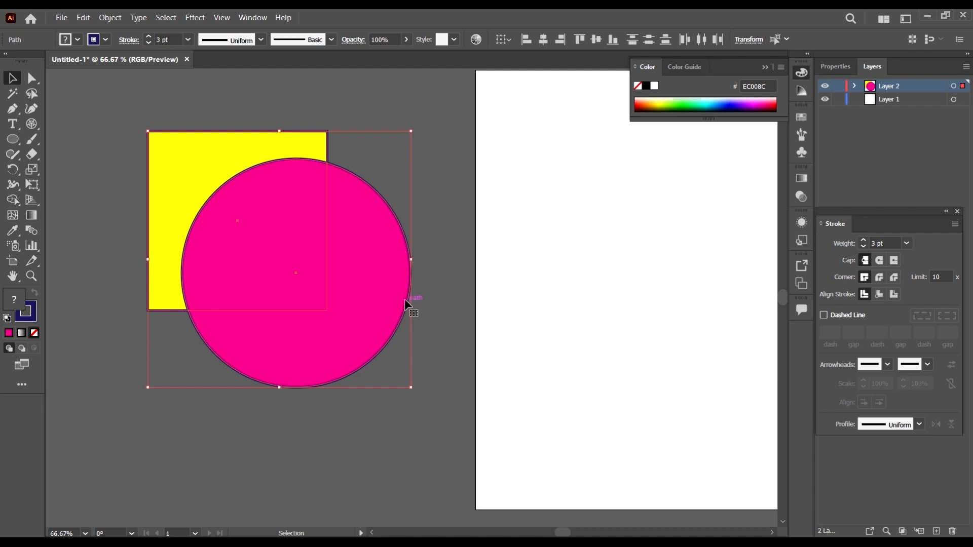
{"action": "left_click", "coordinate": [253, 17]}
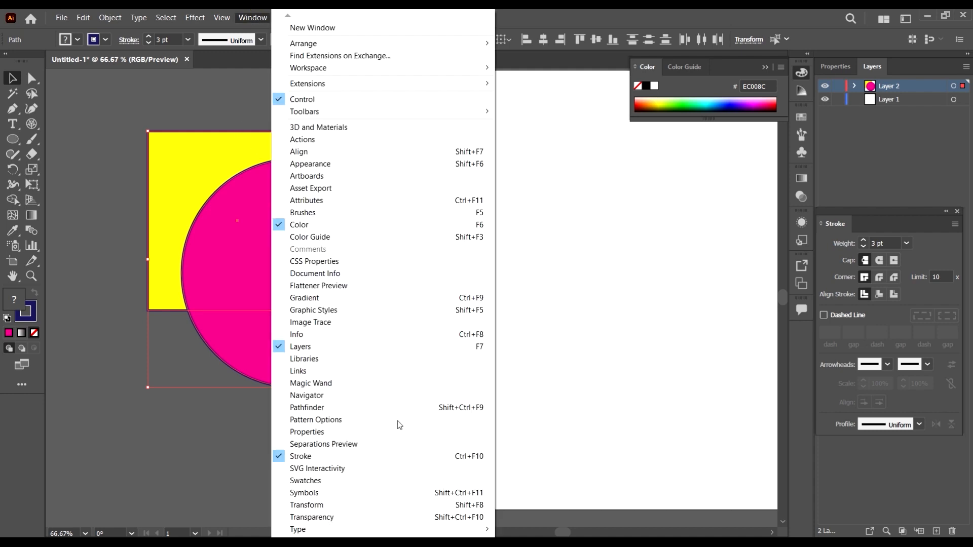
{"action": "left_click", "coordinate": [334, 409]}
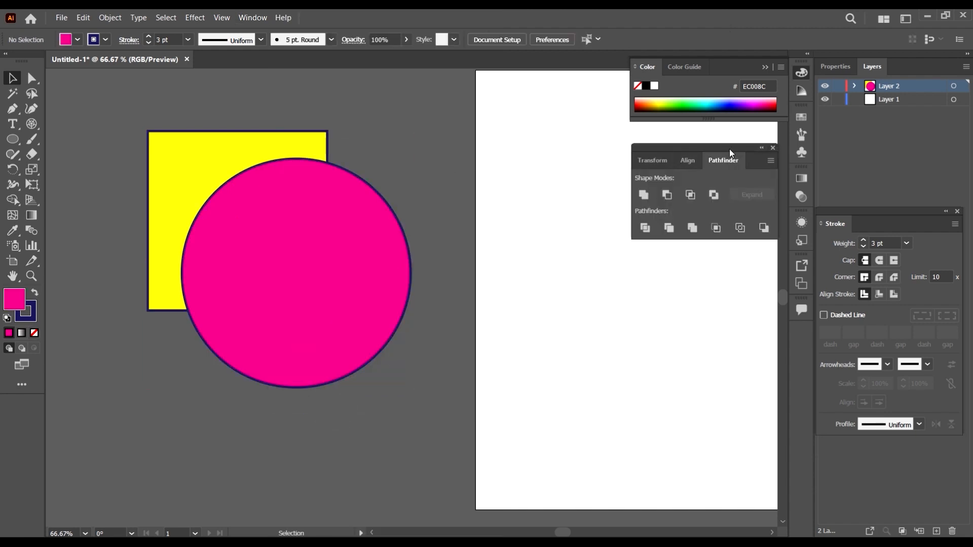
{"action": "left_click_drag", "start_coordinate": [729, 152], "coordinate": [607, 167]}
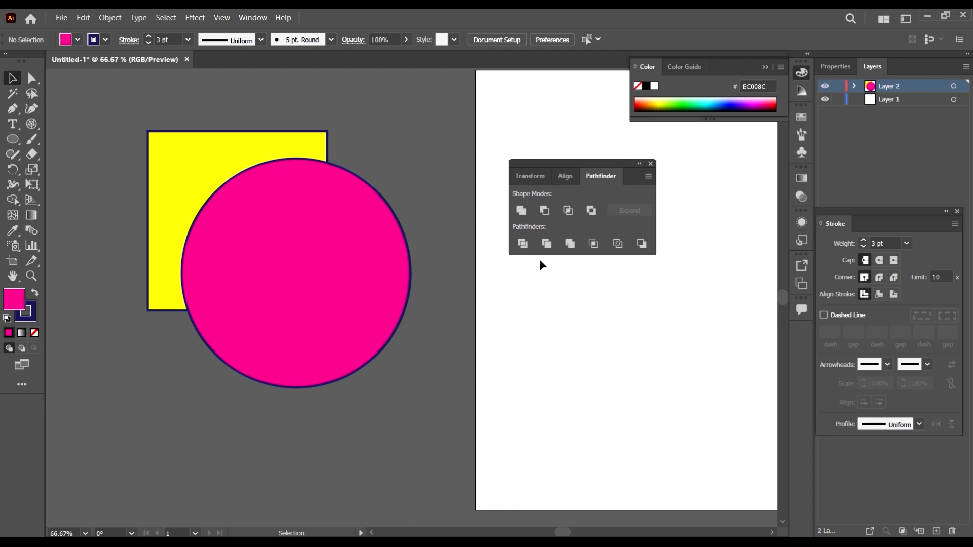
Select the square and circle, merge them with Pathfinder's Unite mode, and undo the merge.
{"action": "left_click_drag", "start_coordinate": [243, 279], "coordinate": [260, 162]}
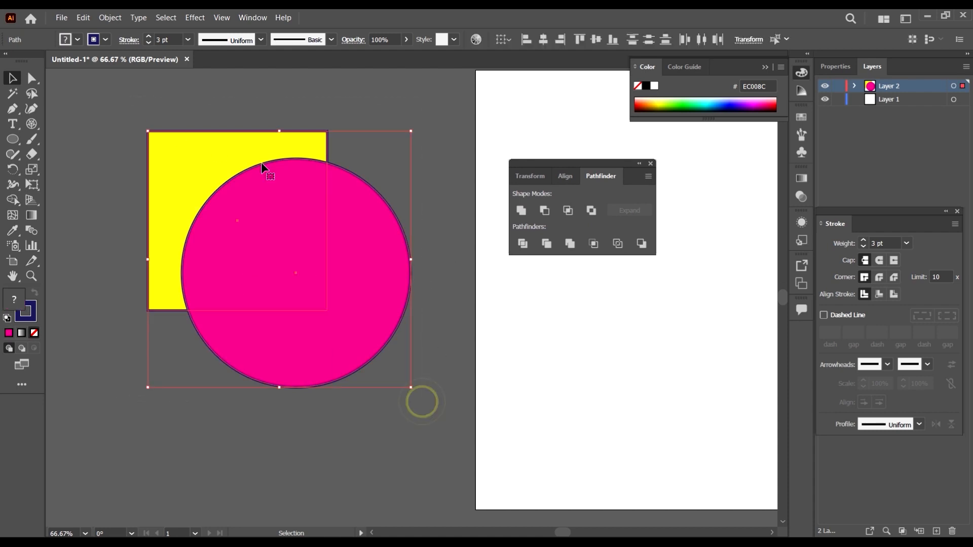
{"action": "left_click", "coordinate": [521, 210]}
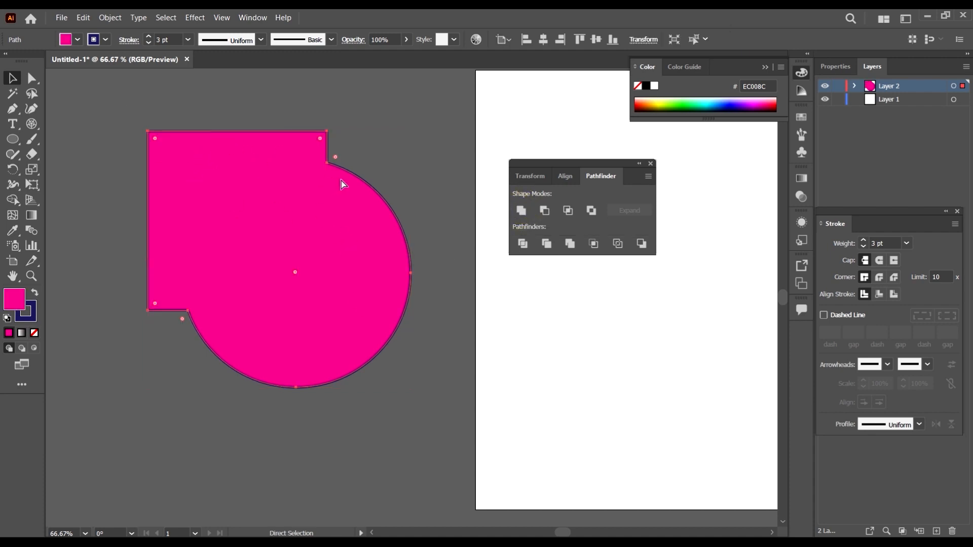
{"action": "key", "text": "ctrl+z"}
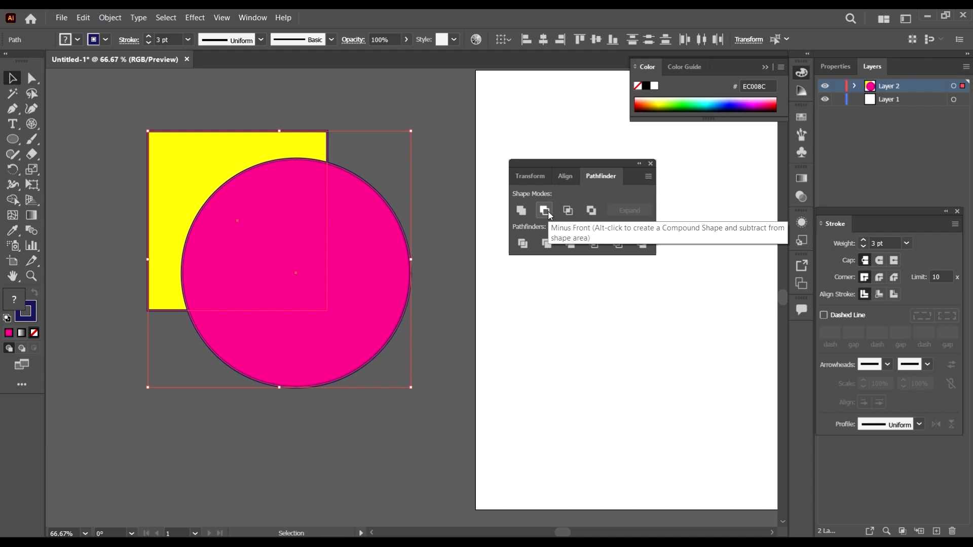
Subtract the circle from the square with Pathfinder's Minus Front mode, and undo the subtraction.
{"action": "left_click", "coordinate": [545, 211]}
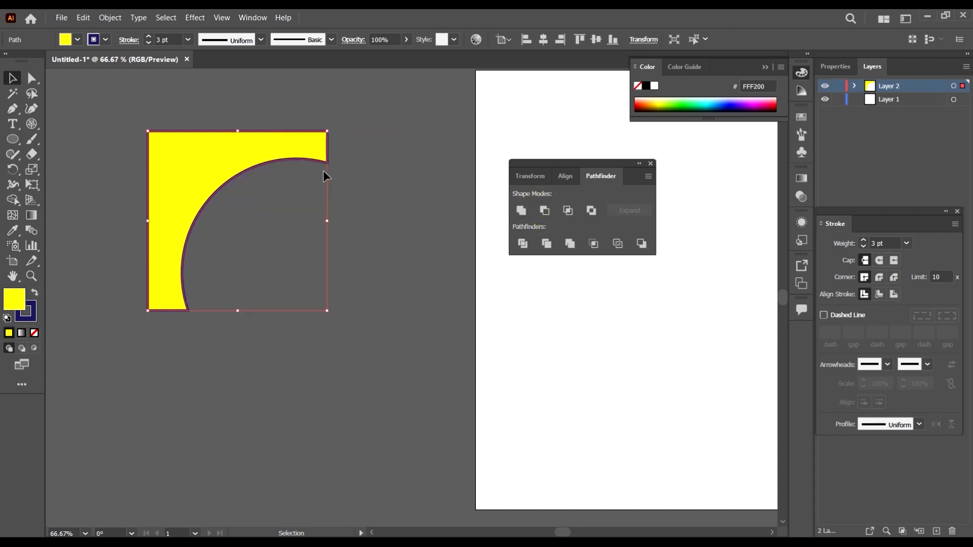
{"action": "key", "text": "a"}
{"action": "key", "text": "ctrl+z"}
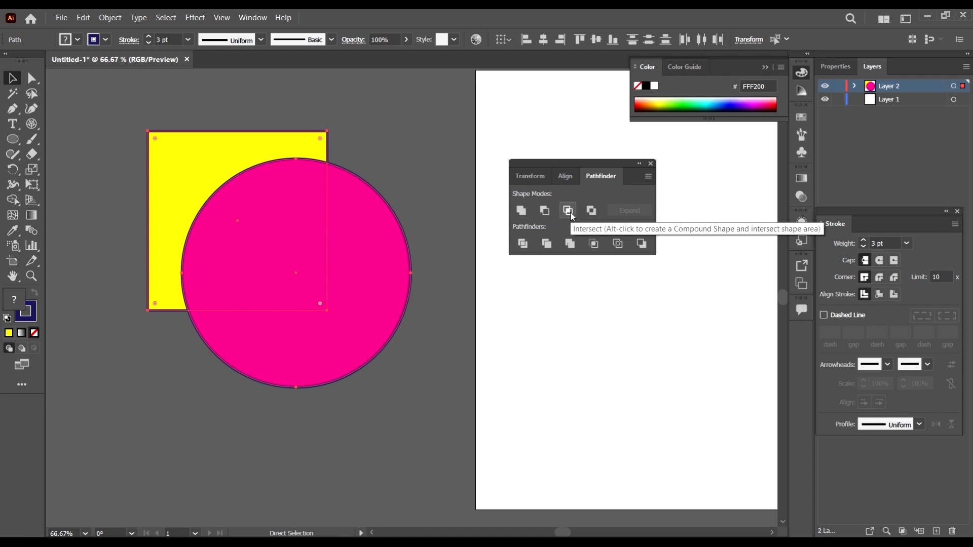
Apply Pathfinder's Intersect mode to the square and circle and undo it, and do the same with the Exclude mode.
{"action": "left_click", "coordinate": [568, 211]}
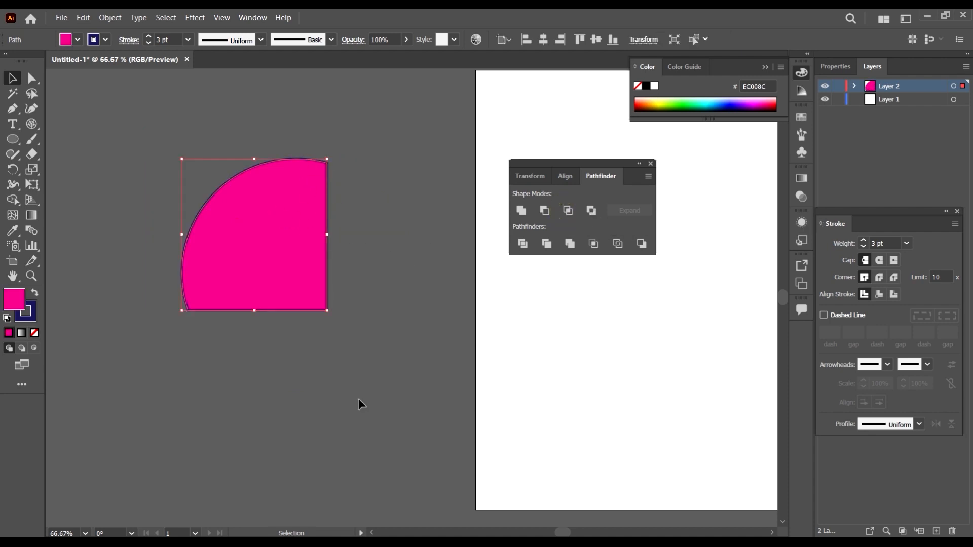
{"action": "key", "text": "ctrl+z"}
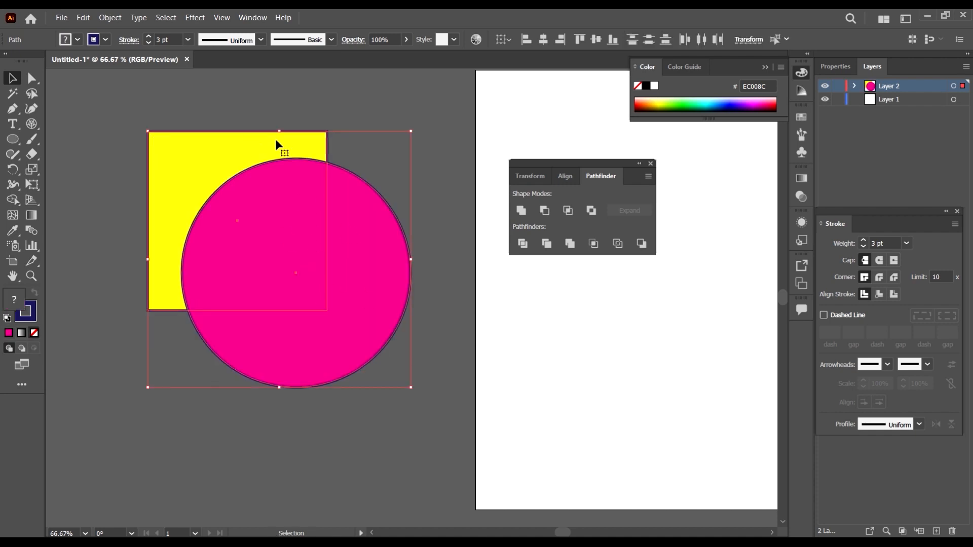
{"action": "left_click", "coordinate": [592, 211]}
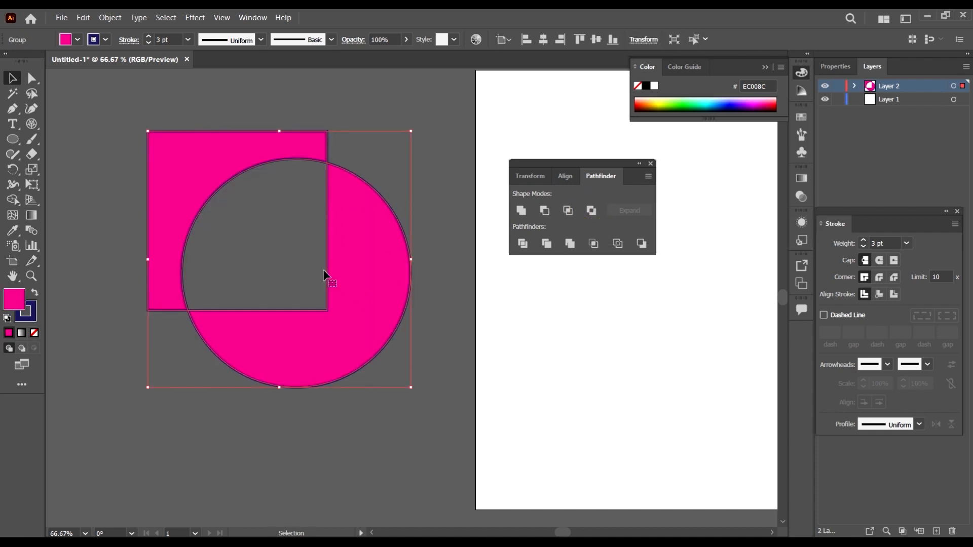
{"action": "key", "text": "a"}
{"action": "key", "text": "ctrl+z"}
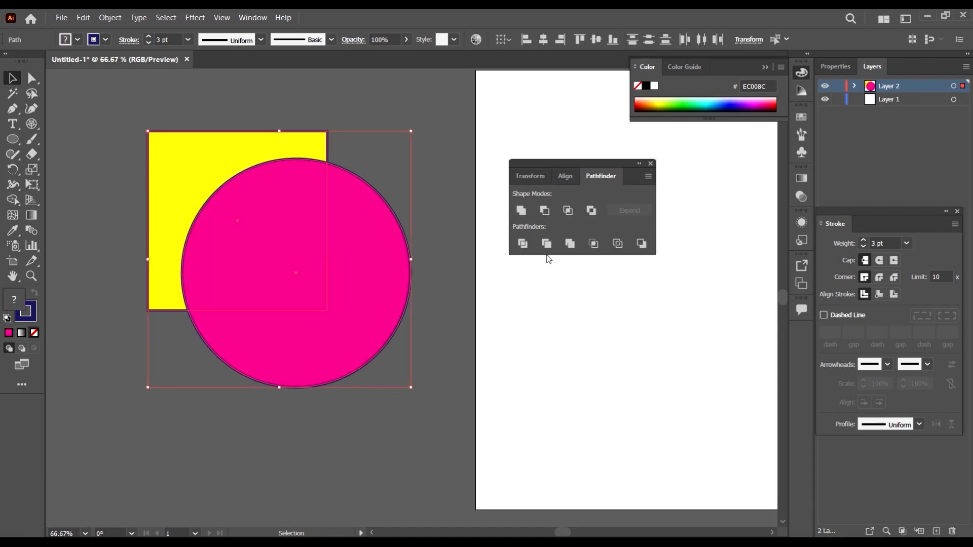
Split the overlapping square and circle with Pathfinder's Divide operation and ungroup the resulting pieces.
{"action": "left_click", "coordinate": [523, 244]}
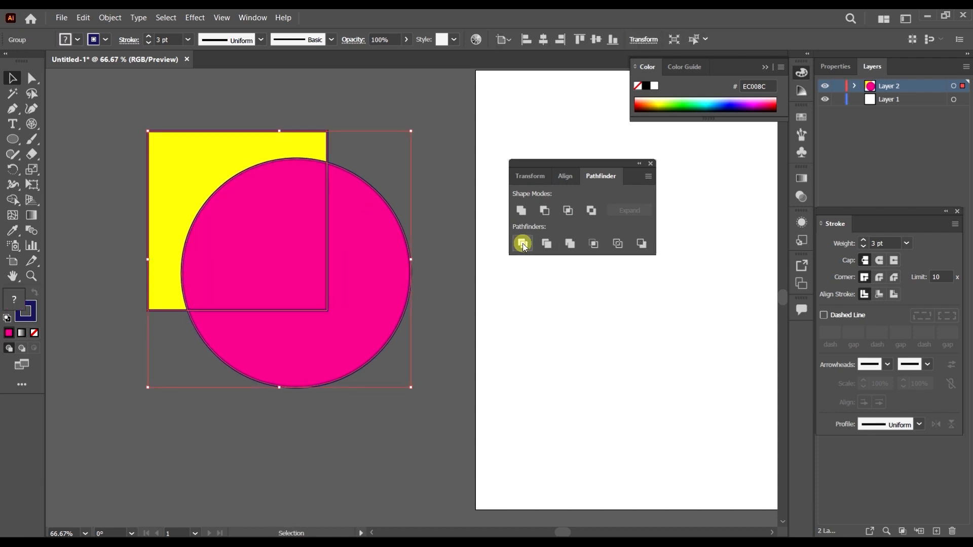
{"action": "left_click", "coordinate": [452, 152]}
{"action": "left_click_drag", "start_coordinate": [300, 217], "coordinate": [286, 208]}
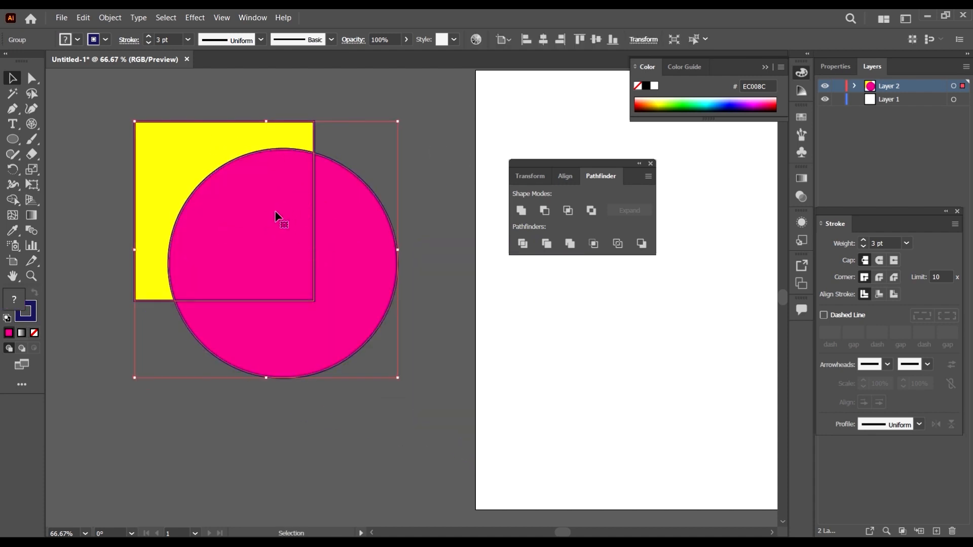
{"action": "right_click", "coordinate": [244, 182]}
{"action": "left_click", "coordinate": [306, 271]}
{"action": "left_click", "coordinate": [425, 146]}
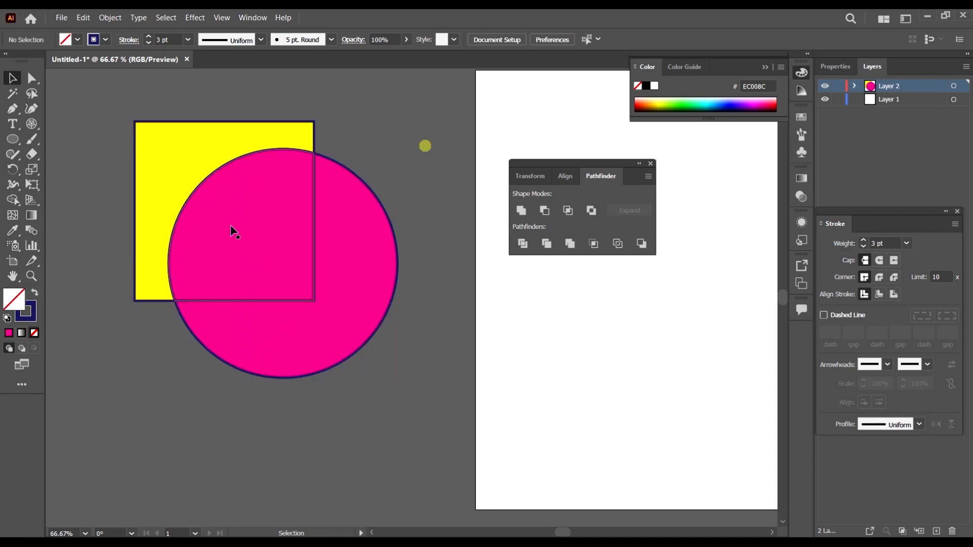
Move the divided overlap piece up toward the artboard and the remaining circle piece down, away from the yellow piece.
{"action": "left_click_drag", "start_coordinate": [230, 224], "coordinate": [483, 143]}
{"action": "left_click_drag", "start_coordinate": [363, 260], "coordinate": [409, 360]}
{"action": "left_click", "coordinate": [234, 153]}
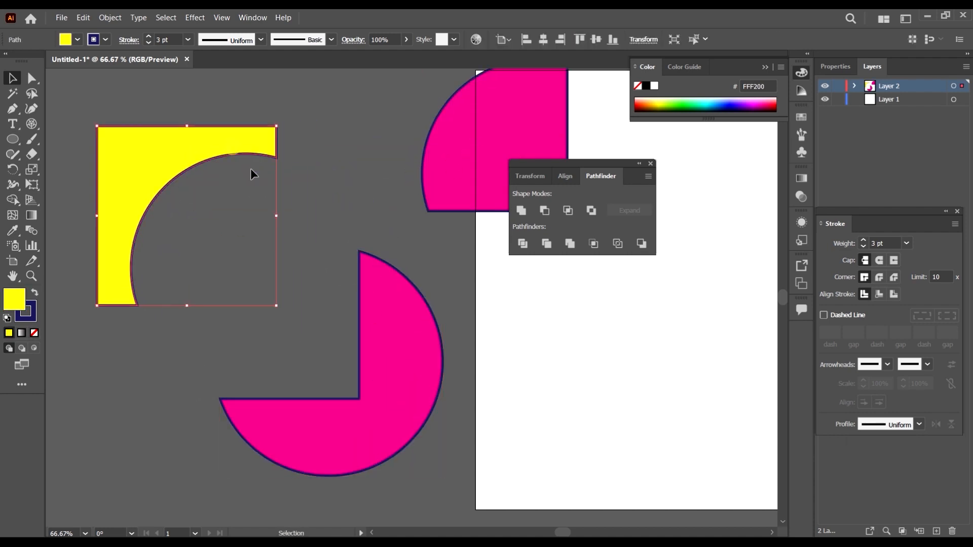
Undo the separation, ungrouping and division to restore the whole square and circle.
{"action": "key", "text": "ctrl+z"}
{"action": "key", "text": "ctrl+z"}
{"action": "key", "text": "ctrl+z"}
{"action": "key", "text": "ctrl+z"}
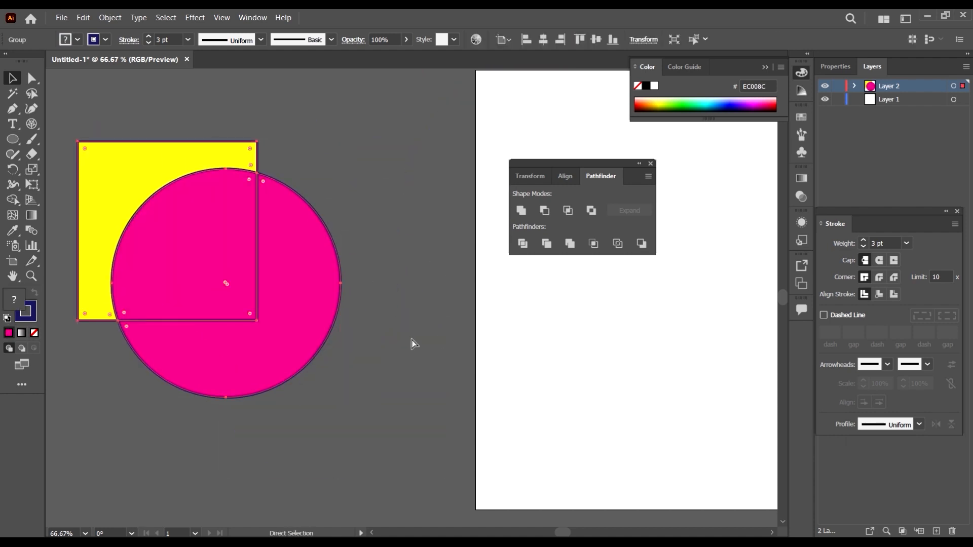
{"action": "key", "text": "ctrl+z"}
{"action": "key", "text": "ctrl+z"}
{"action": "key", "text": "ctrl+z"}
{"action": "key", "text": "ctrl+z"}
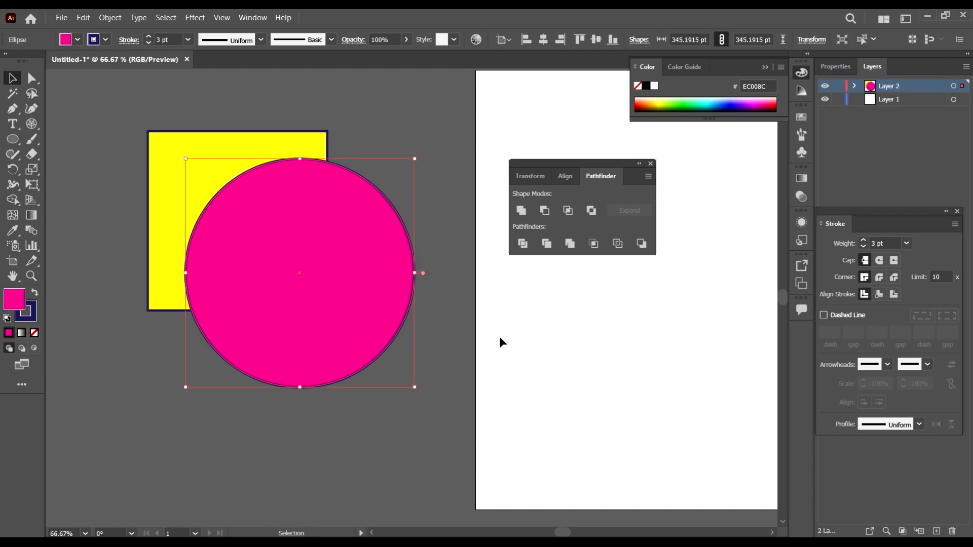
Select the square and circle, apply Pathfinder's Trim operation, and ungroup the trimmed shapes.
{"action": "left_click", "coordinate": [500, 338]}
{"action": "left_click_drag", "start_coordinate": [445, 406], "coordinate": [245, 144]}
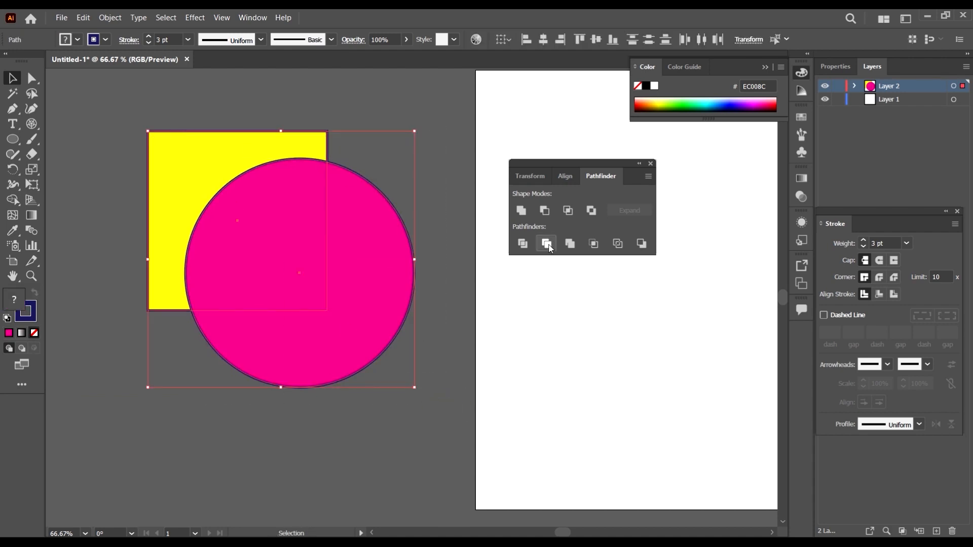
{"action": "left_click", "coordinate": [510, 358]}
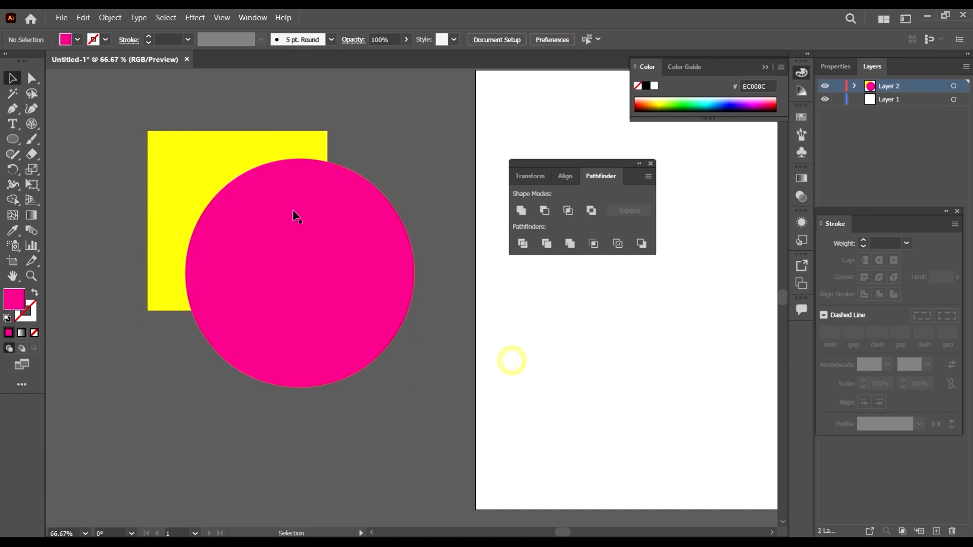
{"action": "left_click", "coordinate": [266, 185]}
{"action": "right_click", "coordinate": [267, 184]}
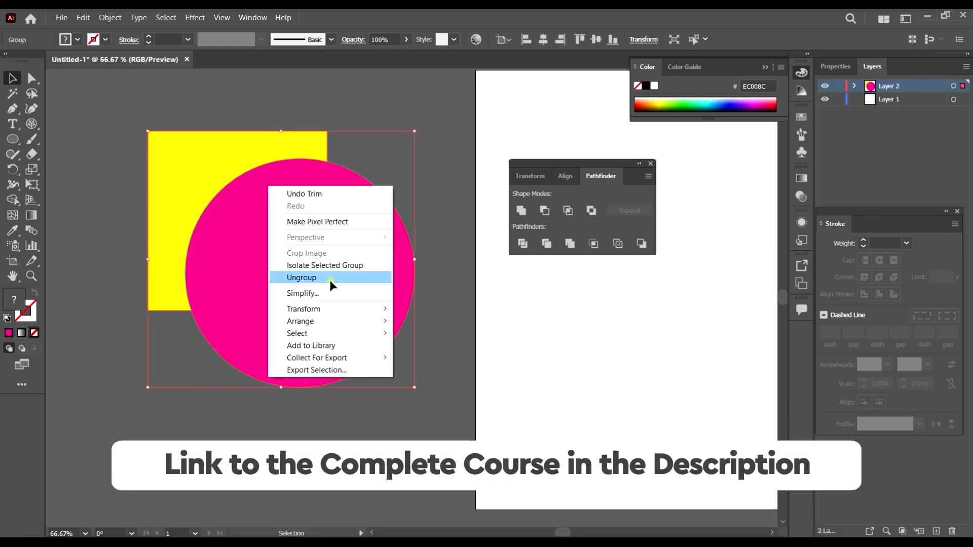
{"action": "left_click", "coordinate": [302, 277]}
Move the trimmed yellow piece up and away from the circle, and shift the magenta circle slightly.
{"action": "left_click", "coordinate": [434, 93]}
{"action": "left_click_drag", "start_coordinate": [224, 151], "coordinate": [142, 115]}
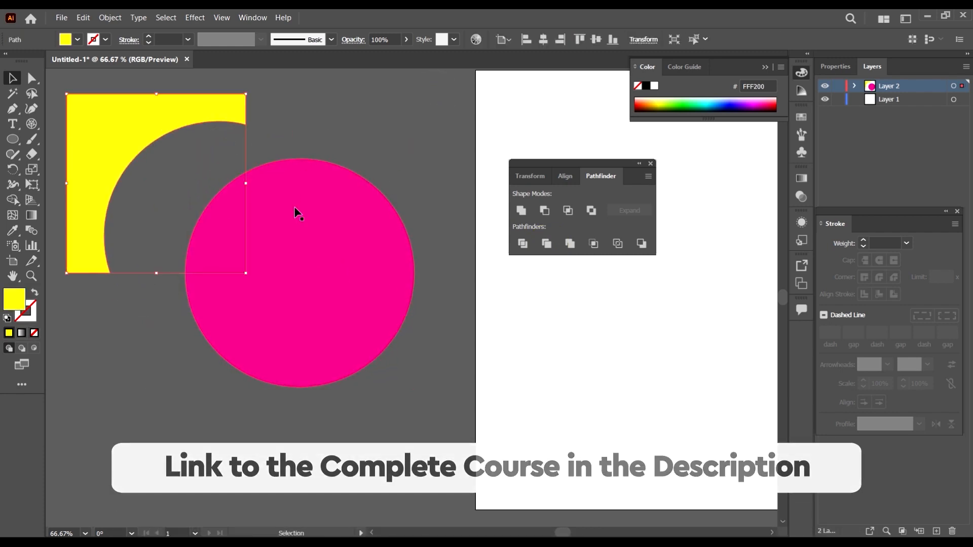
{"action": "left_click_drag", "start_coordinate": [315, 216], "coordinate": [343, 261]}
Undo the moves, ungrouping and trim to bring back the outlined square and circle, and clear the selection.
{"action": "key", "text": "ctrl+z"}
{"action": "key", "text": "ctrl+z"}
{"action": "key", "text": "ctrl+z"}
{"action": "key", "text": "ctrl+z"}
{"action": "key", "text": "ctrl+z"}
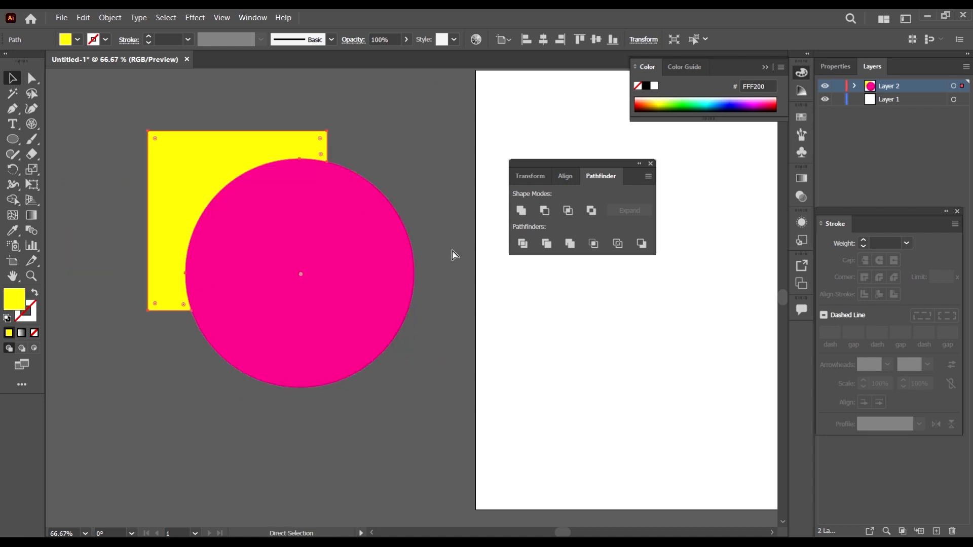
{"action": "left_click", "coordinate": [476, 346]}
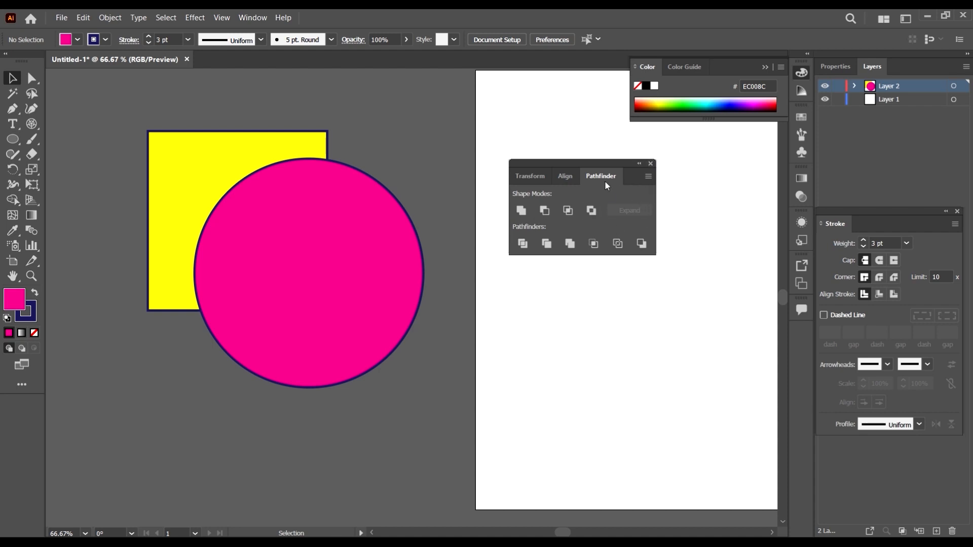
Select both shapes, close the Pathfinder options, and delete the yellow square and magenta circle.
{"action": "key", "text": "ctrl+a"}
{"action": "key", "text": "ctrl+minus"}
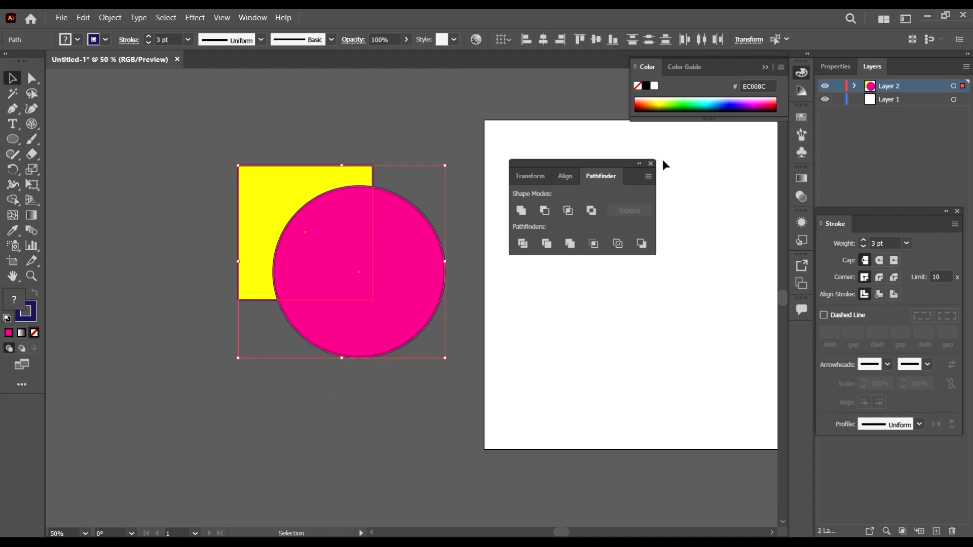
{"action": "left_click", "coordinate": [651, 164]}
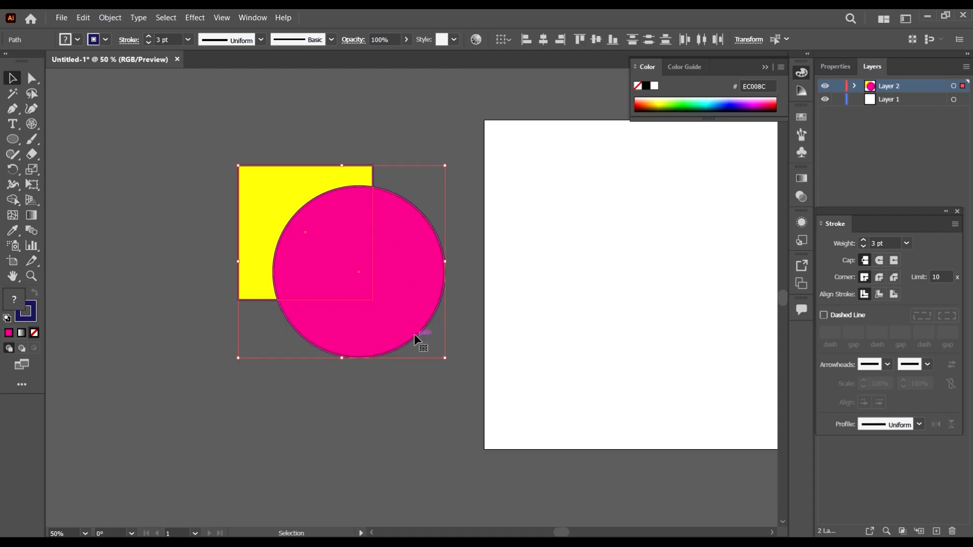
{"action": "key", "text": "Delete"}
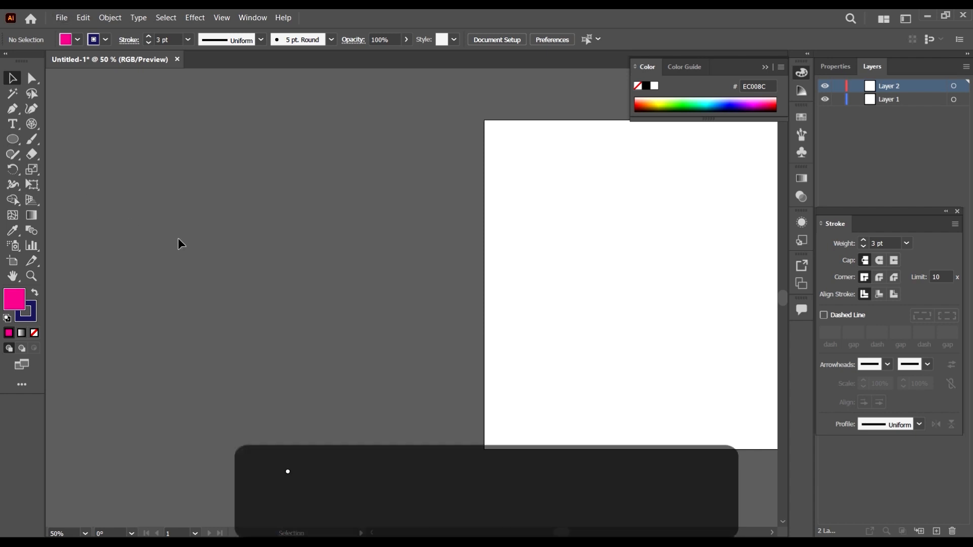
Paint two long looping freehand strokes with the Paintbrush tool beside the artboard, ending on its edge.
{"action": "scroll", "coordinate": [178, 238], "scroll_direction": "up", "scroll_amount": 1}
{"action": "scroll", "coordinate": [178, 238], "scroll_direction": "right", "scroll_amount": 1}
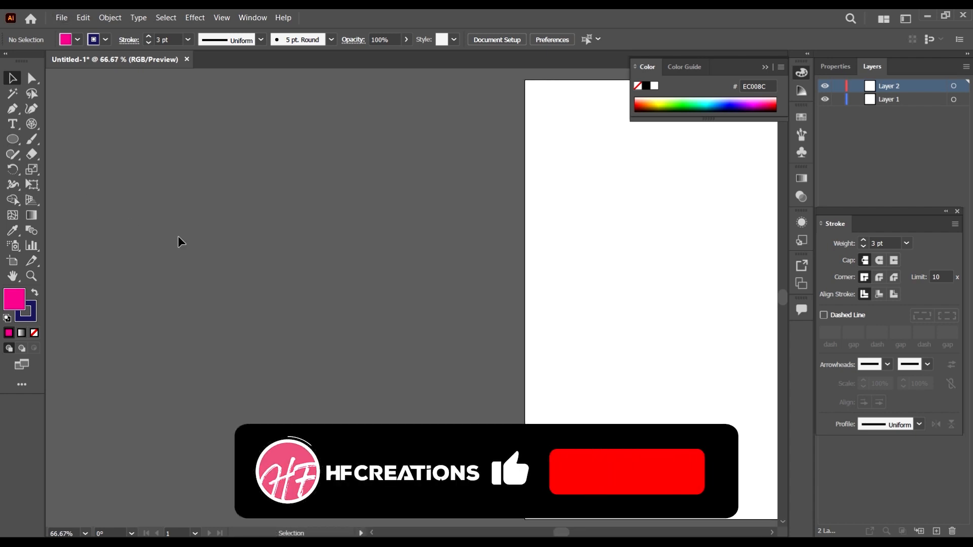
{"action": "left_click", "coordinate": [32, 141]}
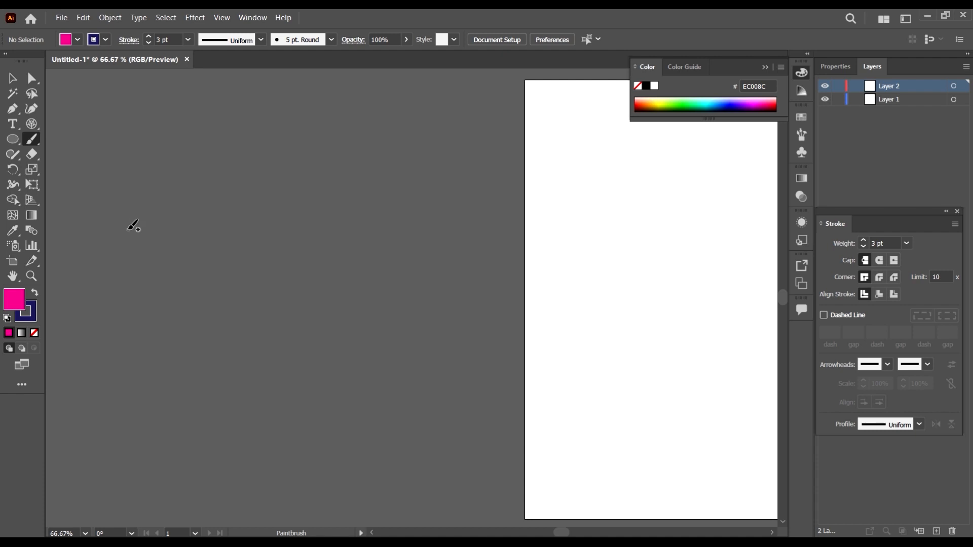
{"action": "mouse_move", "coordinate": [127, 229]}
{"action": "left_mouse_down"}
{"action": "mouse_move", "coordinate": [138, 271]}
{"action": "mouse_move", "coordinate": [173, 294]}
{"action": "mouse_move", "coordinate": [304, 246]}
{"action": "mouse_move", "coordinate": [398, 238]}
{"action": "mouse_move", "coordinate": [463, 304]}
{"action": "left_mouse_up"}
{"action": "mouse_move", "coordinate": [253, 136]}
{"action": "left_mouse_down"}
{"action": "mouse_move", "coordinate": [277, 171]}
{"action": "mouse_move", "coordinate": [378, 221]}
{"action": "mouse_move", "coordinate": [346, 189]}
{"action": "mouse_move", "coordinate": [414, 153]}
{"action": "mouse_move", "coordinate": [484, 179]}
{"action": "mouse_move", "coordinate": [484, 287]}
{"action": "mouse_move", "coordinate": [459, 355]}
{"action": "mouse_move", "coordinate": [433, 320]}
{"action": "mouse_move", "coordinate": [569, 346]}
{"action": "mouse_move", "coordinate": [513, 361]}
{"action": "mouse_move", "coordinate": [599, 384]}
{"action": "left_mouse_up"}
{"action": "scroll", "coordinate": [372, 263], "scroll_direction": "down", "scroll_amount": 2}
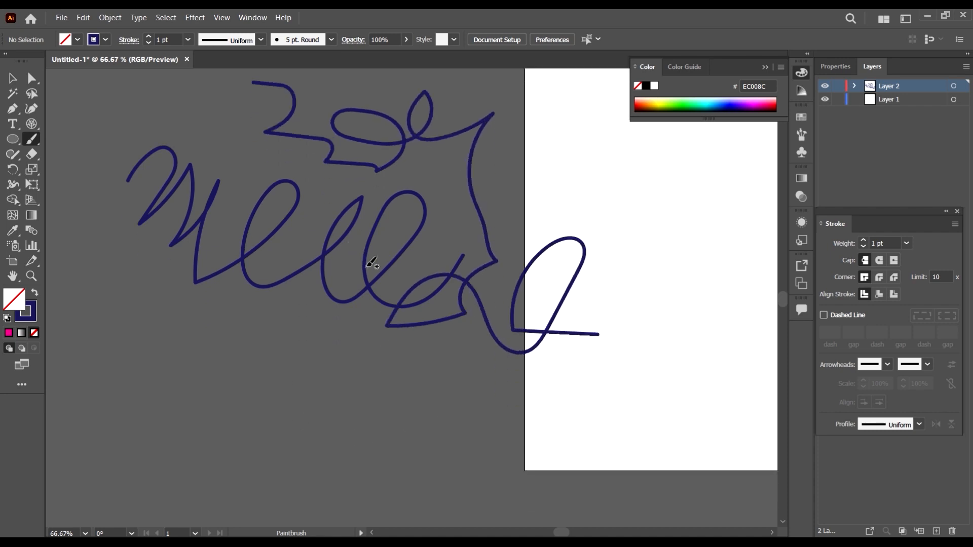
Paint three wavy and zigzag freehand strokes across the artboard with the Paintbrush tool.
{"action": "scroll", "coordinate": [365, 352], "scroll_direction": "down", "scroll_amount": 3}
{"action": "mouse_move", "coordinate": [464, 268]}
{"action": "left_mouse_down"}
{"action": "mouse_move", "coordinate": [470, 335]}
{"action": "mouse_move", "coordinate": [494, 370]}
{"action": "mouse_move", "coordinate": [541, 393]}
{"action": "left_mouse_up"}
{"action": "scroll", "coordinate": [512, 340], "scroll_direction": "up", "scroll_amount": 2}
{"action": "left_click_drag", "start_coordinate": [505, 244], "coordinate": [560, 381]}
{"action": "mouse_move", "coordinate": [571, 219]}
{"action": "left_mouse_down"}
{"action": "mouse_move", "coordinate": [565, 260]}
{"action": "mouse_move", "coordinate": [606, 358]}
{"action": "mouse_move", "coordinate": [626, 374]}
{"action": "left_mouse_up"}
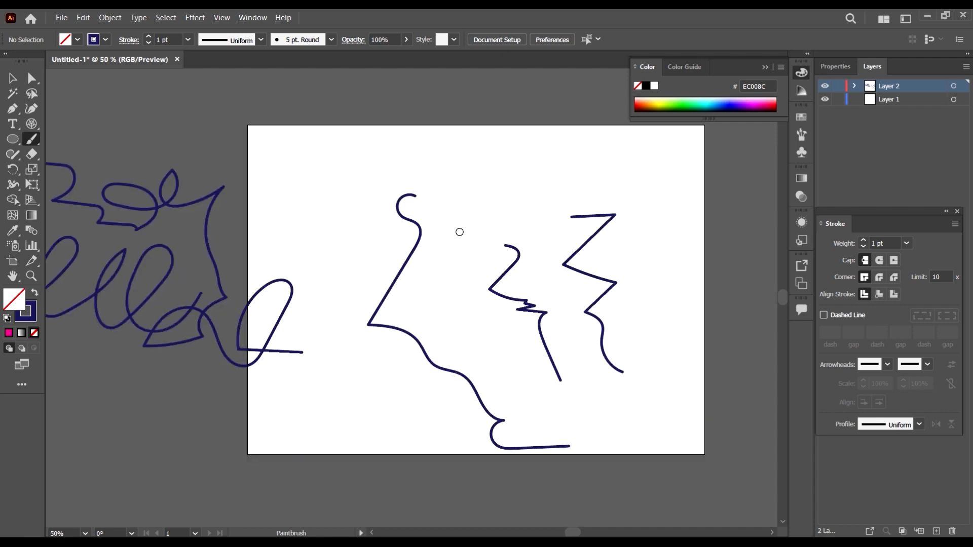
Keep the Paintbrush tool rather than the Blob Brush and paint two short curved strokes near the artboard's upper-left corner.
{"action": "left_click", "coordinate": [33, 141]}
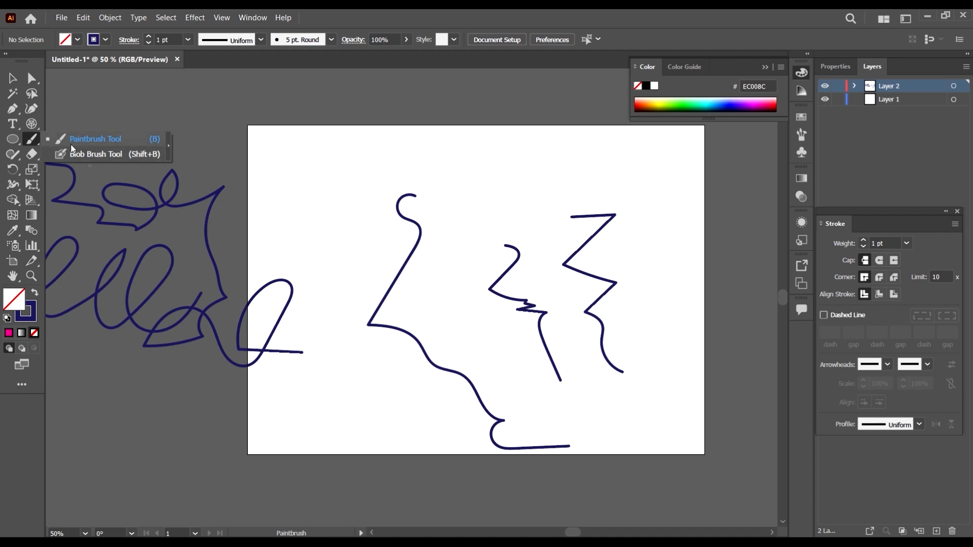
{"action": "left_click", "coordinate": [32, 141]}
{"action": "left_click", "coordinate": [32, 142]}
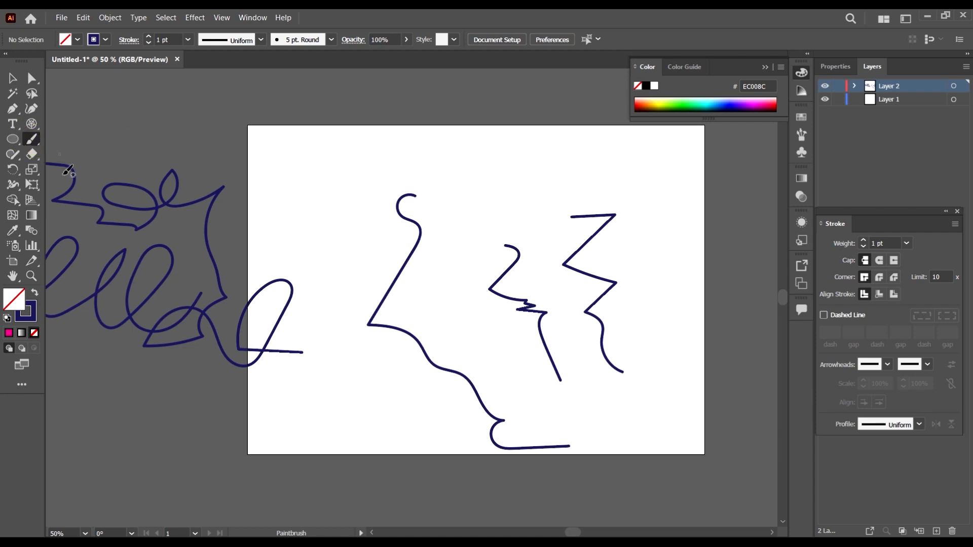
{"action": "left_click", "coordinate": [32, 141]}
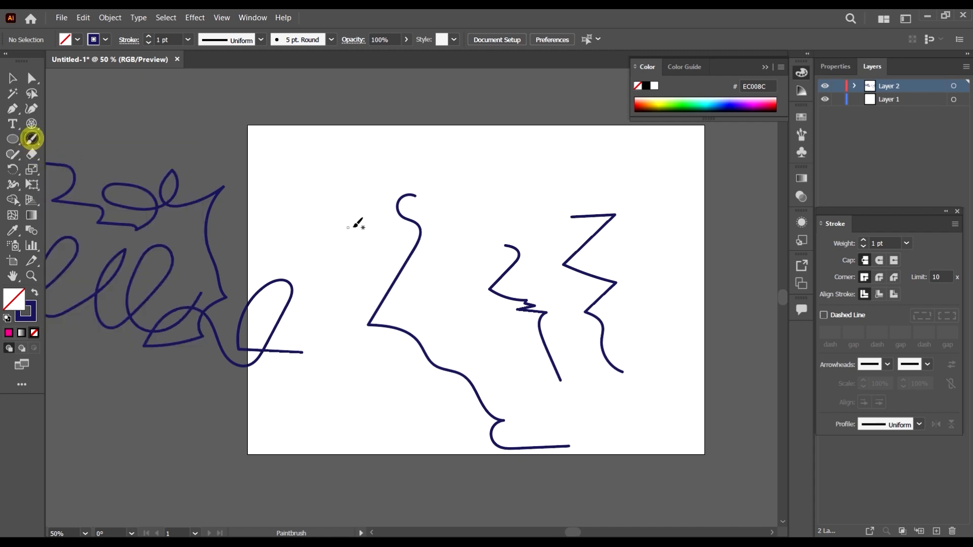
{"action": "scroll", "coordinate": [415, 216], "scroll_direction": "up", "scroll_amount": 1}
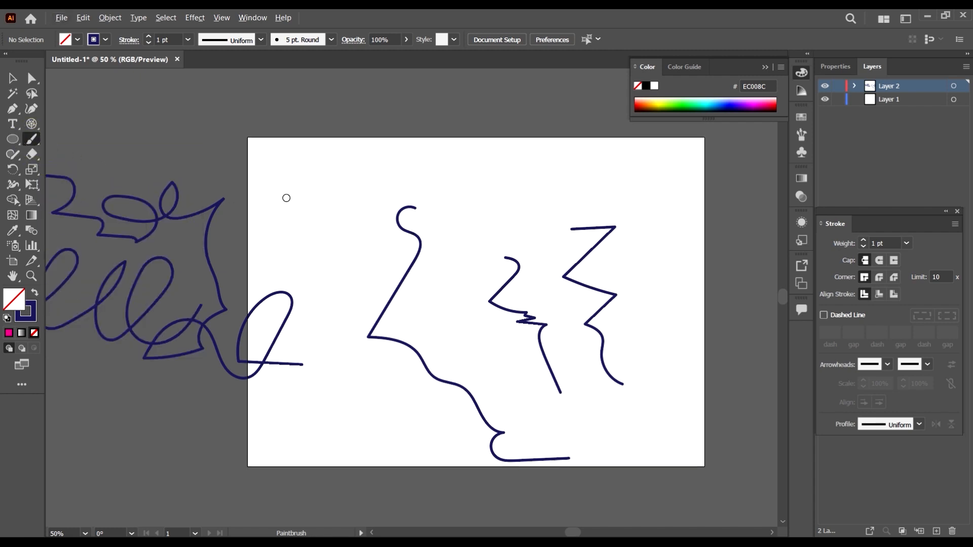
{"action": "scroll", "coordinate": [287, 198], "scroll_direction": "up", "scroll_amount": 3}
{"action": "mouse_move", "coordinate": [241, 199]}
{"action": "left_mouse_down"}
{"action": "mouse_move", "coordinate": [252, 241]}
{"action": "mouse_move", "coordinate": [347, 349]}
{"action": "left_mouse_up"}
{"action": "scroll", "coordinate": [231, 260], "scroll_direction": "down", "scroll_amount": 1}
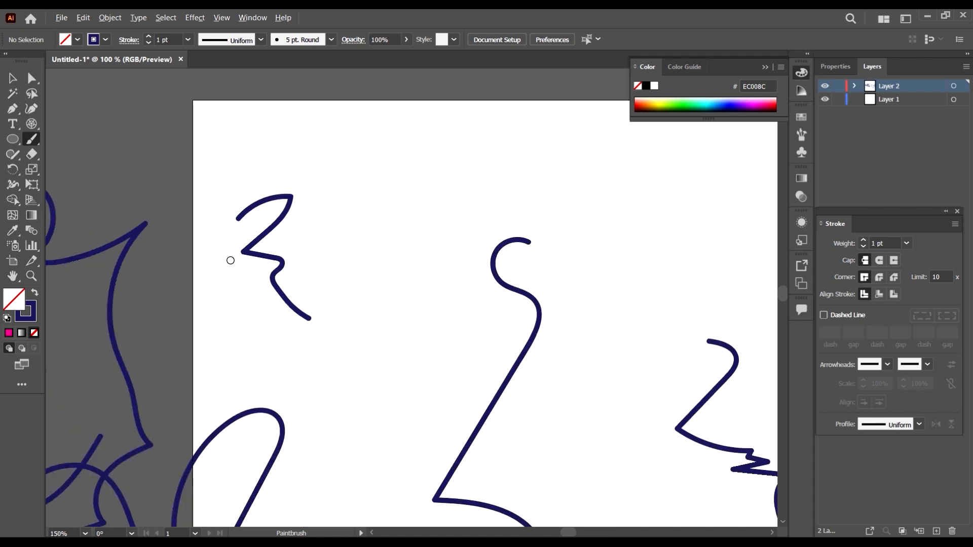
{"action": "scroll", "coordinate": [231, 261], "scroll_direction": "down", "scroll_amount": 1}
{"action": "mouse_move", "coordinate": [349, 217]}
{"action": "left_mouse_down"}
{"action": "mouse_move", "coordinate": [337, 265]}
{"action": "mouse_move", "coordinate": [366, 307]}
{"action": "left_mouse_up"}
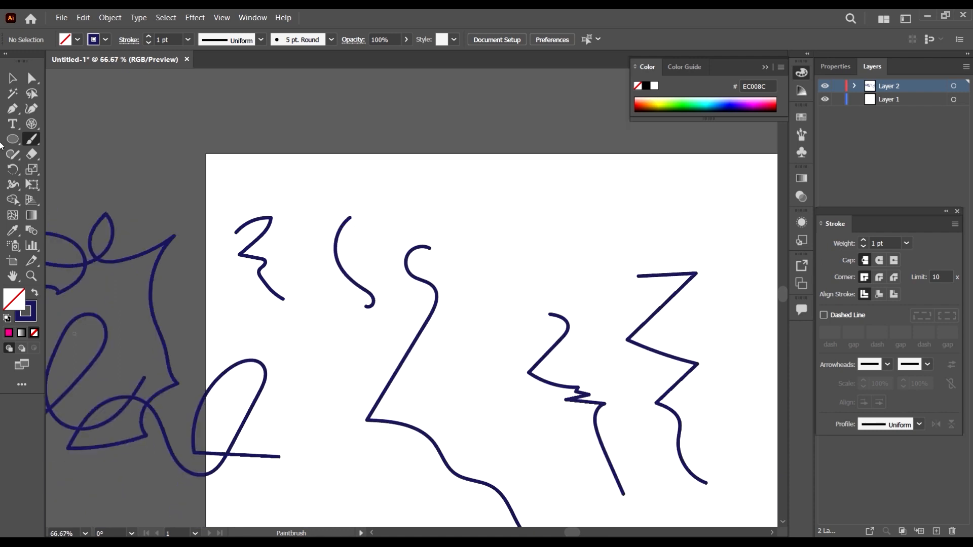
Review the Paintbrush tool's fidelity and stroke options and accept them with fidelity at Smooth.
{"action": "double_click", "coordinate": [31, 141]}
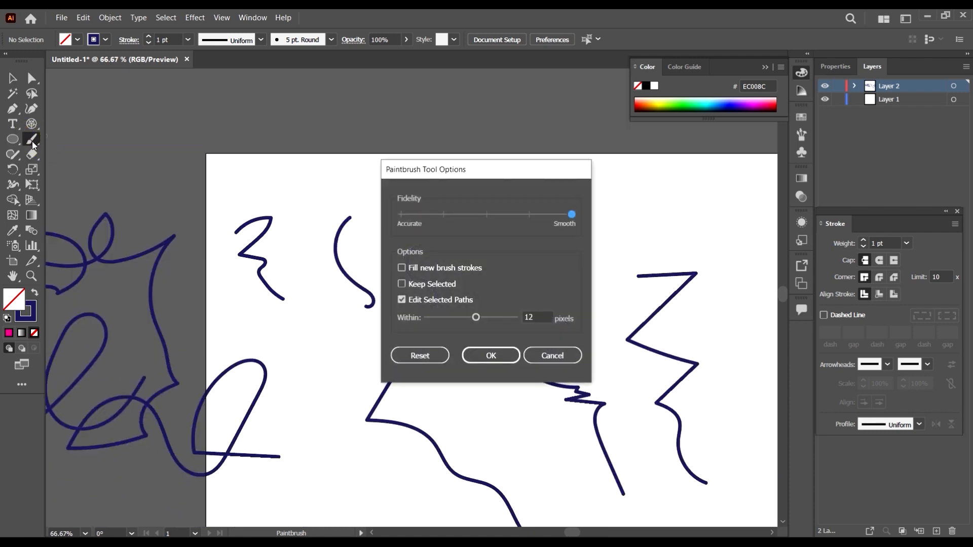
{"action": "mouse_move", "coordinate": [464, 169]}
{"action": "left_mouse_down"}
{"action": "mouse_move", "coordinate": [481, 143]}
{"action": "mouse_move", "coordinate": [425, 141]}
{"action": "left_mouse_up"}
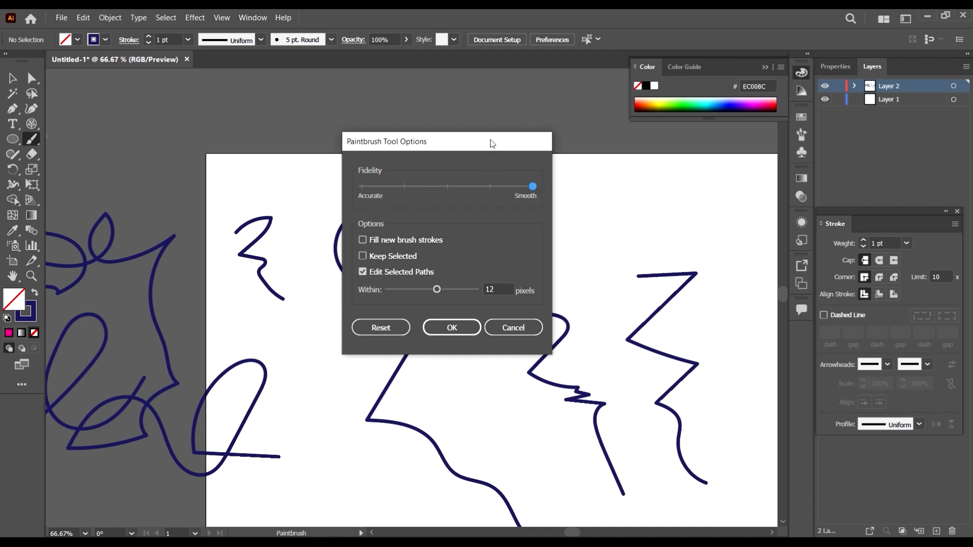
{"action": "mouse_move", "coordinate": [474, 135]}
{"action": "left_mouse_down"}
{"action": "mouse_move", "coordinate": [374, 123]}
{"action": "mouse_move", "coordinate": [404, 103]}
{"action": "left_mouse_up"}
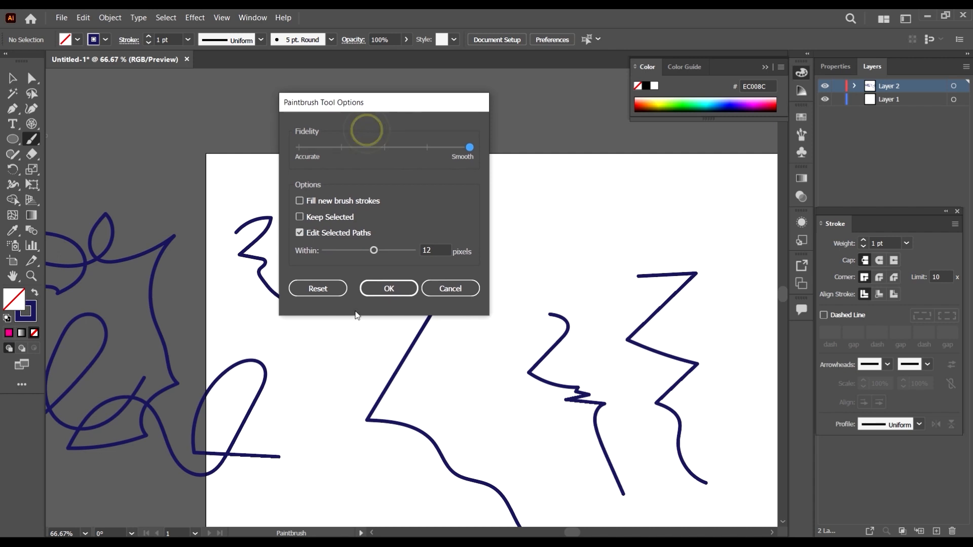
{"action": "left_click", "coordinate": [384, 290]}
Paint four more smooth freehand strokes, two in the artboard's upper part and two crossing or passing its lower-right corner.
{"action": "mouse_move", "coordinate": [467, 212]}
{"action": "left_mouse_down"}
{"action": "mouse_move", "coordinate": [534, 196]}
{"action": "mouse_move", "coordinate": [604, 243]}
{"action": "left_mouse_up"}
{"action": "key", "text": "ctrl+minus"}
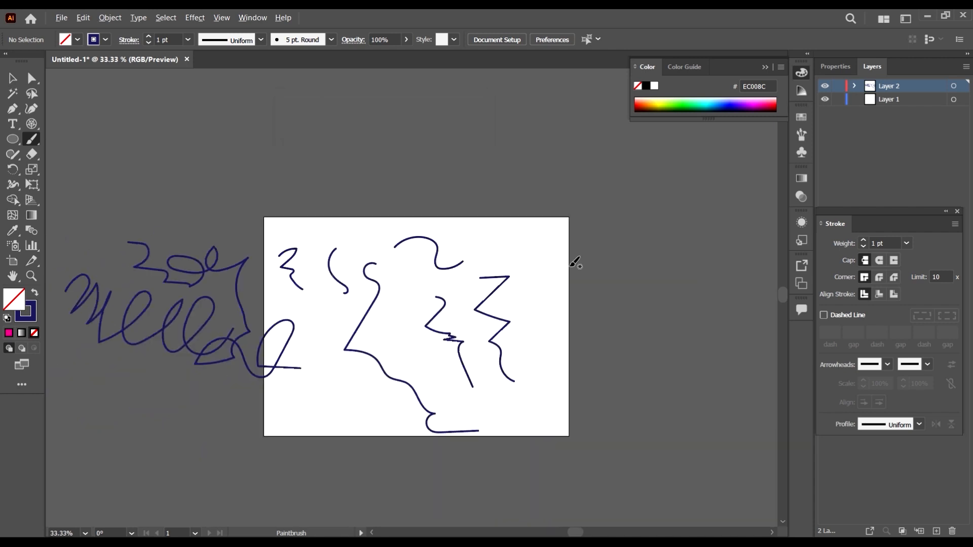
{"action": "mouse_move", "coordinate": [500, 242]}
{"action": "left_mouse_down"}
{"action": "mouse_move", "coordinate": [511, 237]}
{"action": "mouse_move", "coordinate": [539, 292]}
{"action": "mouse_move", "coordinate": [535, 348]}
{"action": "left_mouse_up"}
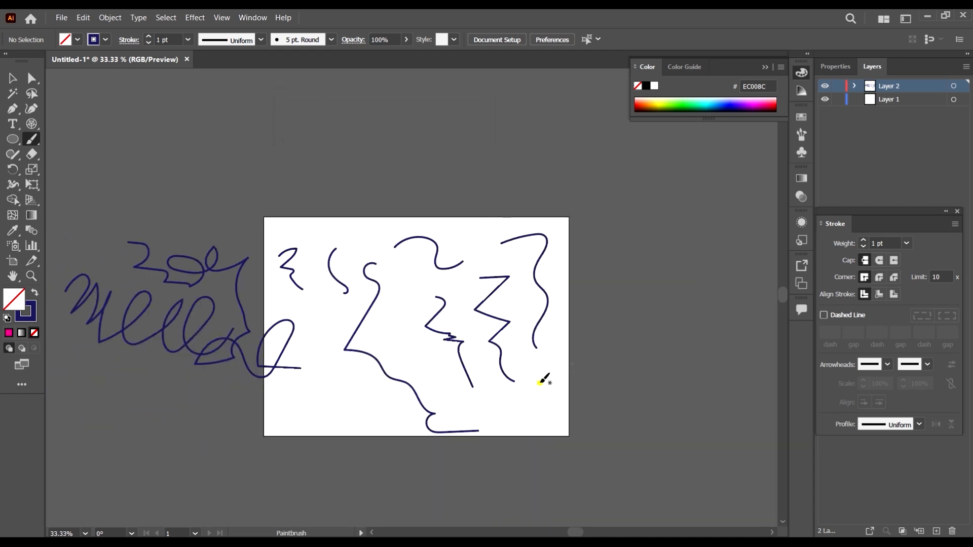
{"action": "left_click_drag", "start_coordinate": [549, 407], "coordinate": [599, 479]}
{"action": "left_click_drag", "start_coordinate": [596, 372], "coordinate": [502, 475]}
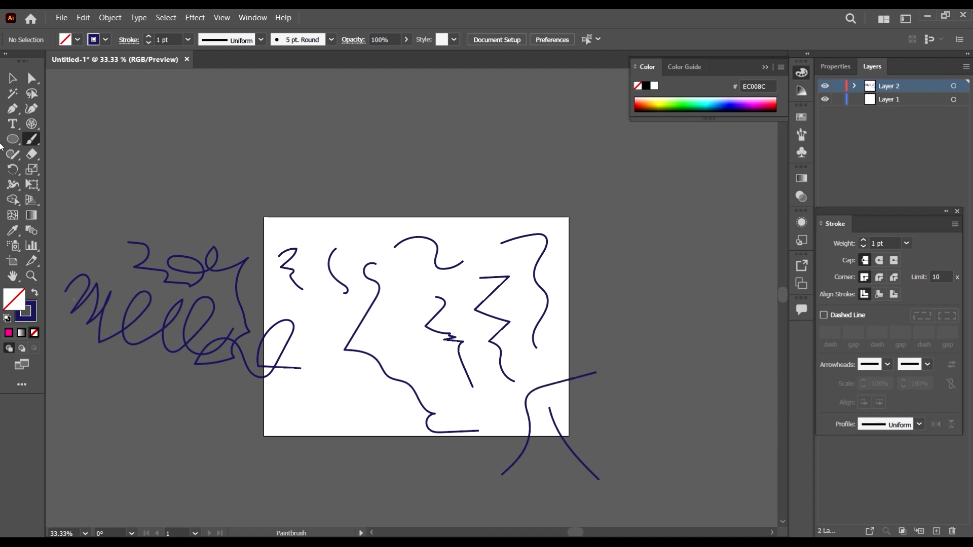
Keep the Paintbrush fidelity at Smooth and paint one more angular, wavy stroke across the artboard's upper part.
{"action": "double_click", "coordinate": [32, 142]}
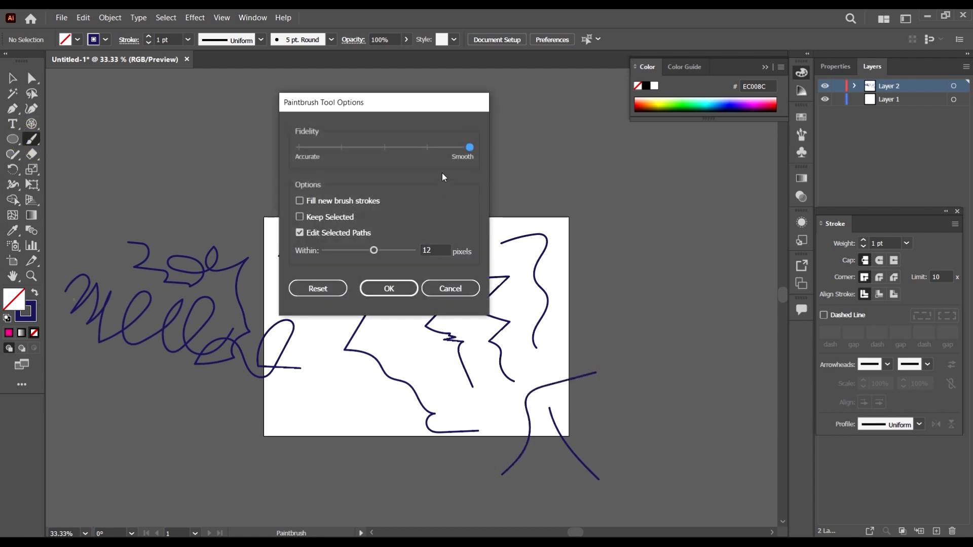
{"action": "left_click", "coordinate": [378, 288]}
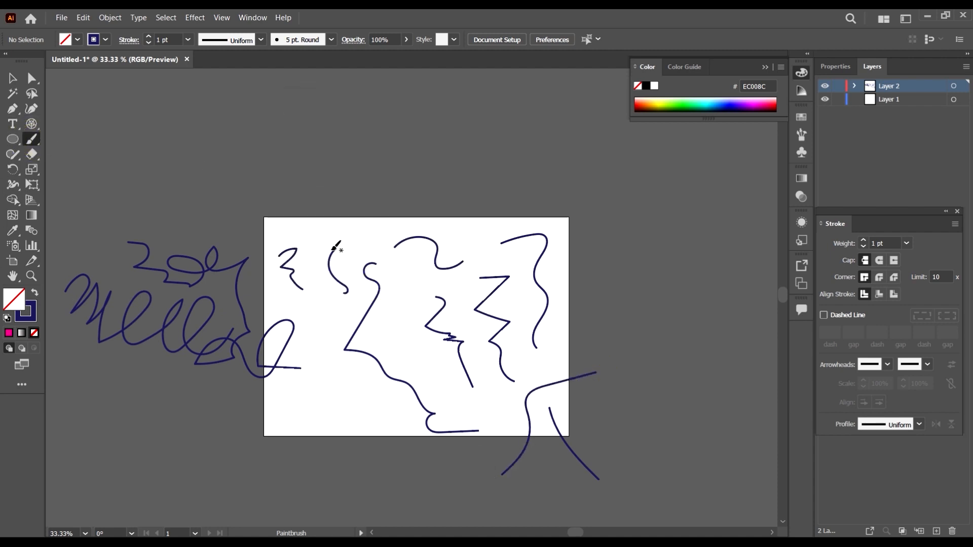
{"action": "mouse_move", "coordinate": [328, 236]}
{"action": "left_mouse_down"}
{"action": "mouse_move", "coordinate": [375, 243]}
{"action": "mouse_move", "coordinate": [381, 268]}
{"action": "mouse_move", "coordinate": [405, 283]}
{"action": "left_mouse_up"}
{"action": "scroll", "coordinate": [390, 260], "scroll_direction": "up", "scroll_amount": 2}
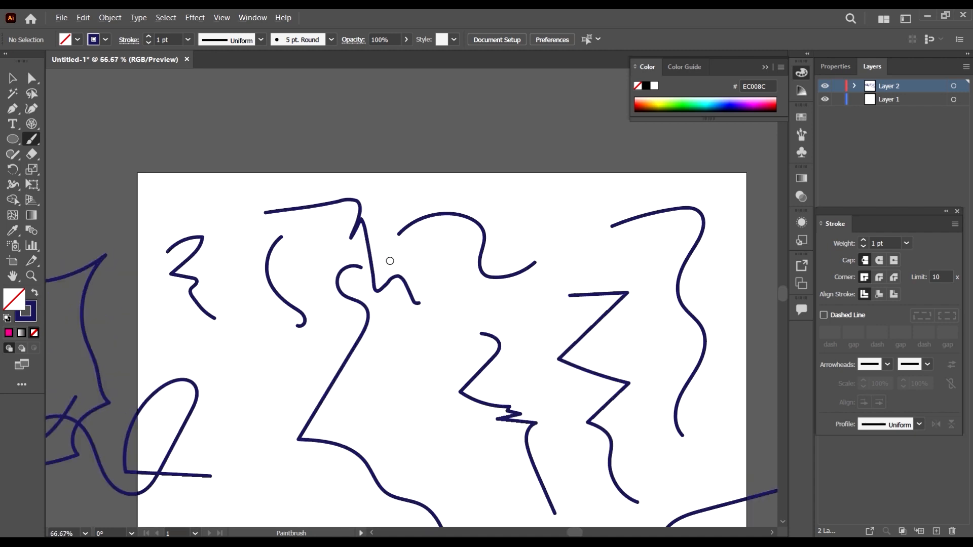
{"action": "scroll", "coordinate": [368, 270], "scroll_direction": "up", "scroll_amount": 2}
{"action": "scroll", "coordinate": [347, 148], "scroll_direction": "down", "scroll_amount": 3}
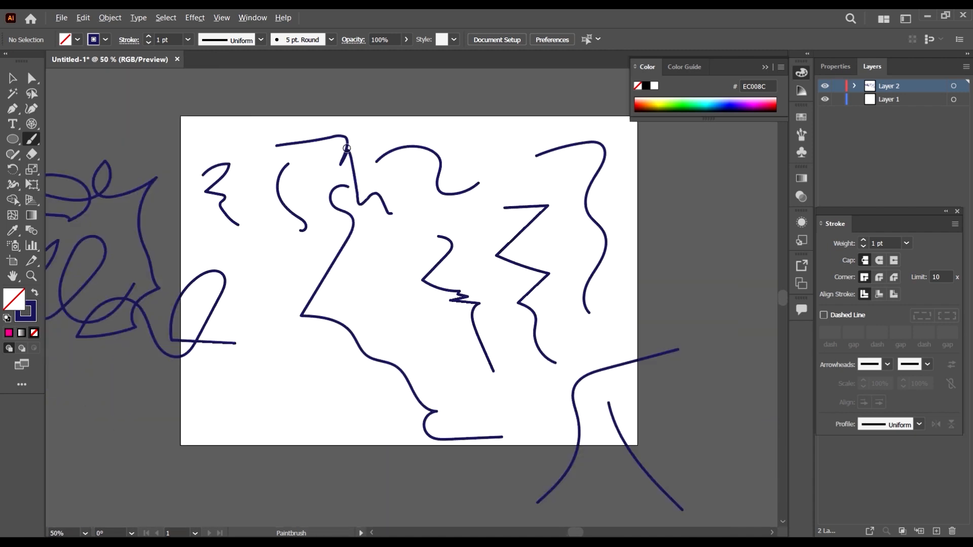
Review the Paintbrush tool's fidelity and stroke options again and accept them with the current settings.
{"action": "double_click", "coordinate": [31, 138]}
{"action": "left_click", "coordinate": [399, 148]}
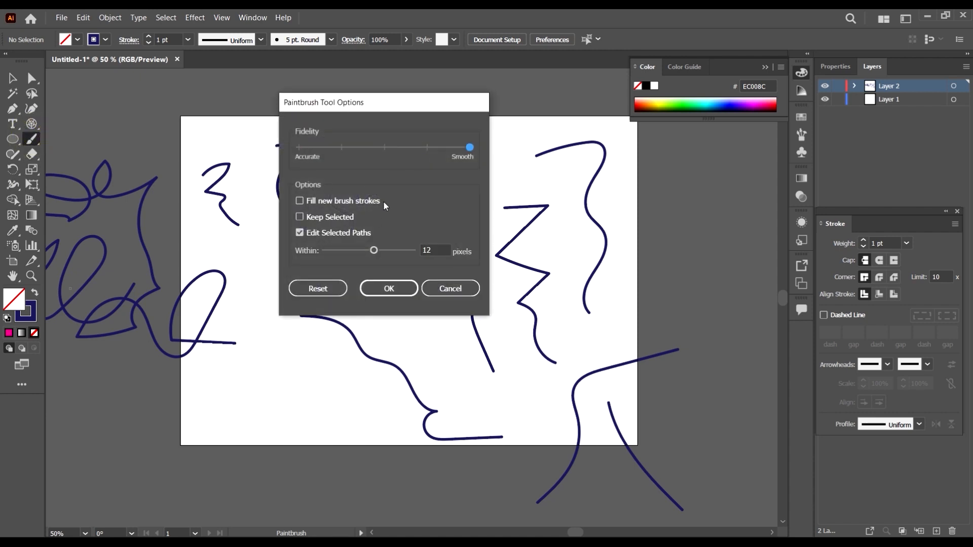
{"action": "left_click", "coordinate": [389, 289]}
{"action": "scroll", "coordinate": [599, 217], "scroll_direction": "down", "scroll_amount": 1}
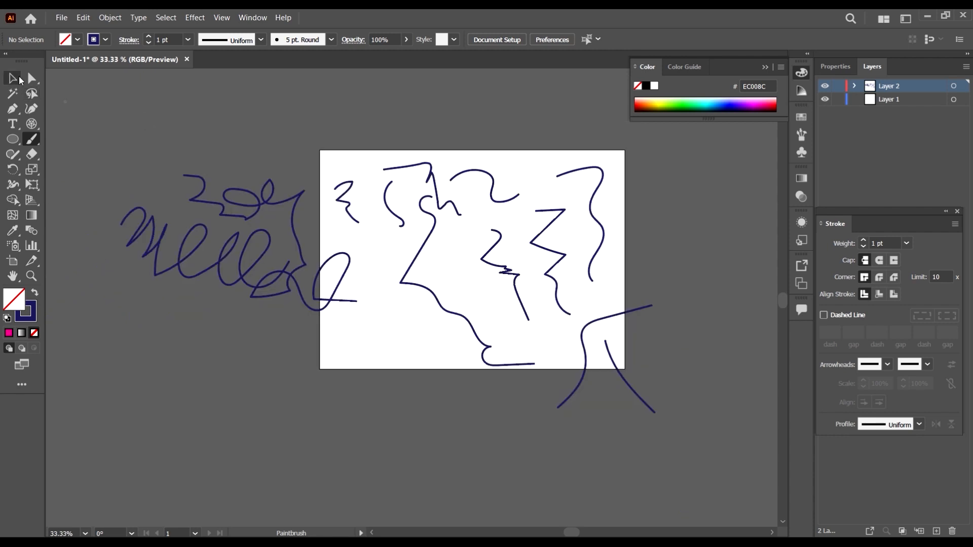
Select all the painted strokes on and around the artboard and delete them.
{"action": "left_click", "coordinate": [12, 78]}
{"action": "left_click_drag", "start_coordinate": [124, 134], "coordinate": [749, 511]}
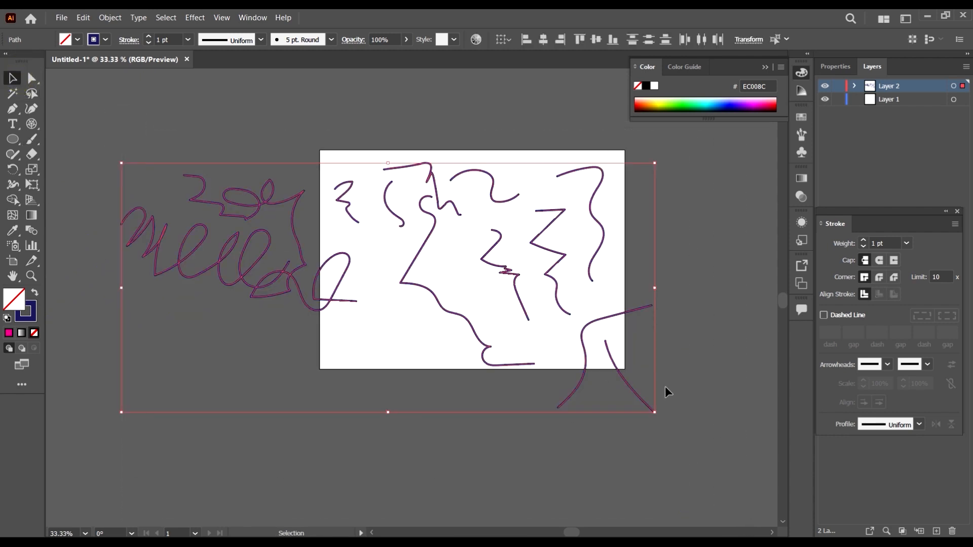
{"action": "key", "text": "Delete"}
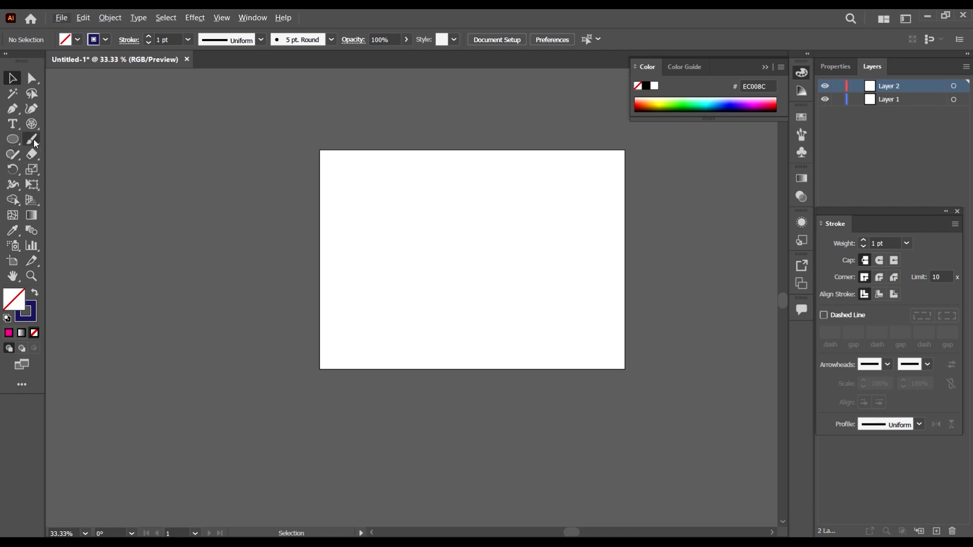
Draw two freehand strokes across the artboard with the Pencil tool and set the stroke weight to 16 pt.
{"action": "left_click", "coordinate": [13, 155]}
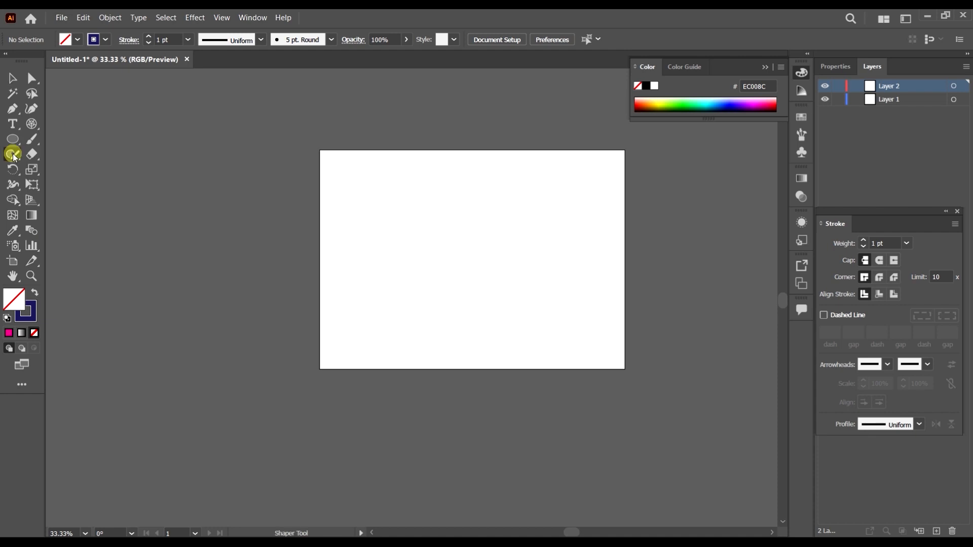
{"action": "left_click", "coordinate": [13, 154]}
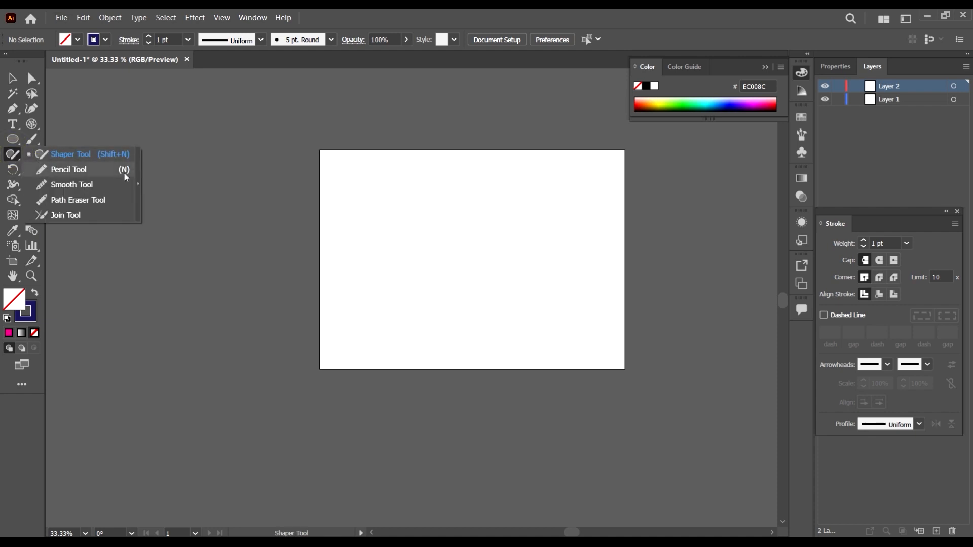
{"action": "left_click", "coordinate": [68, 170]}
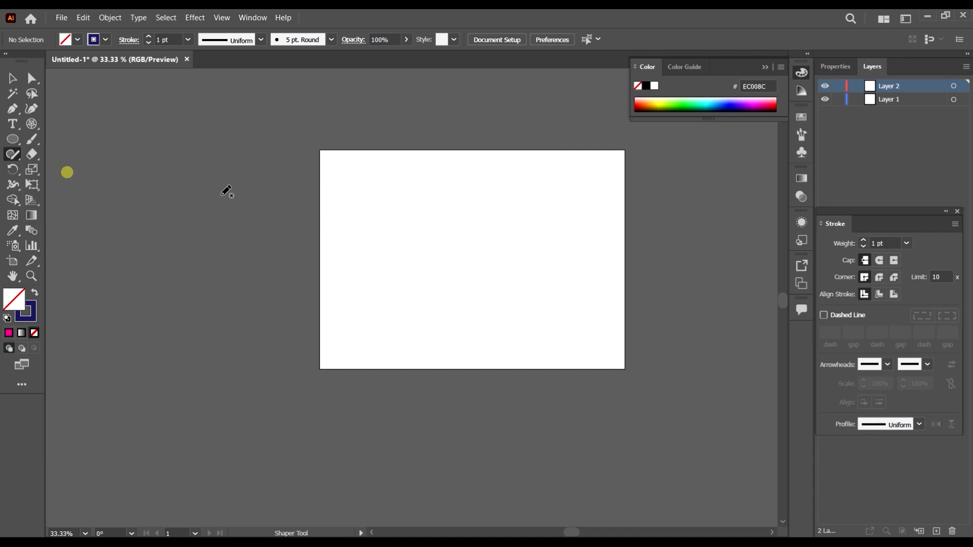
{"action": "mouse_move", "coordinate": [382, 264]}
{"action": "left_mouse_down"}
{"action": "mouse_move", "coordinate": [462, 288]}
{"action": "mouse_move", "coordinate": [587, 311]}
{"action": "left_mouse_up"}
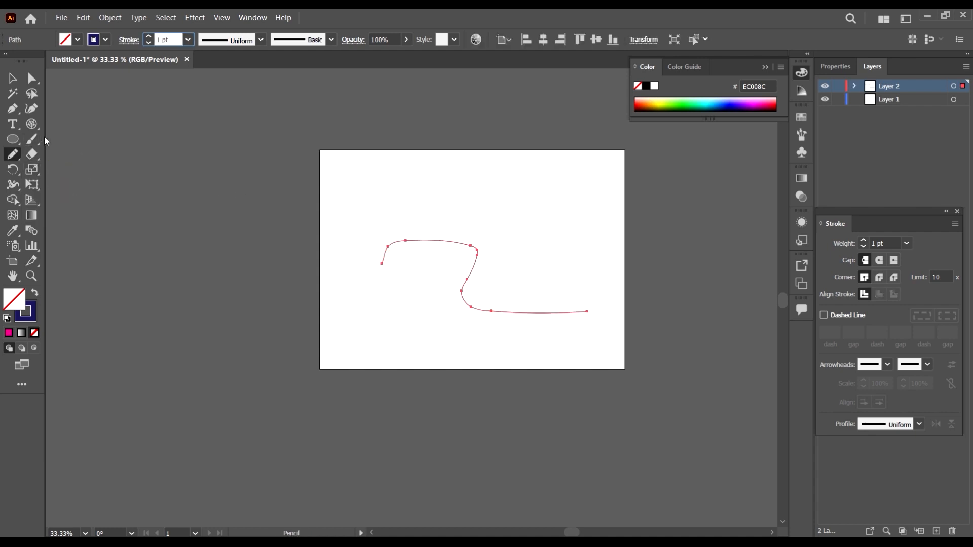
{"action": "scroll", "coordinate": [175, 38], "scroll_direction": "up", "scroll_amount": 15}
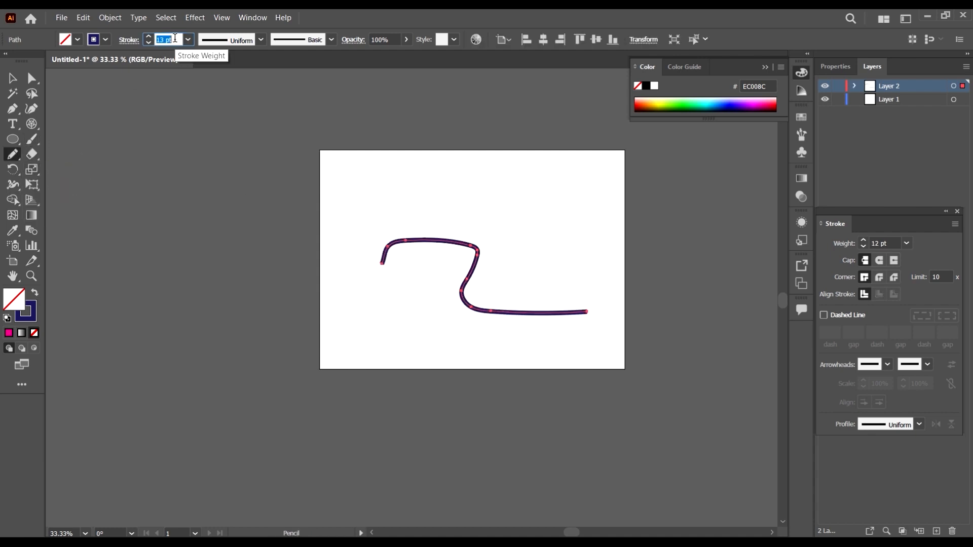
{"action": "left_click_drag", "start_coordinate": [399, 203], "coordinate": [537, 257]}
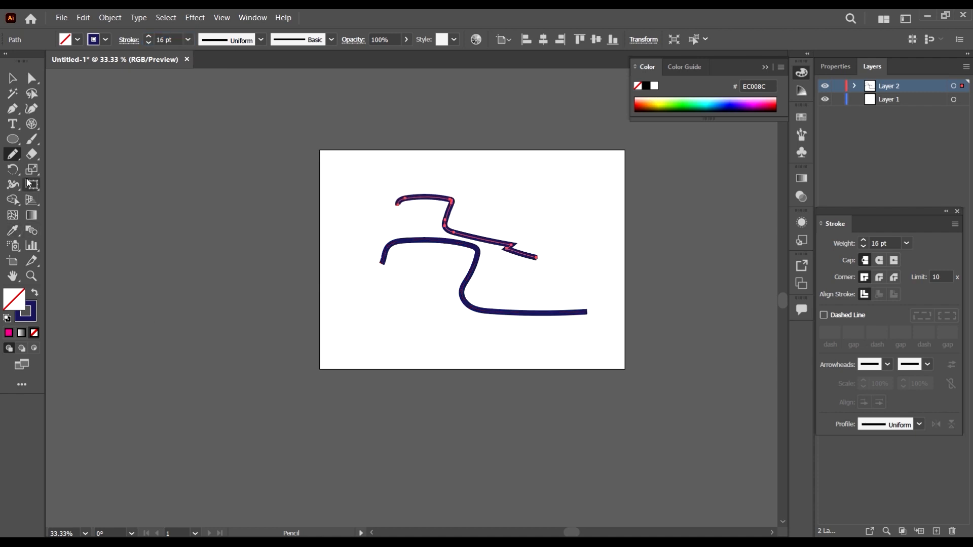
Accept the Pencil tool options with fidelity at Smooth and draw two more freehand strokes, one beside and one below the existing ones.
{"action": "double_click", "coordinate": [13, 154]}
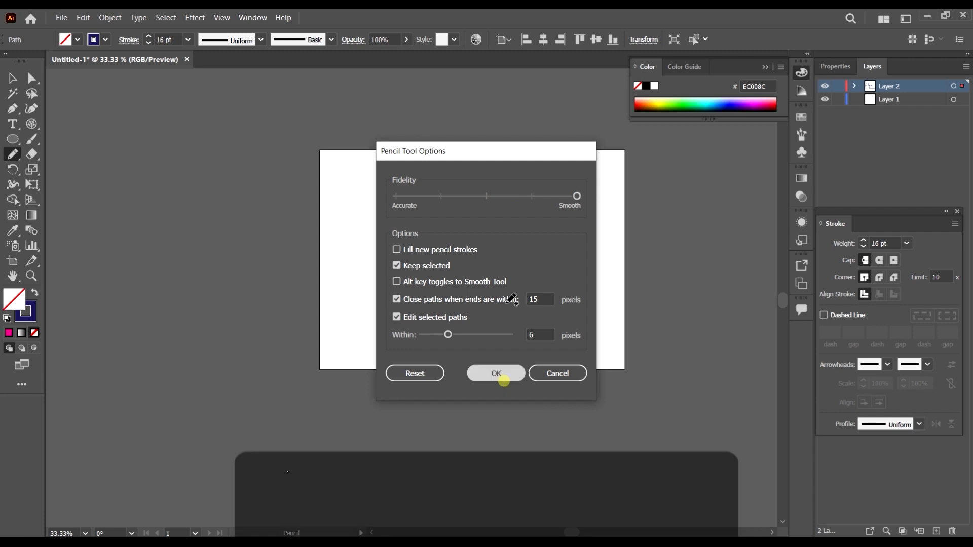
{"action": "left_click", "coordinate": [496, 373]}
{"action": "left_click_drag", "start_coordinate": [551, 205], "coordinate": [659, 310]}
{"action": "left_click_drag", "start_coordinate": [370, 334], "coordinate": [522, 362]}
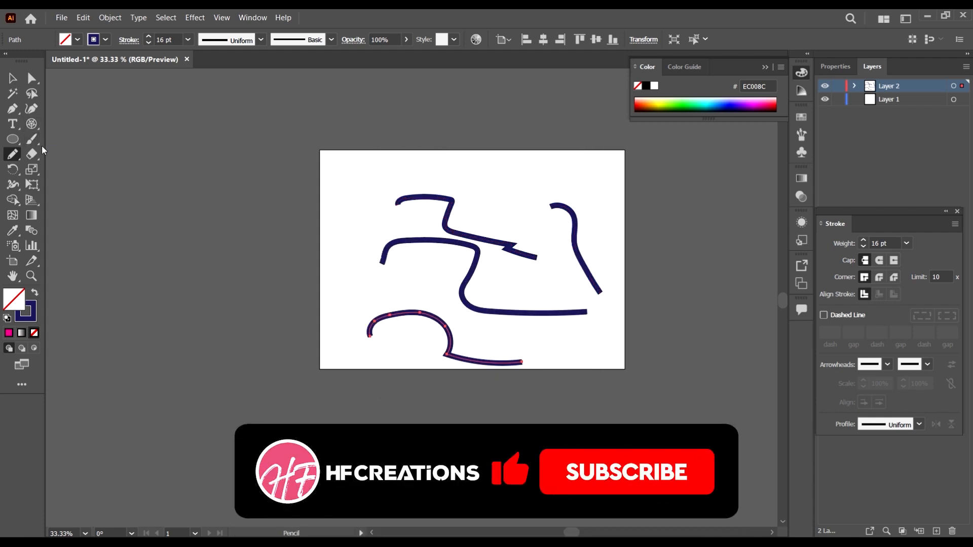
Select all four pencil strokes and delete them from the artboard.
{"action": "left_click", "coordinate": [11, 77]}
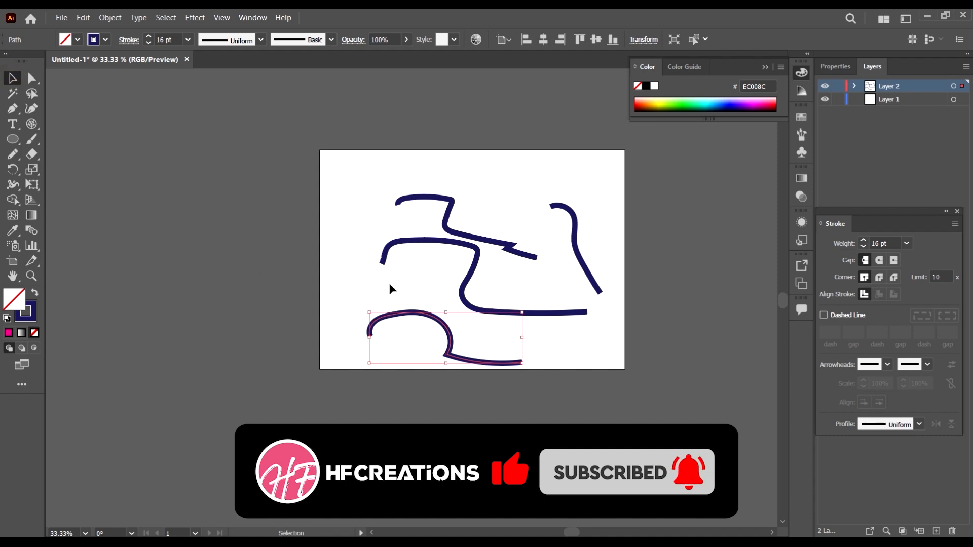
{"action": "left_click_drag", "start_coordinate": [317, 187], "coordinate": [603, 423]}
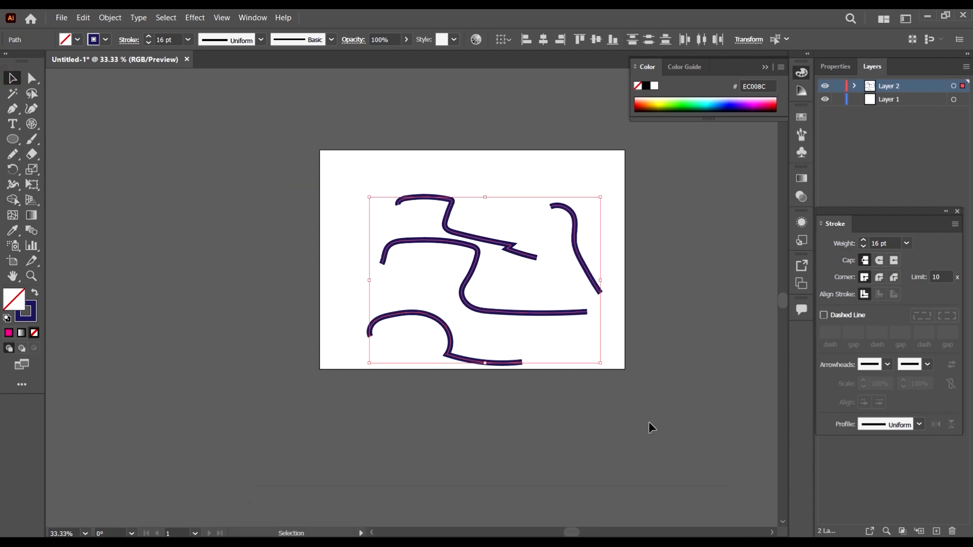
{"action": "key", "text": "Delete"}
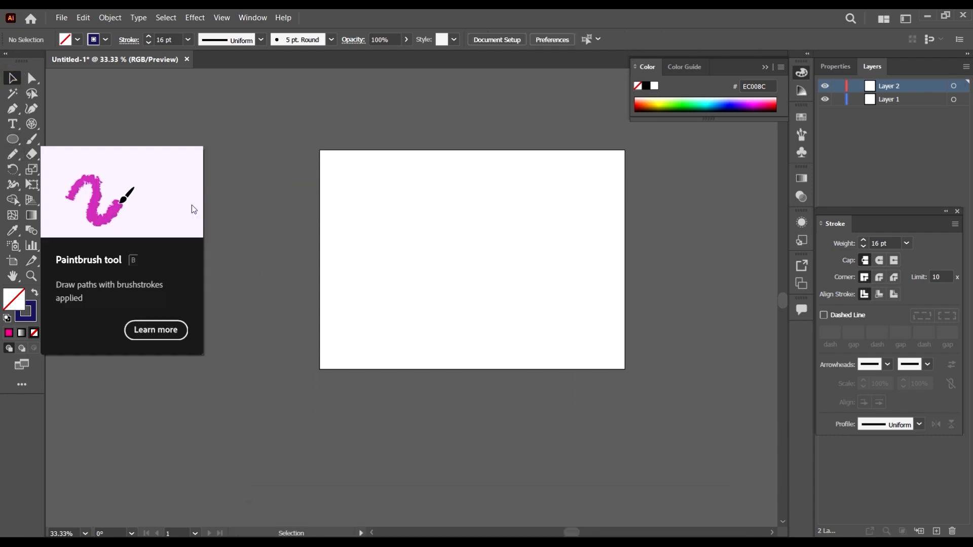
Paint a long wavy Paintbrush stroke beside the artboard, then move it onto the artboard and scale it down to fit inside.
{"action": "left_click", "coordinate": [38, 143]}
{"action": "mouse_move", "coordinate": [187, 238]}
{"action": "left_mouse_down"}
{"action": "mouse_move", "coordinate": [288, 397]}
{"action": "mouse_move", "coordinate": [343, 452]}
{"action": "left_mouse_up"}
{"action": "left_click", "coordinate": [13, 78]}
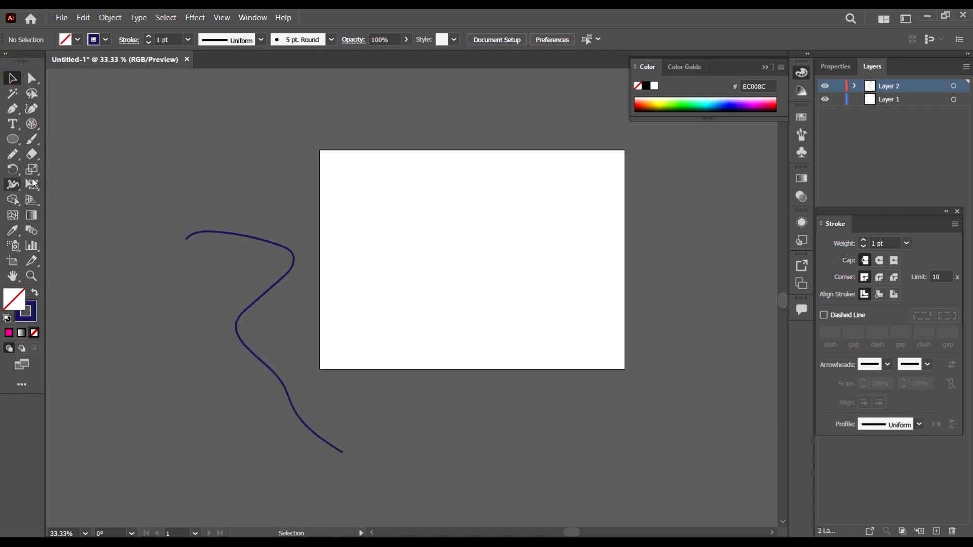
{"action": "left_click_drag", "start_coordinate": [292, 255], "coordinate": [498, 208]}
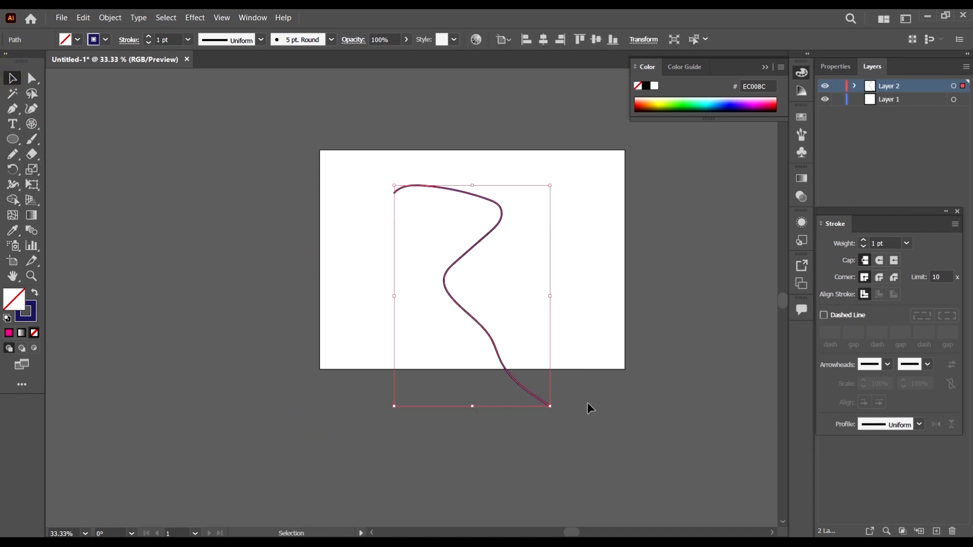
{"action": "mouse_move", "coordinate": [552, 406]}
{"action": "left_mouse_down"}
{"action": "mouse_move", "coordinate": [473, 296]}
{"action": "mouse_move", "coordinate": [495, 327]}
{"action": "left_mouse_up"}
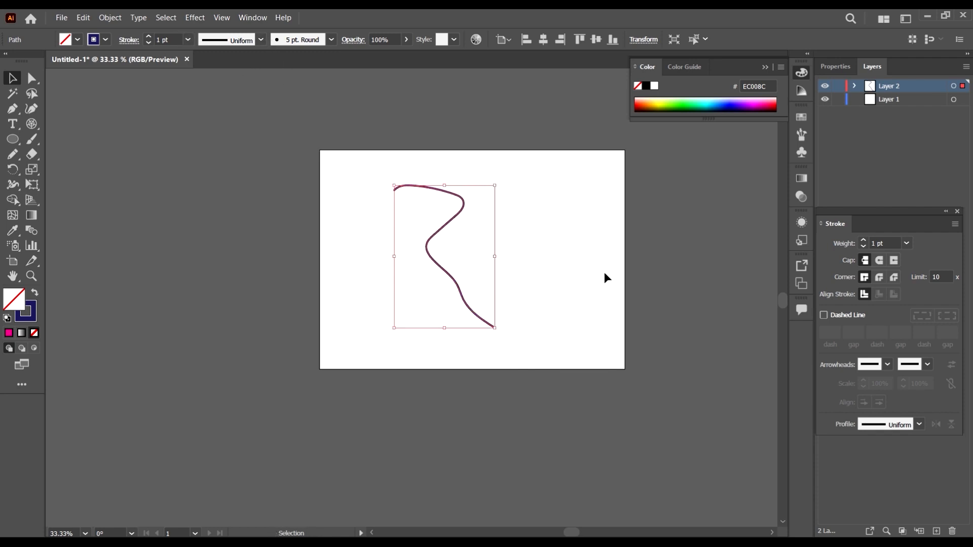
Expand the brush collection to show all its brushes and apply the 5 pt. Oval brush to the wavy stroke.
{"action": "left_click", "coordinate": [260, 40]}
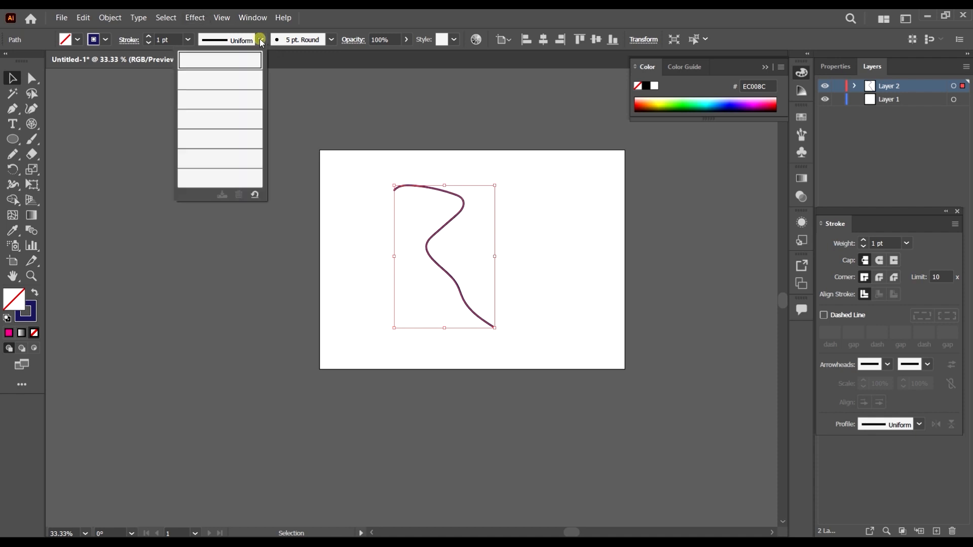
{"action": "left_click", "coordinate": [358, 14]}
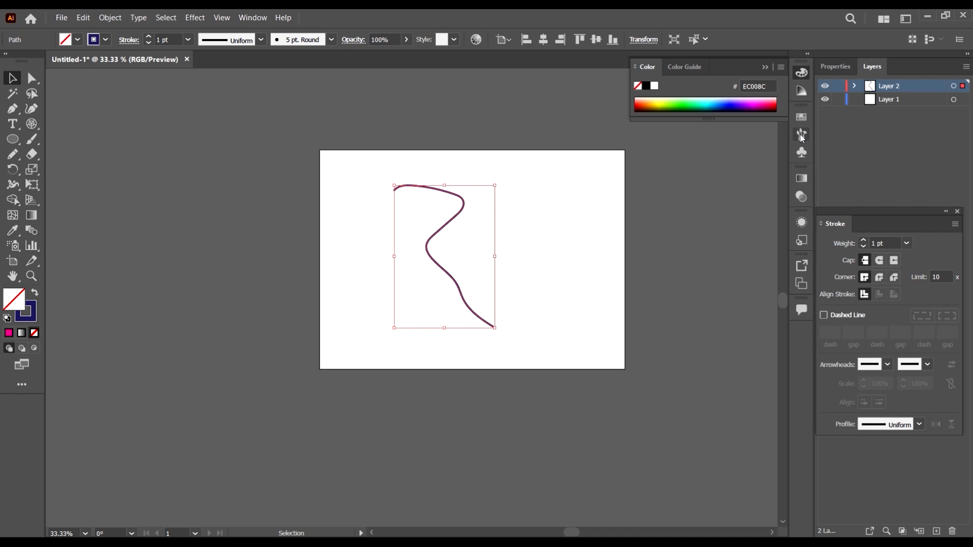
{"action": "left_click", "coordinate": [801, 135]}
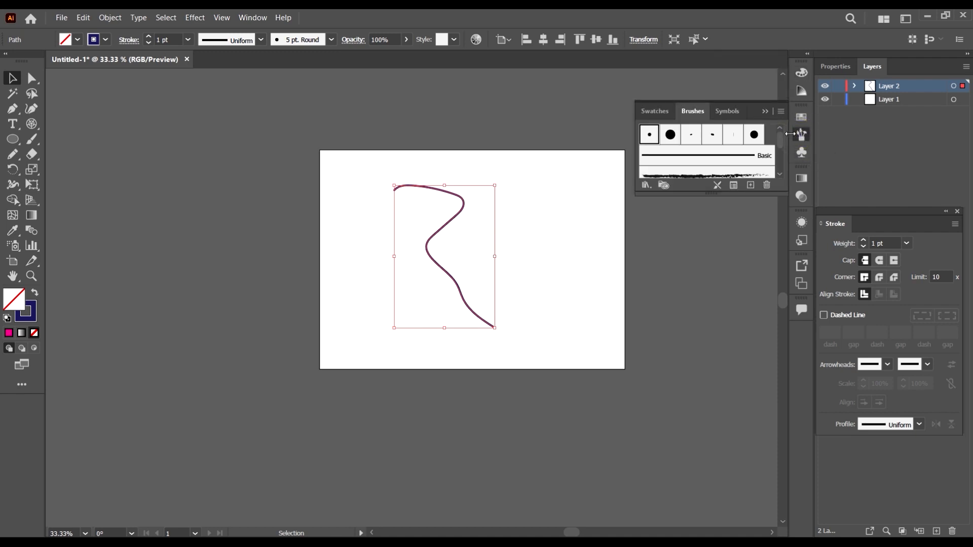
{"action": "left_click_drag", "start_coordinate": [740, 195], "coordinate": [747, 320]}
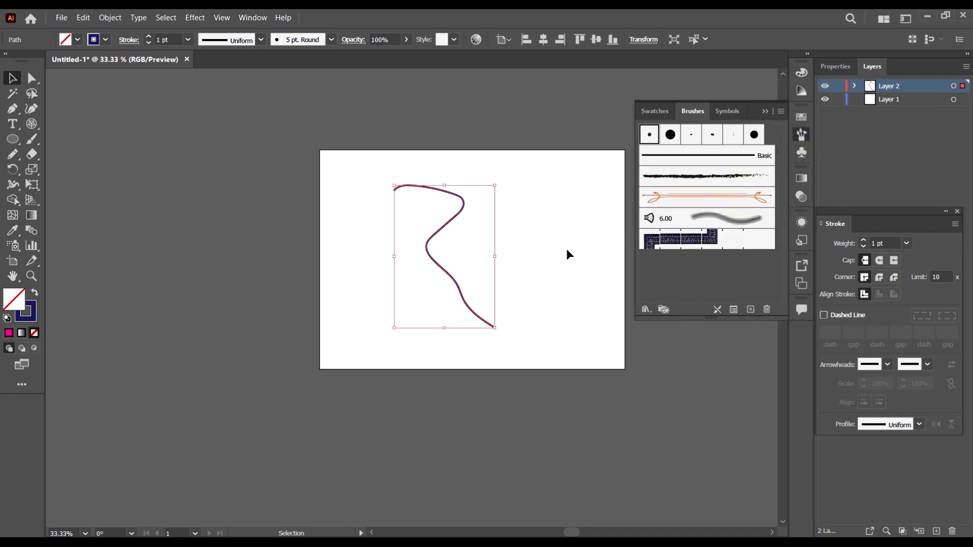
{"action": "scroll", "coordinate": [524, 269], "scroll_direction": "up", "scroll_amount": 1}
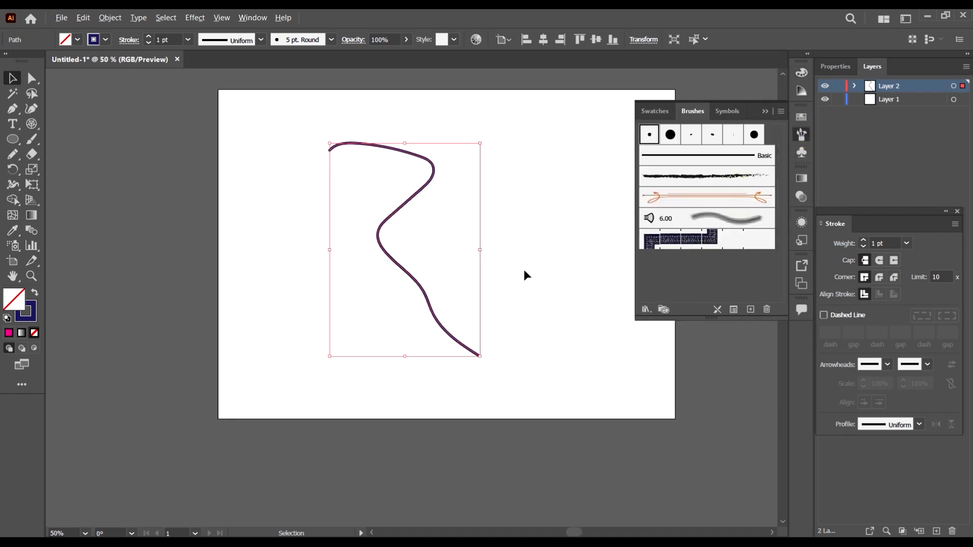
{"action": "left_click", "coordinate": [715, 135]}
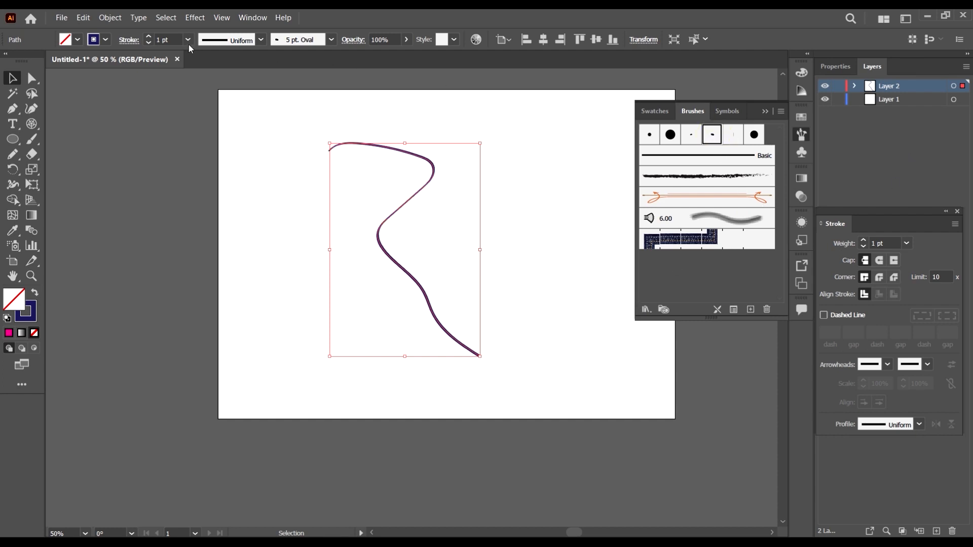
Set the wavy stroke's weight to 10 pt, then reduce it to 5 pt.
{"action": "left_click", "coordinate": [172, 41]}
{"action": "type", "text": "10"}
{"action": "key", "text": "Return"}
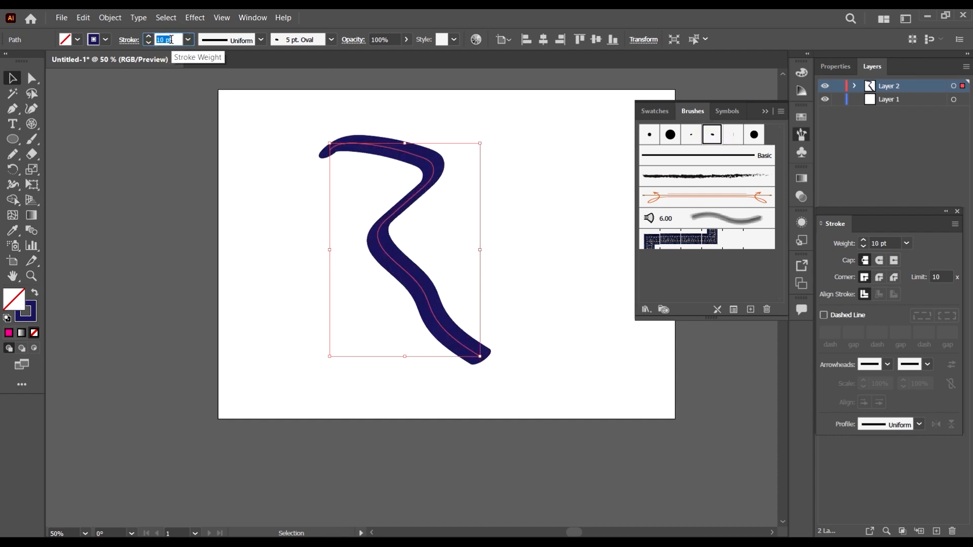
{"action": "key", "text": "Down"}
{"action": "key", "text": "Down"}
{"action": "key", "text": "Down"}
{"action": "key", "text": "Down"}
{"action": "key", "text": "Down"}
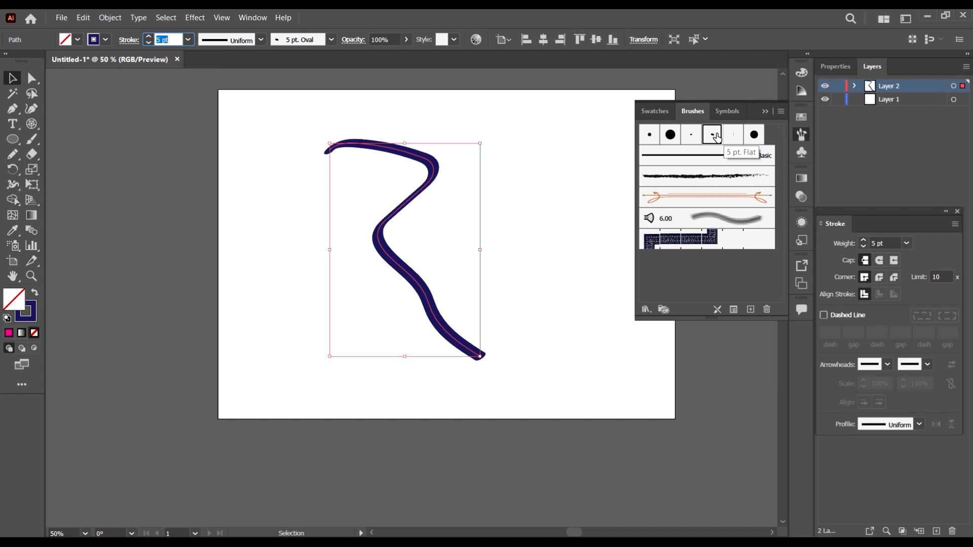
Try the 5 pt. Round, 15 pt. Round and 3 pt. Oval brushes on the wavy stroke and return to 5 pt. Oval.
{"action": "left_click", "coordinate": [650, 135]}
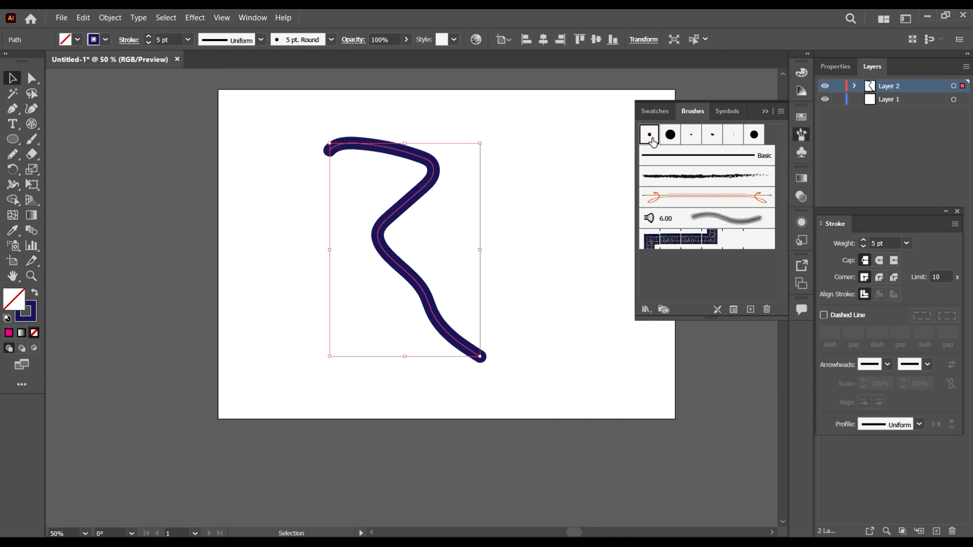
{"action": "left_click", "coordinate": [670, 136]}
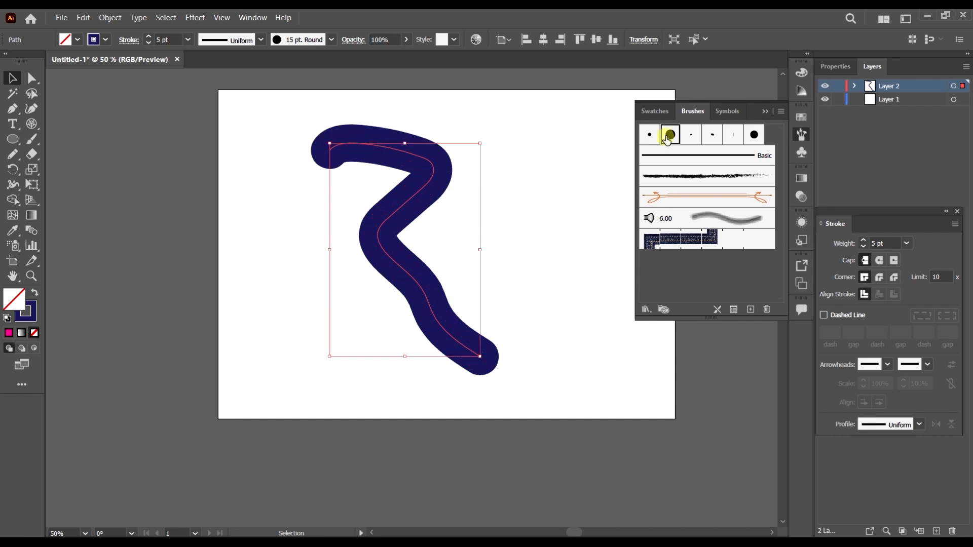
{"action": "left_click", "coordinate": [691, 136]}
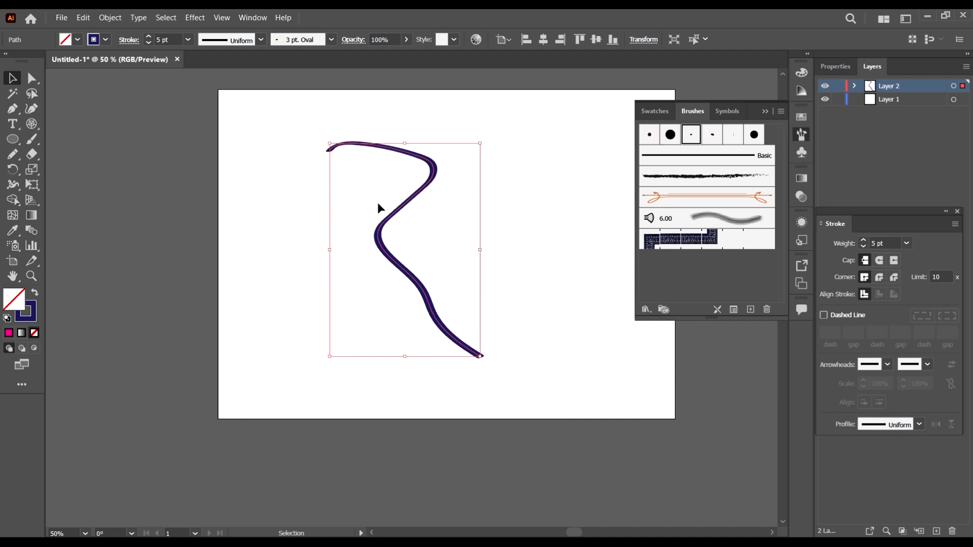
{"action": "scroll", "coordinate": [412, 208], "scroll_direction": "up", "scroll_amount": 1}
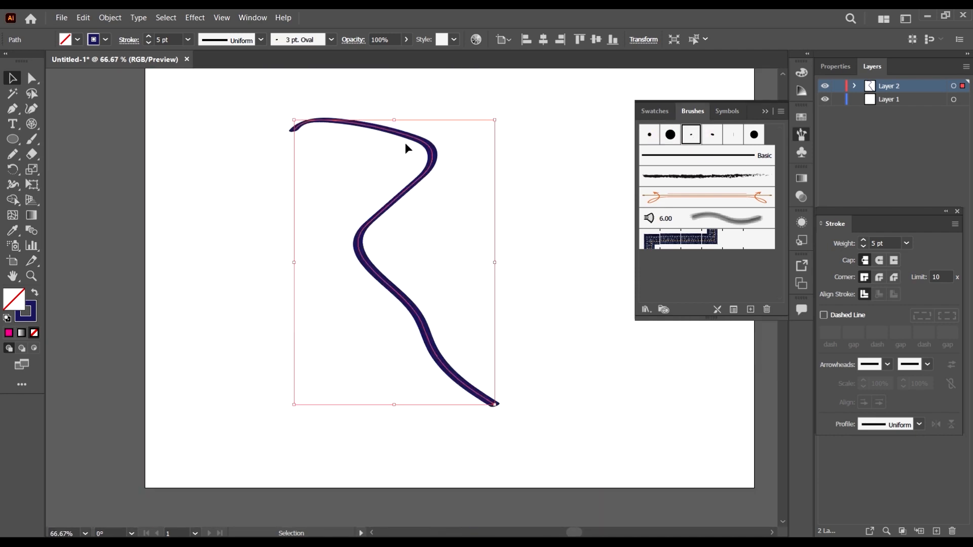
{"action": "left_click", "coordinate": [712, 135]}
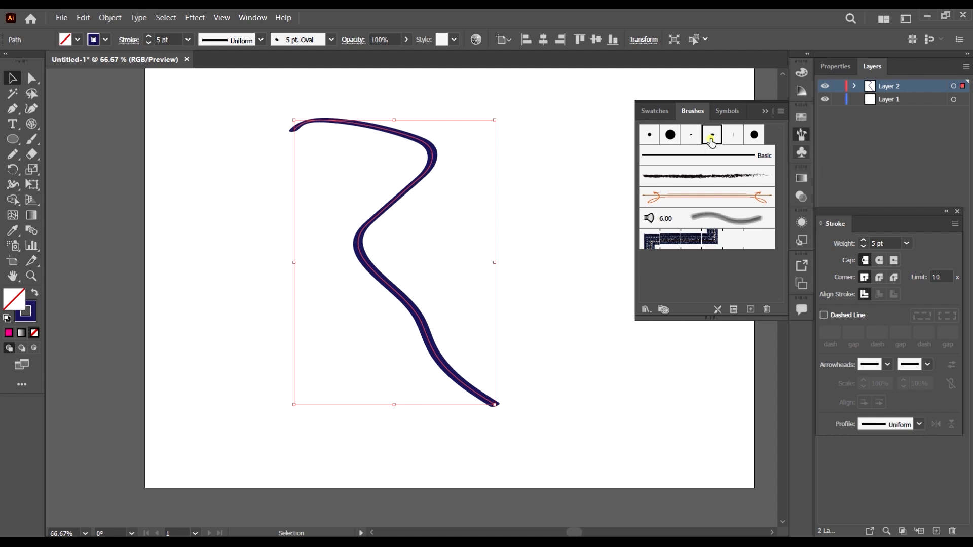
Try the 5 pt. Flat brush and the round brush beside it on the wavy stroke, and return to 5 pt. Flat.
{"action": "left_click", "coordinate": [733, 135]}
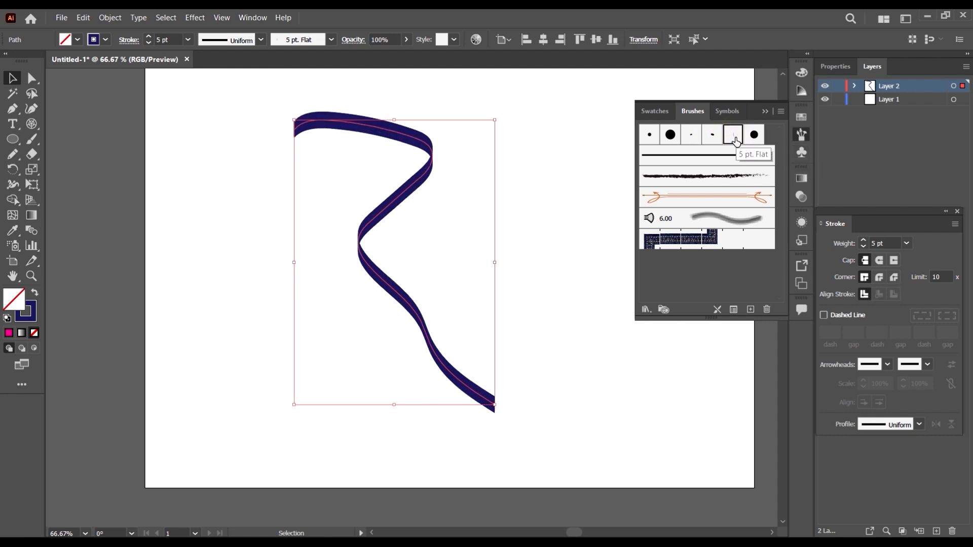
{"action": "left_click", "coordinate": [754, 135]}
{"action": "left_click", "coordinate": [737, 142]}
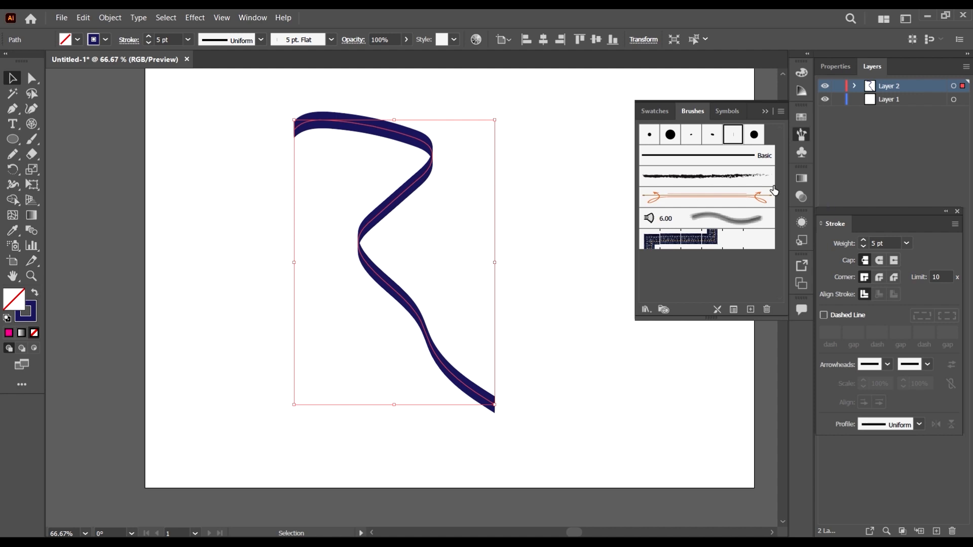
Apply the rough charcoal-like art brush to the wavy stroke and set its weight to 9 pt.
{"action": "left_click", "coordinate": [688, 175]}
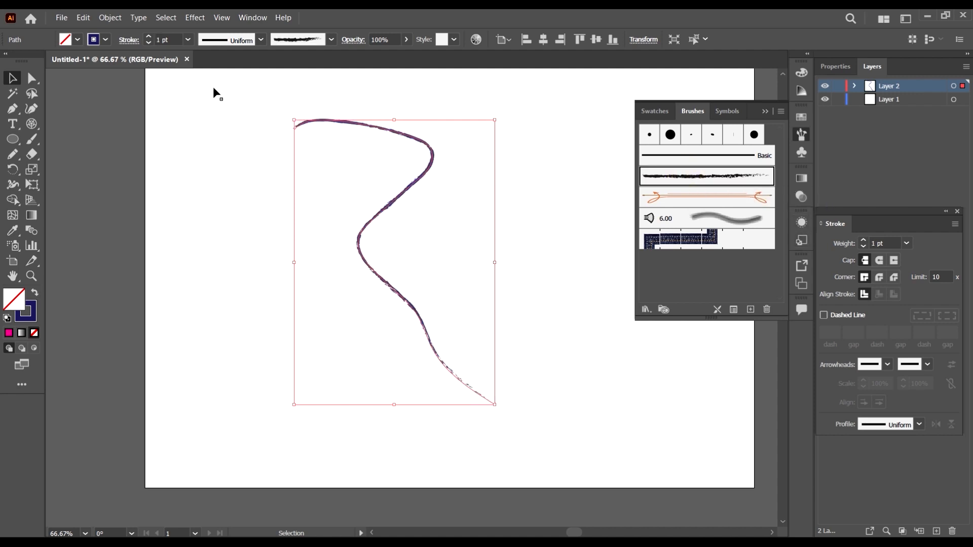
{"action": "left_click", "coordinate": [177, 40]}
{"action": "type", "text": "9"}
{"action": "key", "text": "Return"}
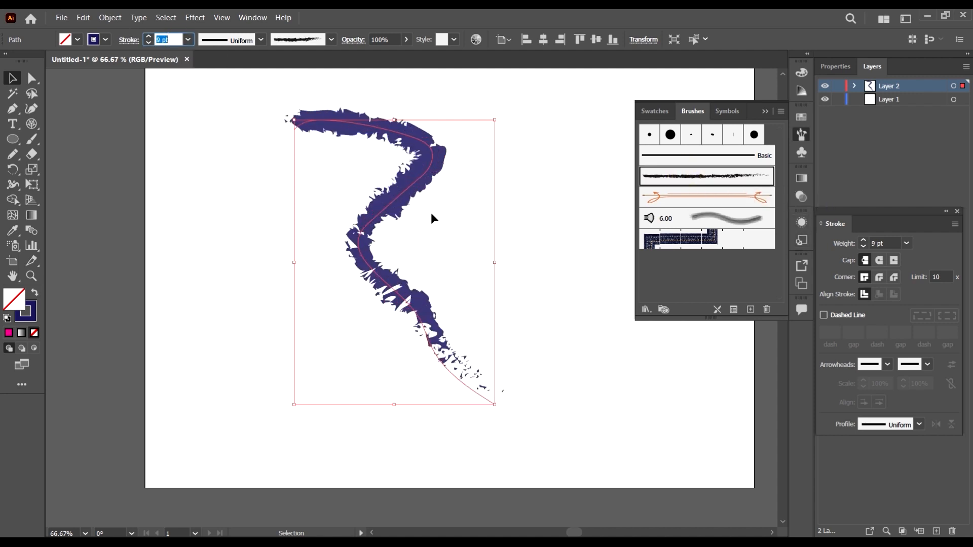
{"action": "scroll", "coordinate": [434, 216], "scroll_direction": "up", "scroll_amount": 2}
{"action": "scroll", "coordinate": [483, 223], "scroll_direction": "down", "scroll_amount": 1}
{"action": "scroll", "coordinate": [457, 238], "scroll_direction": "down", "scroll_amount": 1}
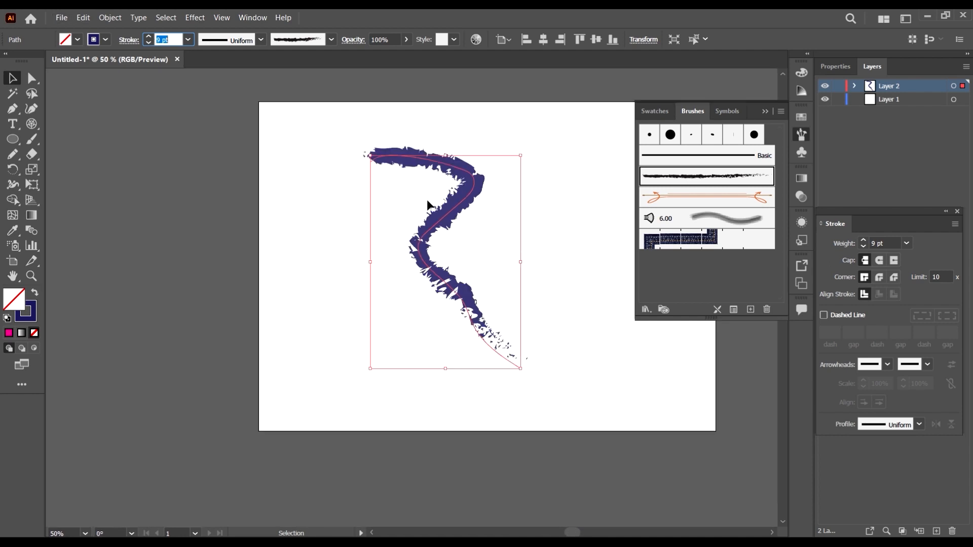
{"action": "scroll", "coordinate": [530, 203], "scroll_direction": "up", "scroll_amount": 1}
Try the red ornamental brush, the 6.00 bristle brush and the navy pattern brush on the wavy stroke.
{"action": "left_click", "coordinate": [723, 196]}
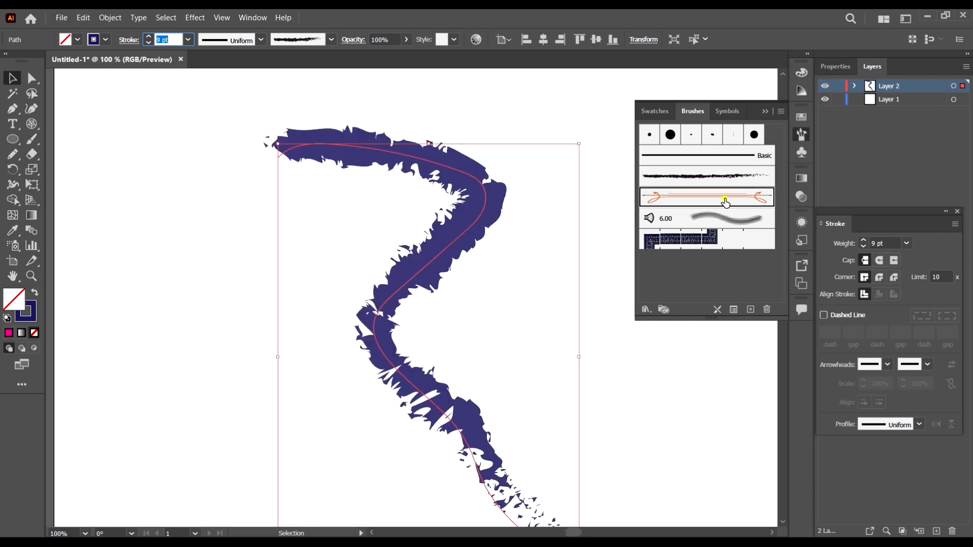
{"action": "left_click", "coordinate": [726, 218]}
{"action": "left_click", "coordinate": [724, 239]}
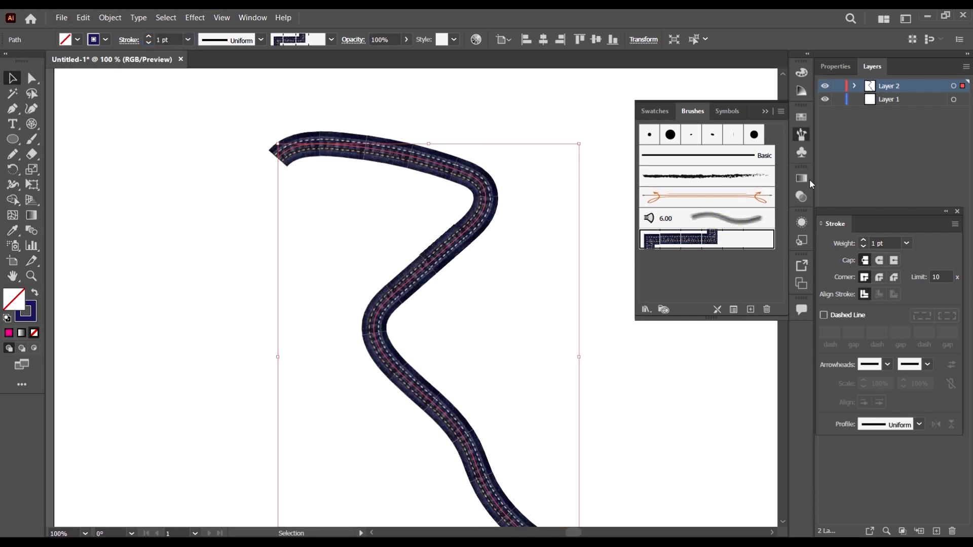
Reapply the rough charcoal-like brush to the wavy stroke and set its weight to 10 pt.
{"action": "left_click", "coordinate": [737, 175]}
{"action": "scroll", "coordinate": [324, 267], "scroll_direction": "down", "scroll_amount": 1}
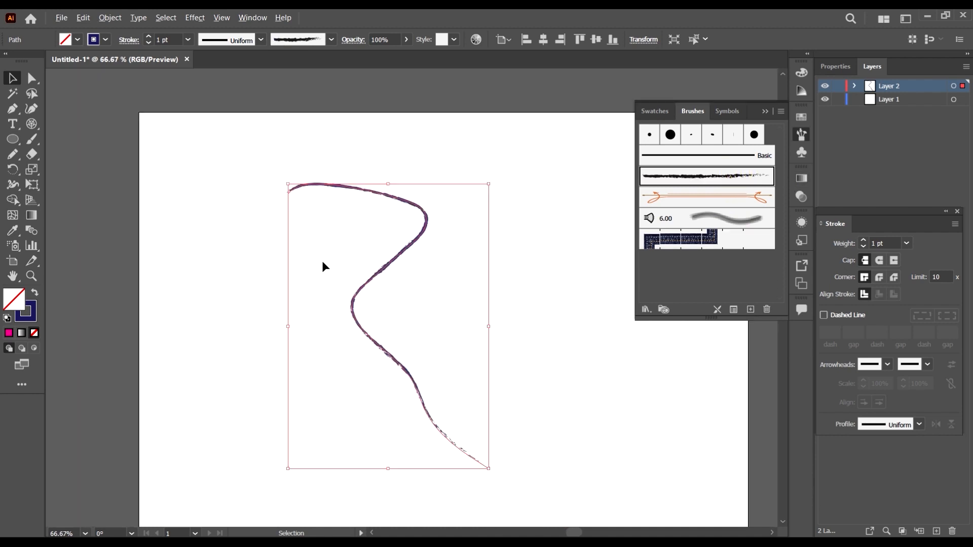
{"action": "left_click", "coordinate": [167, 39]}
{"action": "type", "text": "10"}
{"action": "key", "text": "Return"}
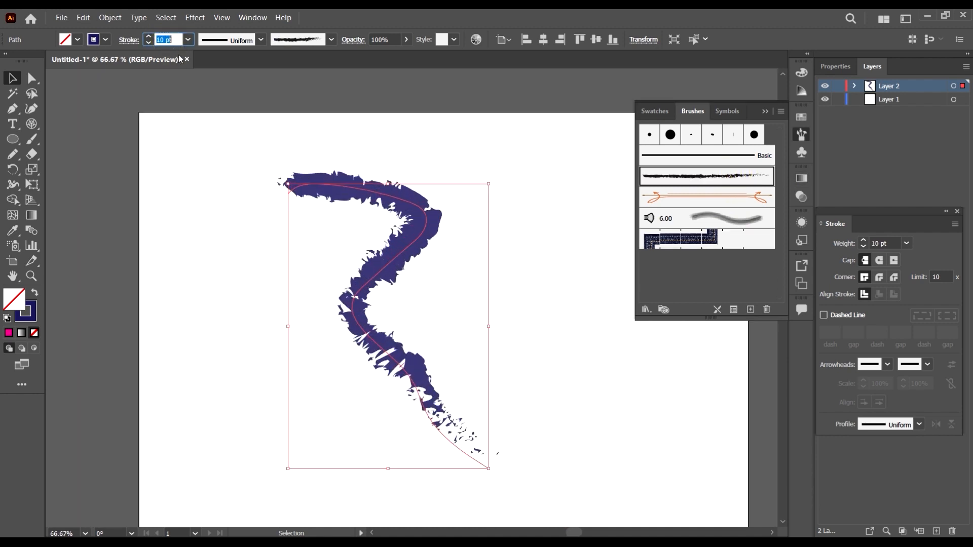
{"action": "scroll", "coordinate": [454, 259], "scroll_direction": "up", "scroll_amount": 2}
{"action": "scroll", "coordinate": [500, 250], "scroll_direction": "down", "scroll_amount": 1}
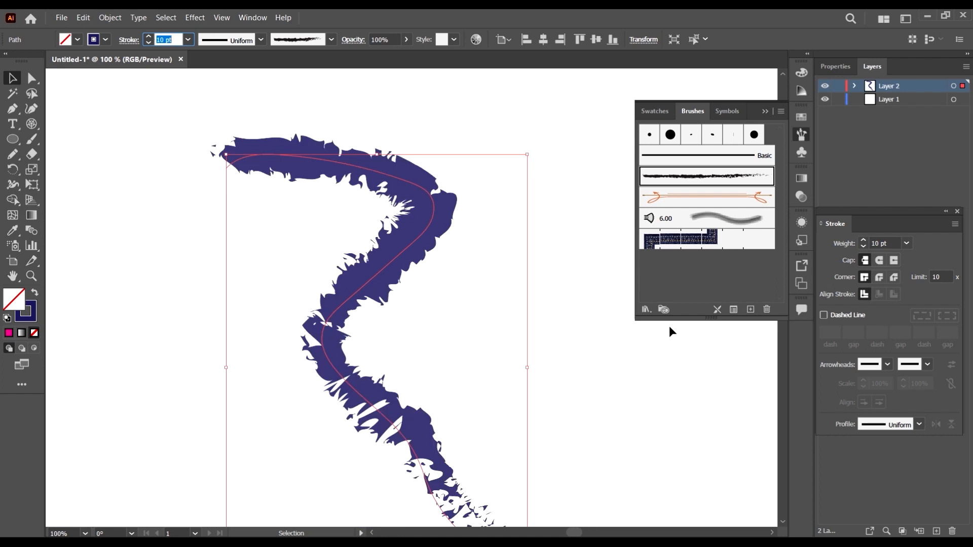
Open the Artistic_Calligraphic brush library, look through its brushes and close it.
{"action": "left_click", "coordinate": [647, 310]}
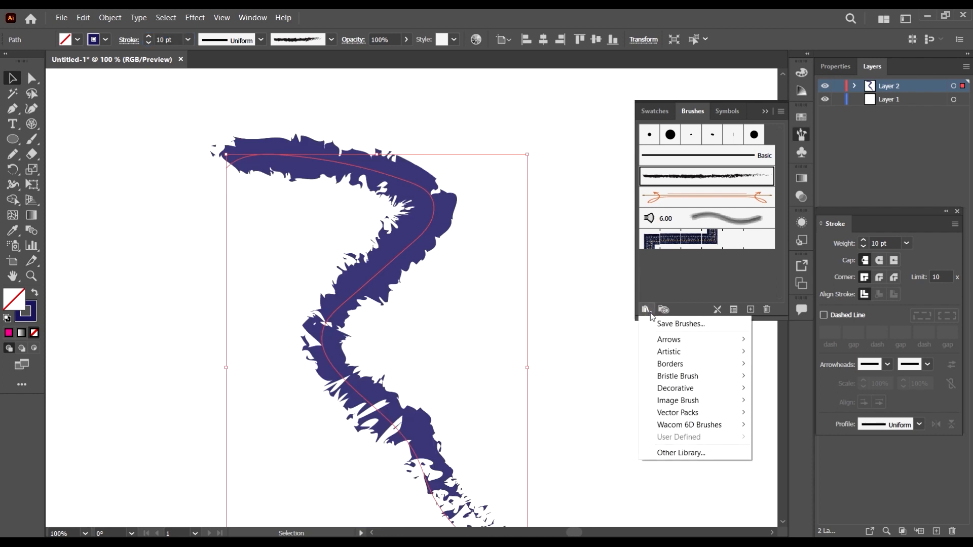
{"action": "mouse_move", "coordinate": [701, 336]}
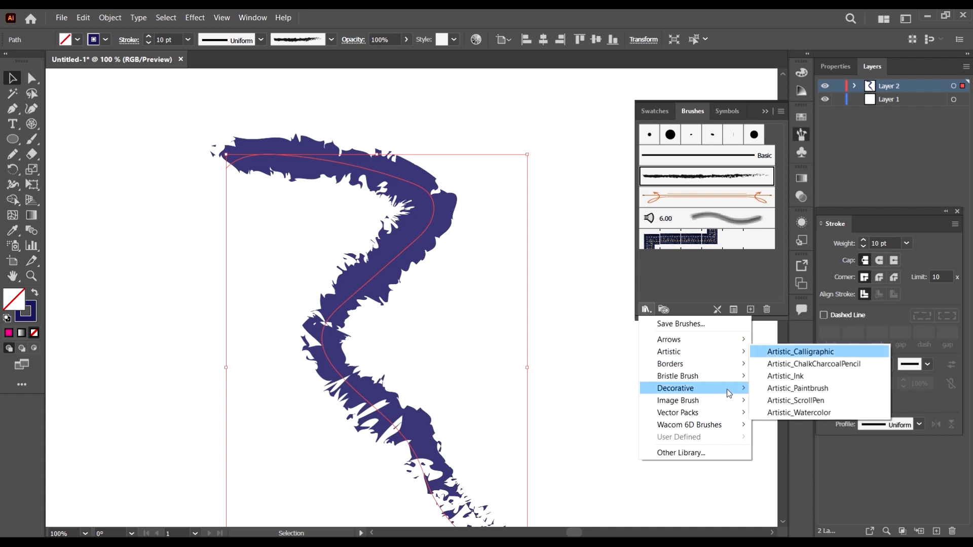
{"action": "left_click", "coordinate": [720, 353]}
{"action": "left_click", "coordinate": [813, 354]}
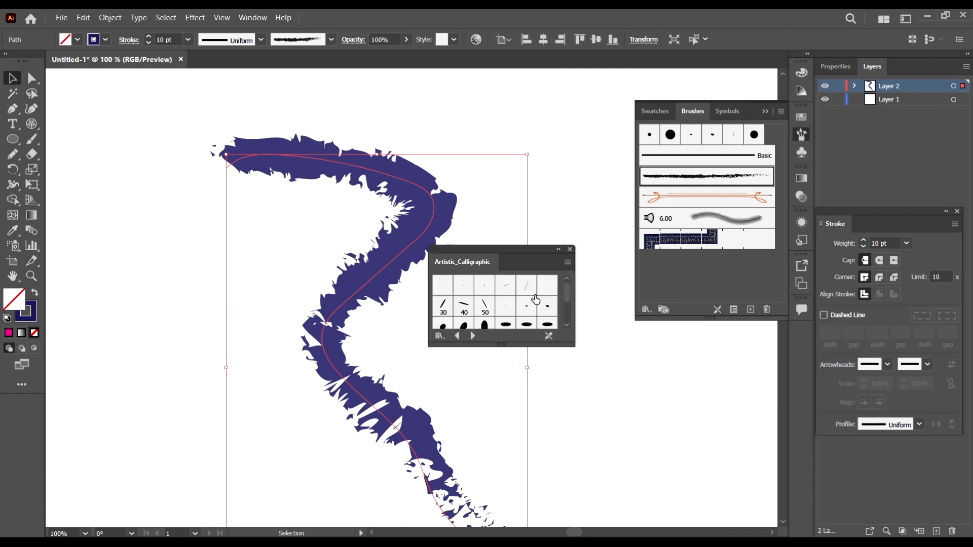
{"action": "scroll", "coordinate": [497, 323], "scroll_direction": "down", "scroll_amount": 3}
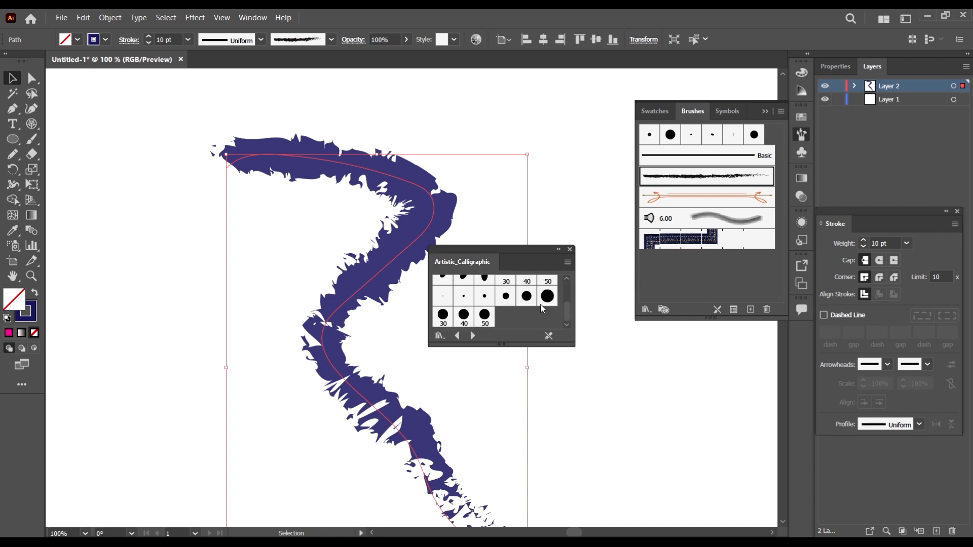
{"action": "left_click", "coordinate": [570, 250]}
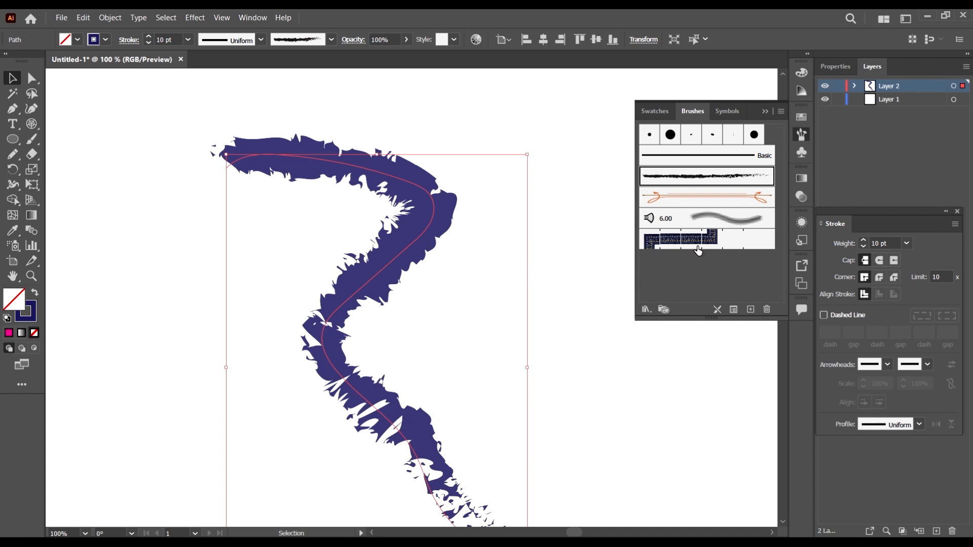
Open the Grunge brushes vector pack library and apply its first brush, followed by its second, to the wavy stroke.
{"action": "left_click", "coordinate": [647, 309]}
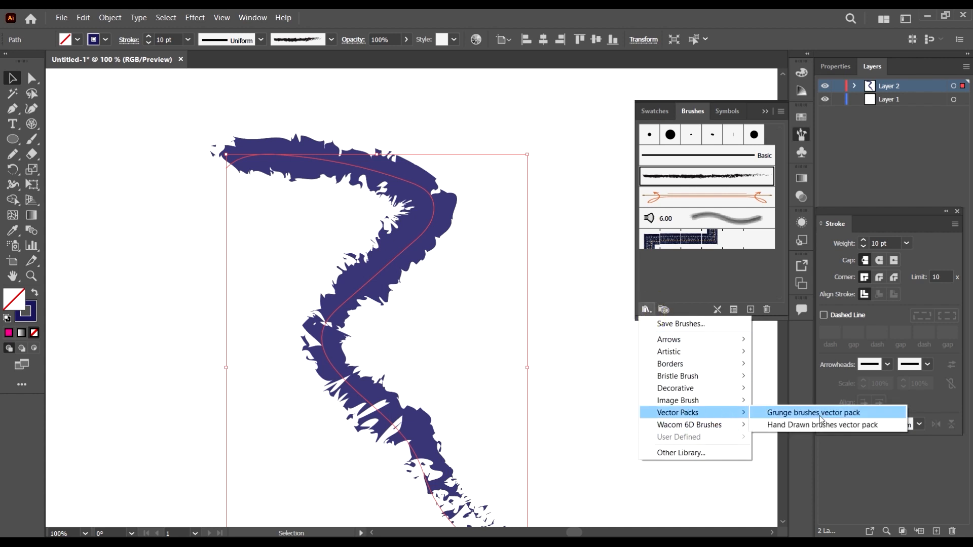
{"action": "left_click", "coordinate": [755, 413]}
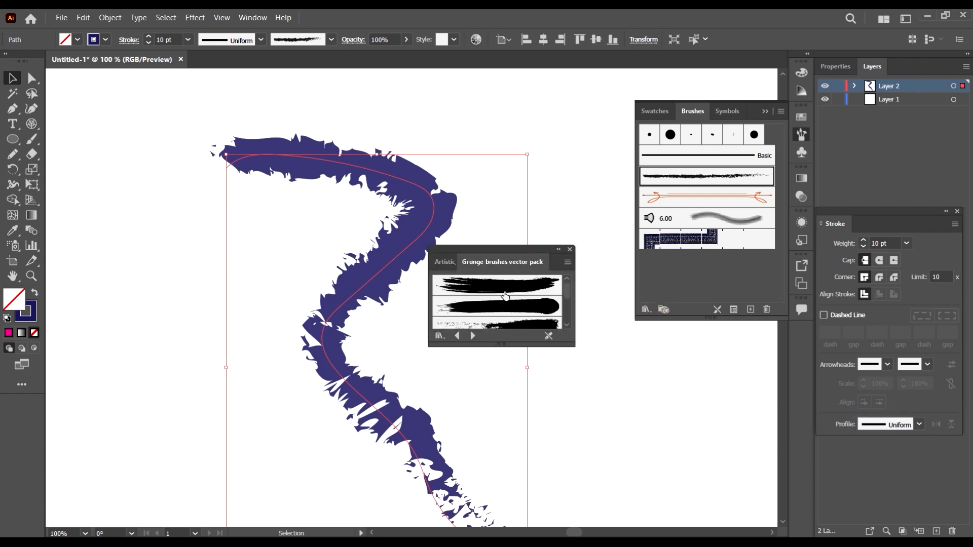
{"action": "left_click", "coordinate": [504, 288]}
{"action": "key", "text": "ctrl+minus"}
{"action": "key", "text": "ctrl+minus"}
{"action": "key", "text": "ctrl+minus"}
{"action": "left_click", "coordinate": [513, 307]}
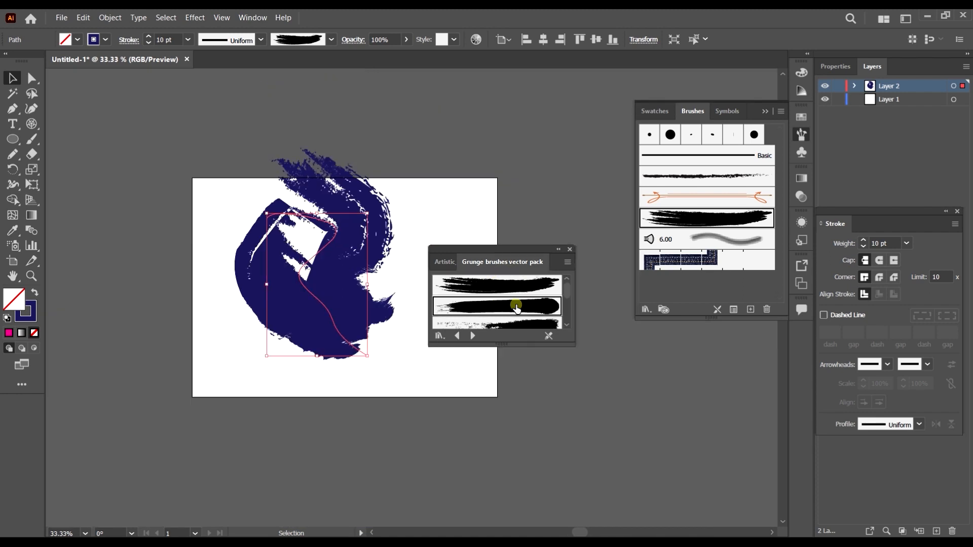
{"action": "left_click", "coordinate": [523, 316]}
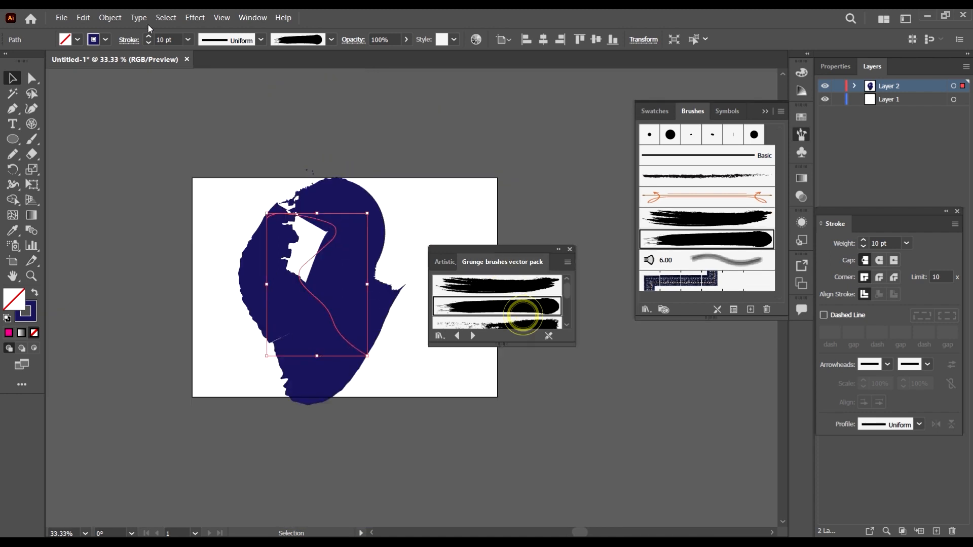
Reduce the wavy stroke's weight to 3 pt and further to 2 pt.
{"action": "left_click", "coordinate": [188, 40]}
{"action": "left_click", "coordinate": [208, 122]}
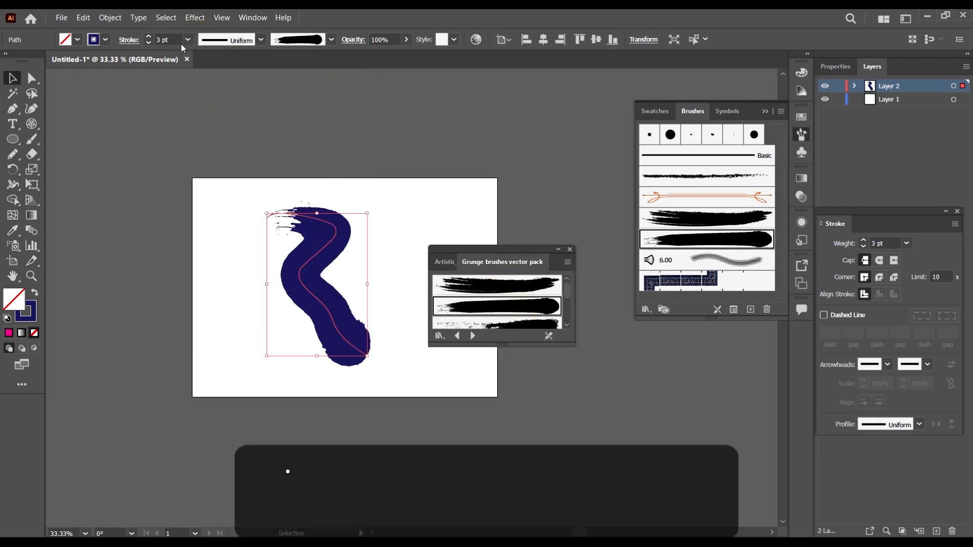
{"action": "left_click", "coordinate": [186, 39]}
{"action": "left_click", "coordinate": [203, 108]}
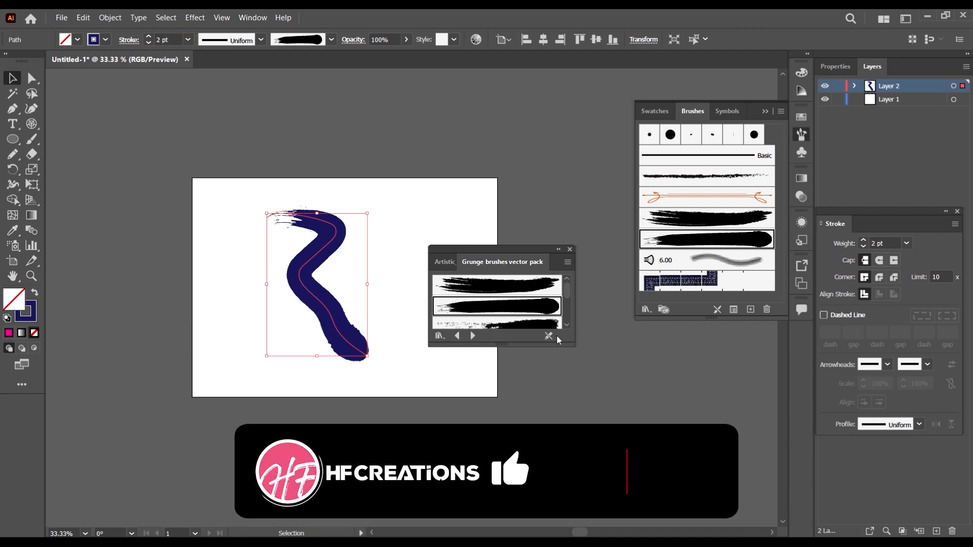
Try the first grunge brush on the wavy stroke, apply a splattered one from further down, and close the library with nothing selected.
{"action": "left_click", "coordinate": [510, 287]}
{"action": "scroll", "coordinate": [516, 303], "scroll_direction": "down", "scroll_amount": 1}
{"action": "left_click", "coordinate": [517, 299]}
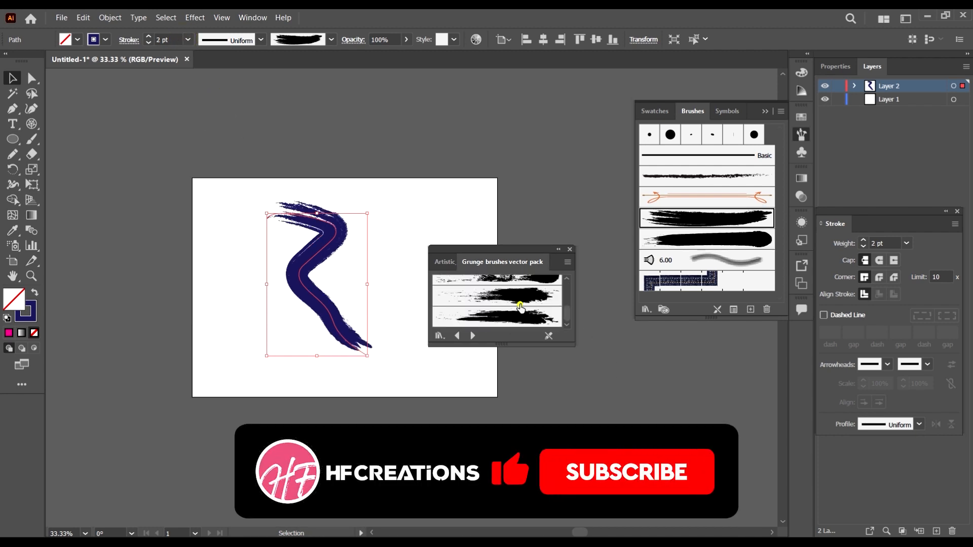
{"action": "left_click", "coordinate": [510, 389]}
{"action": "left_click", "coordinate": [570, 249]}
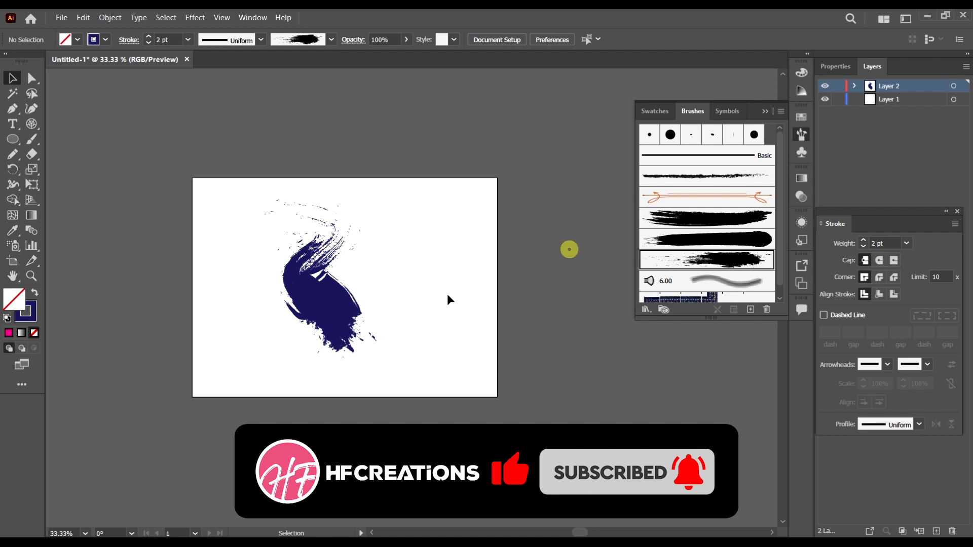
{"action": "left_click", "coordinate": [436, 377]}
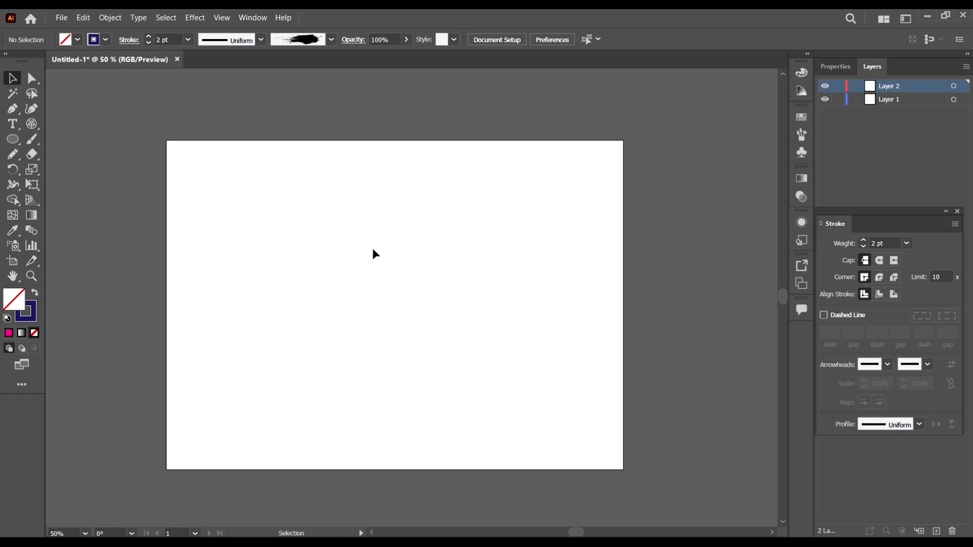
{"action": "scroll", "coordinate": [373, 249], "scroll_direction": "down", "scroll_amount": 1}
{"action": "scroll", "coordinate": [373, 249], "scroll_direction": "up", "scroll_amount": 1}
{"action": "scroll", "coordinate": [355, 245], "scroll_direction": "left", "scroll_amount": 1}
{"action": "scroll", "coordinate": [355, 245], "scroll_direction": "down", "scroll_amount": 1}
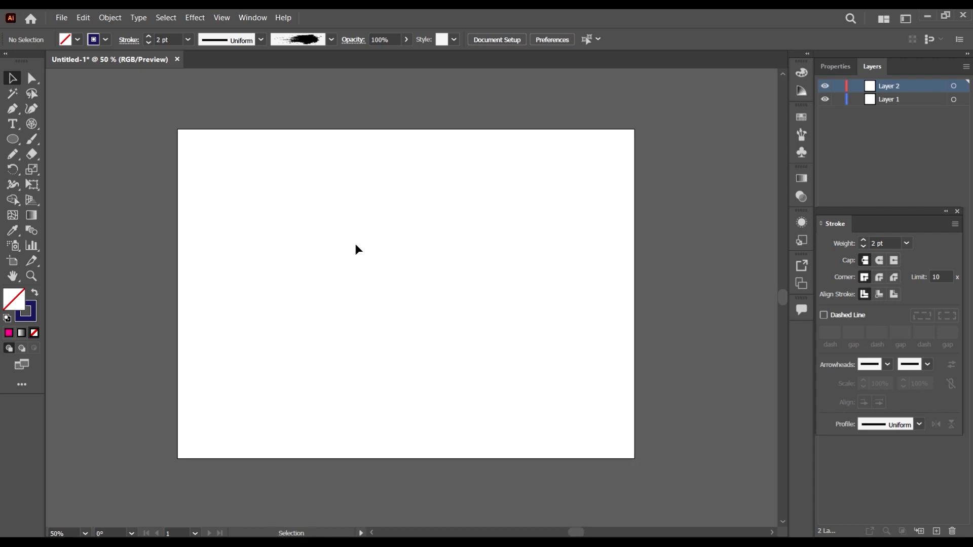